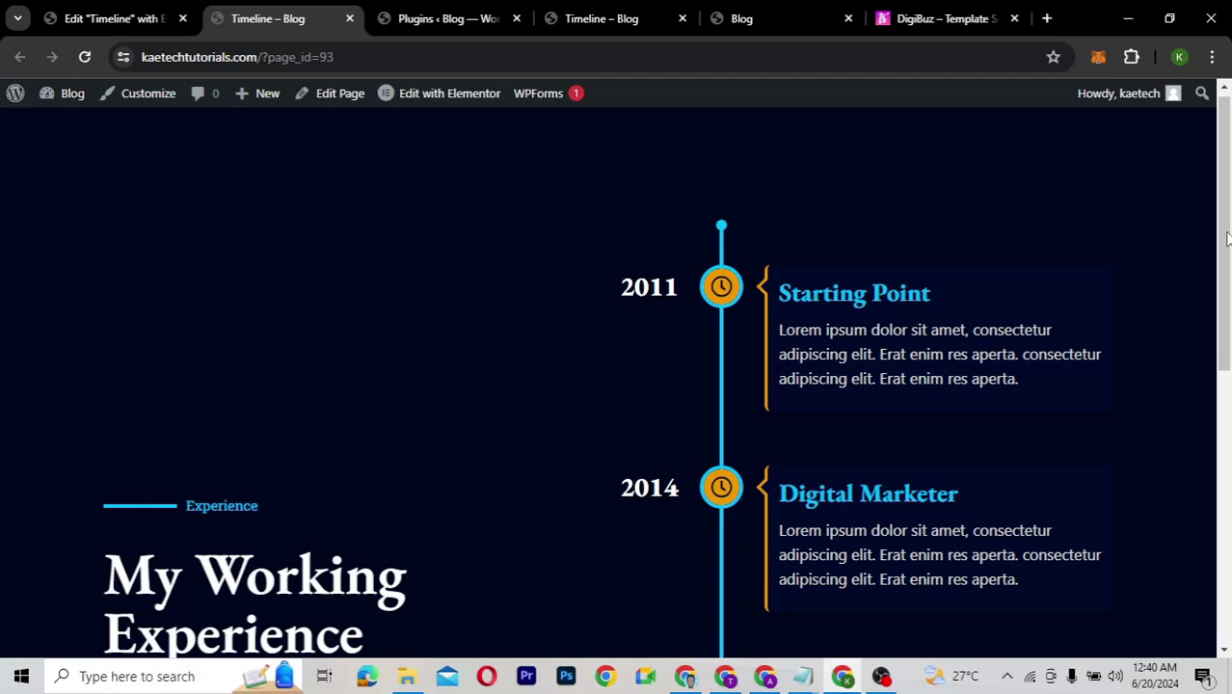
# Step: Examine the finished Timeline page, from the 2011 entry down to the Present entry, including the My Working Experience column
pyautogui.moveTo(1226, 238); pyautogui.dragTo(1219, 363)
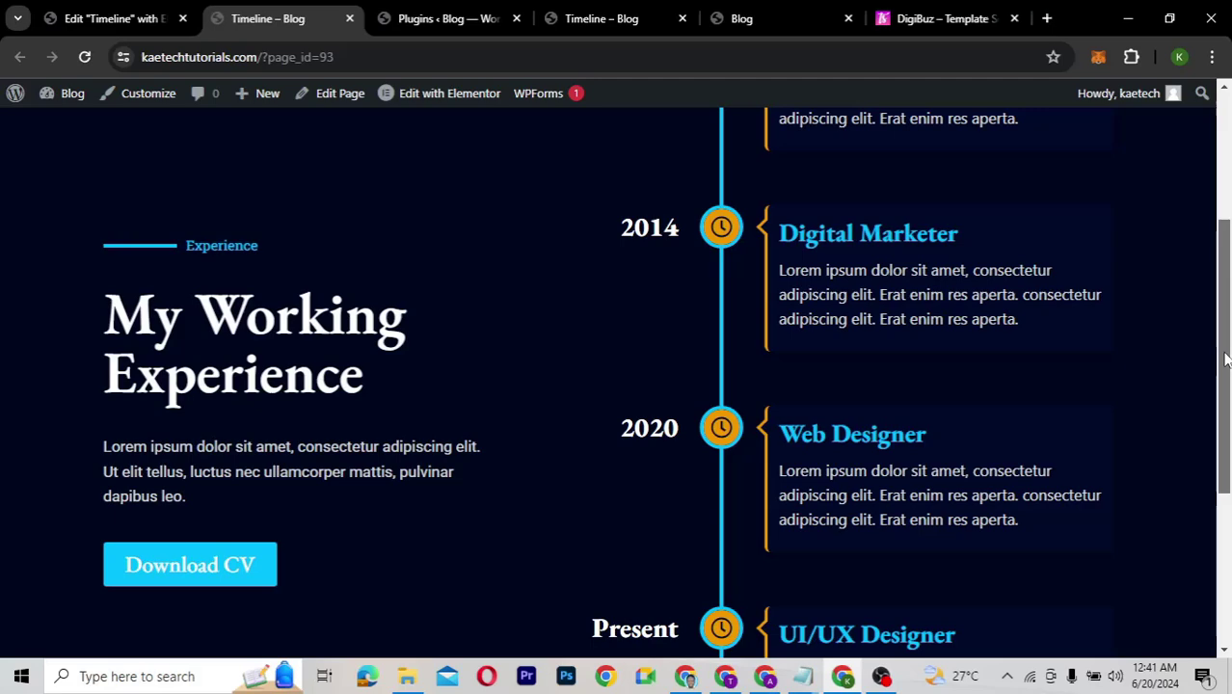
pyautogui.moveTo(1225, 358); pyautogui.dragTo(1218, 255)
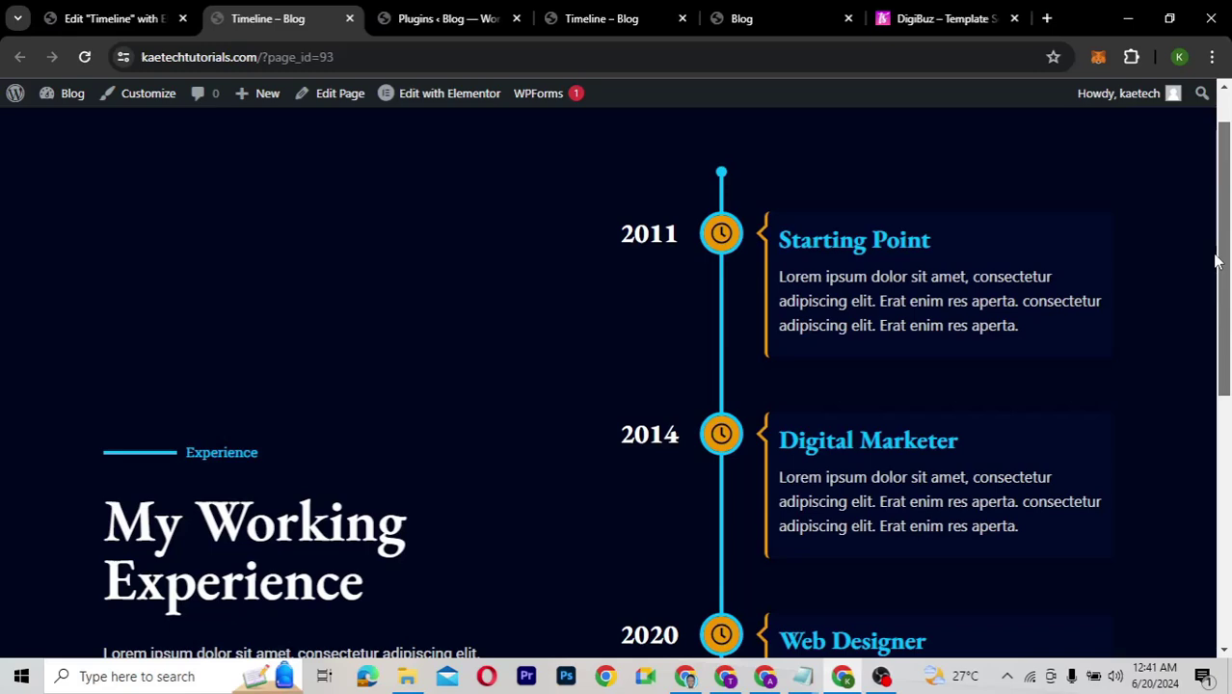
pyautogui.moveTo(1217, 260); pyautogui.dragTo(1226, 187)
pyautogui.moveTo(1219, 245); pyautogui.dragTo(1207, 477)
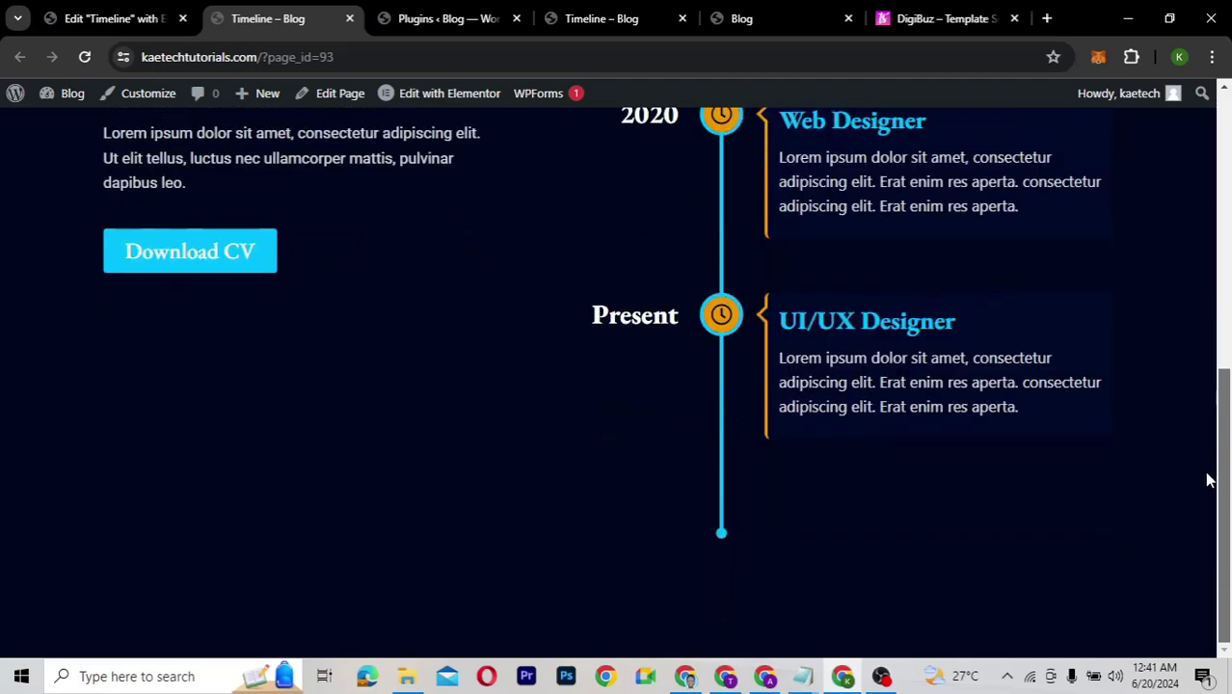
pyautogui.moveTo(1216, 366); pyautogui.dragTo(1218, 258)
pyautogui.scroll(2, 1220, 229)
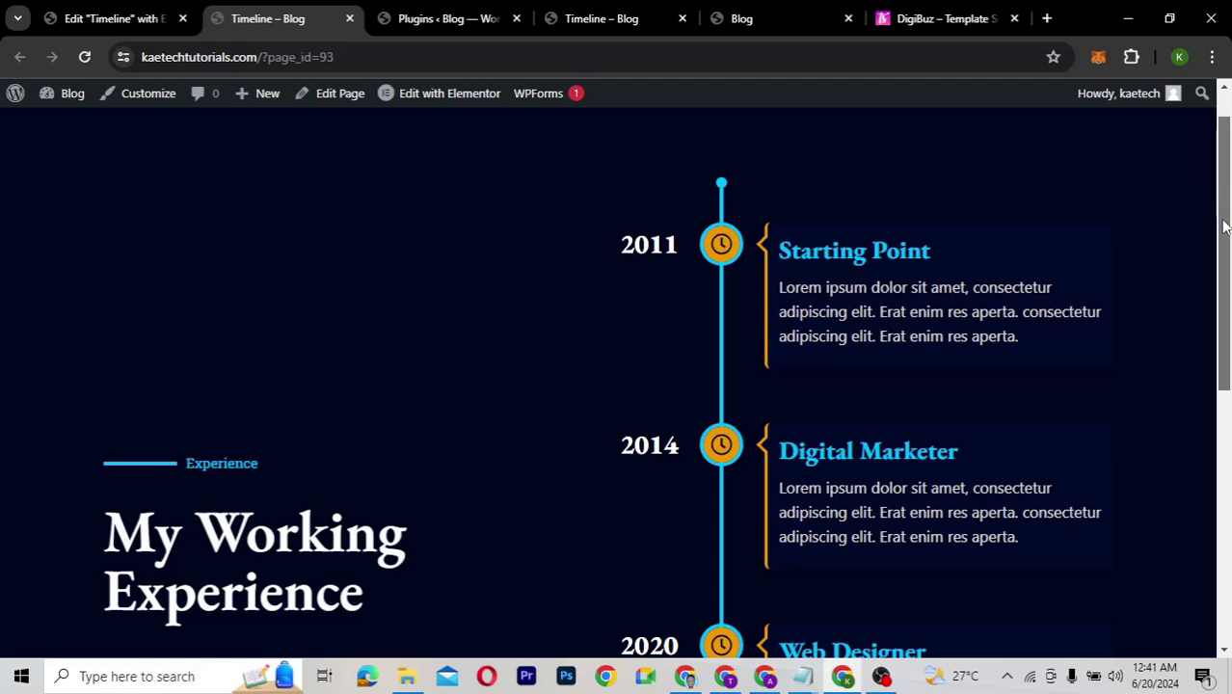
pyautogui.moveTo(1227, 224); pyautogui.dragTo(1228, 392)
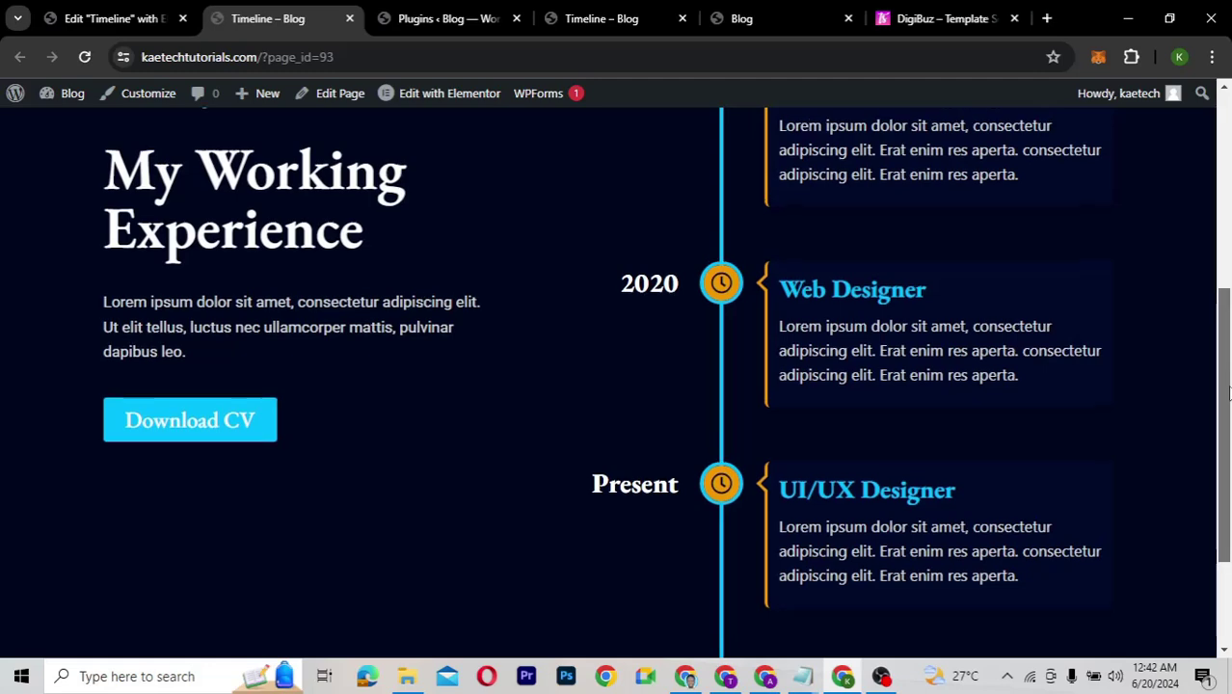
pyautogui.moveTo(1229, 391); pyautogui.dragTo(1228, 335)
pyautogui.scroll(2, 1228, 336)
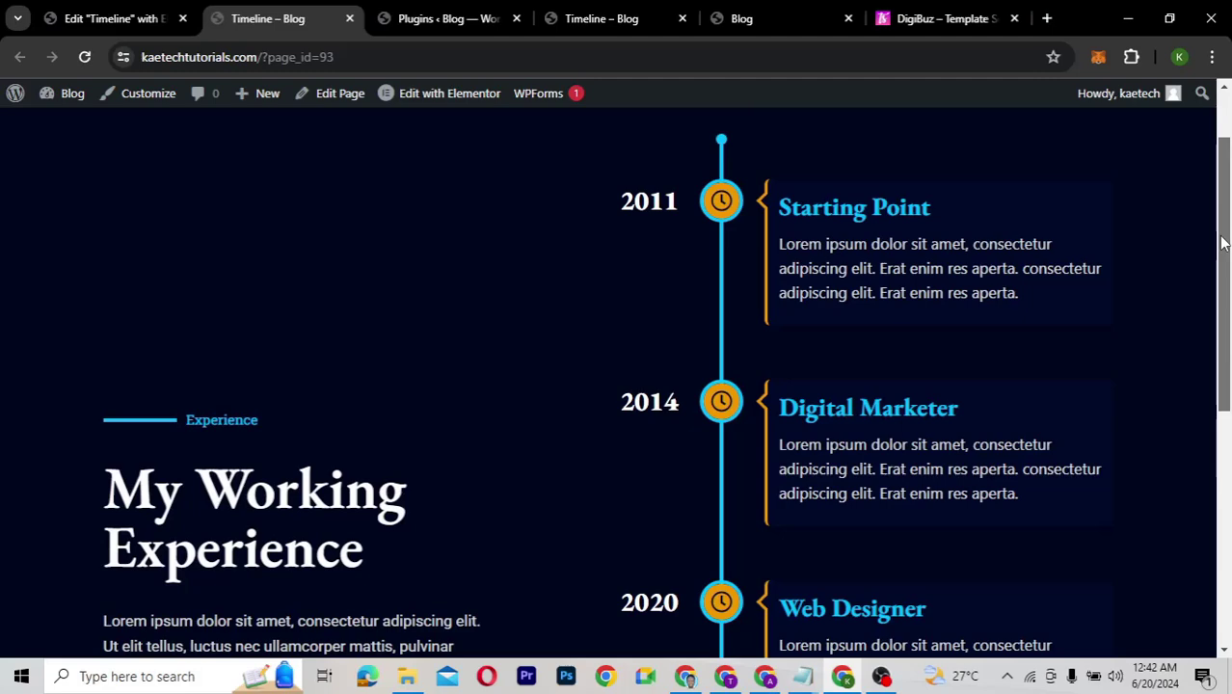
pyautogui.moveTo(1222, 244); pyautogui.dragTo(1222, 345)
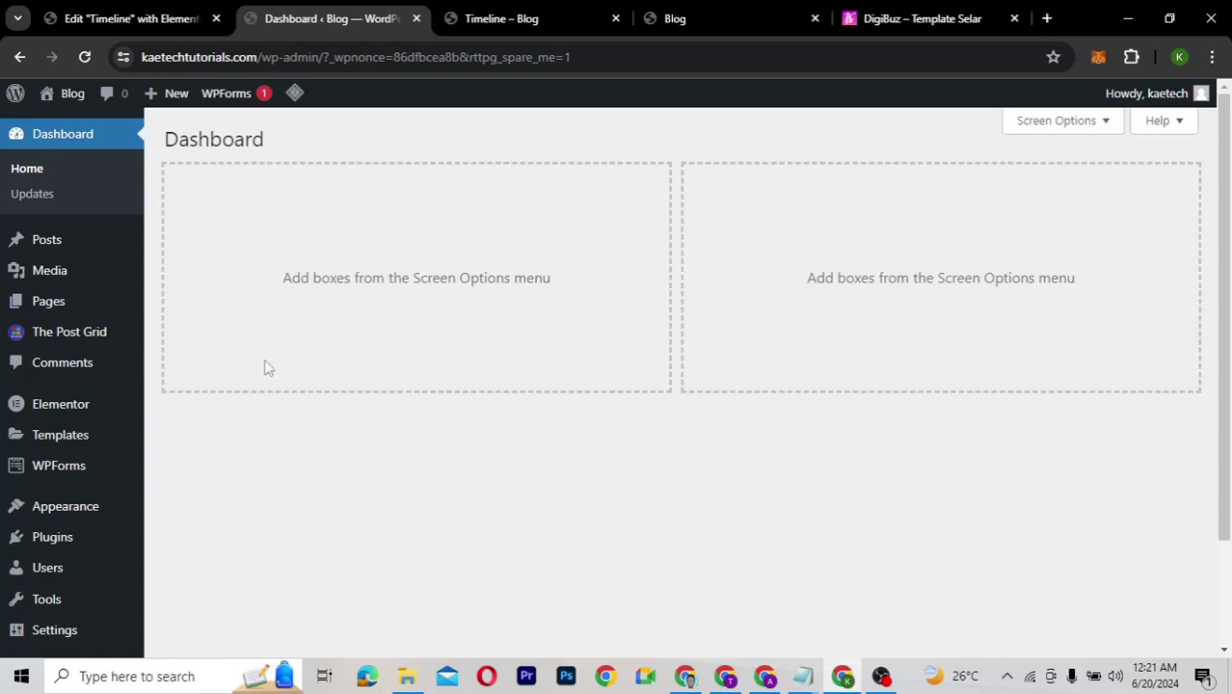
# Step: Search the new WordPress plugins for "timeline"
pyautogui.moveTo(50, 410)
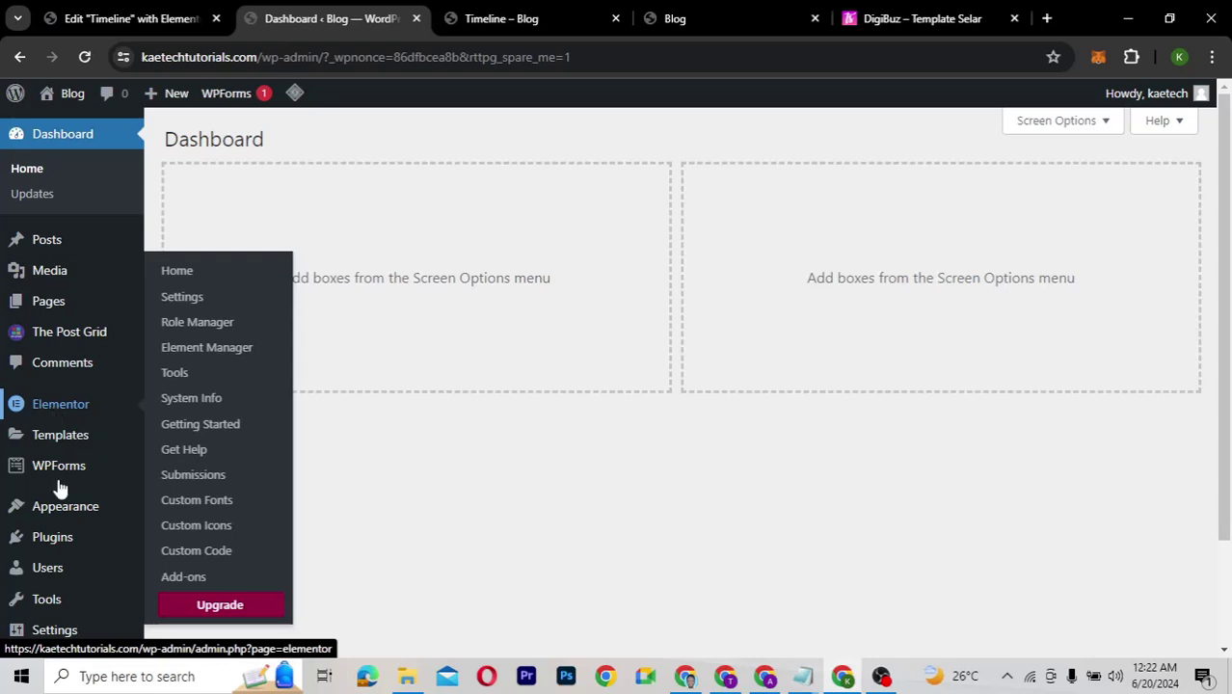
pyautogui.moveTo(50, 545)
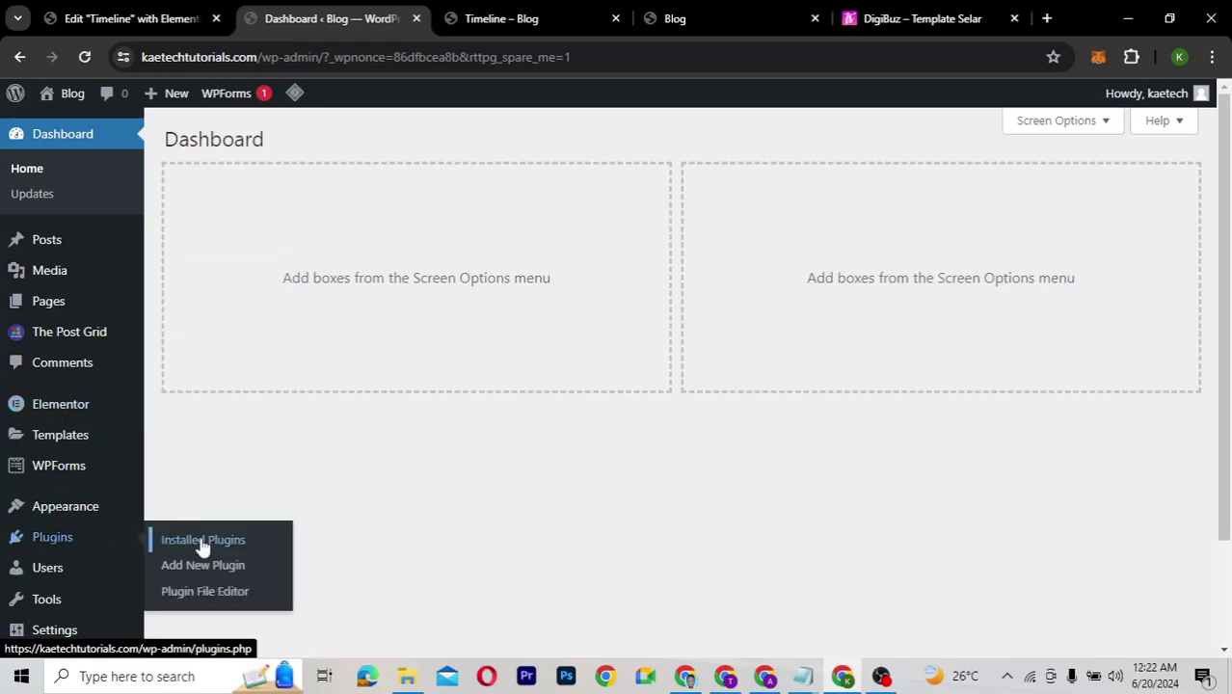
pyautogui.scroll(-3, 322, 445)
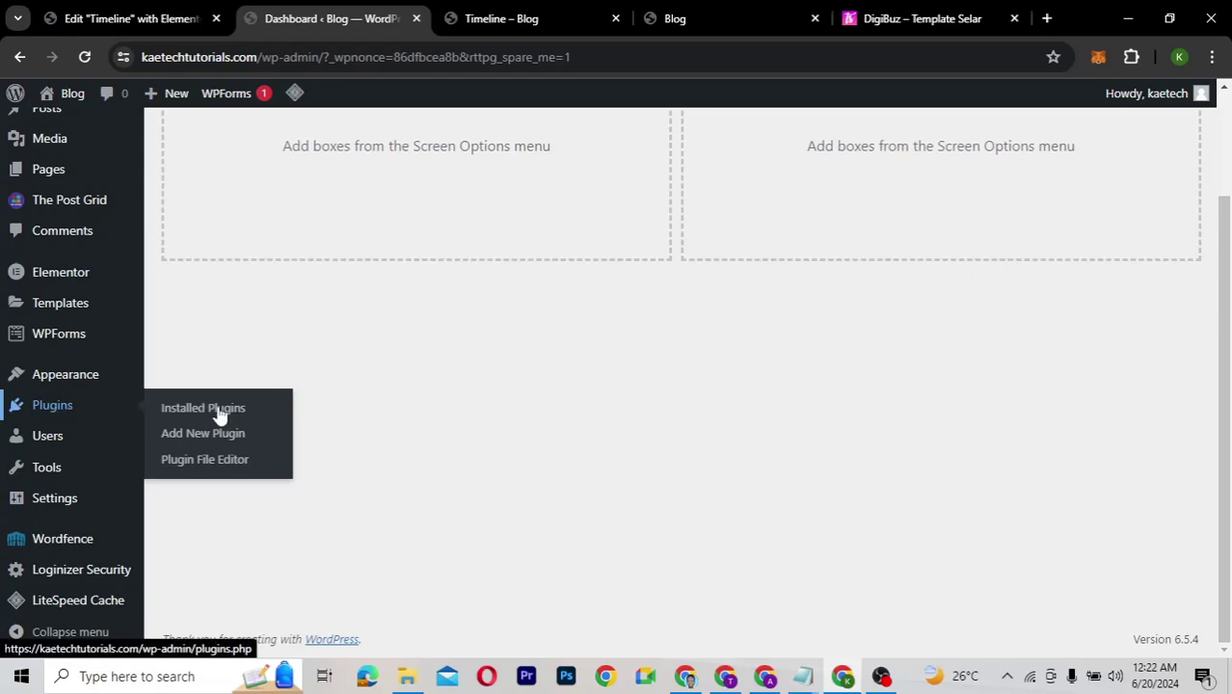
pyautogui.click(208, 436)
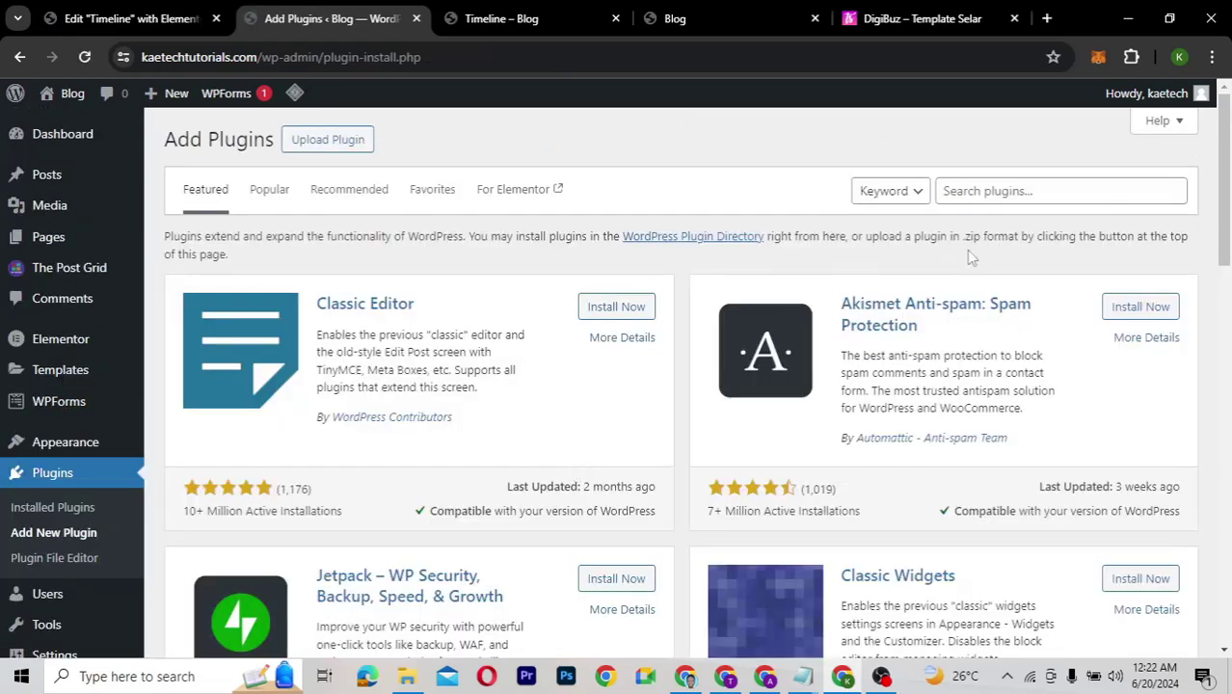
pyautogui.click(999, 191)
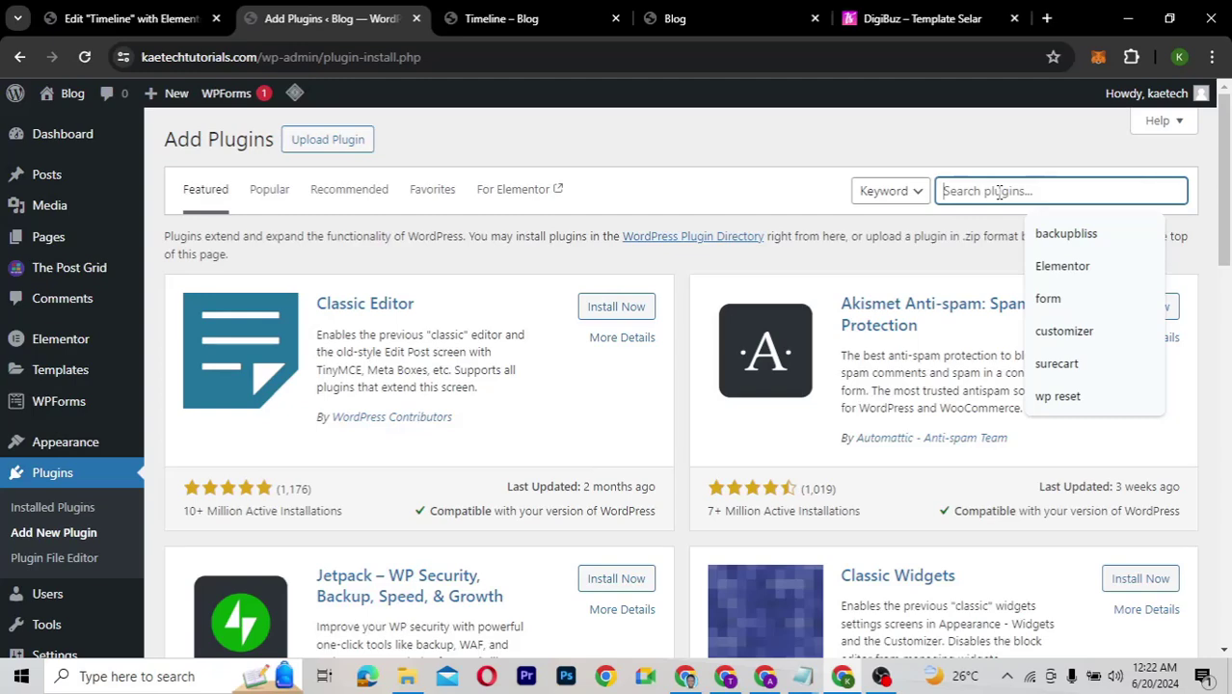
pyautogui.write('timeline')
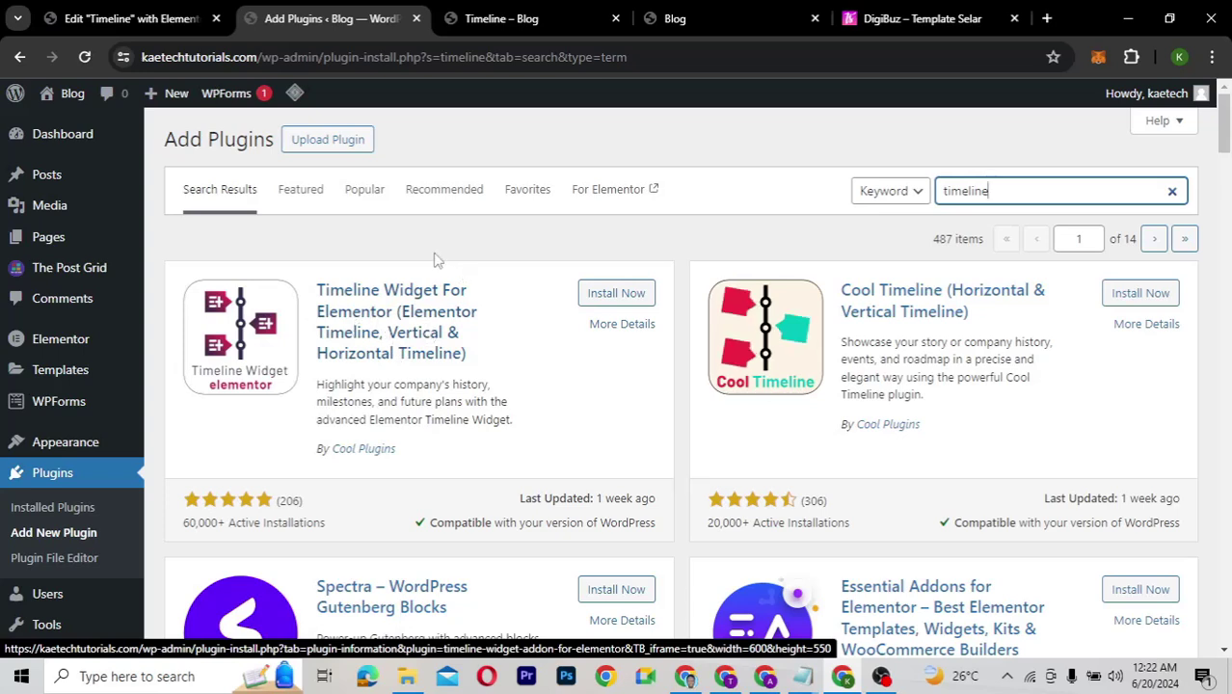
# Step: Install and activate the Timeline Widget For Elementor plugin, and check it in the list of installed plugins
pyautogui.click(634, 294)
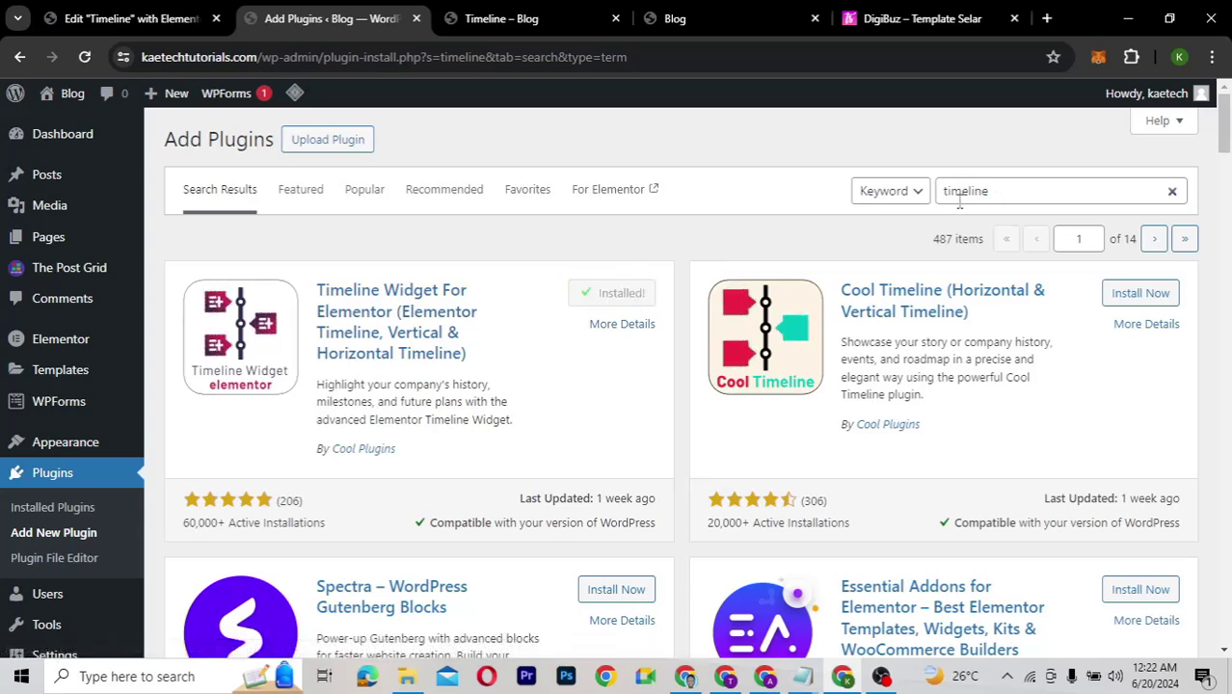
pyautogui.click(624, 294)
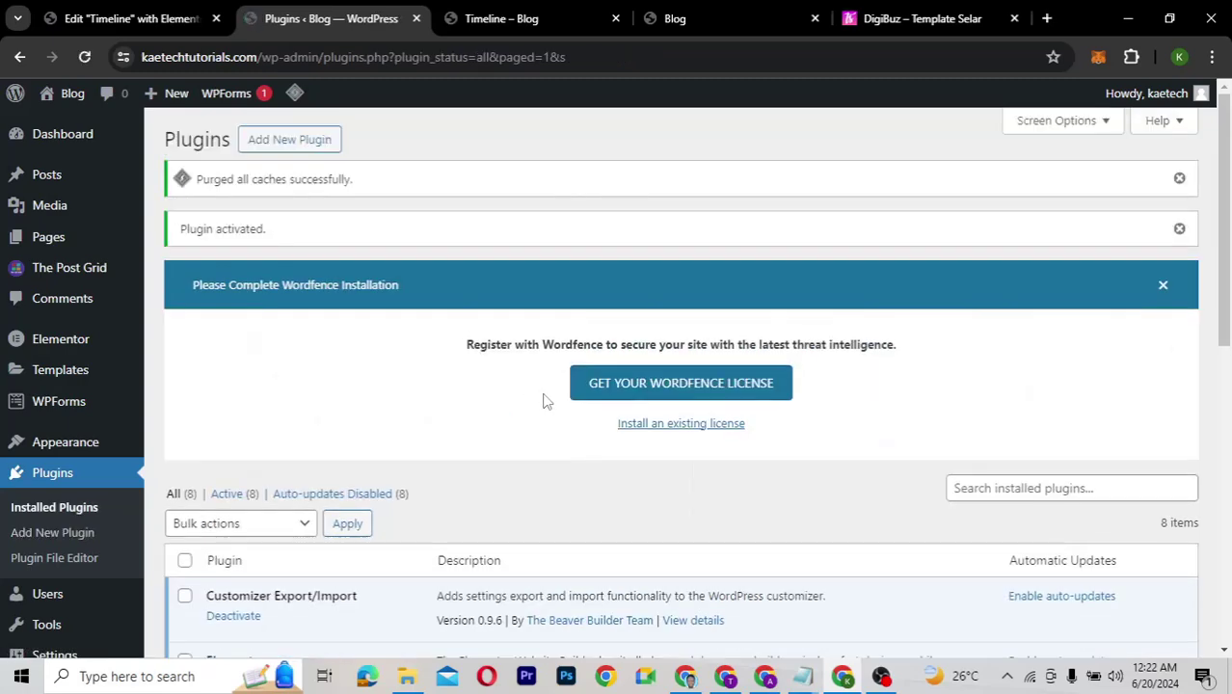
pyautogui.scroll(-4, 544, 400)
pyautogui.scroll(-2, 545, 400)
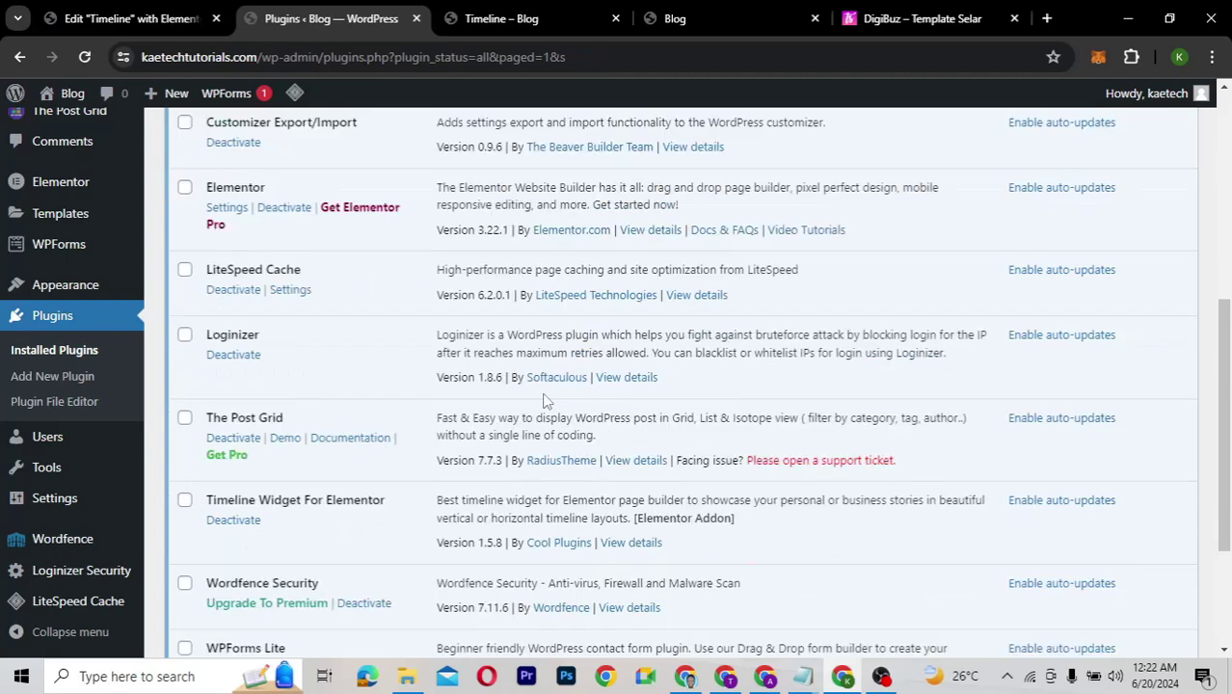
pyautogui.scroll(-2, 545, 400)
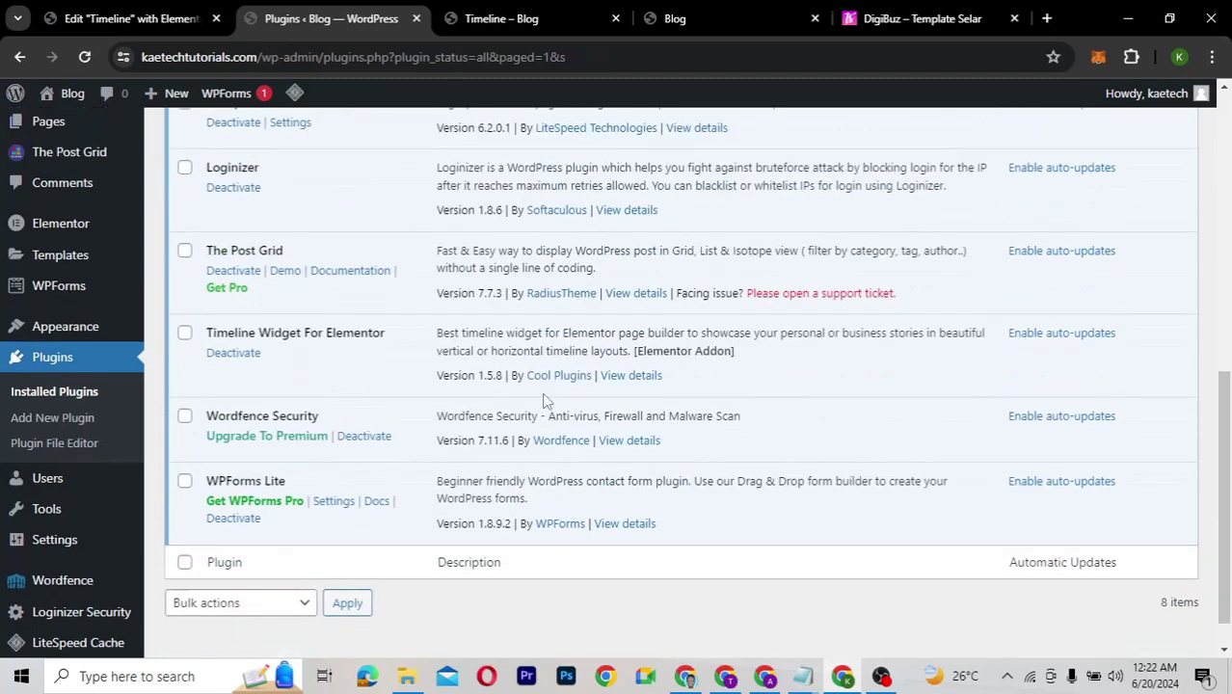
pyautogui.scroll(3, 327, 343)
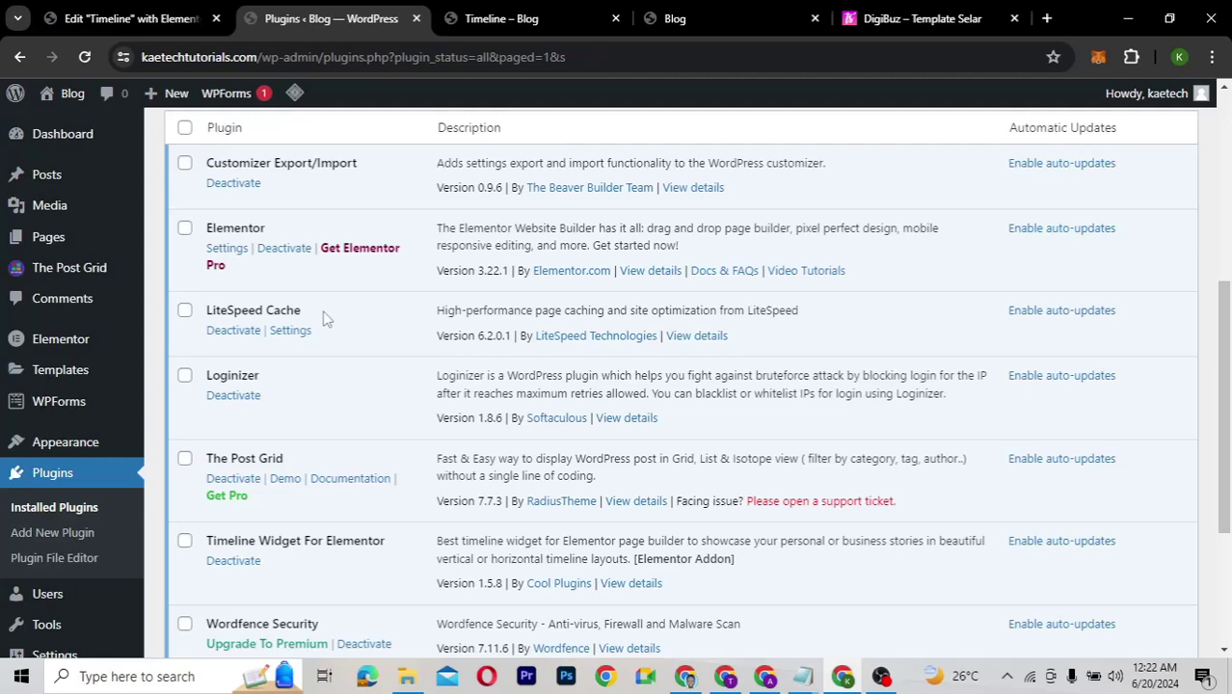
pyautogui.scroll(3, 326, 318)
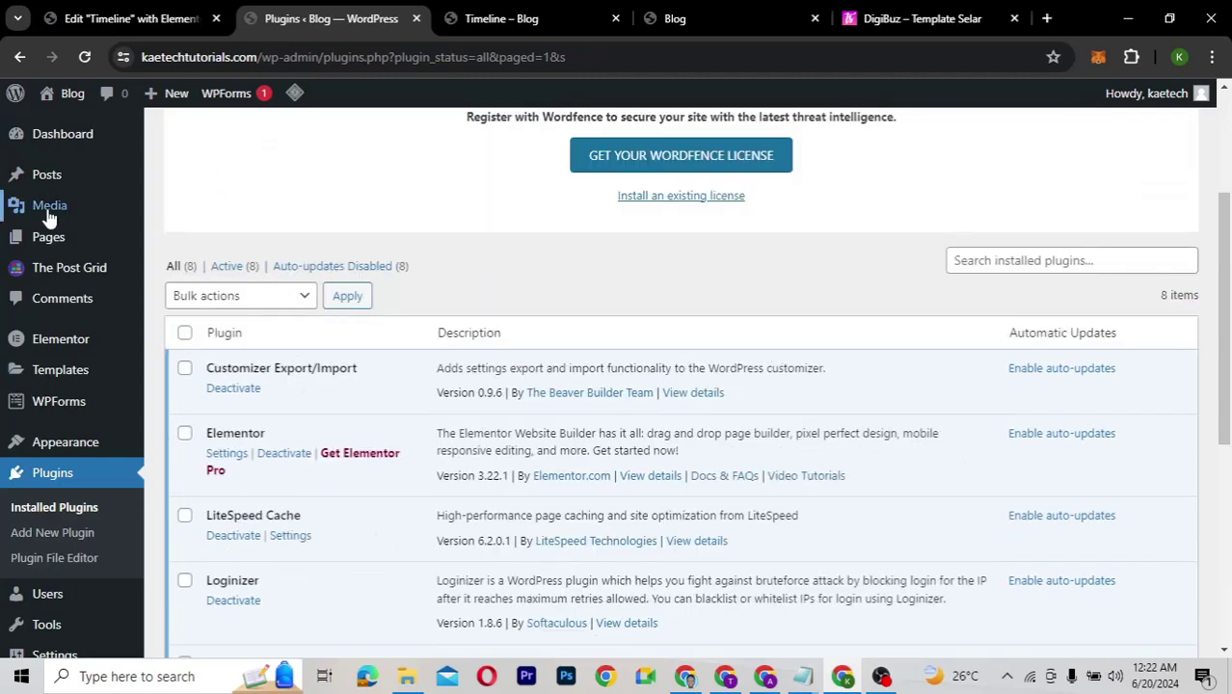
# Step: In the Elementor editor of the Timeline page, add a Flexbox container with the single downward-direction structure
pyautogui.moveTo(46, 242)
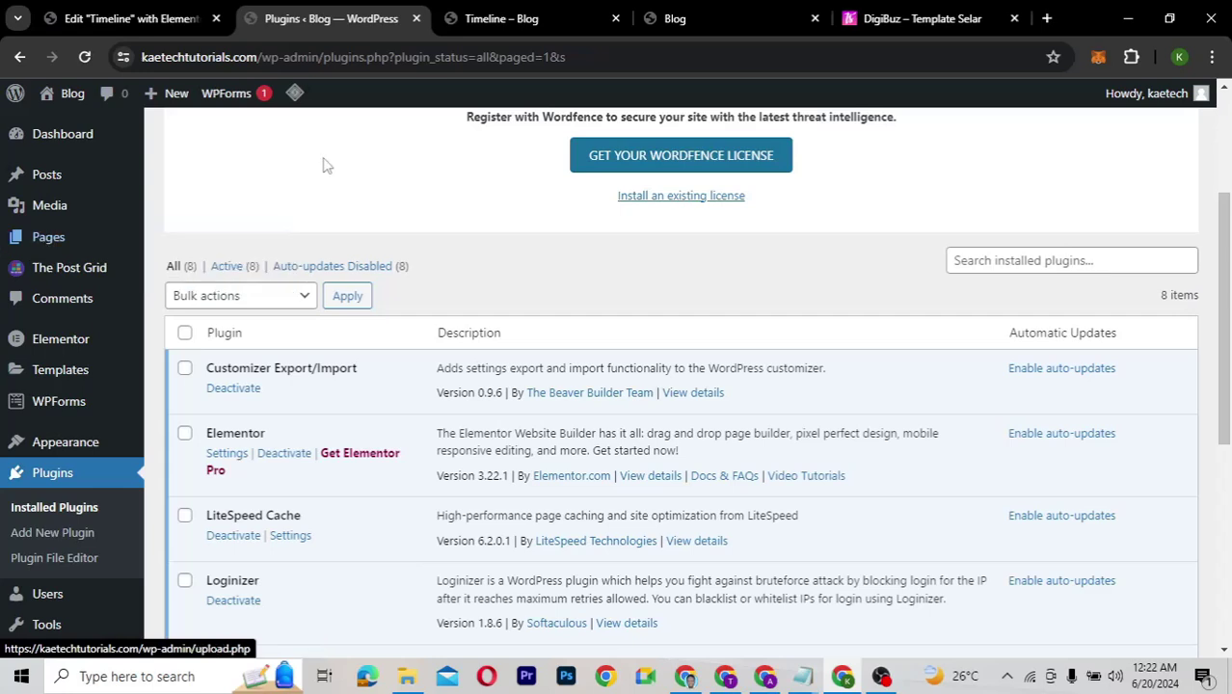
pyautogui.click(125, 19)
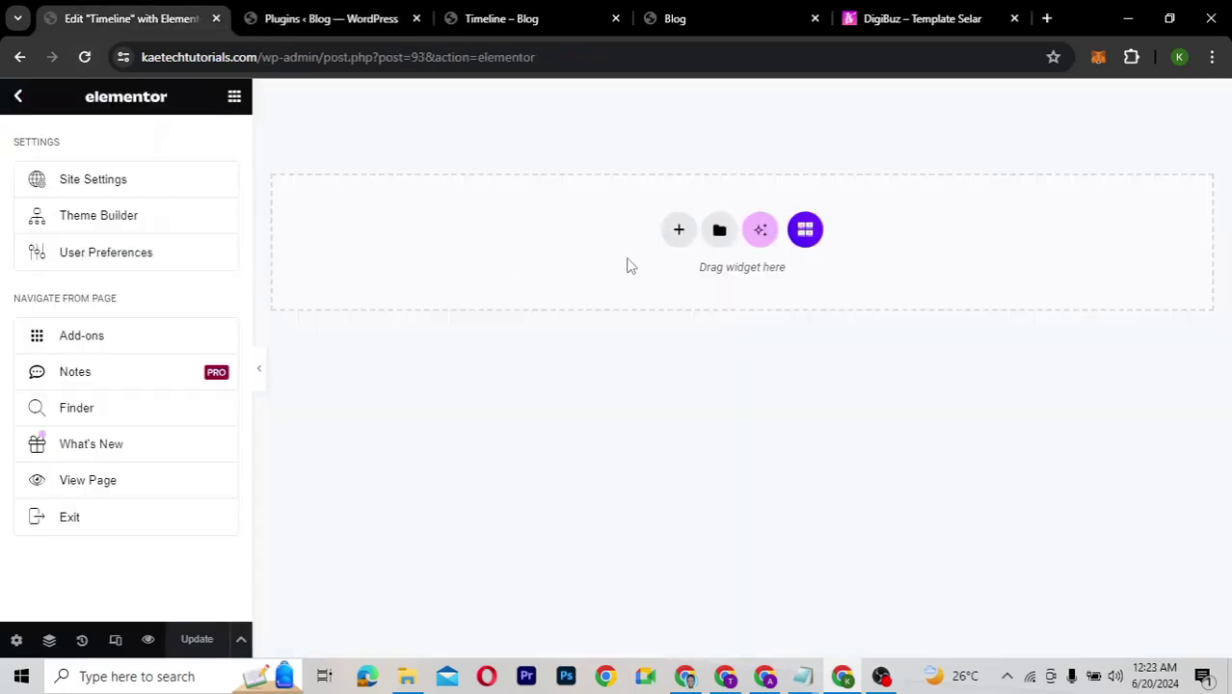
pyautogui.click(85, 58)
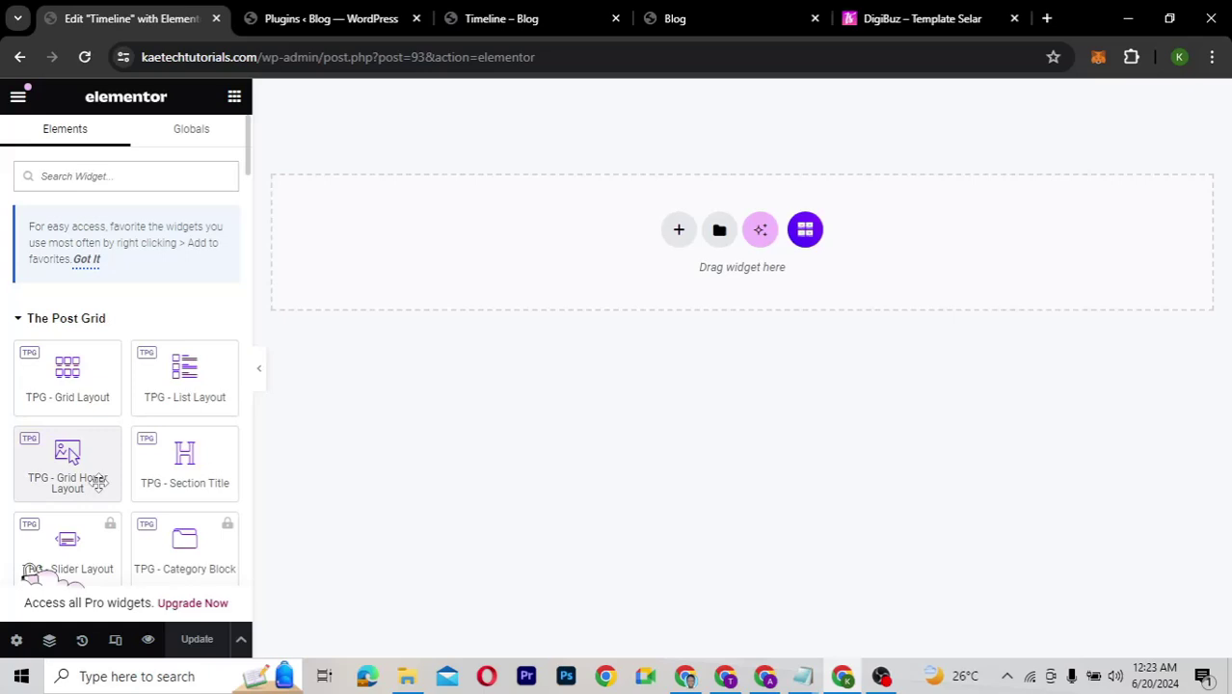
pyautogui.scroll(-2, 99, 487)
pyautogui.scroll(2, 99, 490)
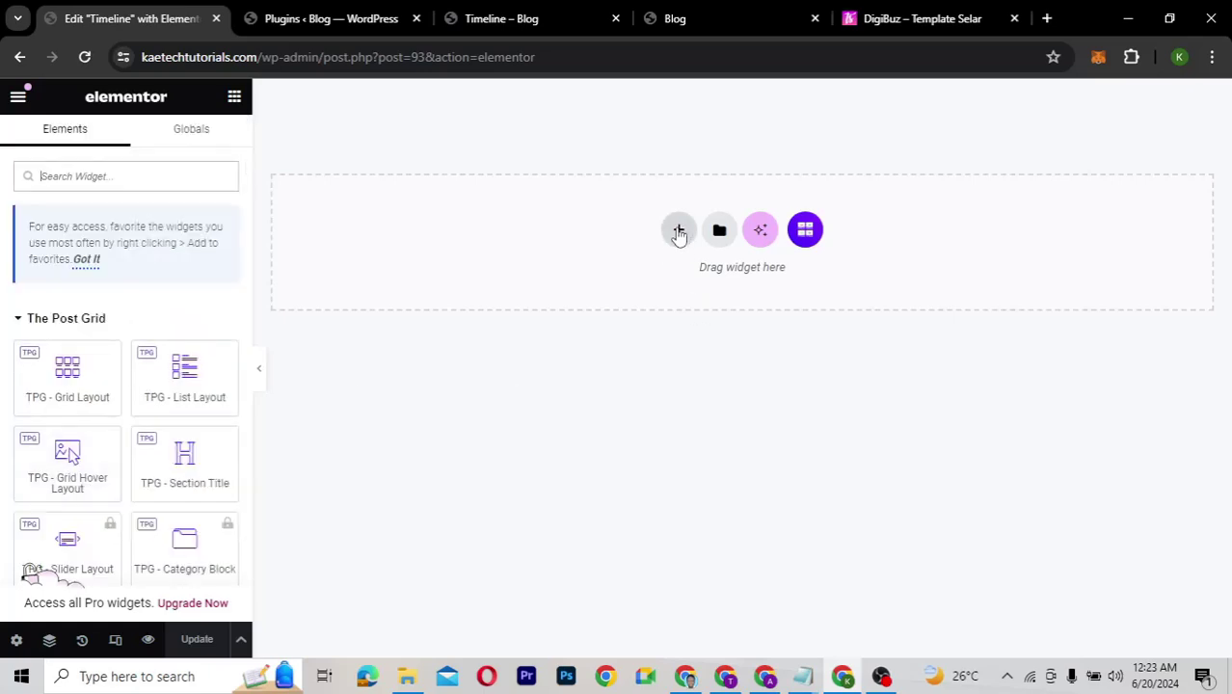
pyautogui.click(678, 231)
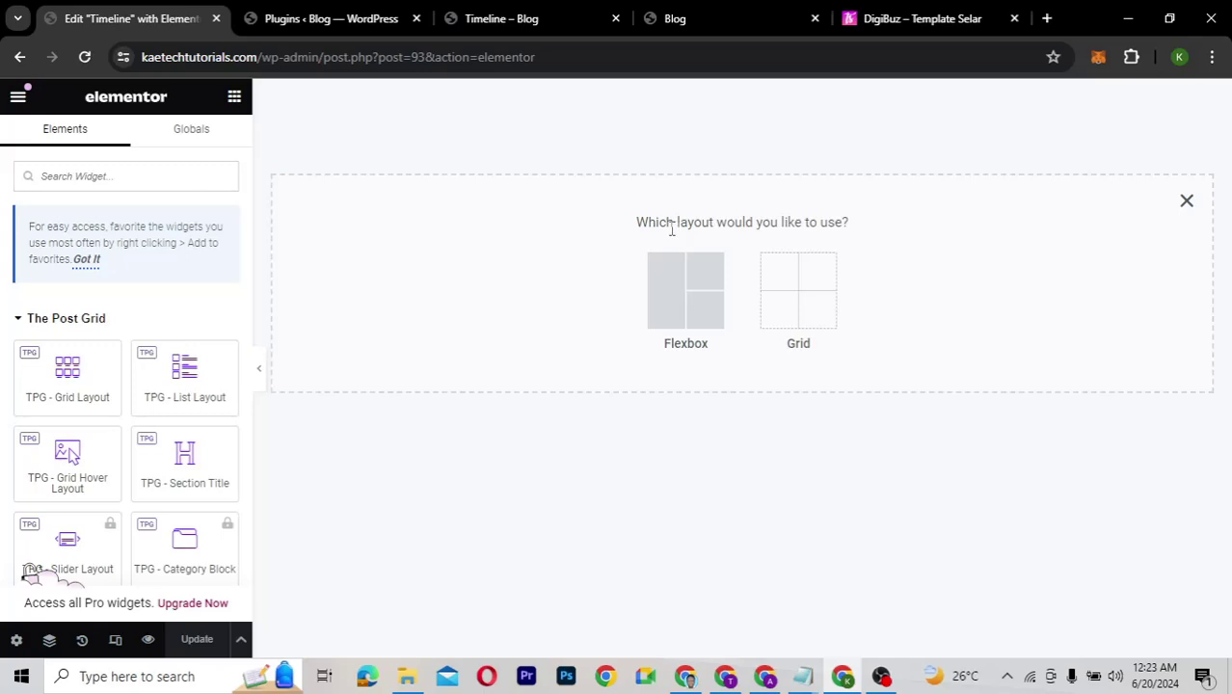
pyautogui.click(689, 291)
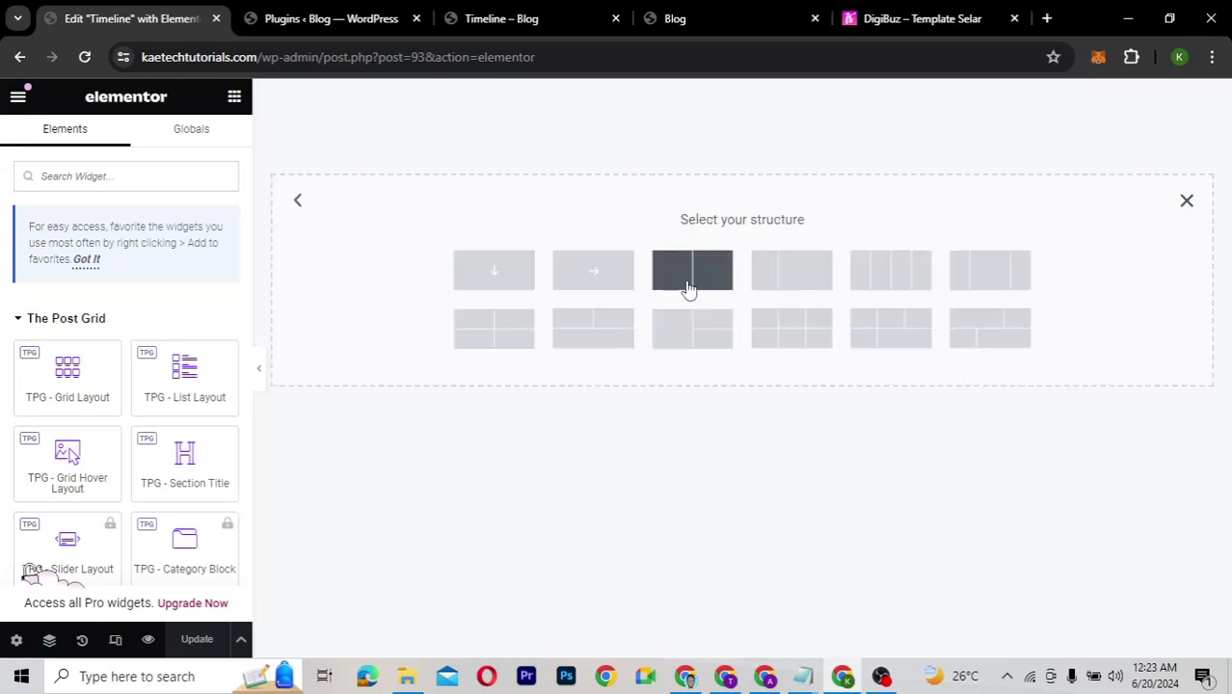
pyautogui.click(494, 275)
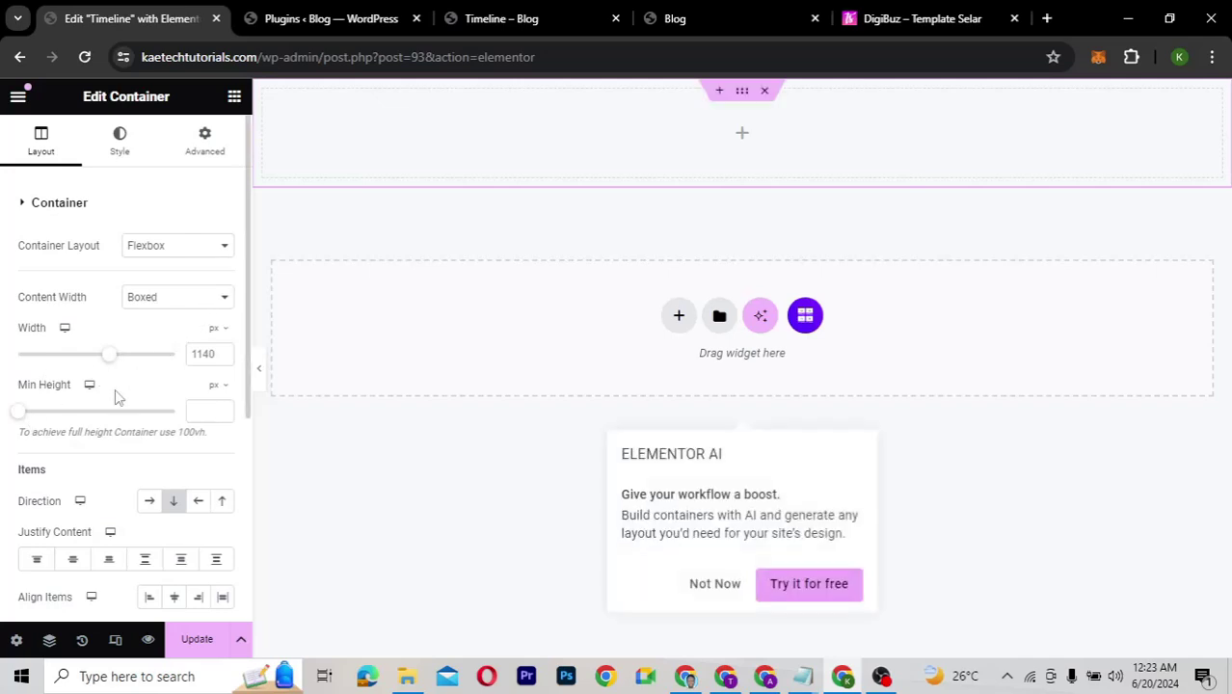
# Step: Set the new container's minimum height to 100 vh
pyautogui.click(220, 389)
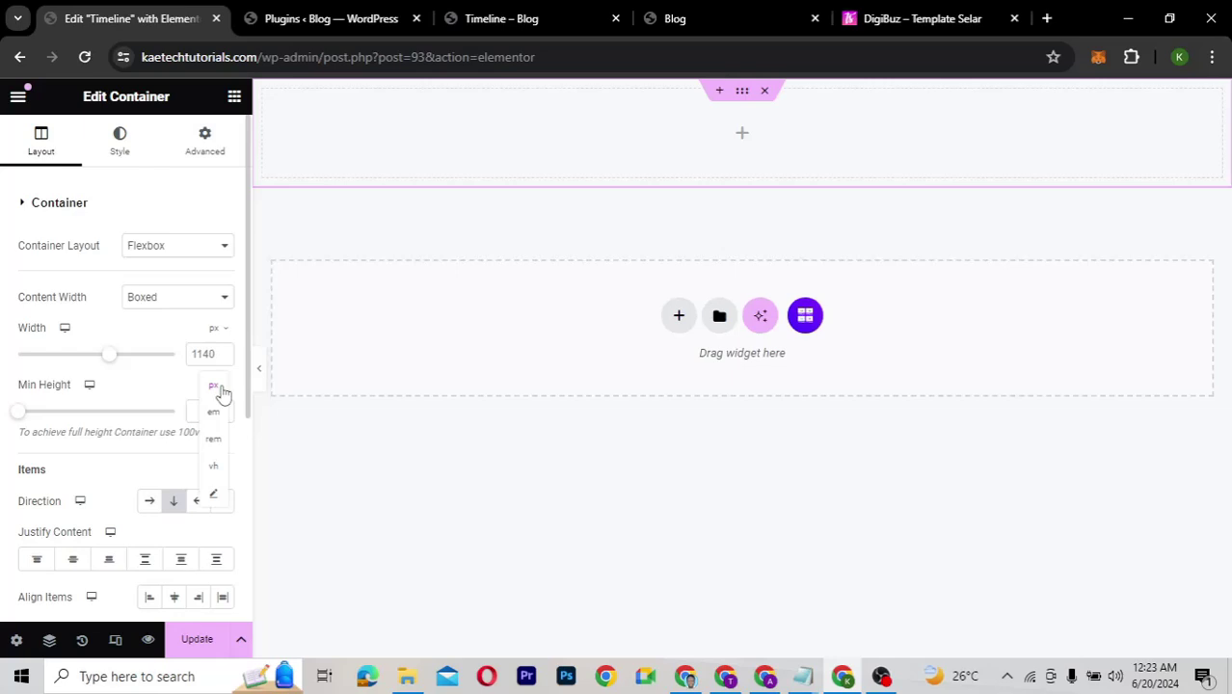
pyautogui.click(214, 472)
pyautogui.moveTo(19, 414); pyautogui.dragTo(223, 408)
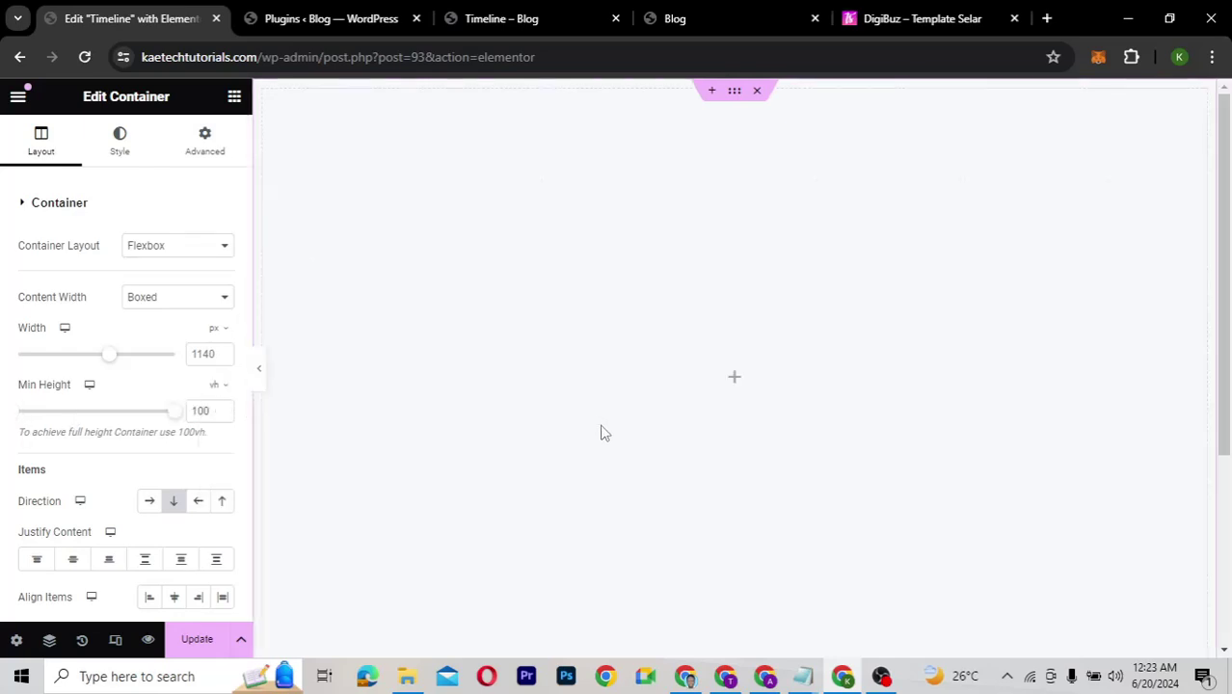
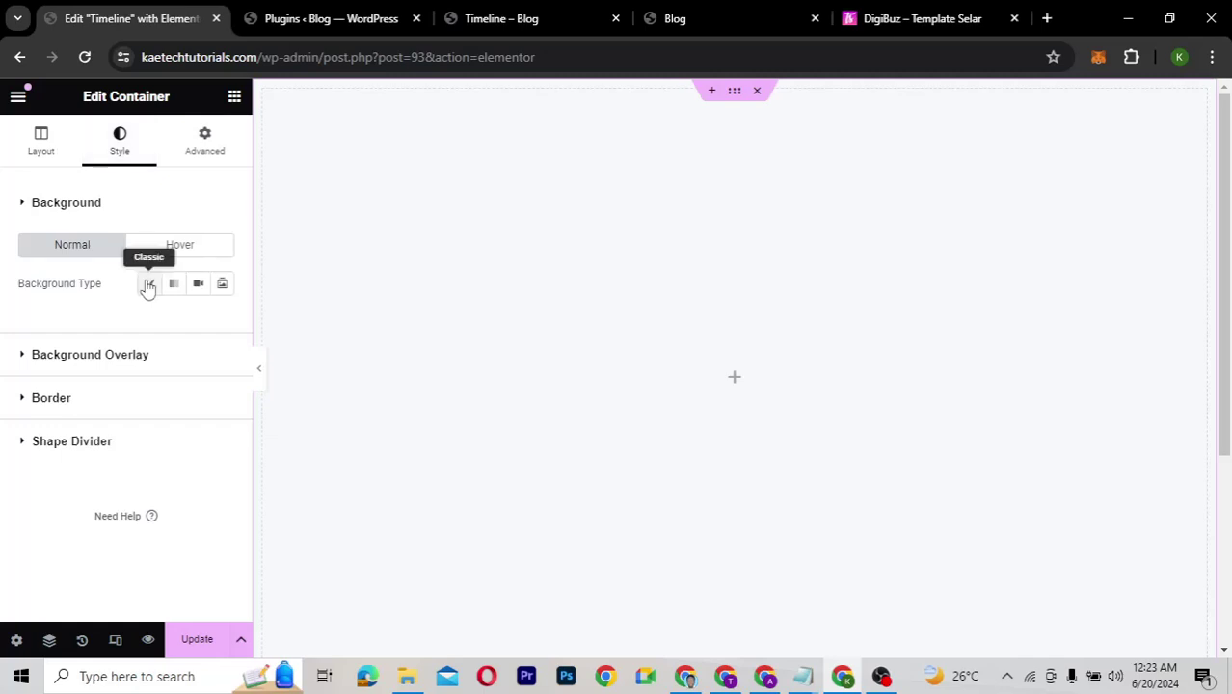
# Step: Give the container a Classic background in the global dark blue, darkened to #000820
pyautogui.click(148, 286)
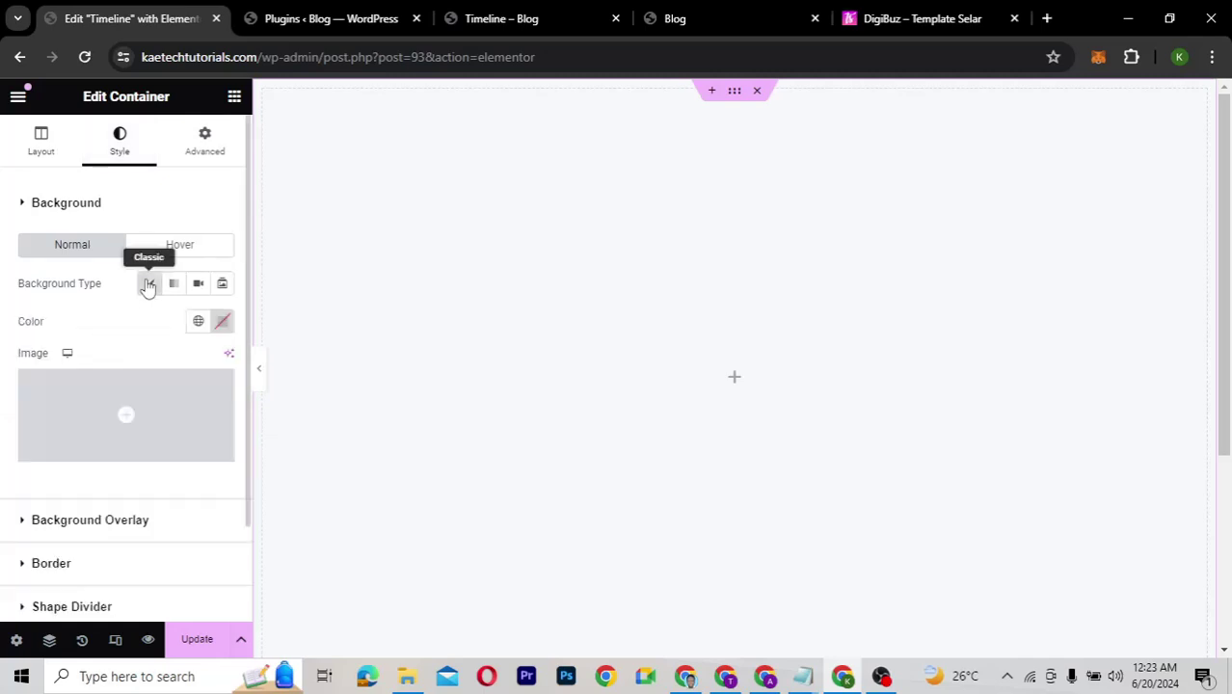
pyautogui.click(198, 323)
pyautogui.scroll(-4, 112, 511)
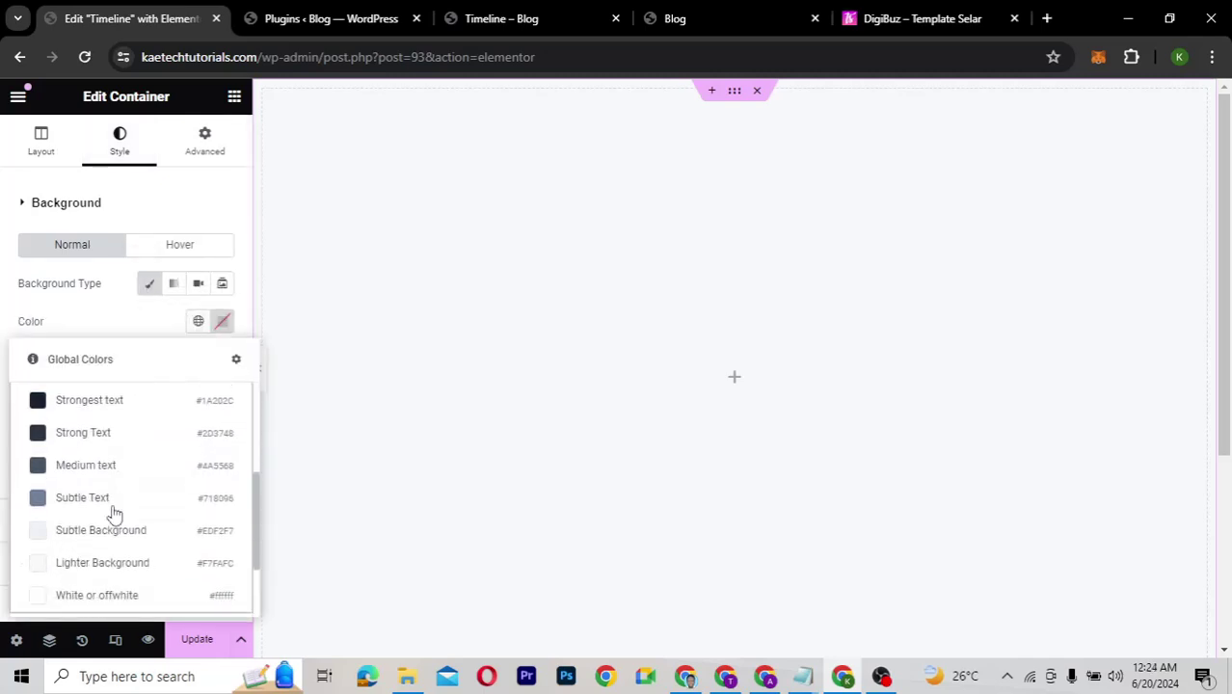
pyautogui.scroll(-1, 112, 511)
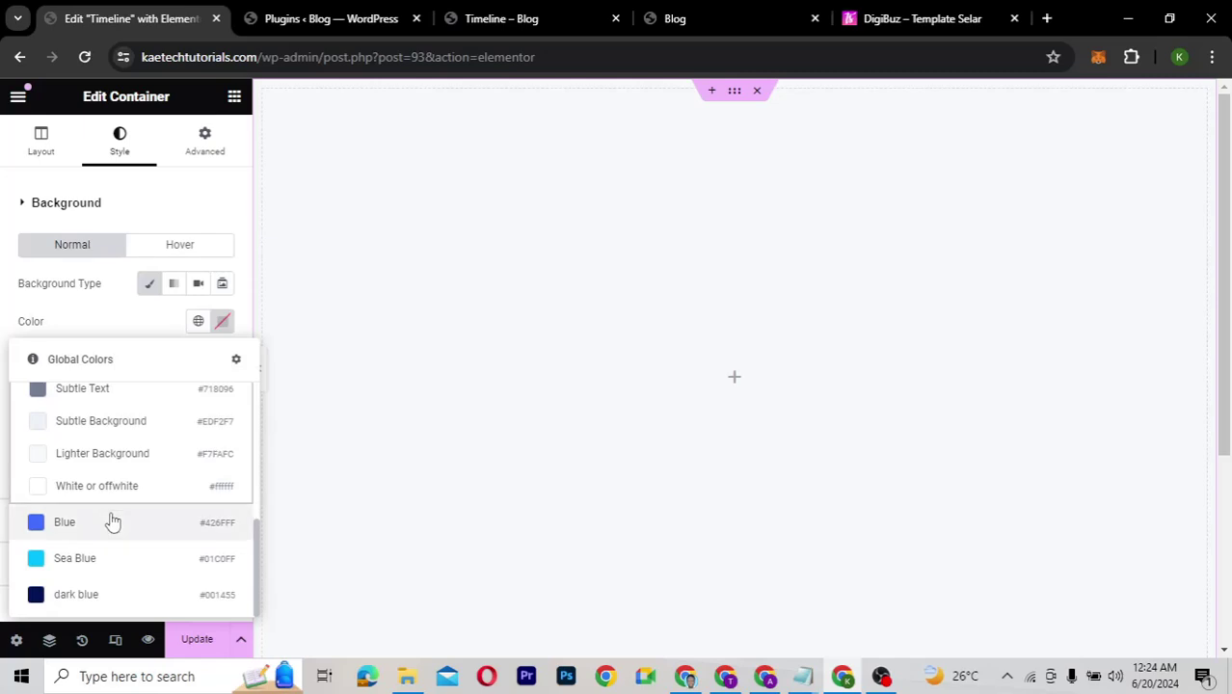
pyautogui.click(84, 602)
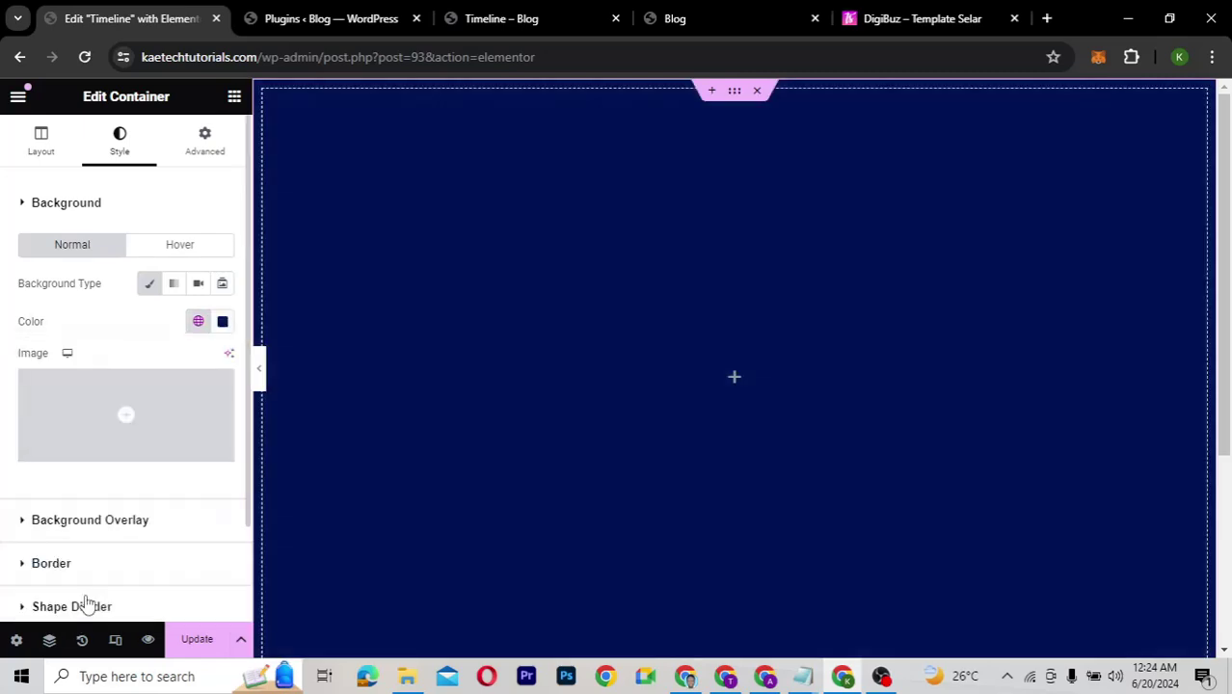
pyautogui.click(222, 323)
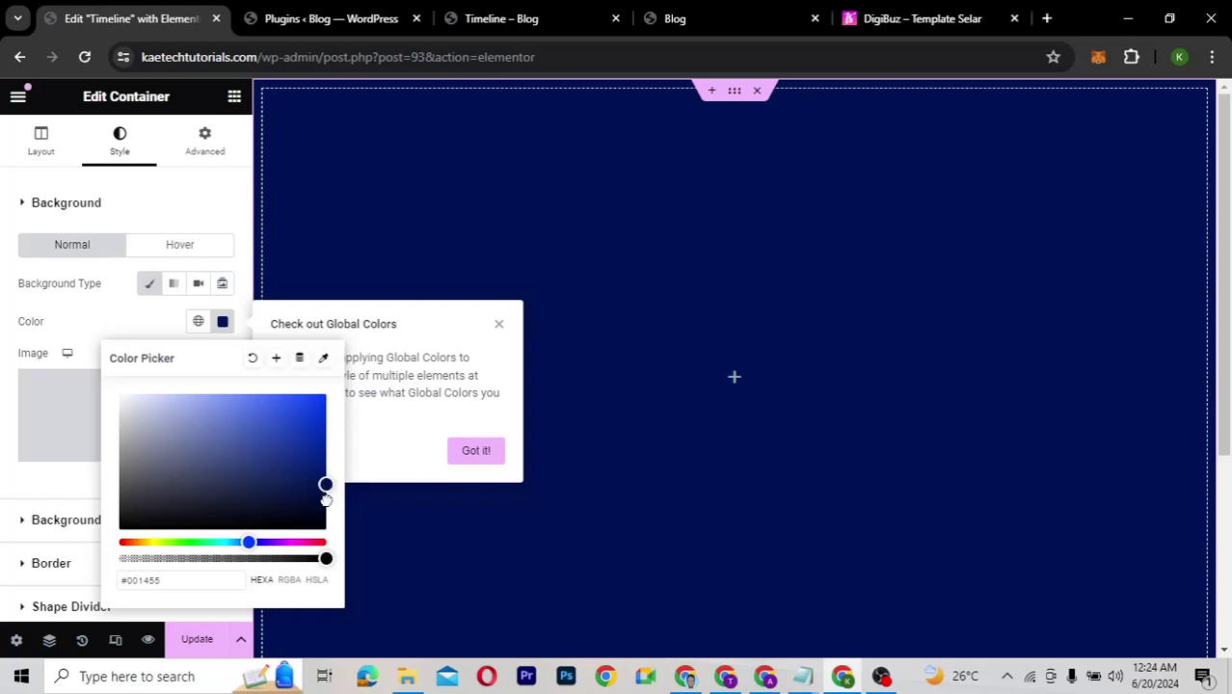
pyautogui.moveTo(325, 500); pyautogui.dragTo(326, 512)
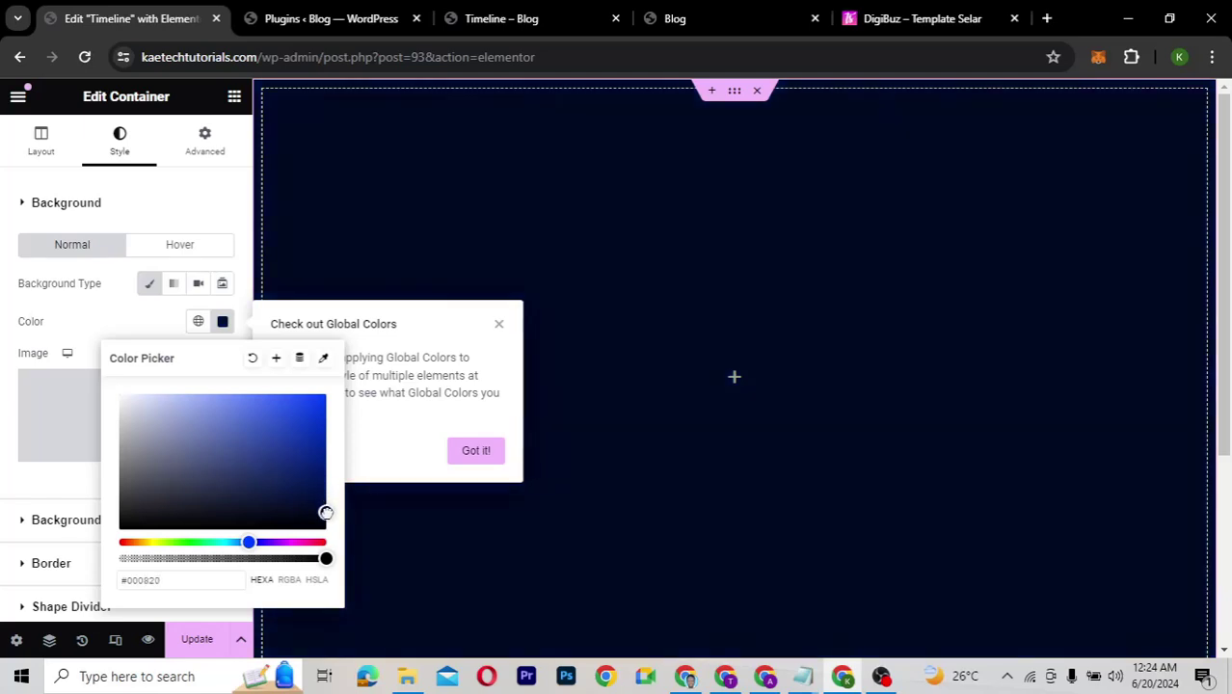
# Step: Add a Container inside the dark blue container and duplicate it to get two nested containers
pyautogui.click(142, 326)
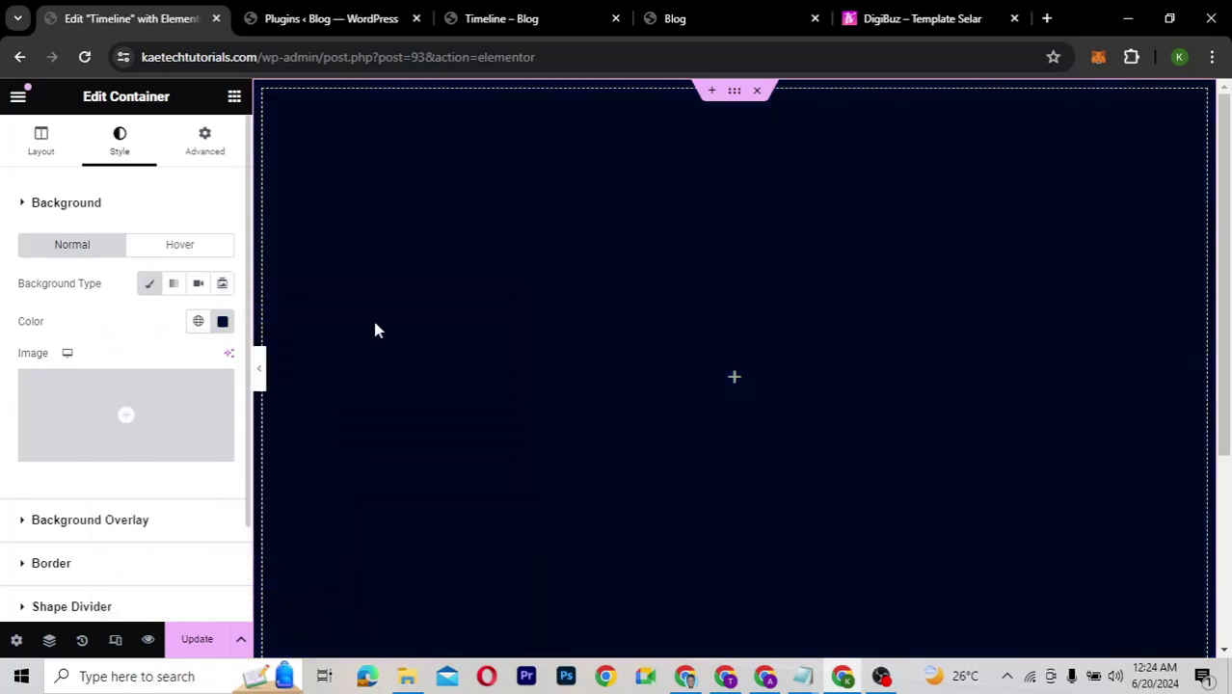
pyautogui.click(735, 381)
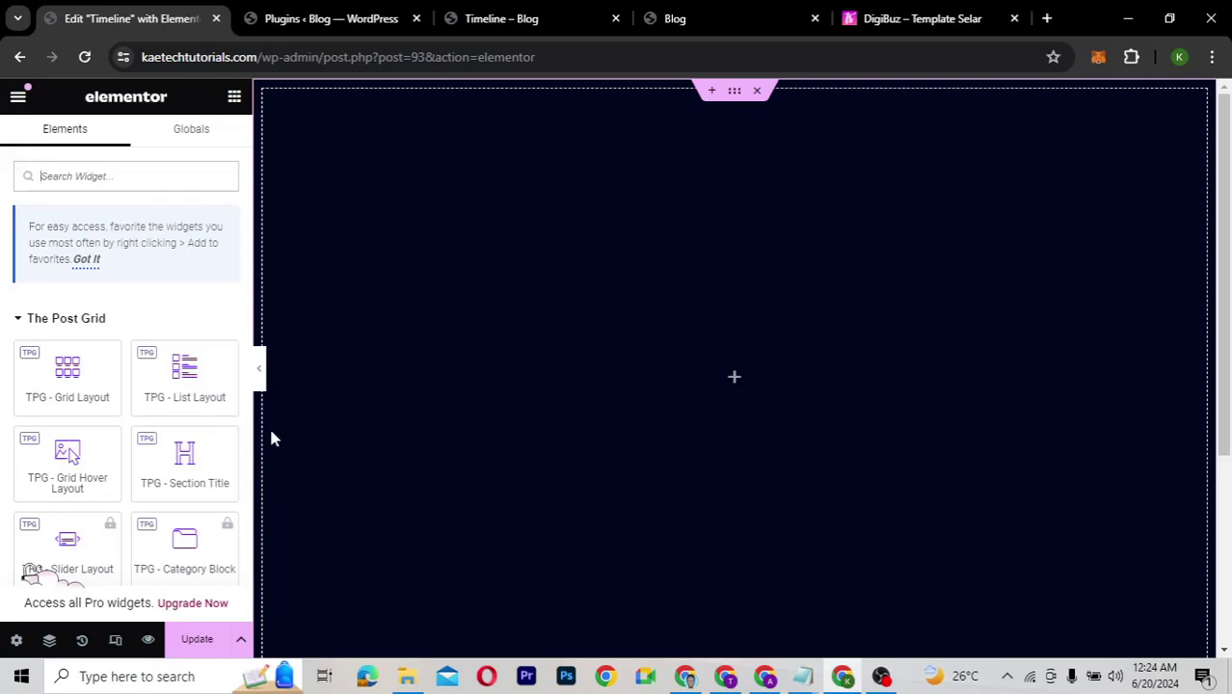
pyautogui.scroll(-3, 129, 421)
pyautogui.moveTo(67, 403); pyautogui.dragTo(627, 381)
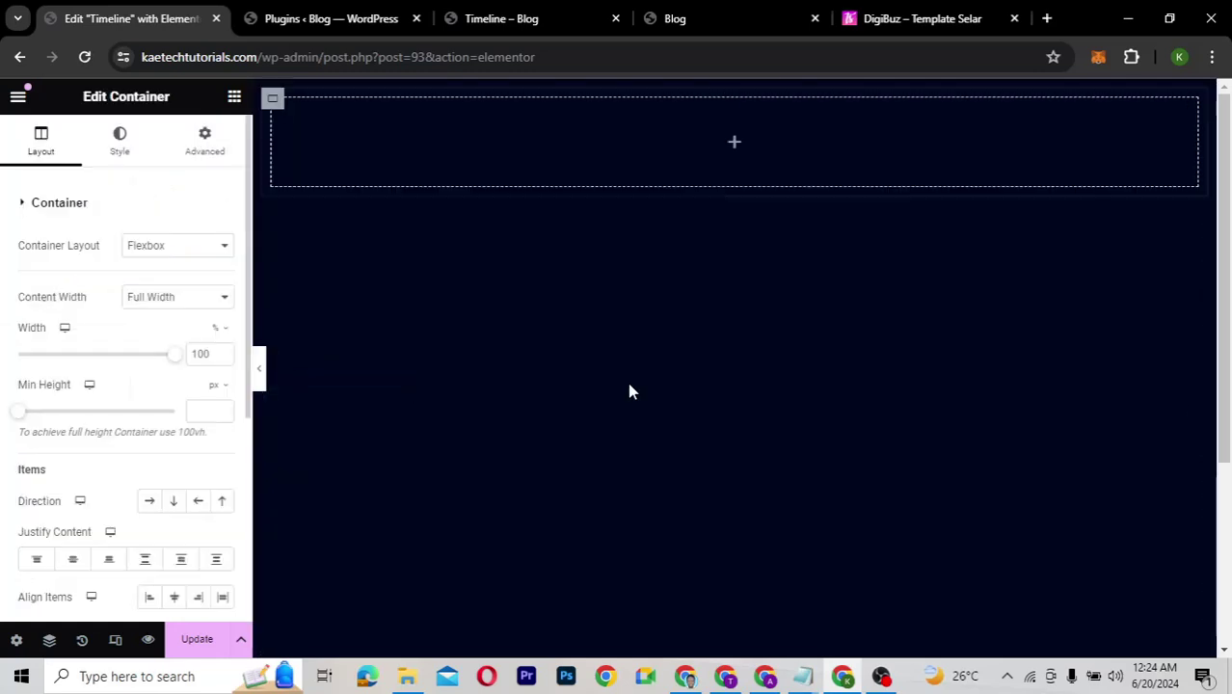
pyautogui.rightClick(275, 104)
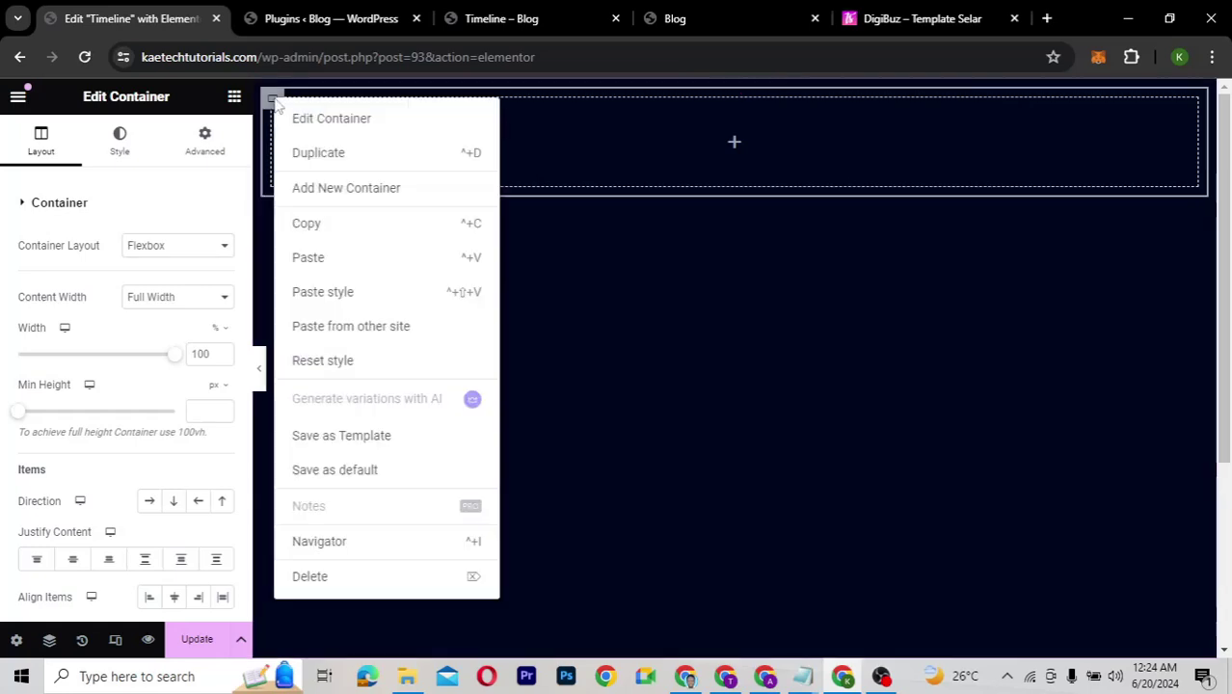
pyautogui.click(315, 154)
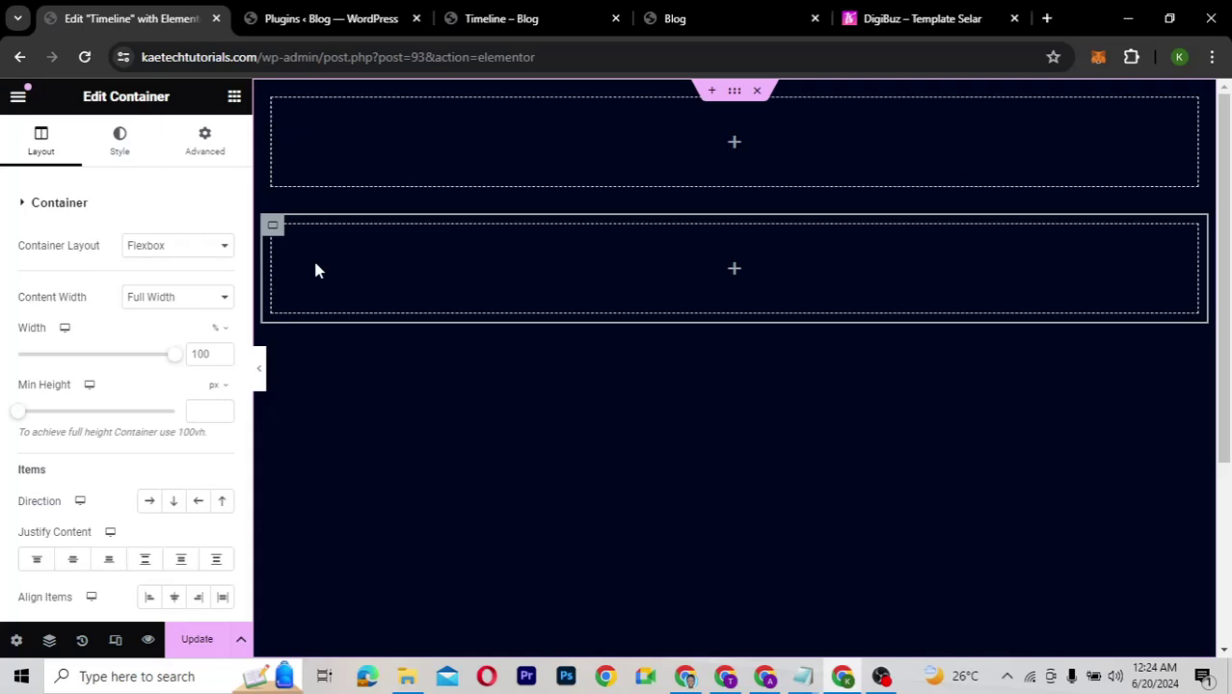
# Step: Set the parent container's items direction to horizontal row so the two inner containers sit side by side
pyautogui.click(735, 95)
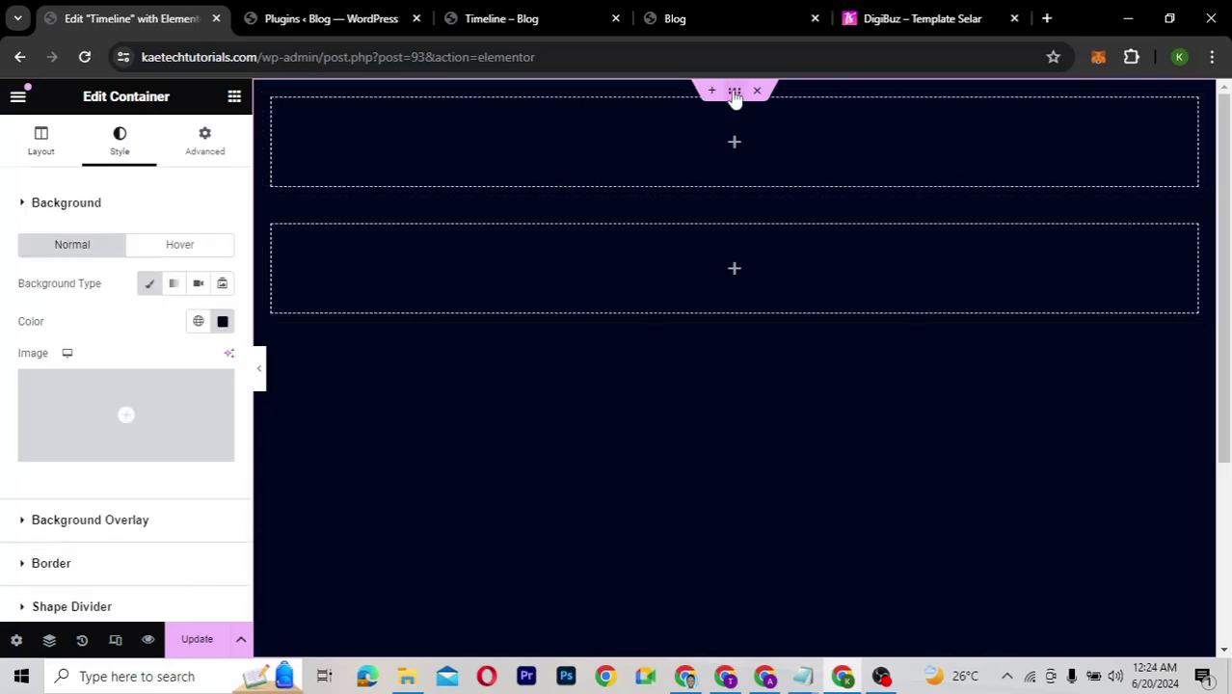
pyautogui.click(15, 155)
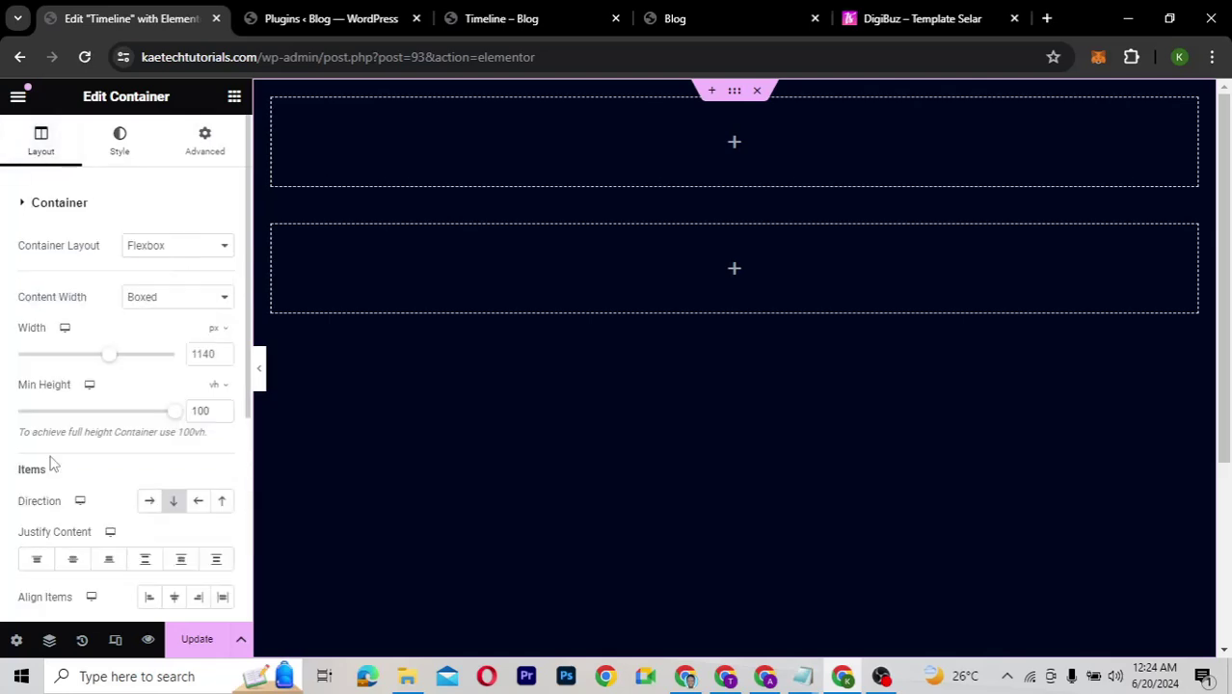
pyautogui.scroll(-2, 53, 464)
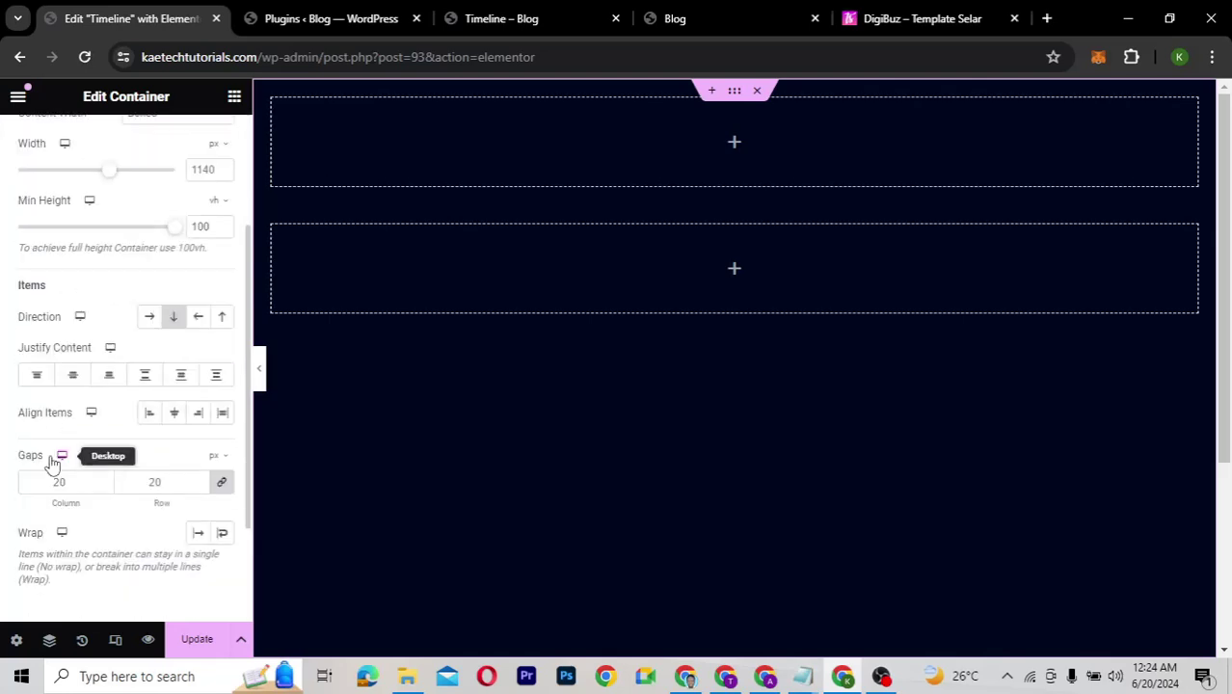
pyautogui.click(150, 318)
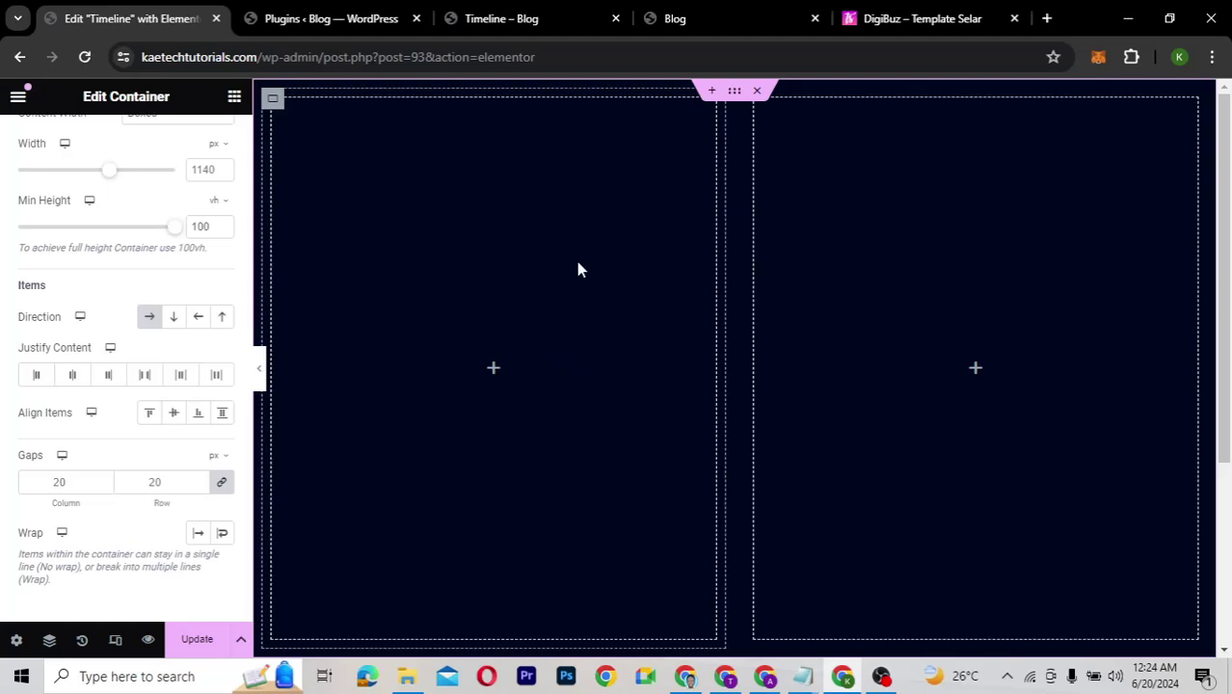
# Step: Unlink the parent container's padding values and set the top and bottom padding to 120 px each
pyautogui.scroll(2, 77, 278)
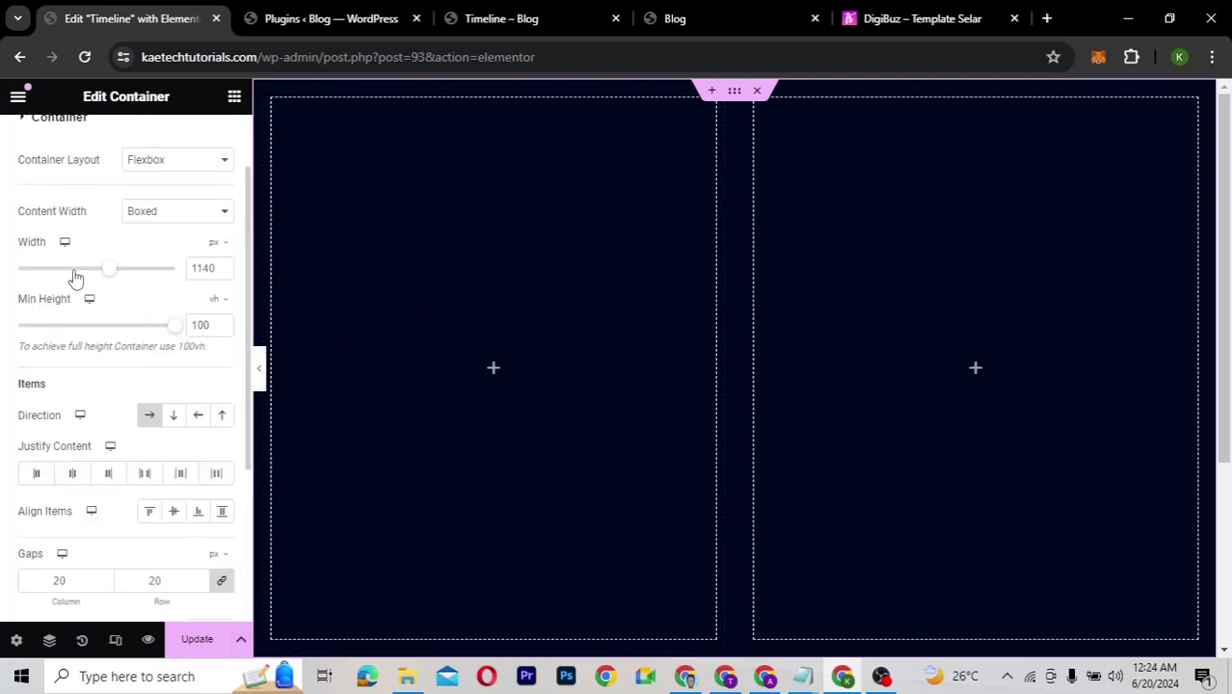
pyautogui.scroll(1, 188, 149)
pyautogui.click(204, 139)
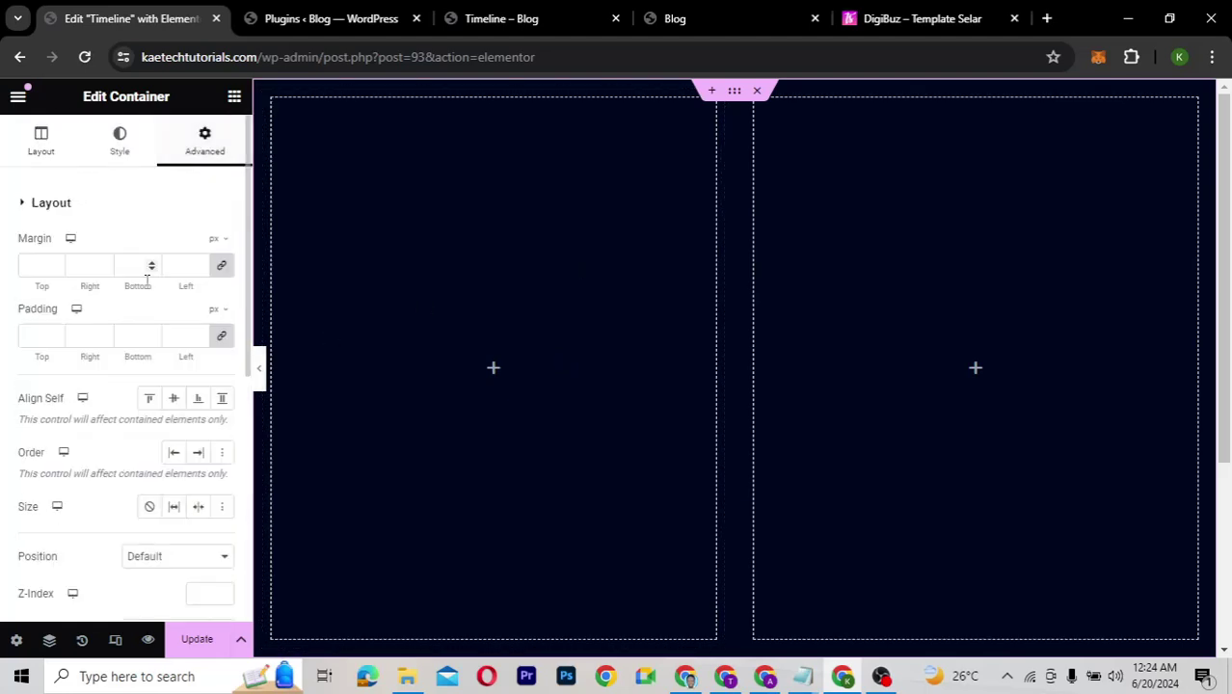
pyautogui.click(222, 336)
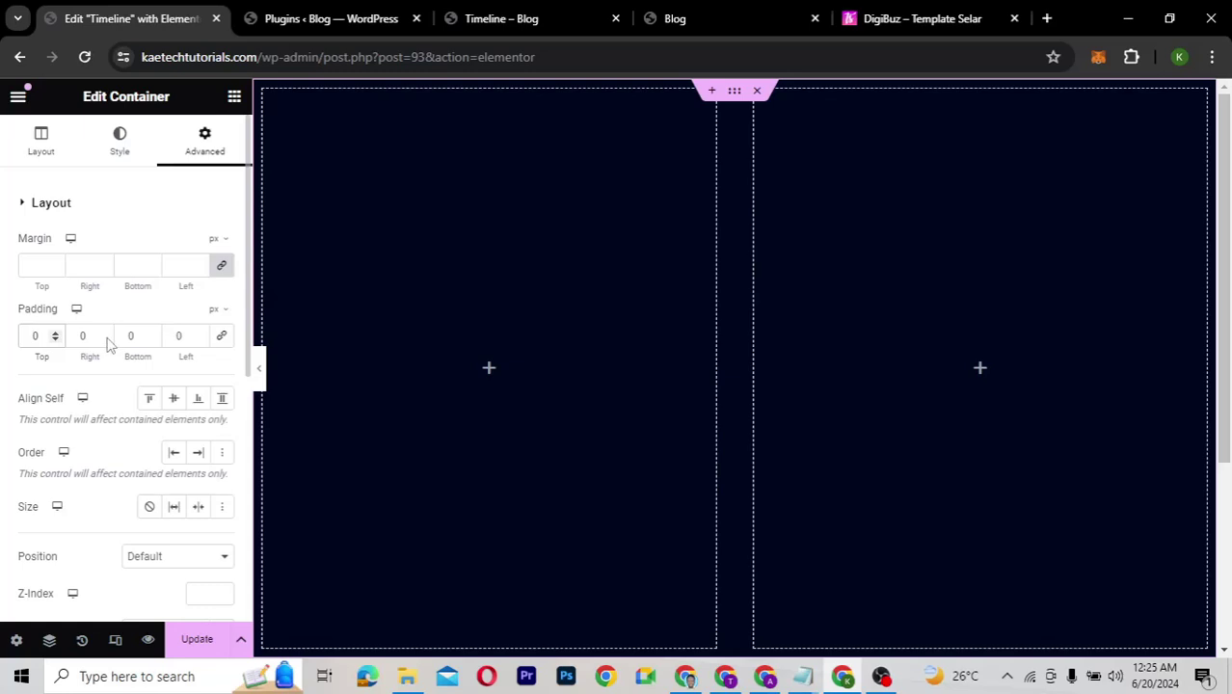
pyautogui.write('120')
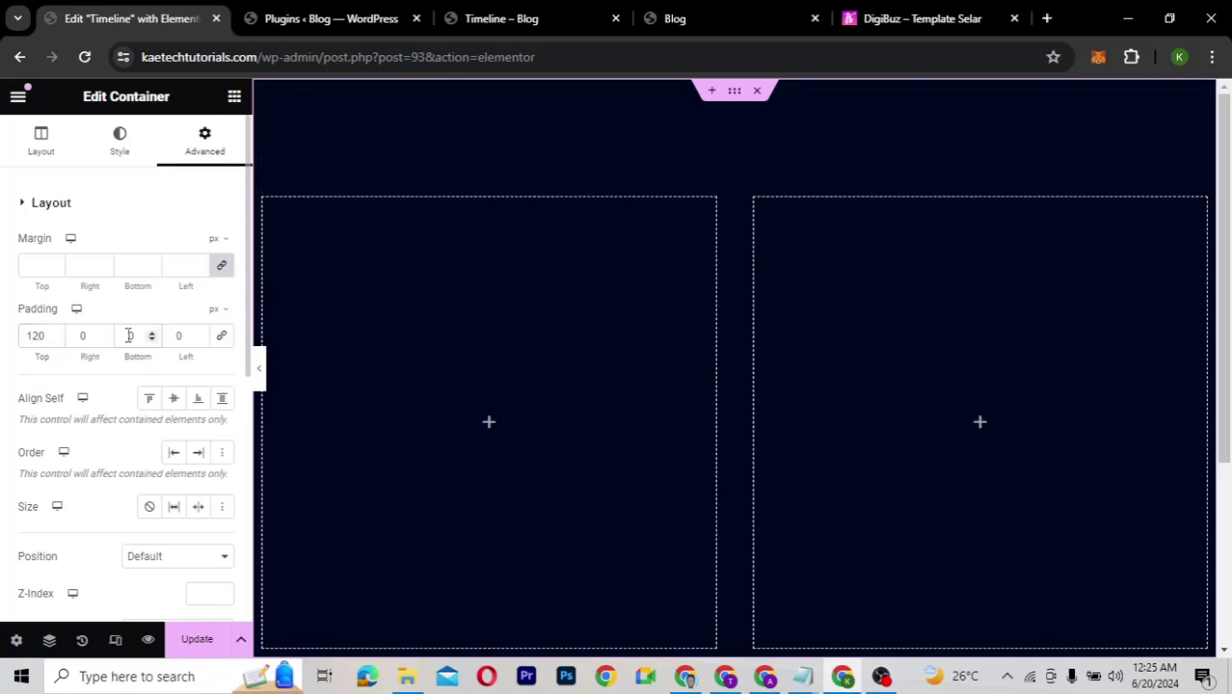
pyautogui.click(129, 335)
pyautogui.write('120')
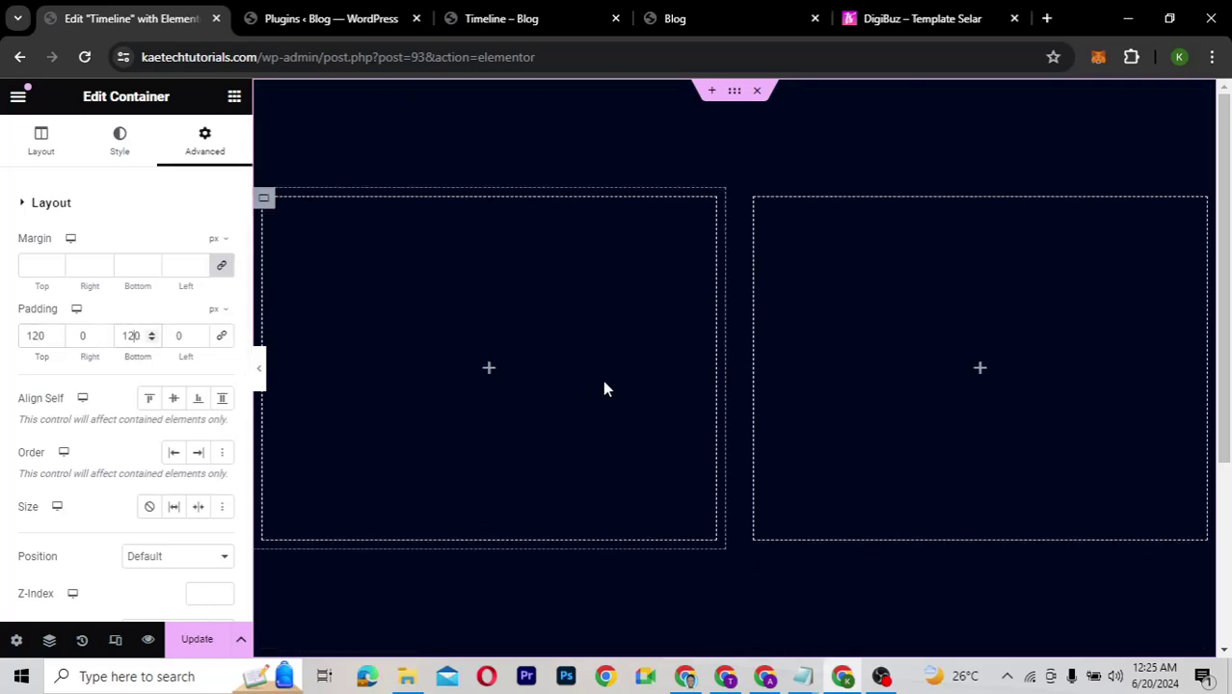
pyautogui.scroll(-2, 843, 405)
pyautogui.scroll(1, 842, 405)
pyautogui.scroll(1, 845, 417)
# Step: Add a Divider widget to the left inner container and give it a text element reading "Experience"
pyautogui.click(489, 369)
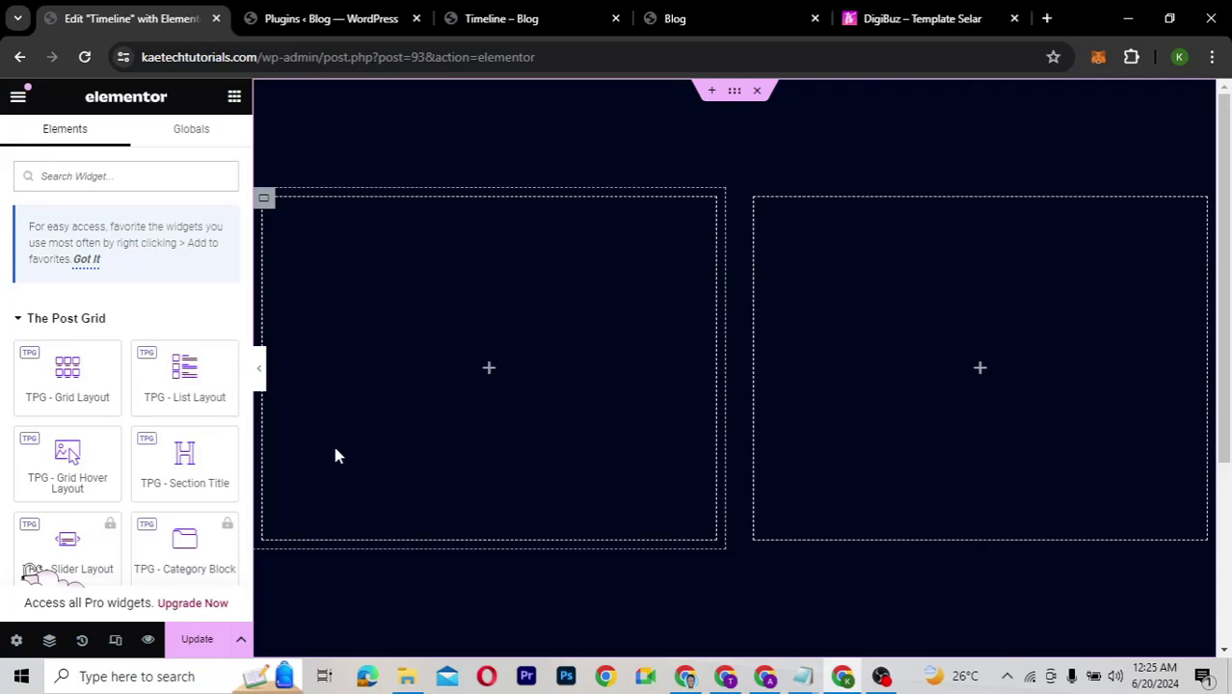
pyautogui.scroll(-4, 100, 482)
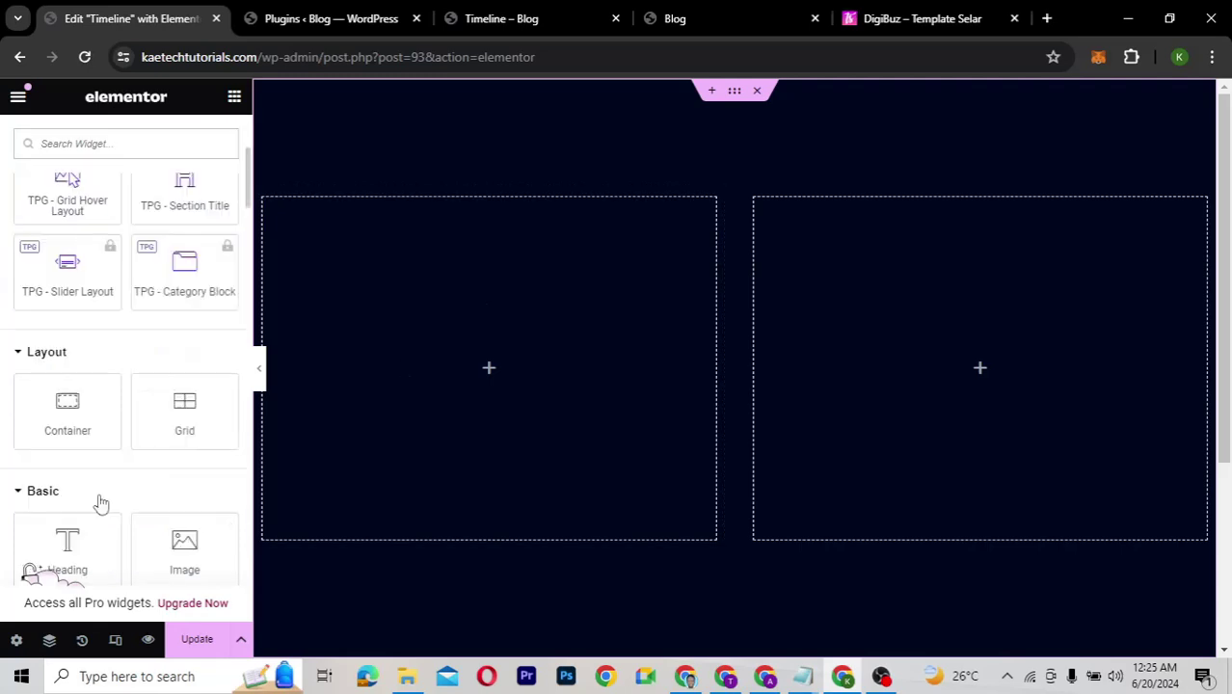
pyautogui.scroll(-2, 99, 495)
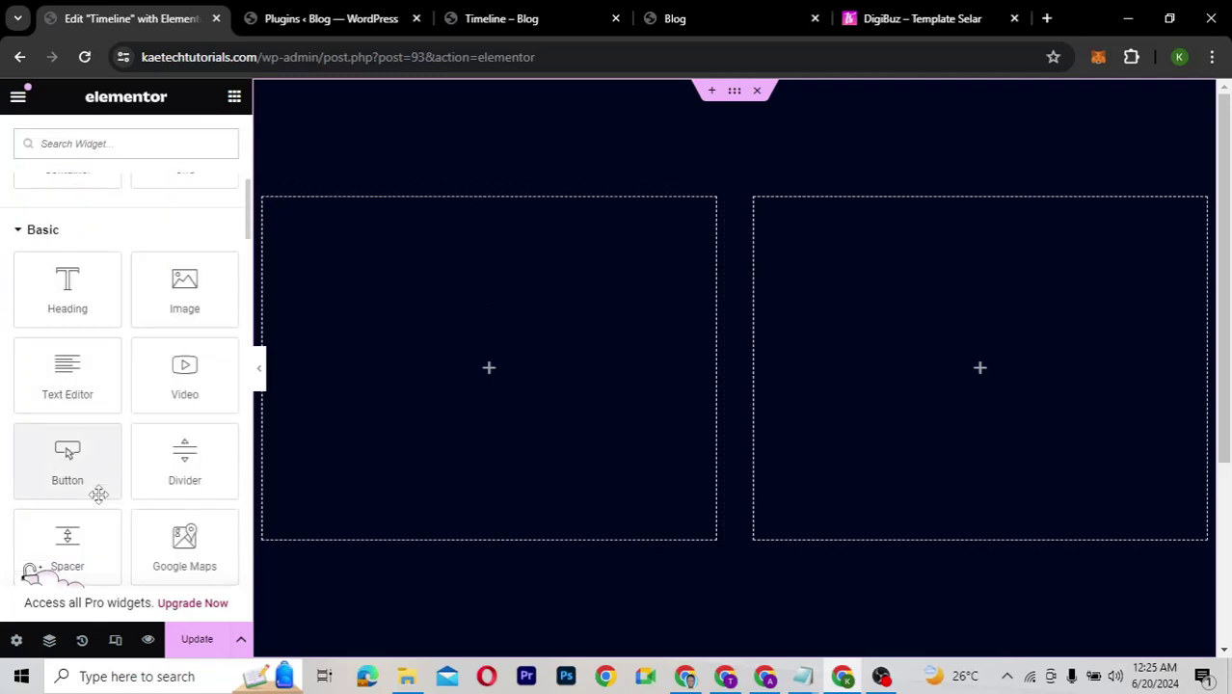
pyautogui.moveTo(180, 459); pyautogui.dragTo(522, 375)
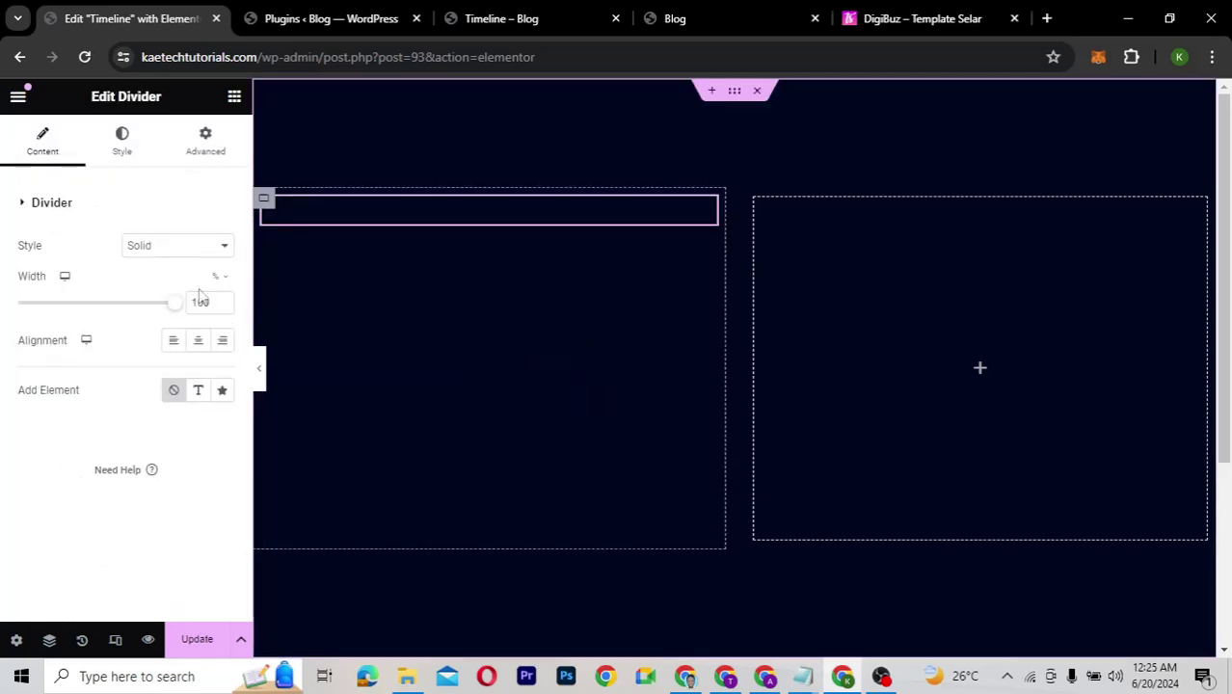
pyautogui.click(202, 390)
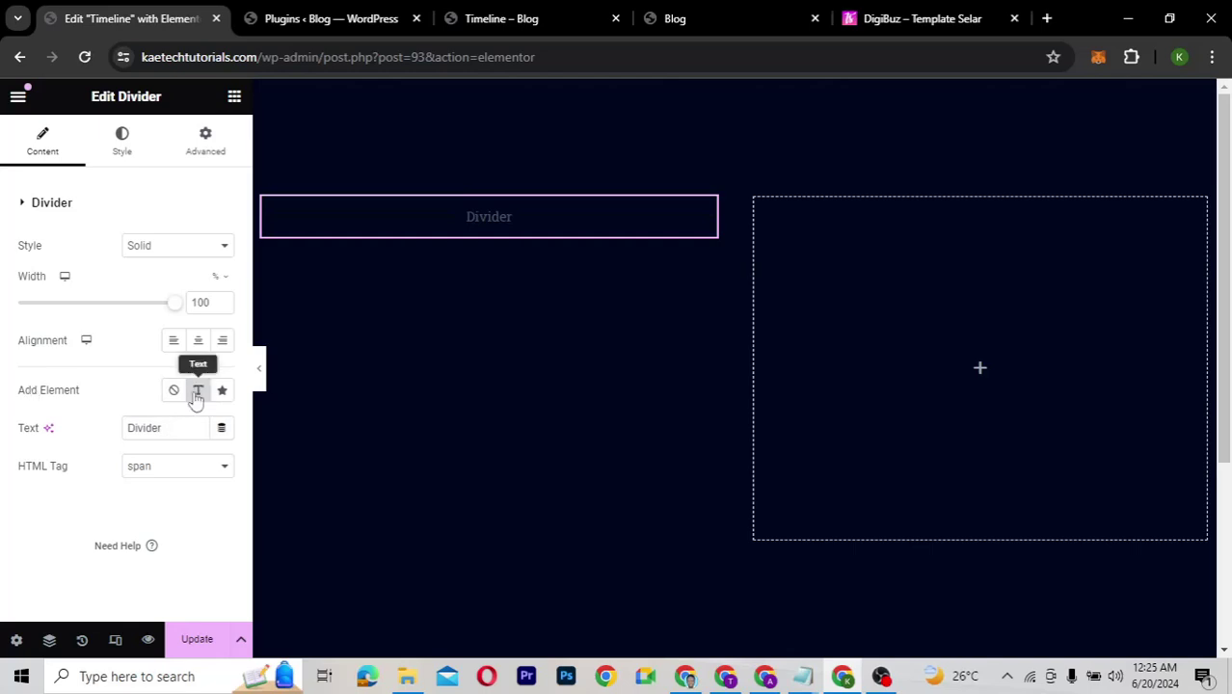
pyautogui.moveTo(167, 428); pyautogui.dragTo(68, 429)
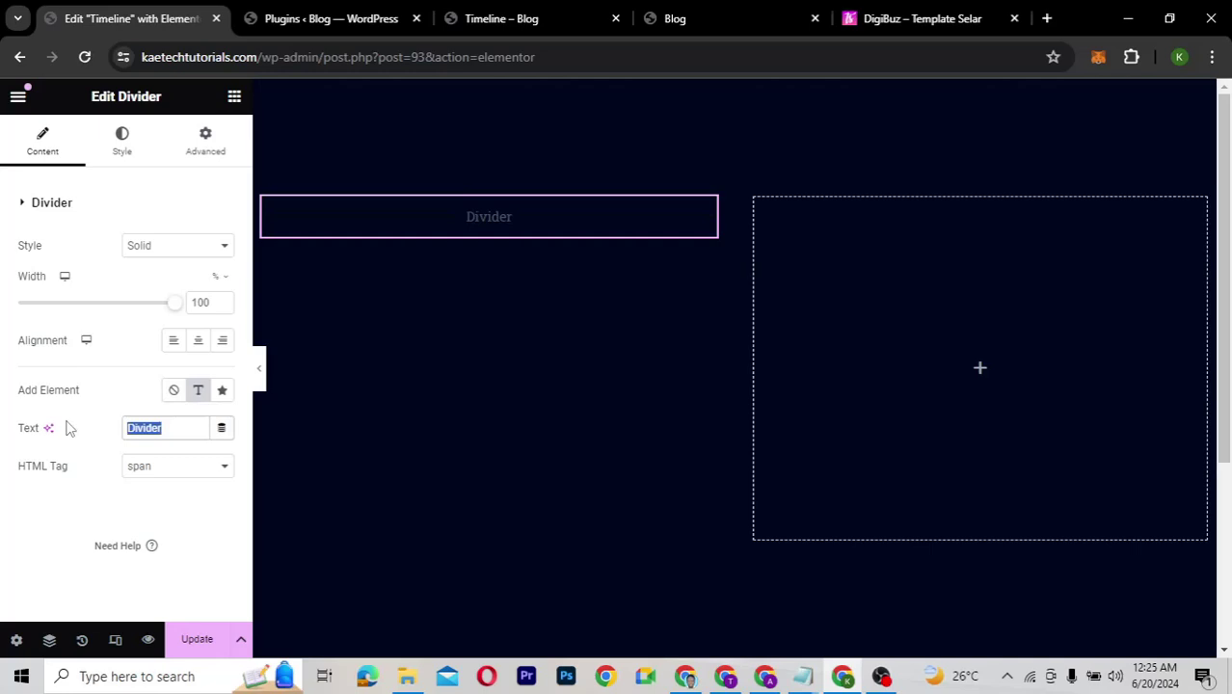
pyautogui.write('Expe')
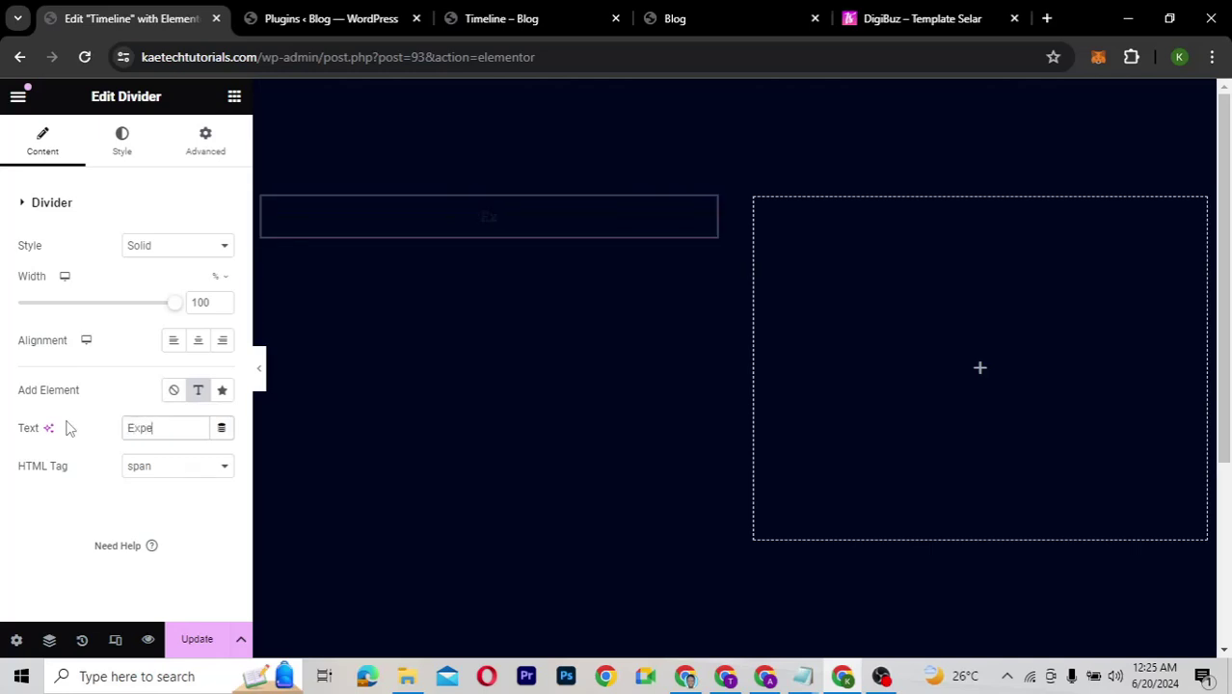
pyautogui.write('rience')
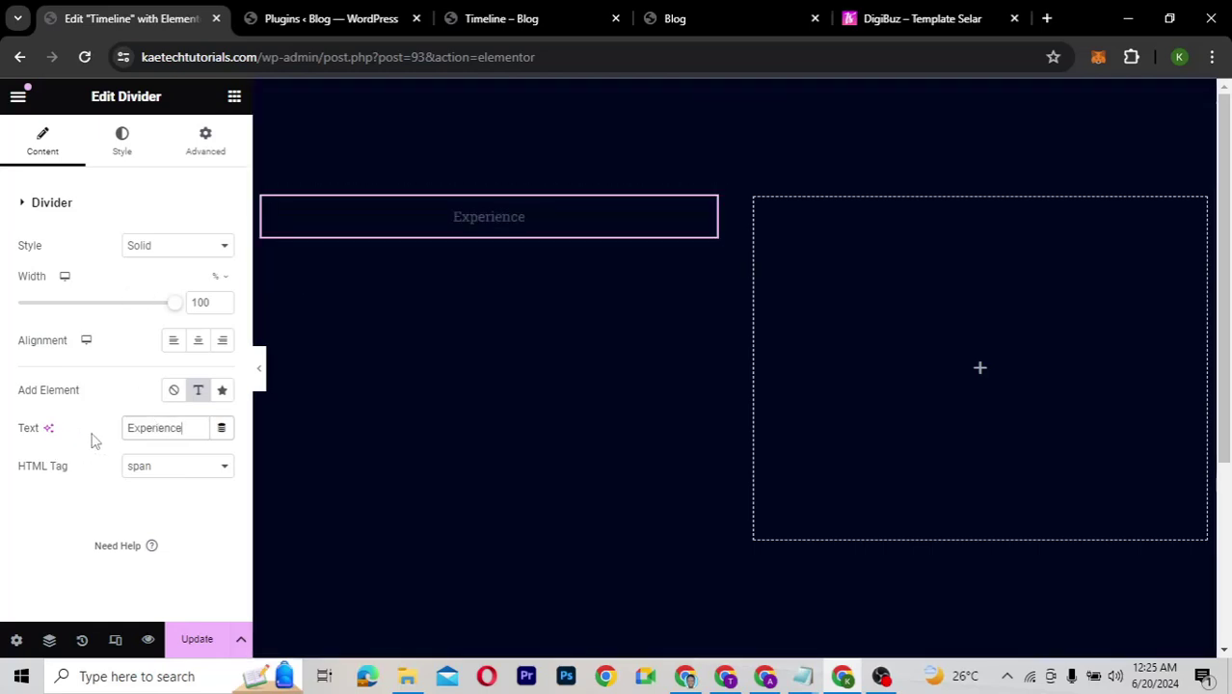
# Step: Set the divider line's color to the global Sea Blue and its weight to 4 px
pyautogui.click(134, 148)
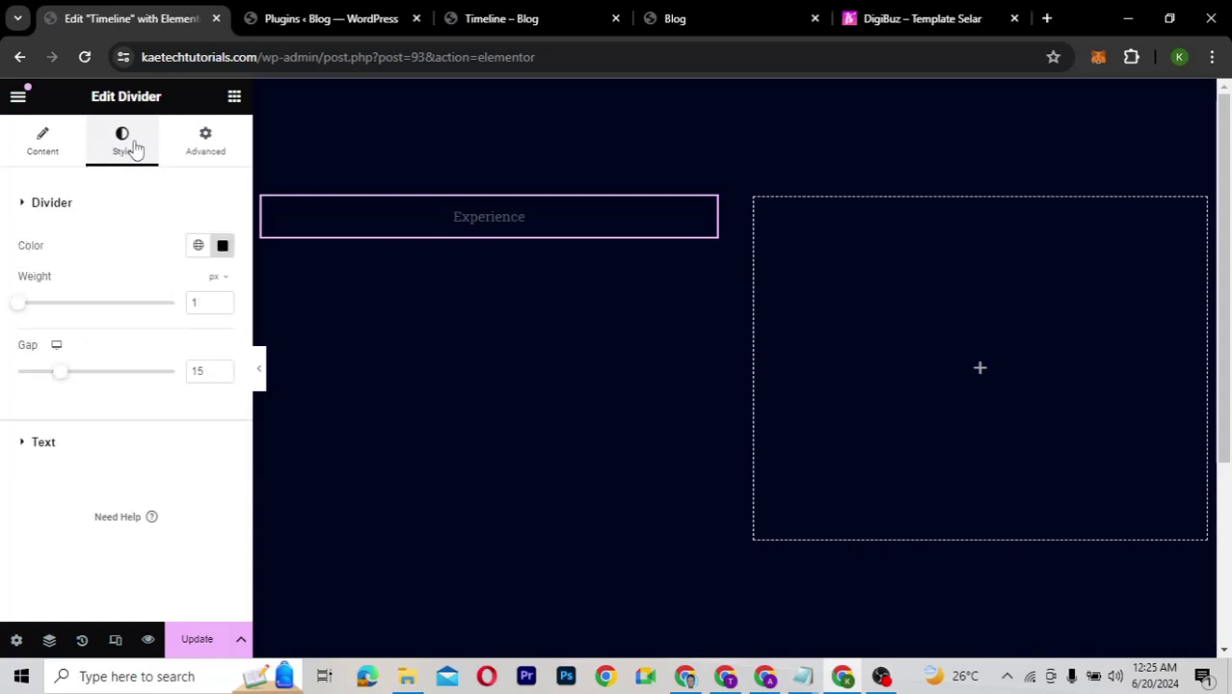
pyautogui.click(197, 245)
pyautogui.scroll(-5, 135, 457)
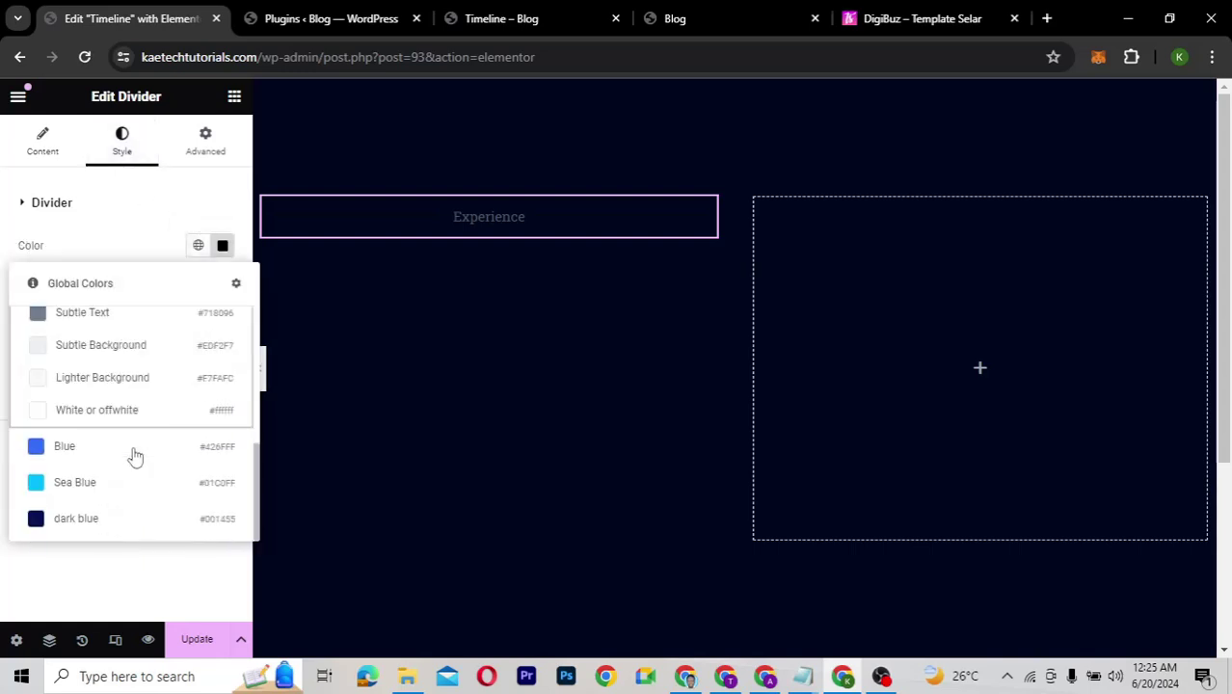
pyautogui.click(102, 485)
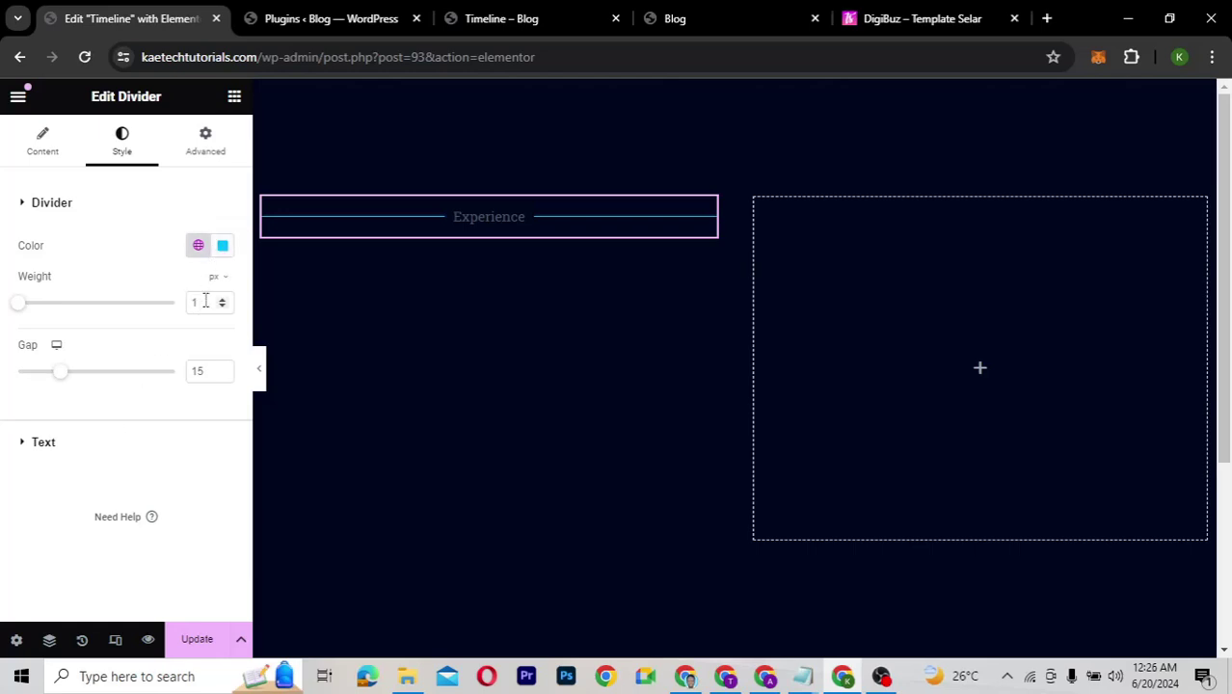
pyautogui.moveTo(205, 302); pyautogui.dragTo(177, 304)
pyautogui.write('4')
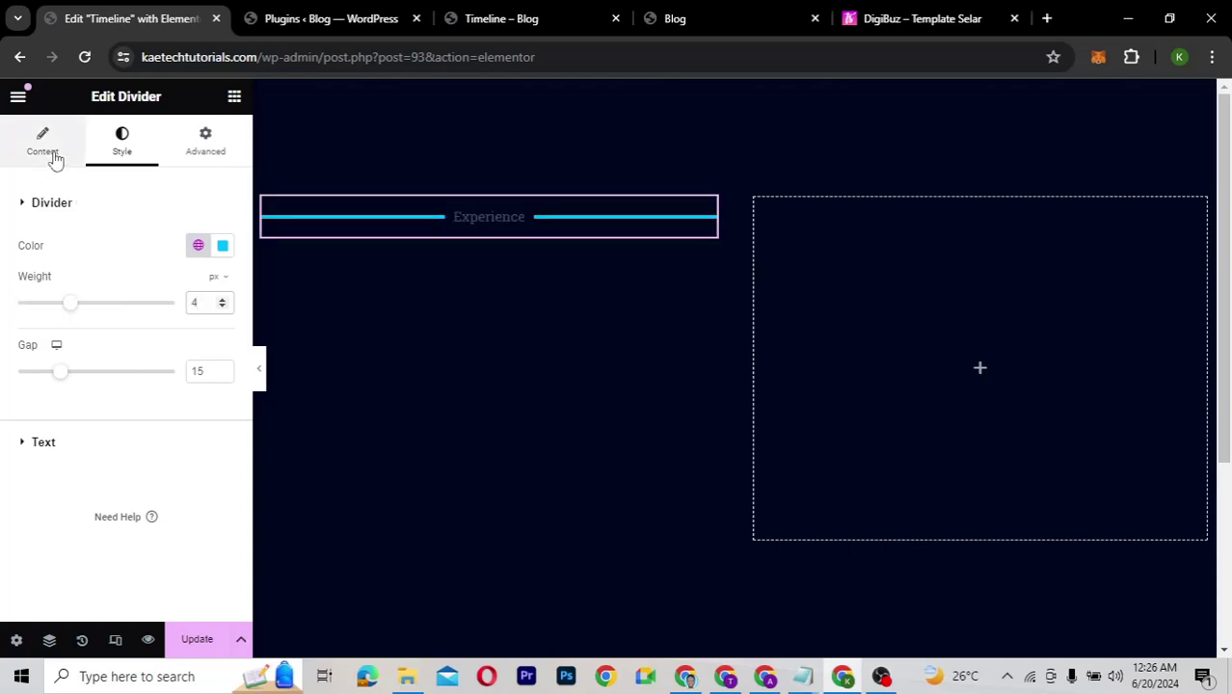
# Step: Set the color of the divider's "Experience" text to the global Sea Blue
pyautogui.click(61, 441)
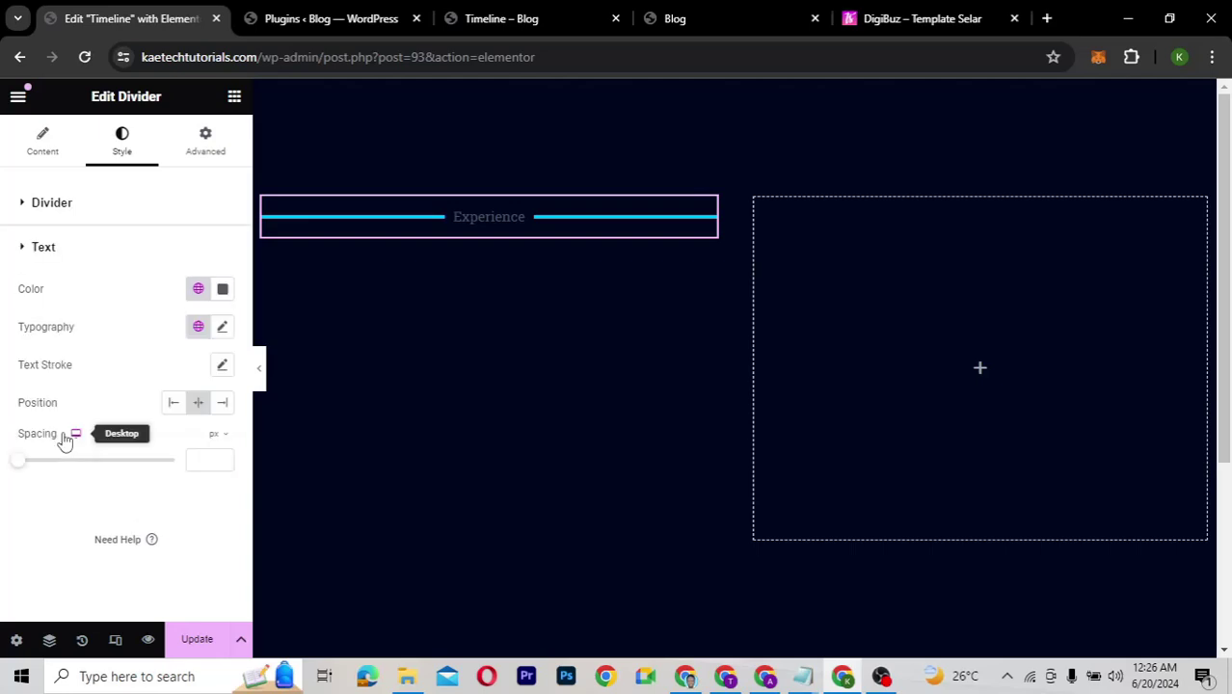
pyautogui.click(199, 290)
pyautogui.scroll(-2, 90, 540)
pyautogui.click(87, 531)
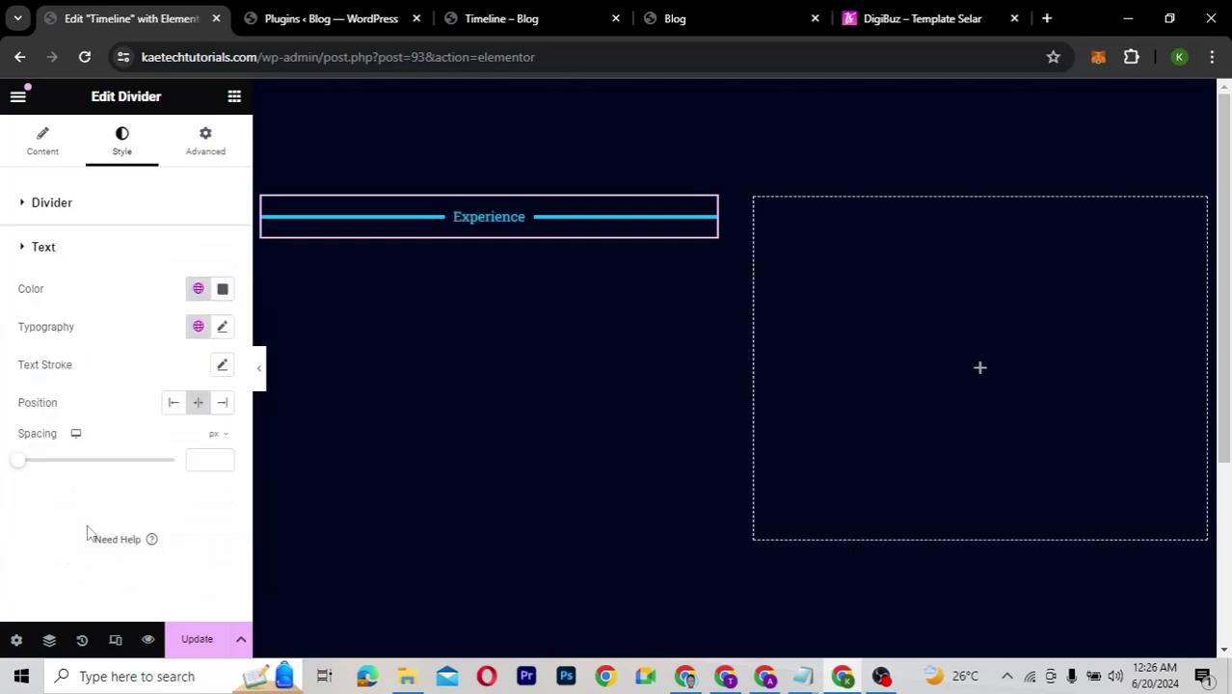
pyautogui.click(200, 290)
pyautogui.scroll(-4, 135, 512)
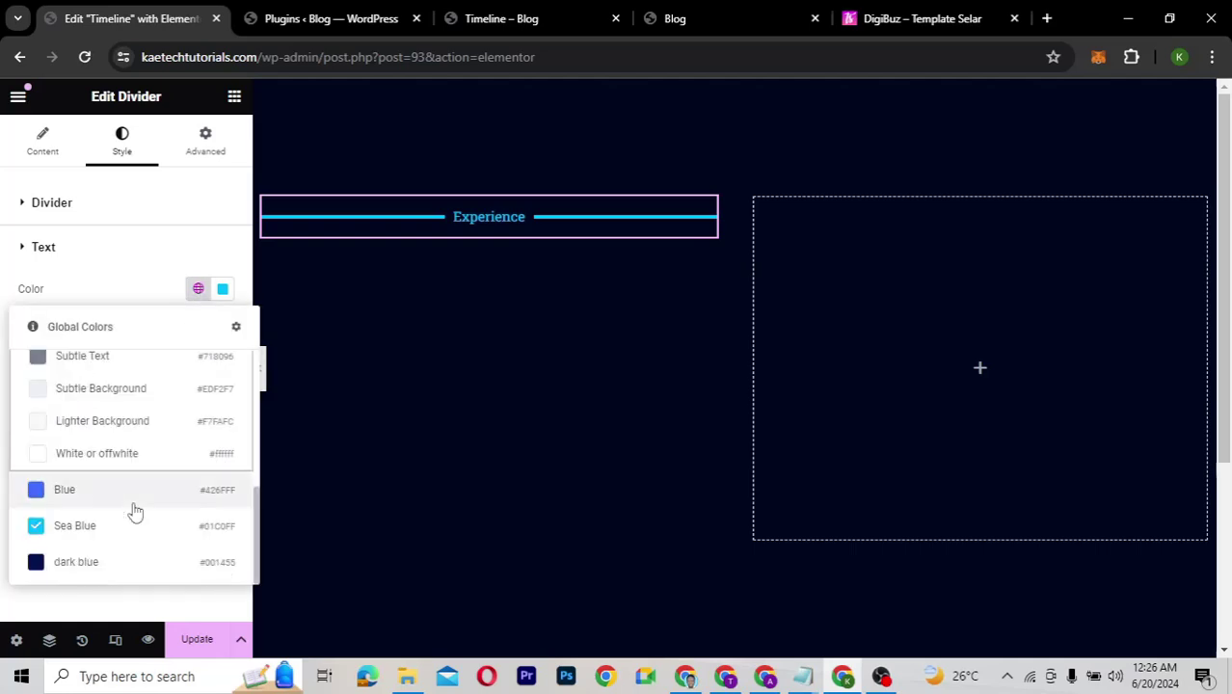
pyautogui.click(153, 285)
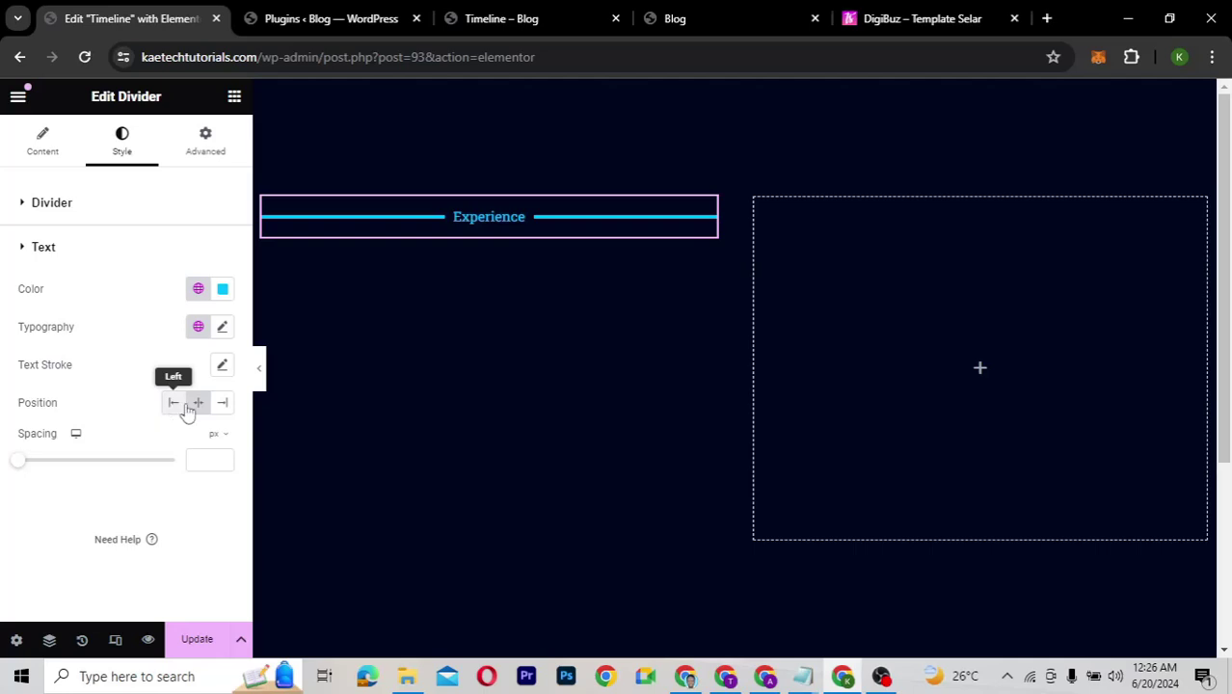
# Step: Position the divider's text at the right end of the line and reduce the divider's width to 40%
pyautogui.click(222, 404)
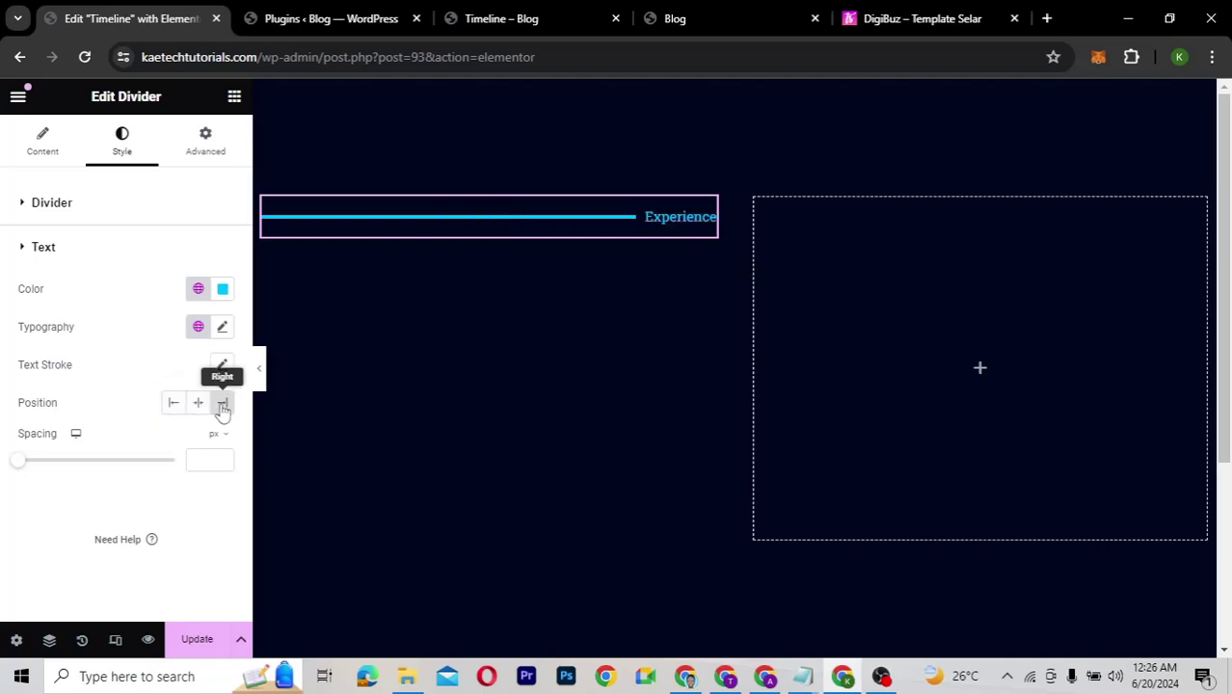
pyautogui.click(43, 145)
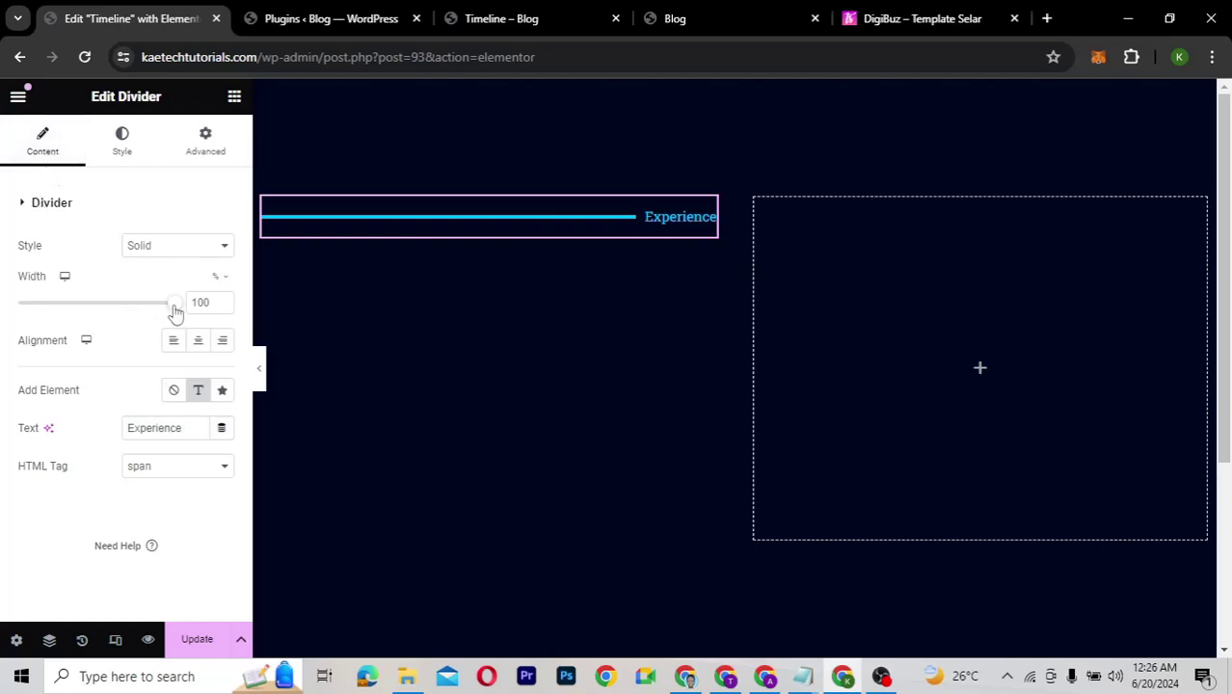
pyautogui.moveTo(174, 309); pyautogui.dragTo(81, 309)
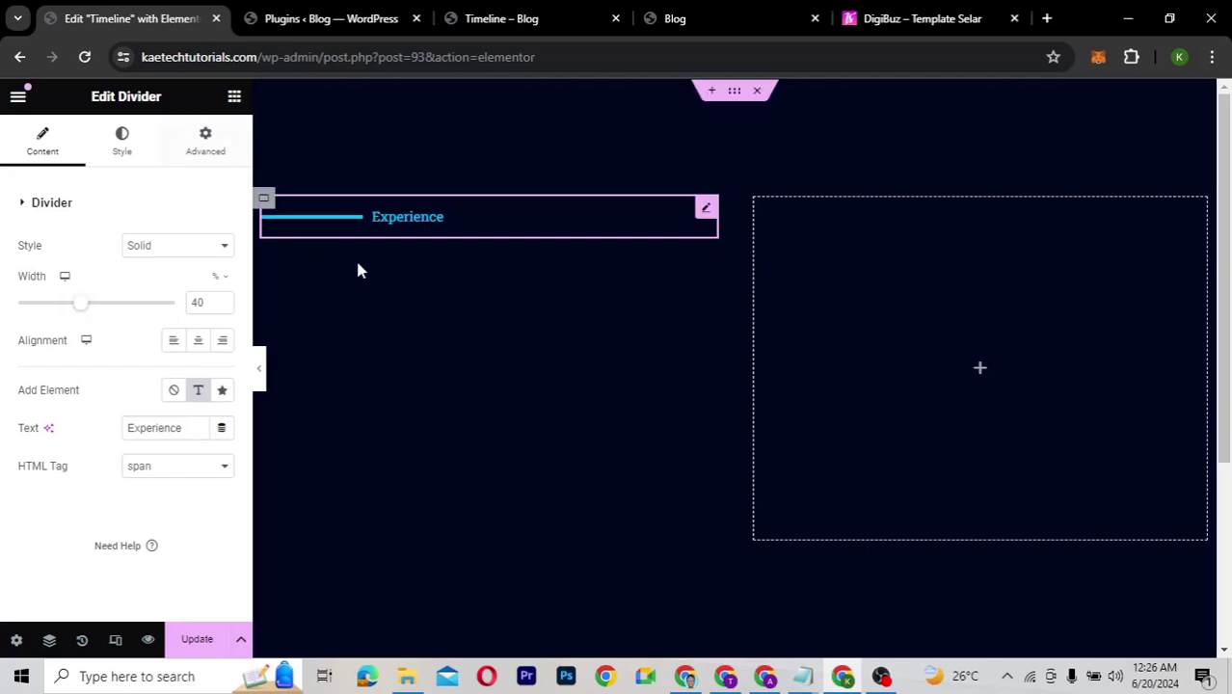
# Step: Add a Heading widget below the "Experience" divider and set its title to "My Working Experience"
pyautogui.click(233, 100)
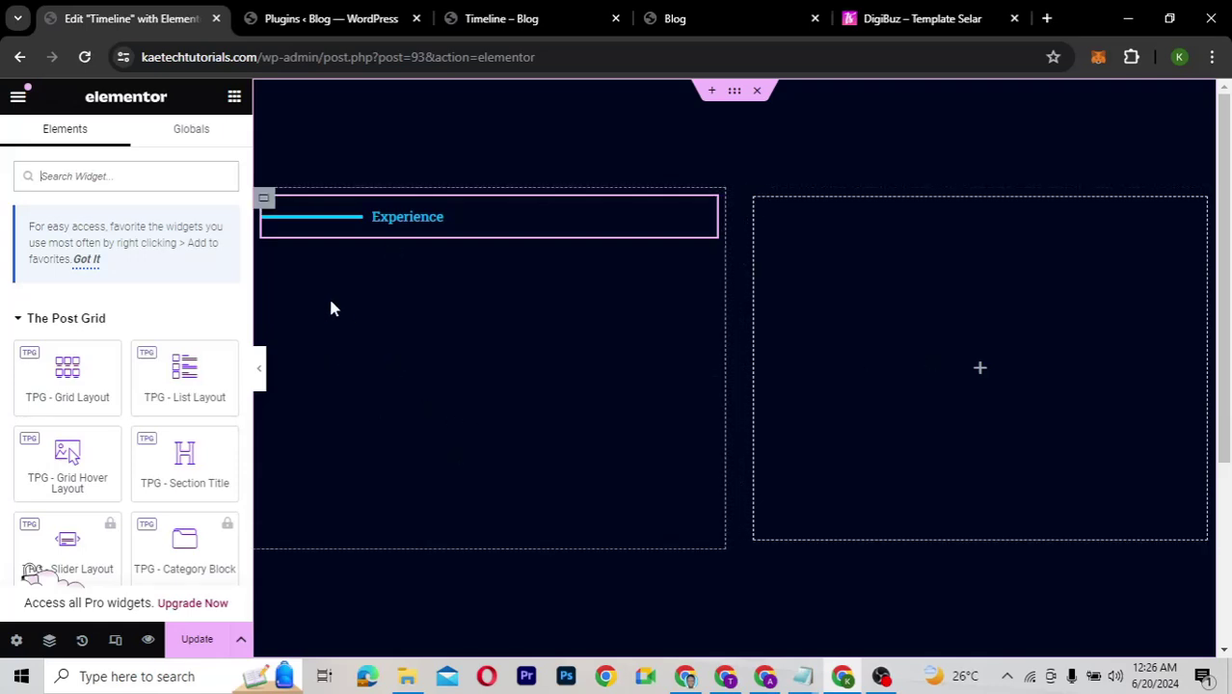
pyautogui.scroll(-3, 112, 436)
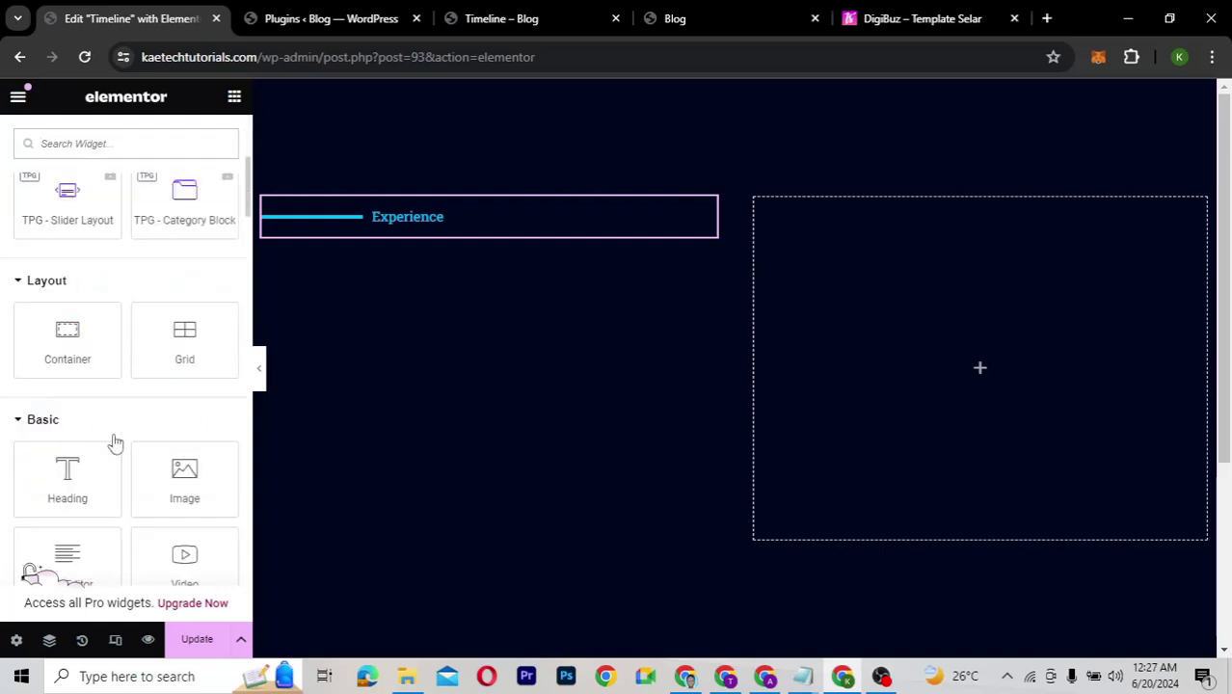
pyautogui.scroll(-2, 112, 432)
pyautogui.moveTo(81, 280); pyautogui.dragTo(348, 238)
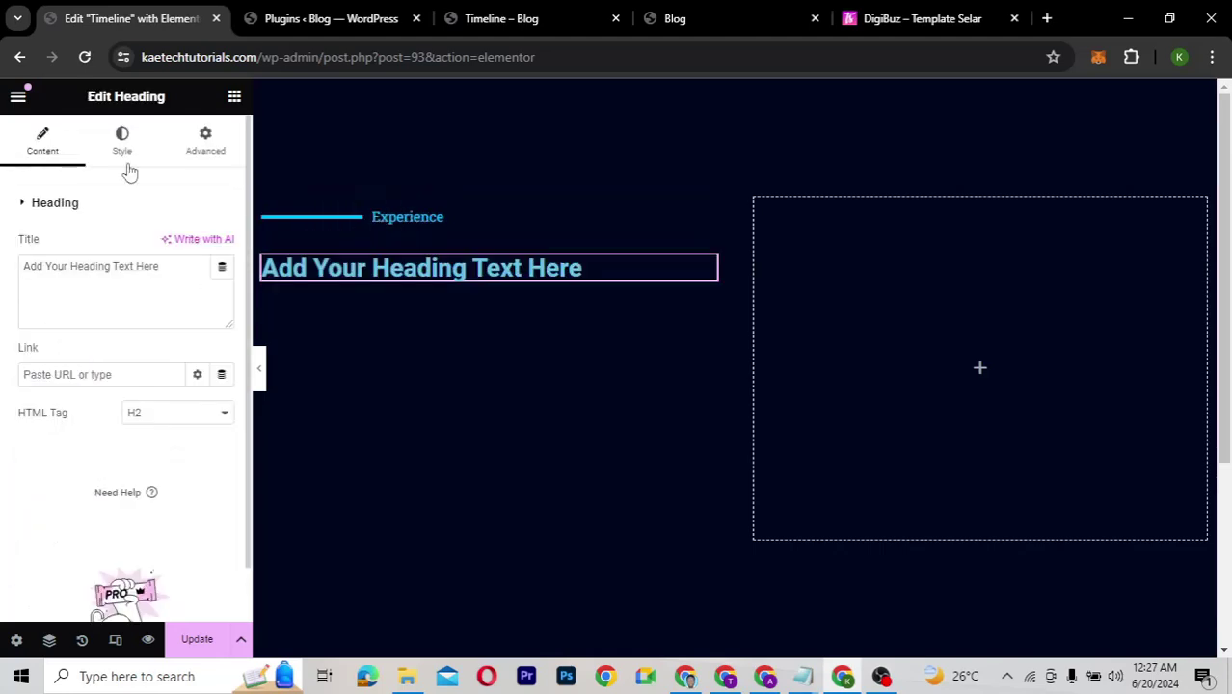
pyautogui.moveTo(171, 269); pyautogui.dragTo(19, 266)
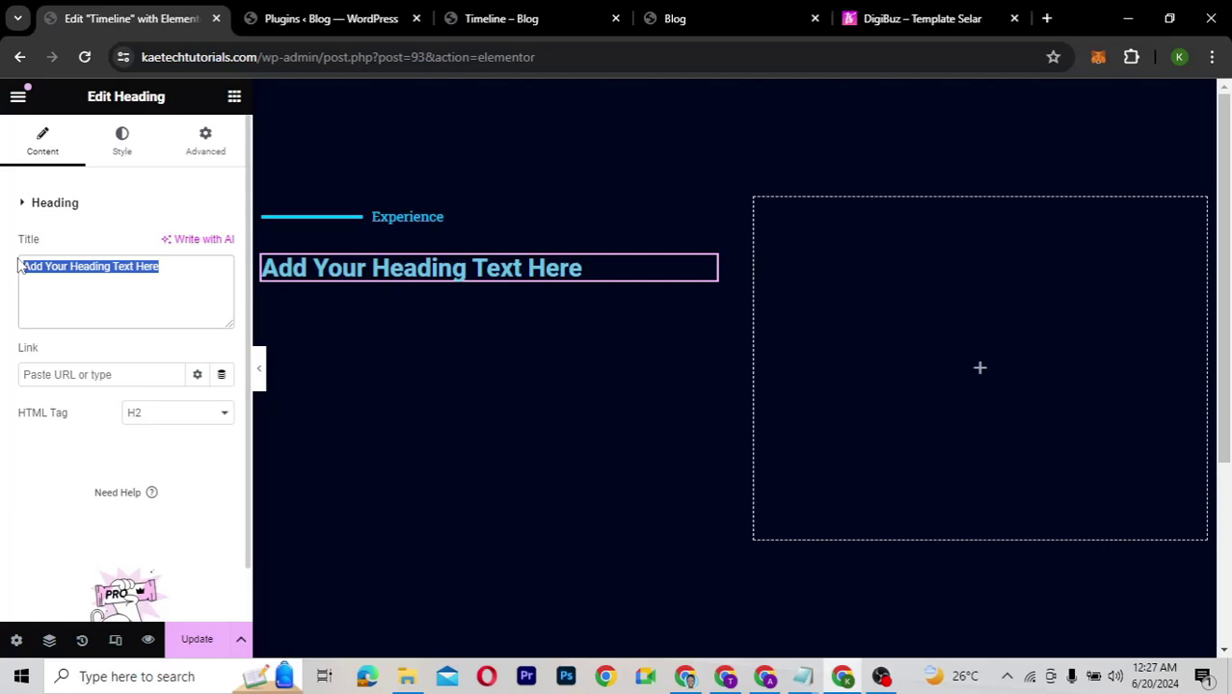
pyautogui.write('My ')
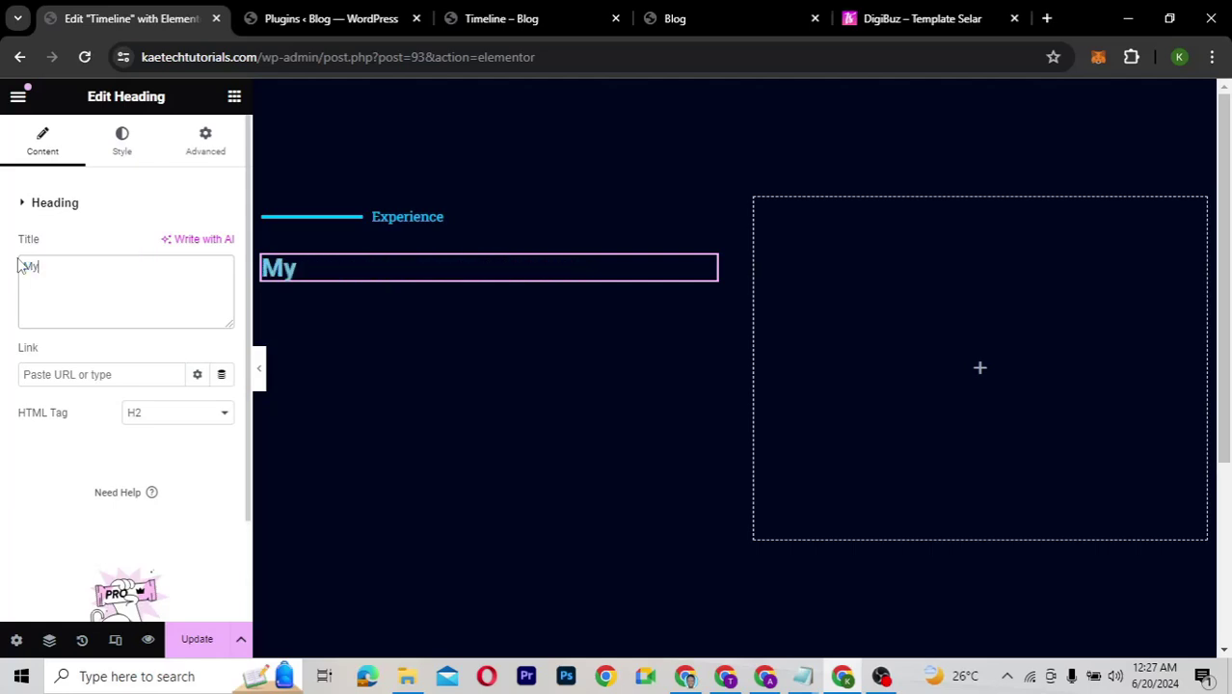
pyautogui.write('Working E')
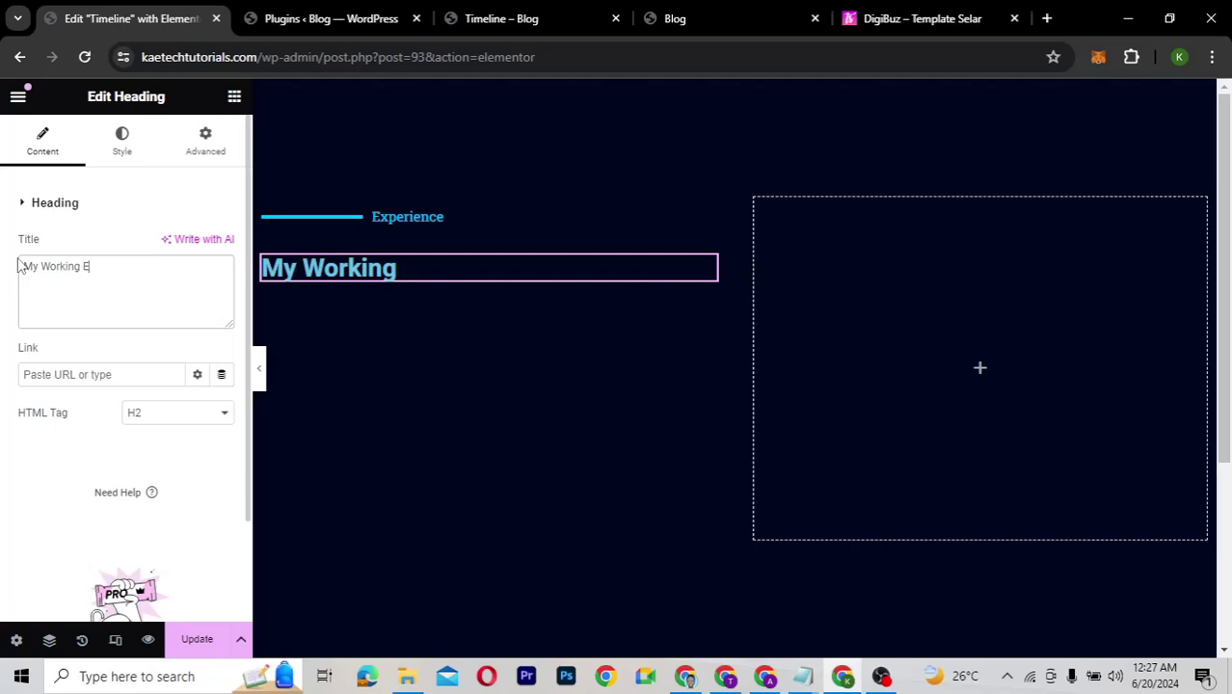
pyautogui.write('xperience')
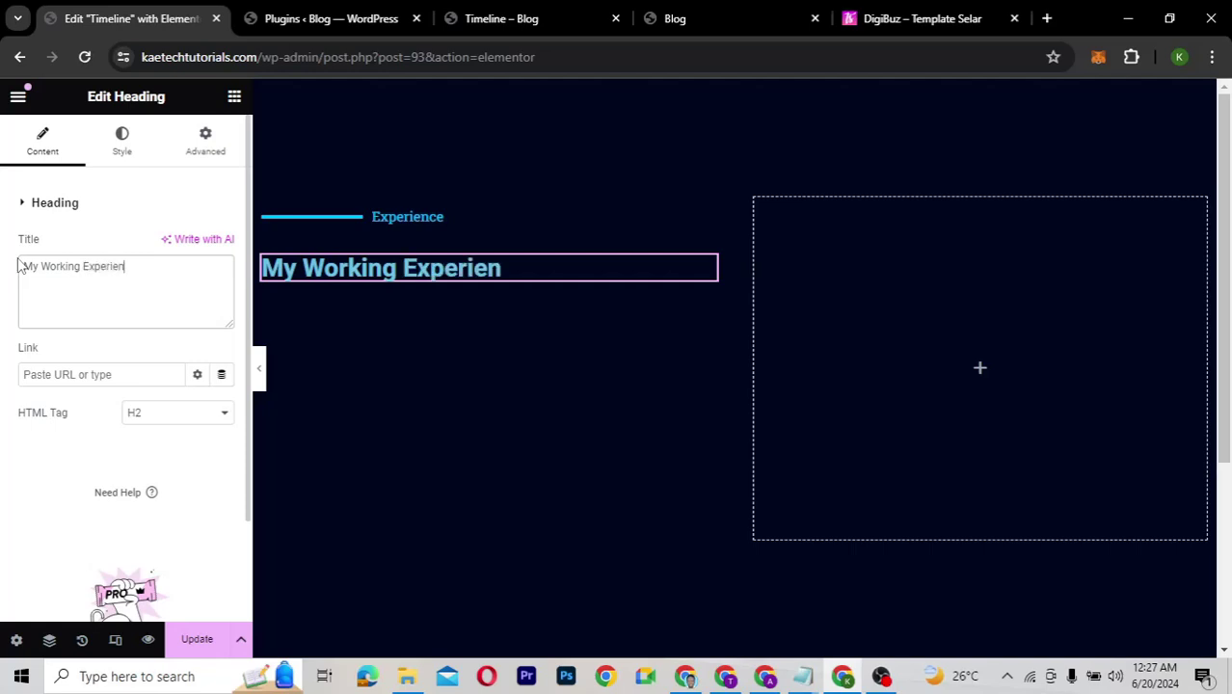
# Step: Set the text color of the "My Working Experience" heading to white, #FFFFFF
pyautogui.click(128, 149)
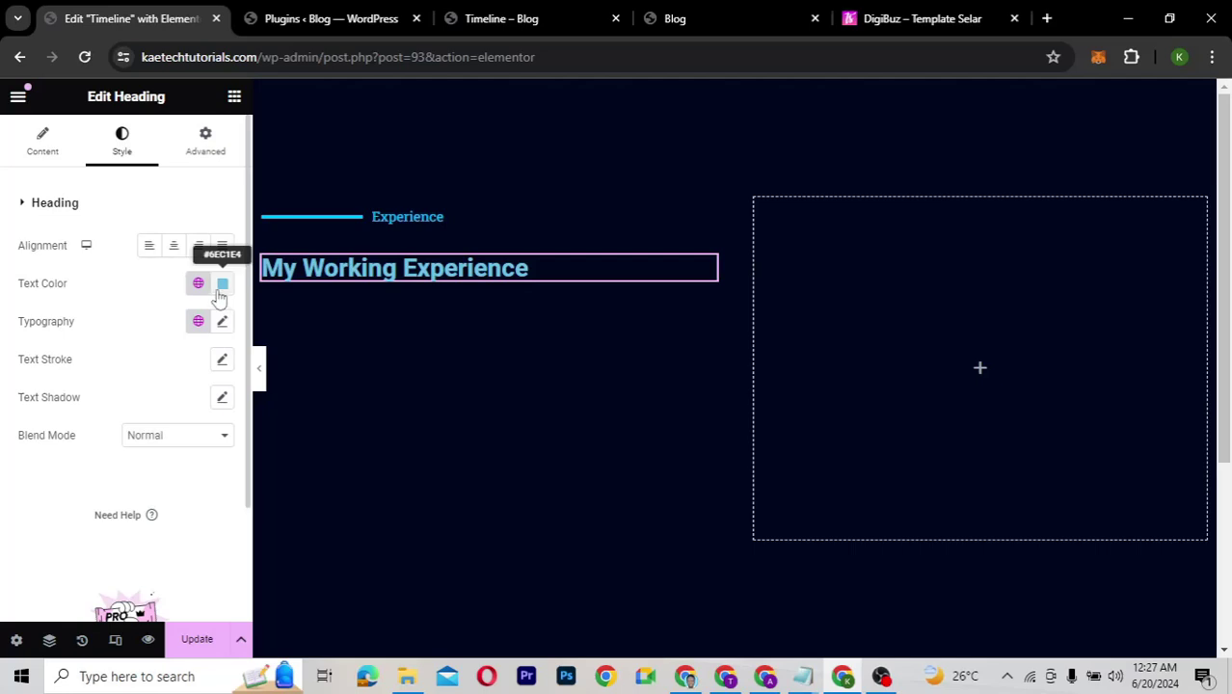
pyautogui.moveTo(142, 361); pyautogui.dragTo(83, 326)
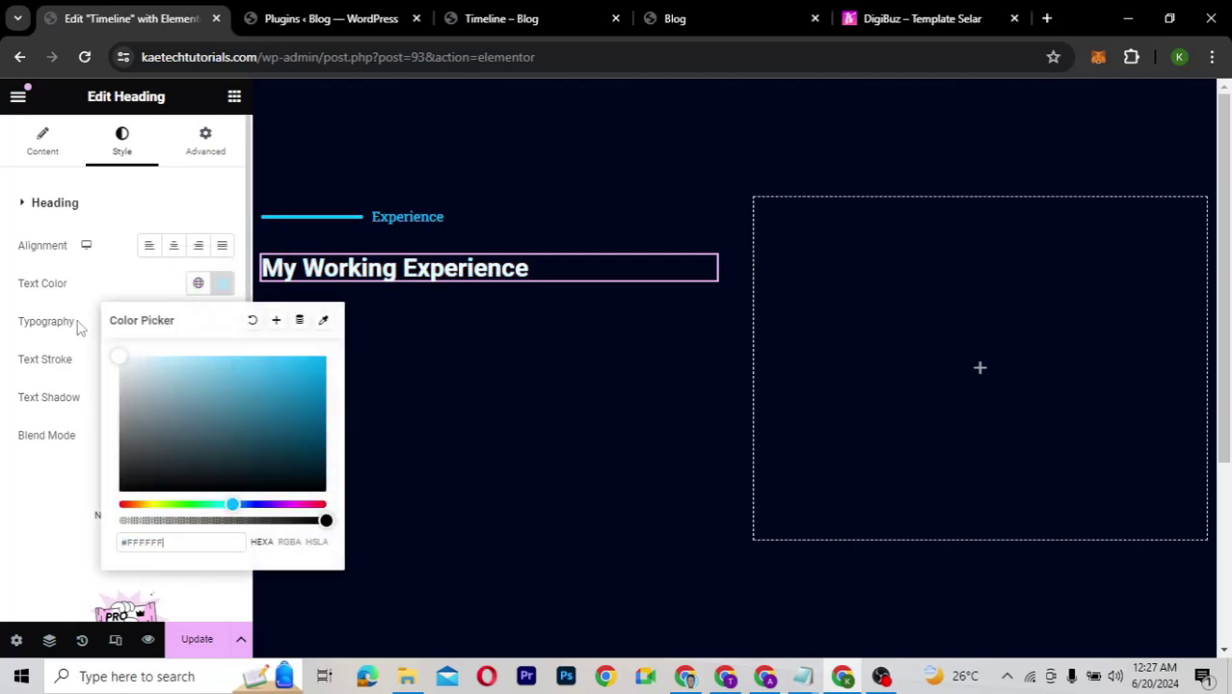
pyautogui.click(198, 294)
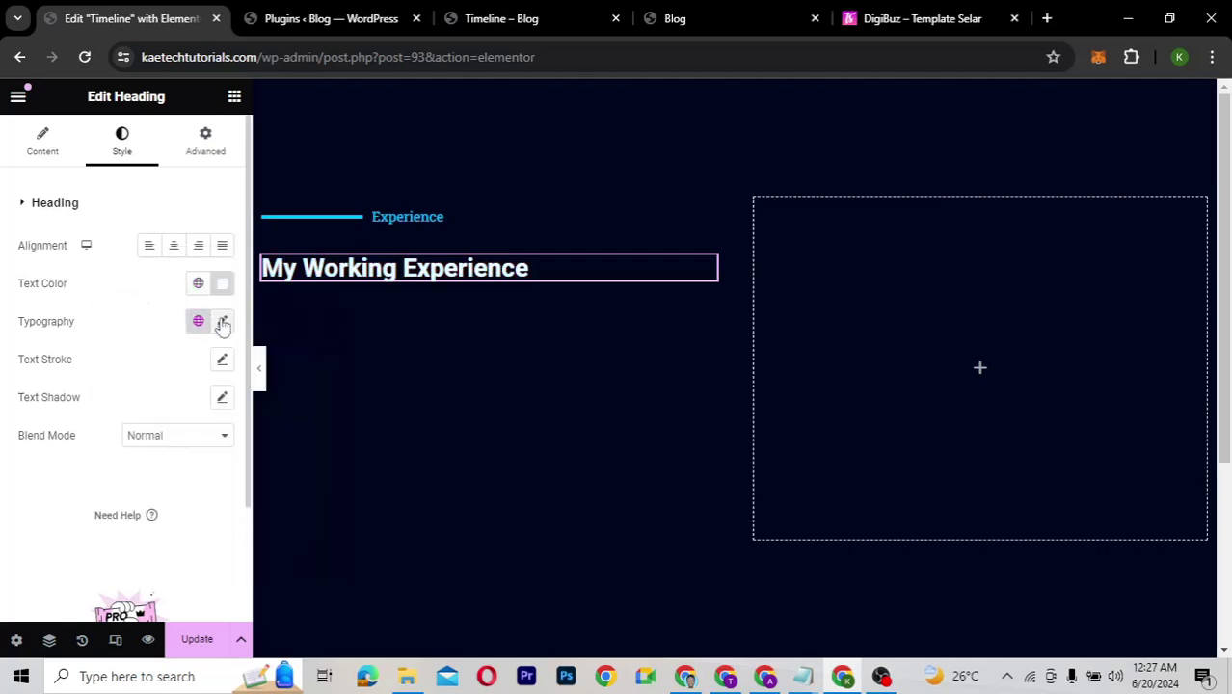
# Step: Set the heading's typography to the EB Garamond font family at a size of 65 px
pyautogui.click(222, 321)
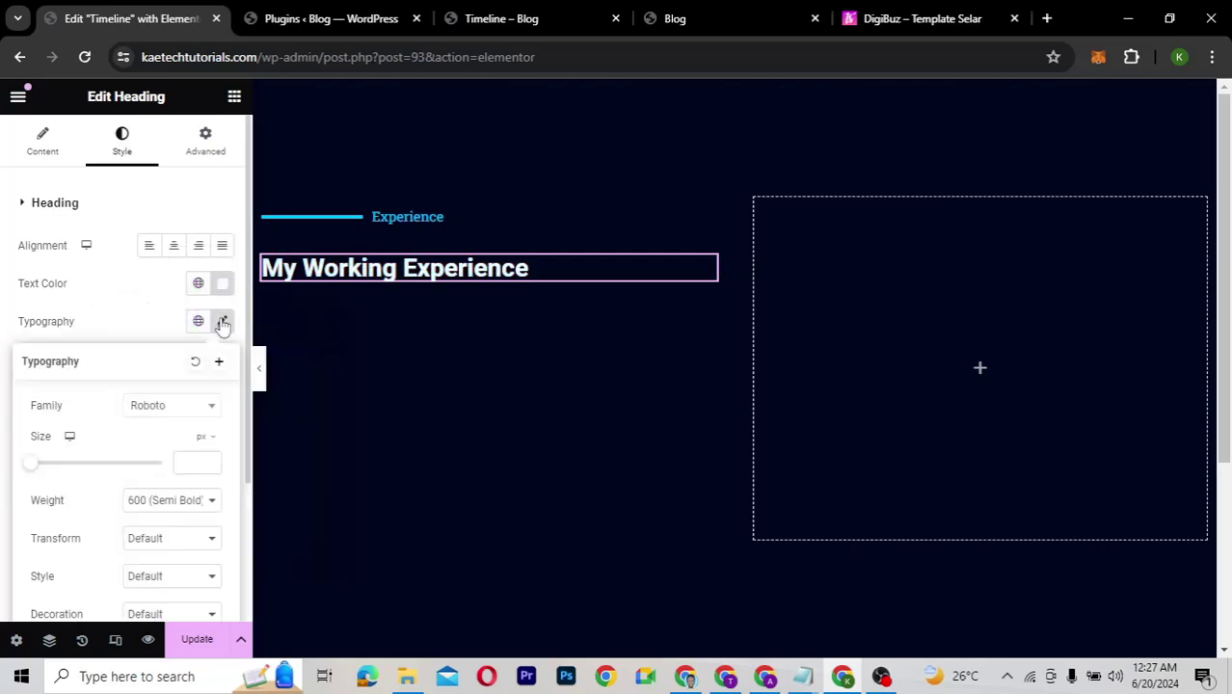
pyautogui.click(170, 406)
pyautogui.write('eb')
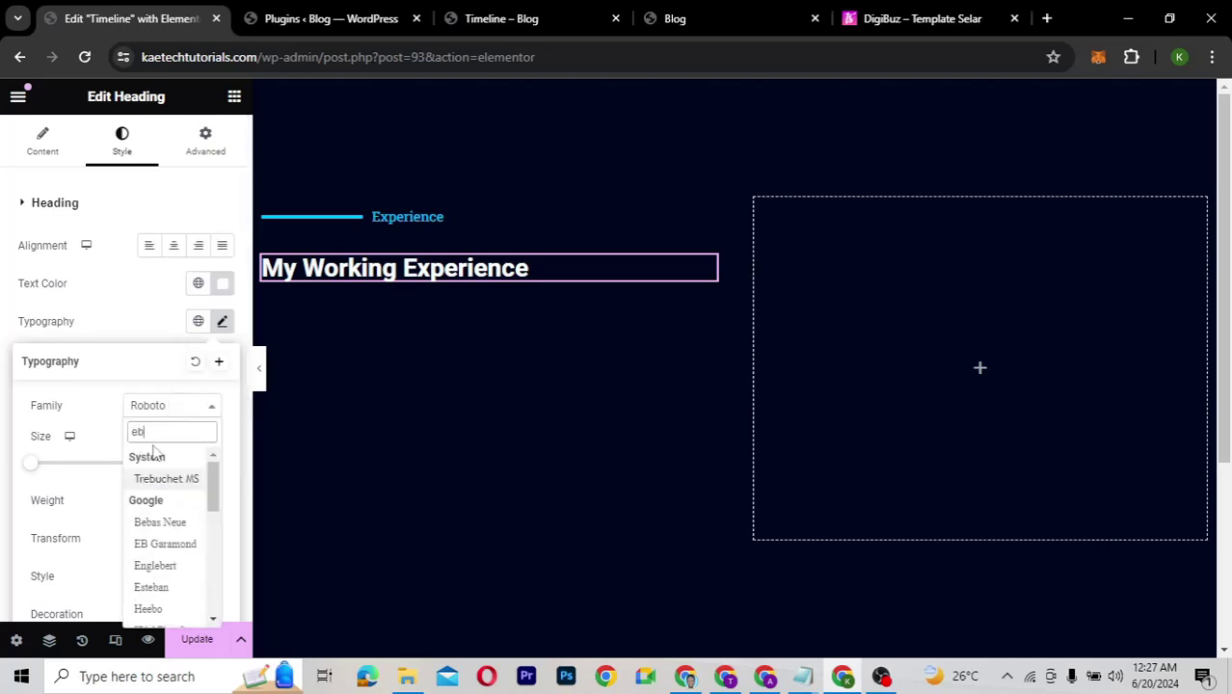
pyautogui.click(154, 544)
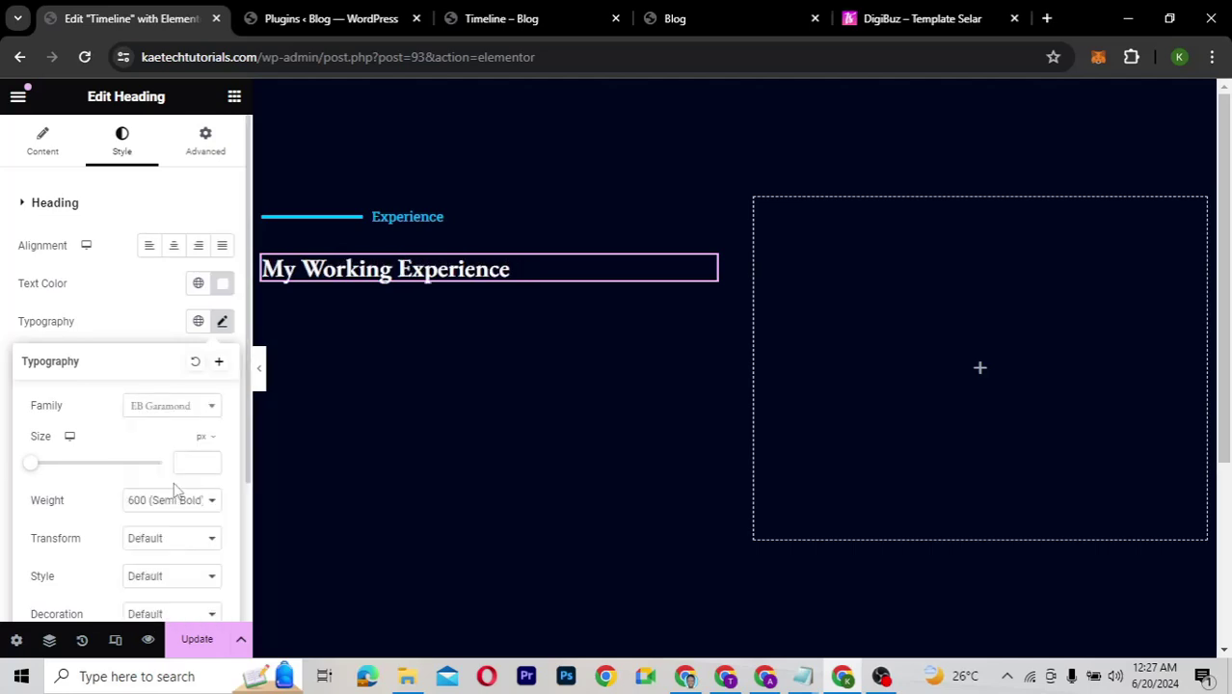
pyautogui.click(195, 459)
pyautogui.write('85')
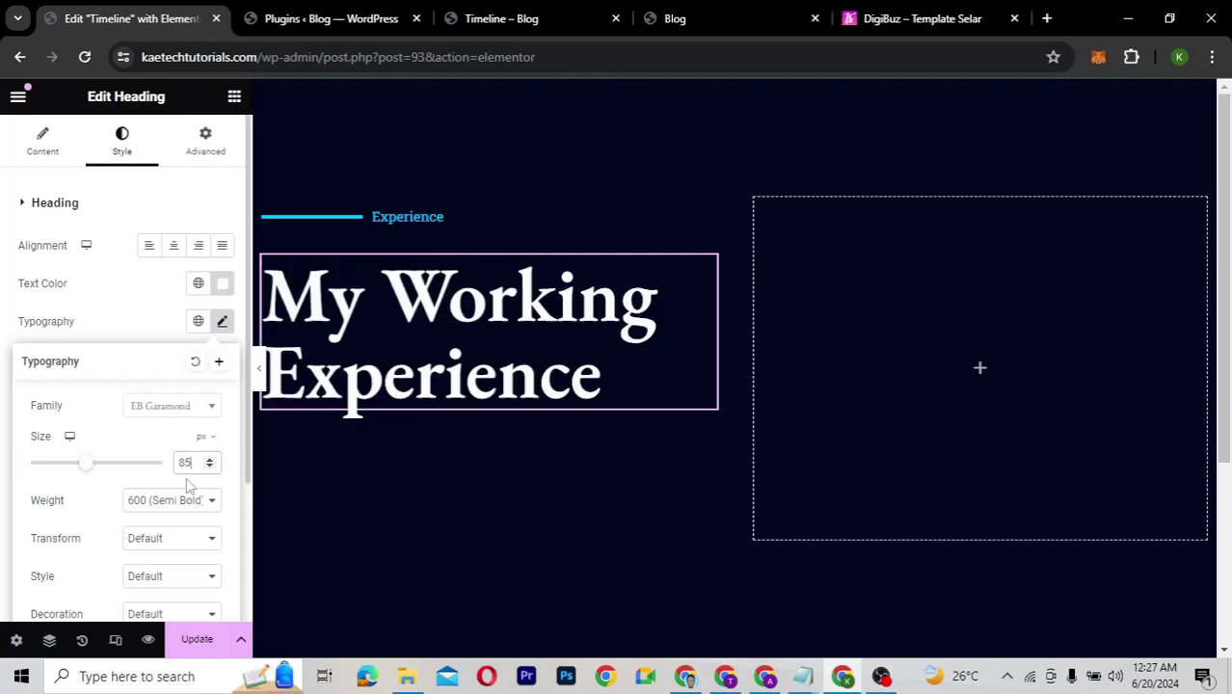
pyautogui.doubleClick(183, 463)
pyautogui.write('65')
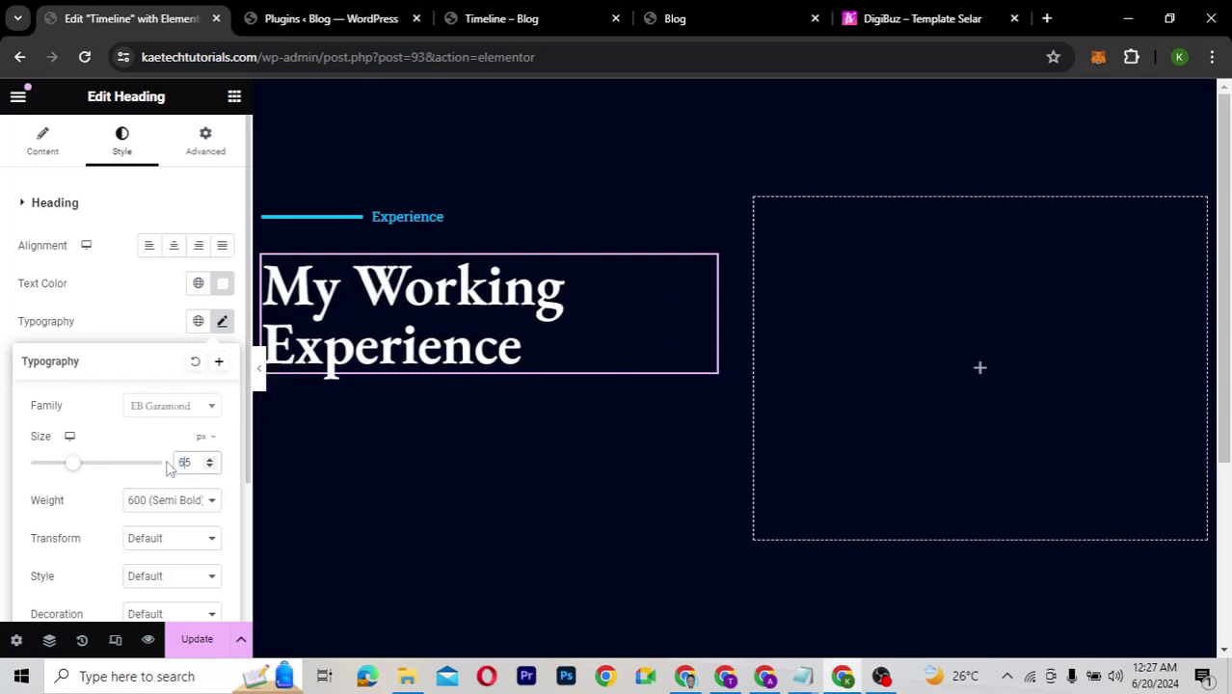
pyautogui.click(142, 319)
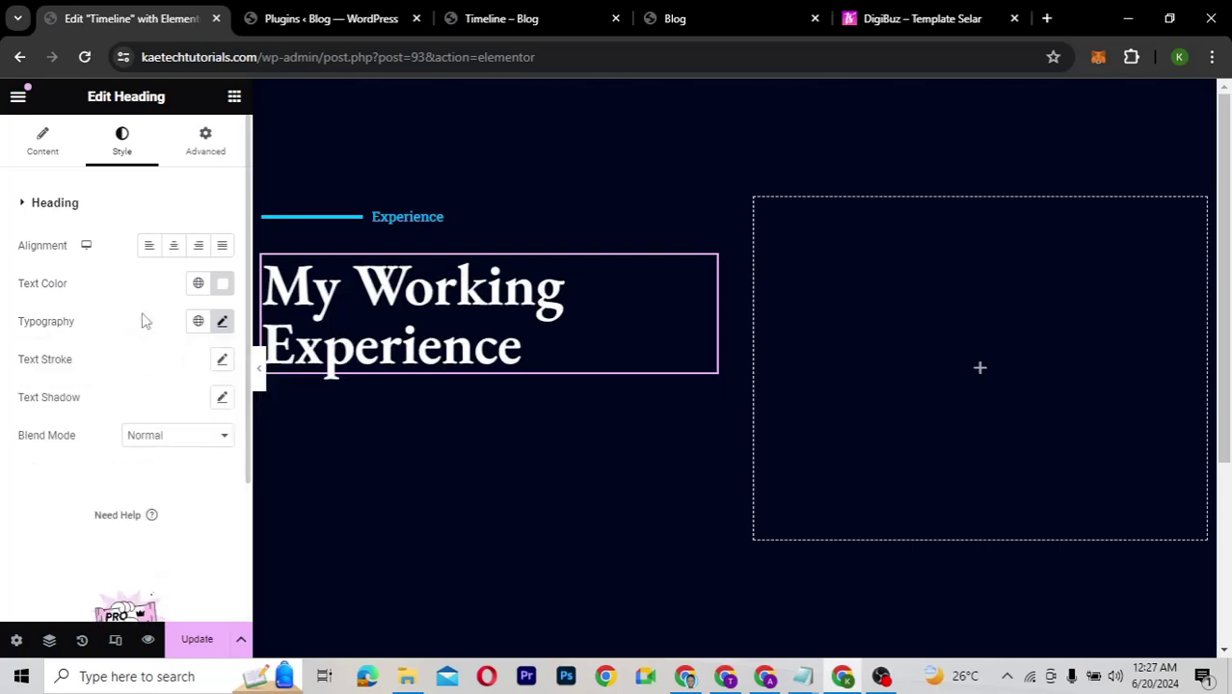
# Step: Add a Text Editor widget with its placeholder paragraph directly below the "My Working Experience" heading
pyautogui.click(234, 97)
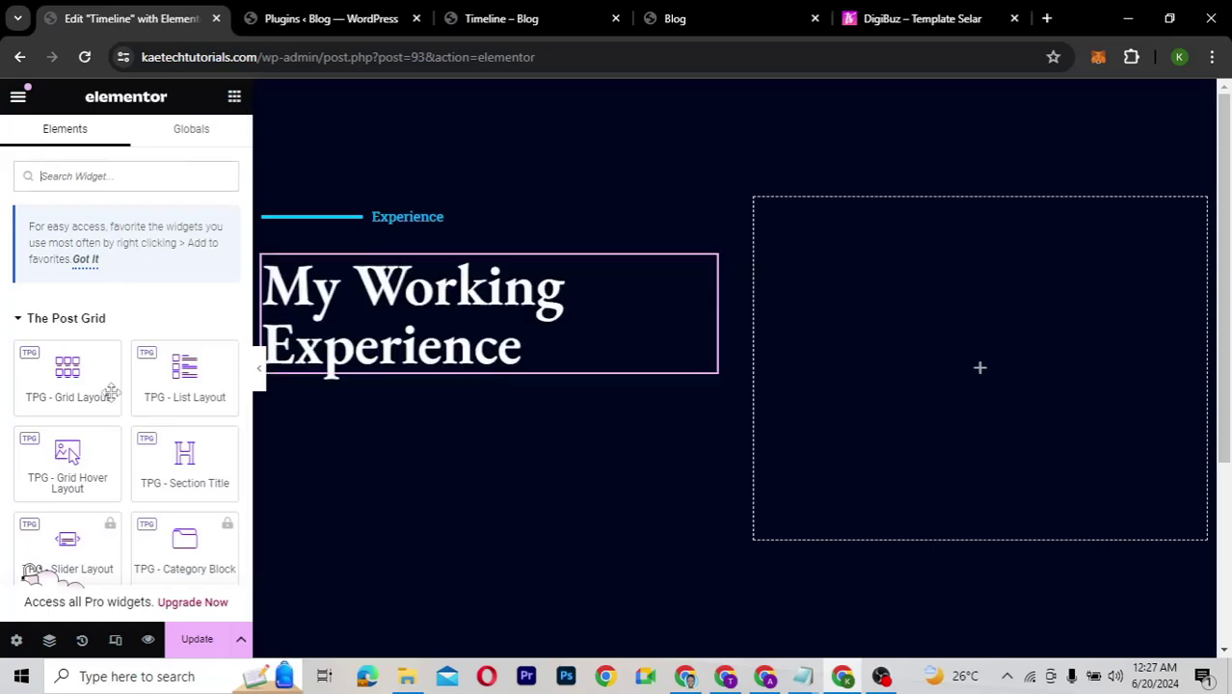
pyautogui.scroll(-3, 105, 424)
pyautogui.scroll(-3, 106, 427)
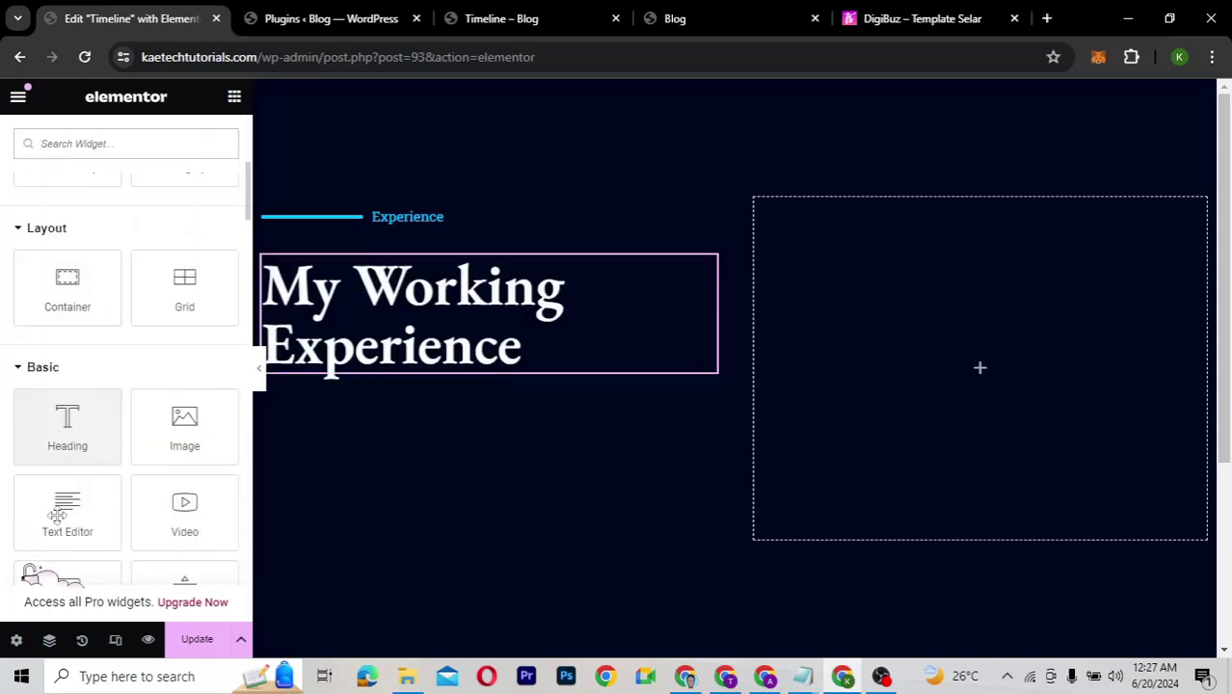
pyautogui.moveTo(53, 521); pyautogui.dragTo(342, 383)
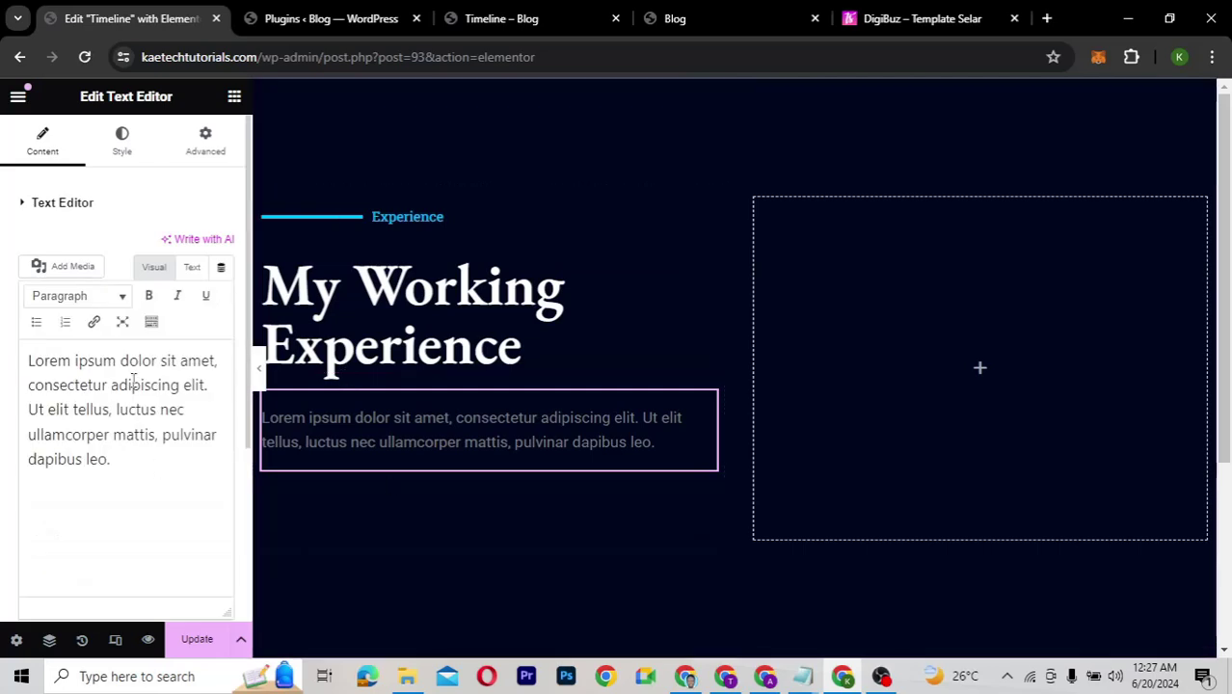
# Step: Set the placeholder paragraph's text color to light gray, #CFCFCF
pyautogui.click(122, 154)
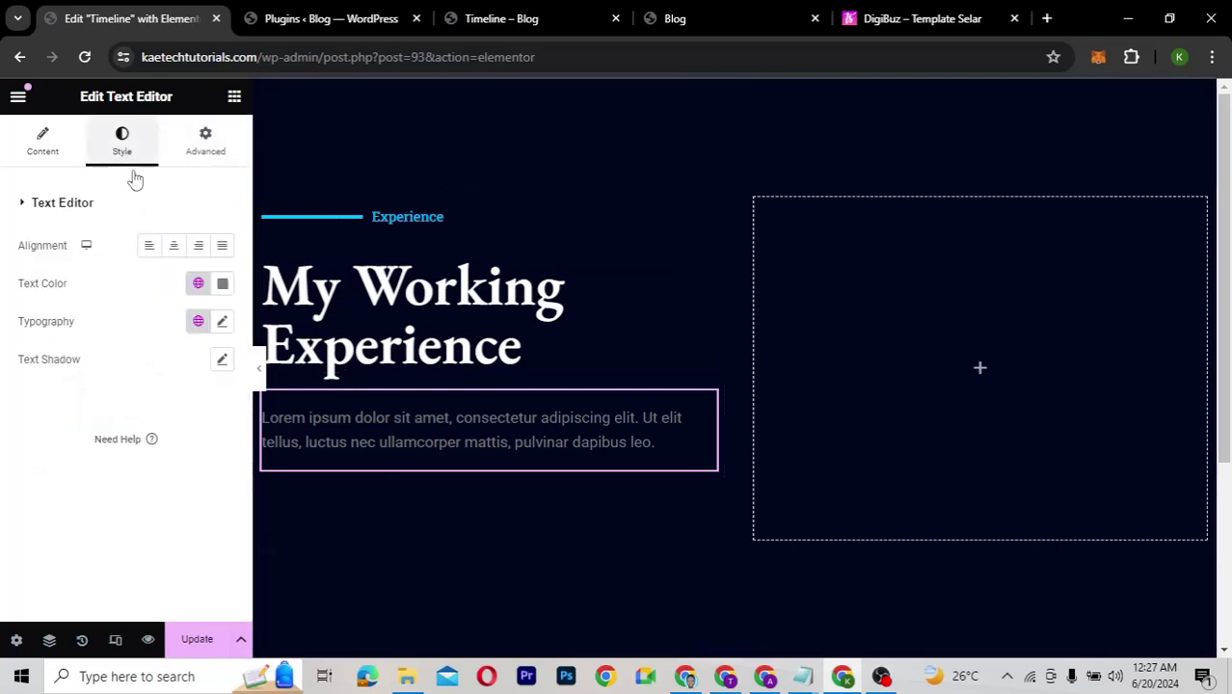
pyautogui.click(223, 283)
pyautogui.moveTo(118, 426); pyautogui.dragTo(115, 382)
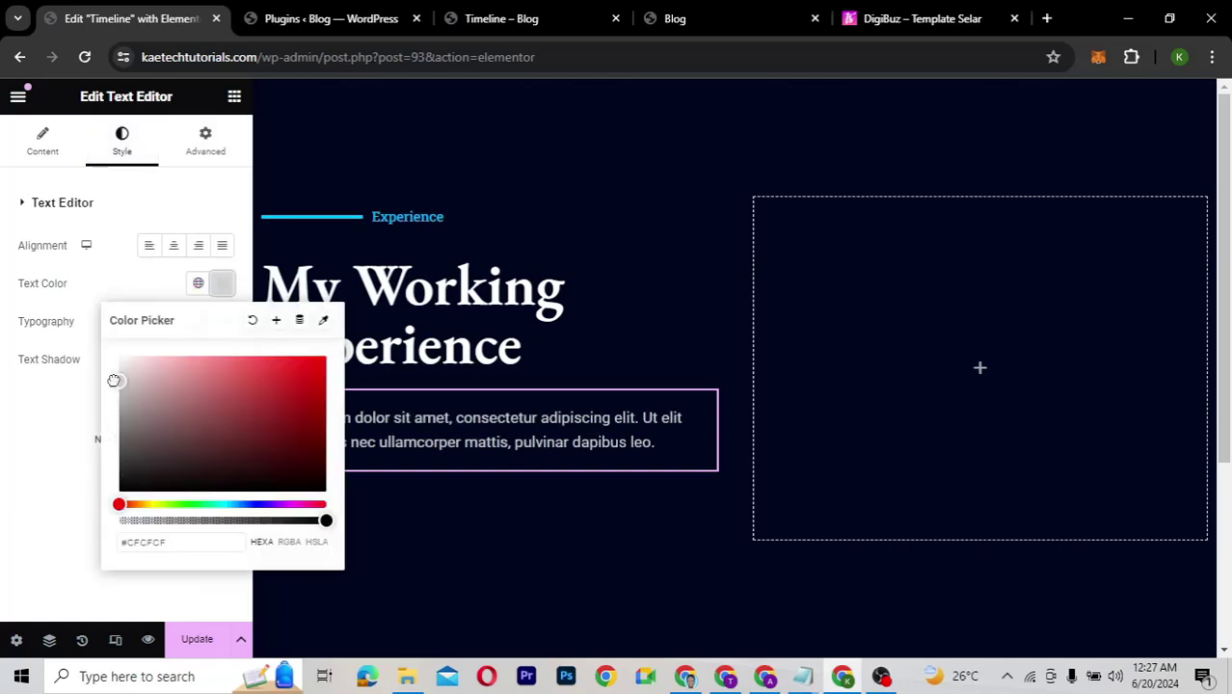
pyautogui.click(41, 412)
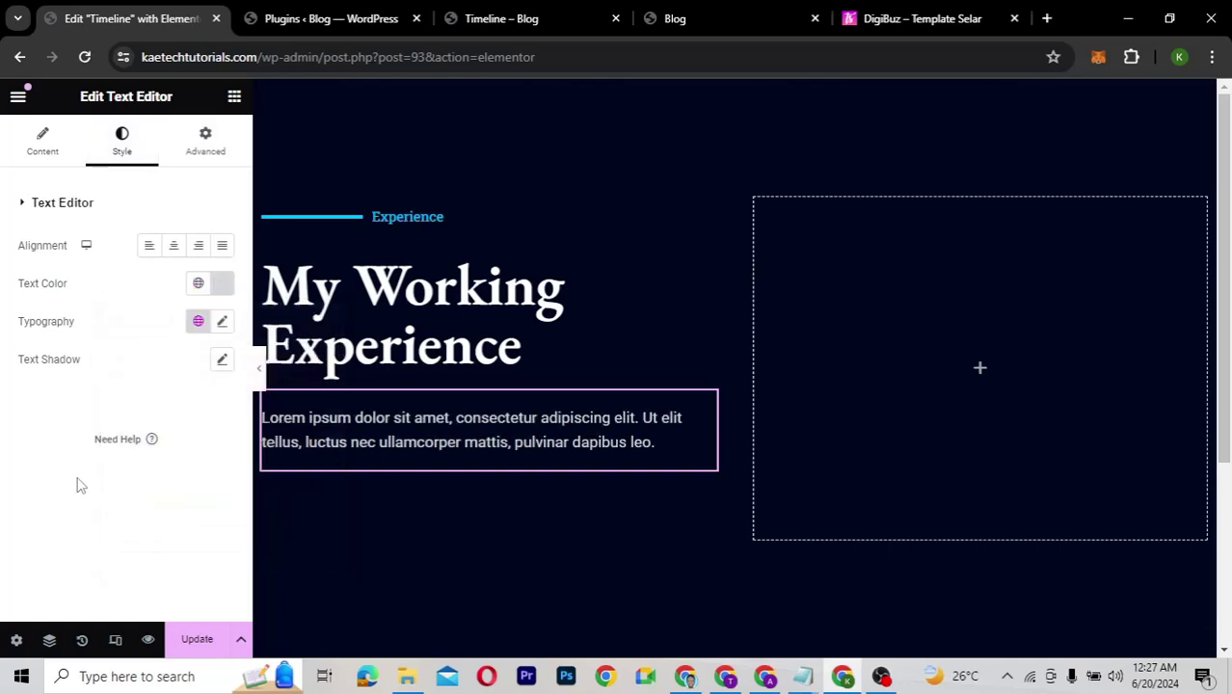
# Step: Add a Button widget below the placeholder paragraph in the left inner container
pyautogui.click(235, 99)
pyautogui.scroll(-6, 120, 420)
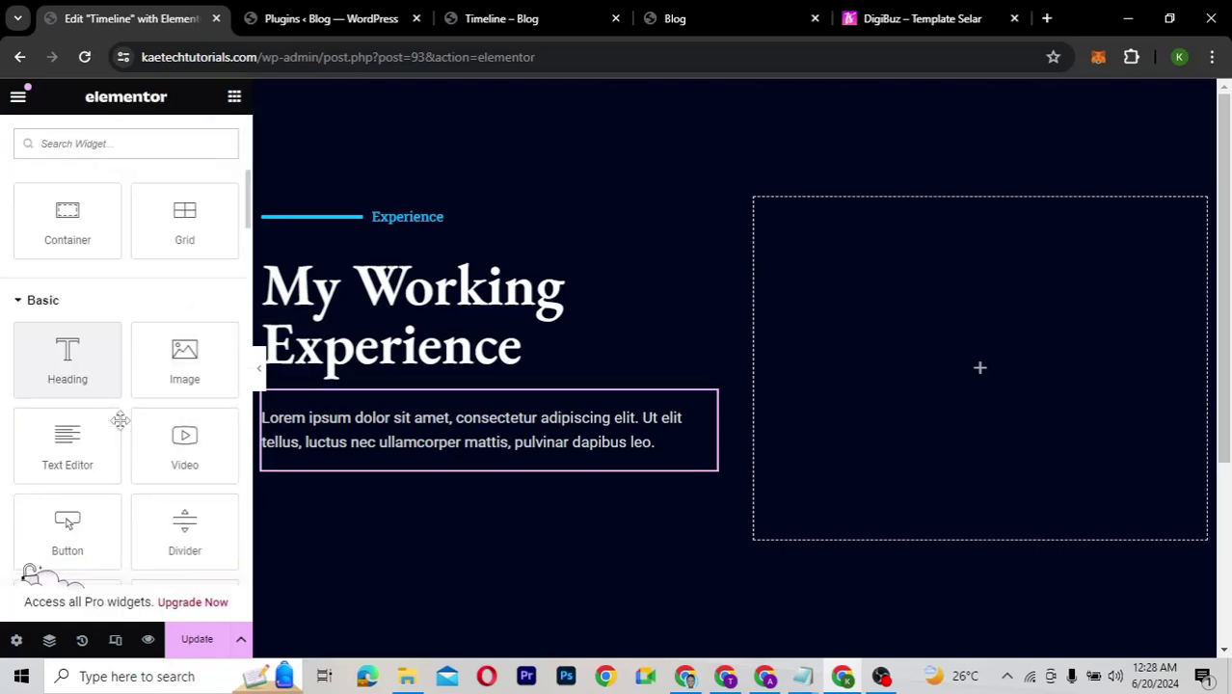
pyautogui.moveTo(60, 434); pyautogui.dragTo(321, 478)
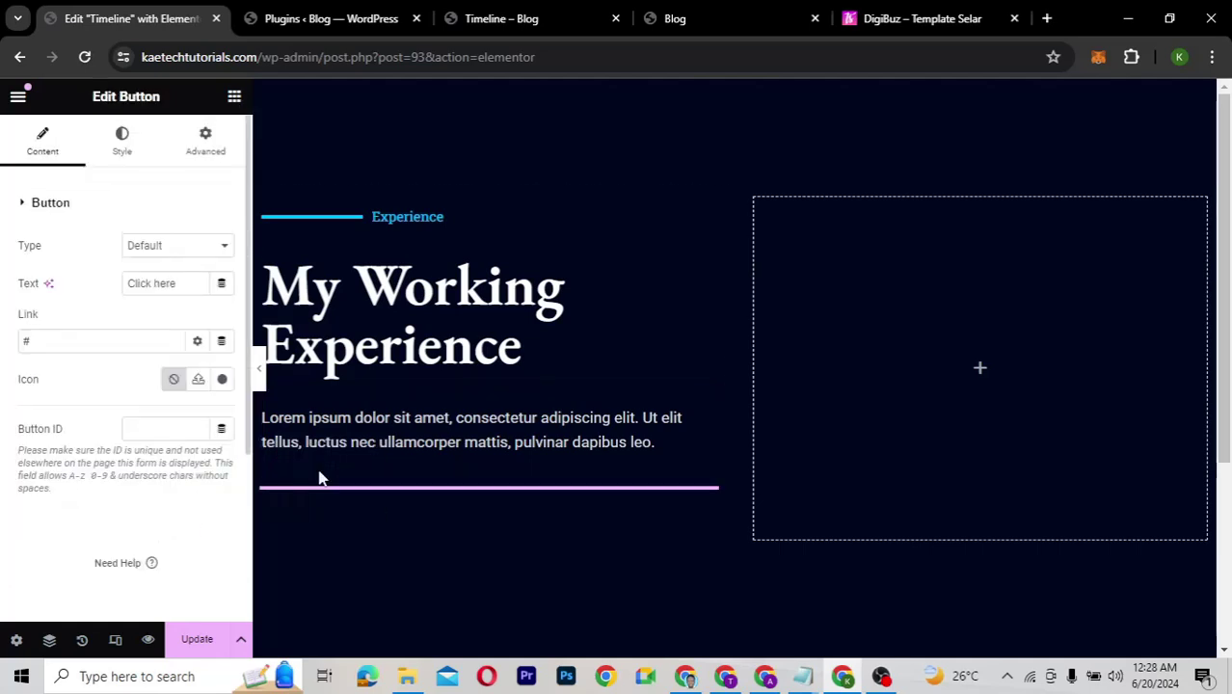
# Step: Set the button's normal-state background color to the global Sea Blue
pyautogui.click(123, 144)
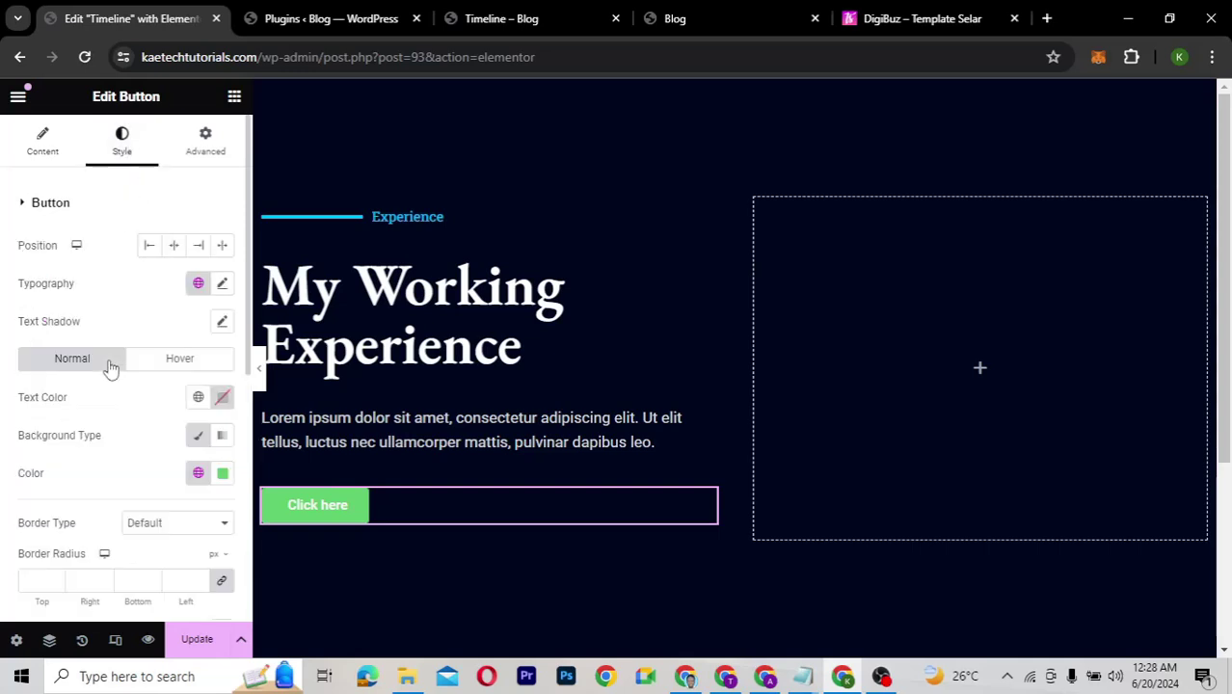
pyautogui.scroll(-1, 110, 365)
pyautogui.scroll(1, 110, 365)
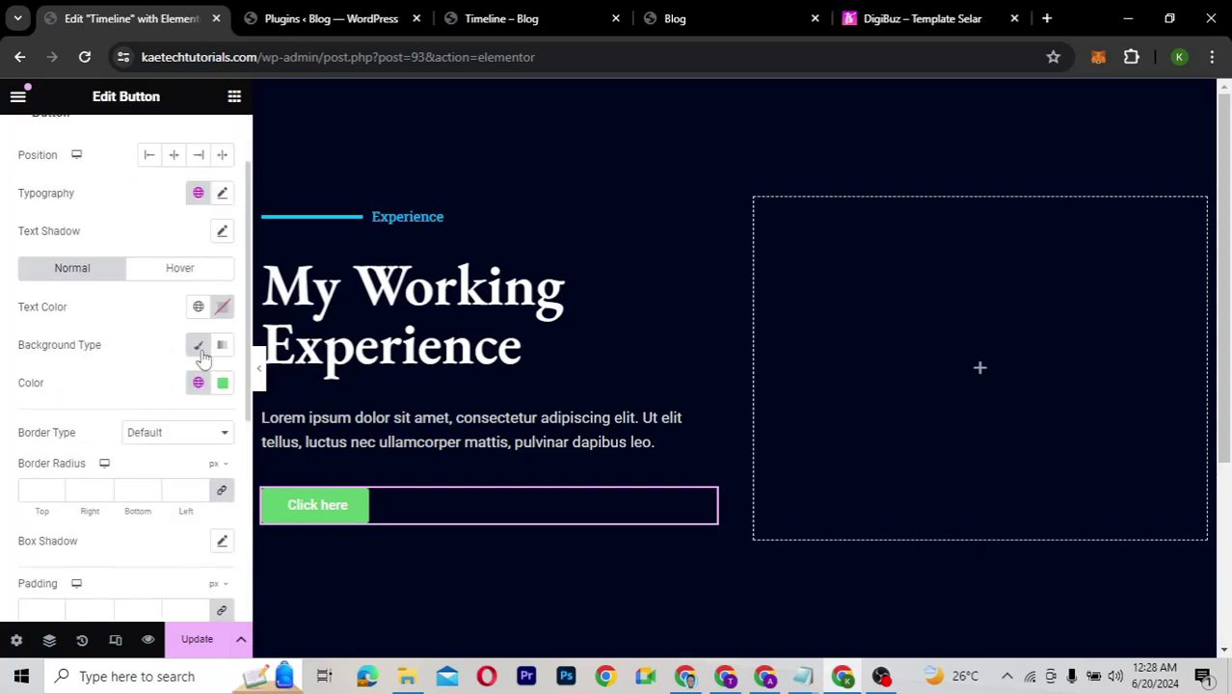
pyautogui.click(199, 385)
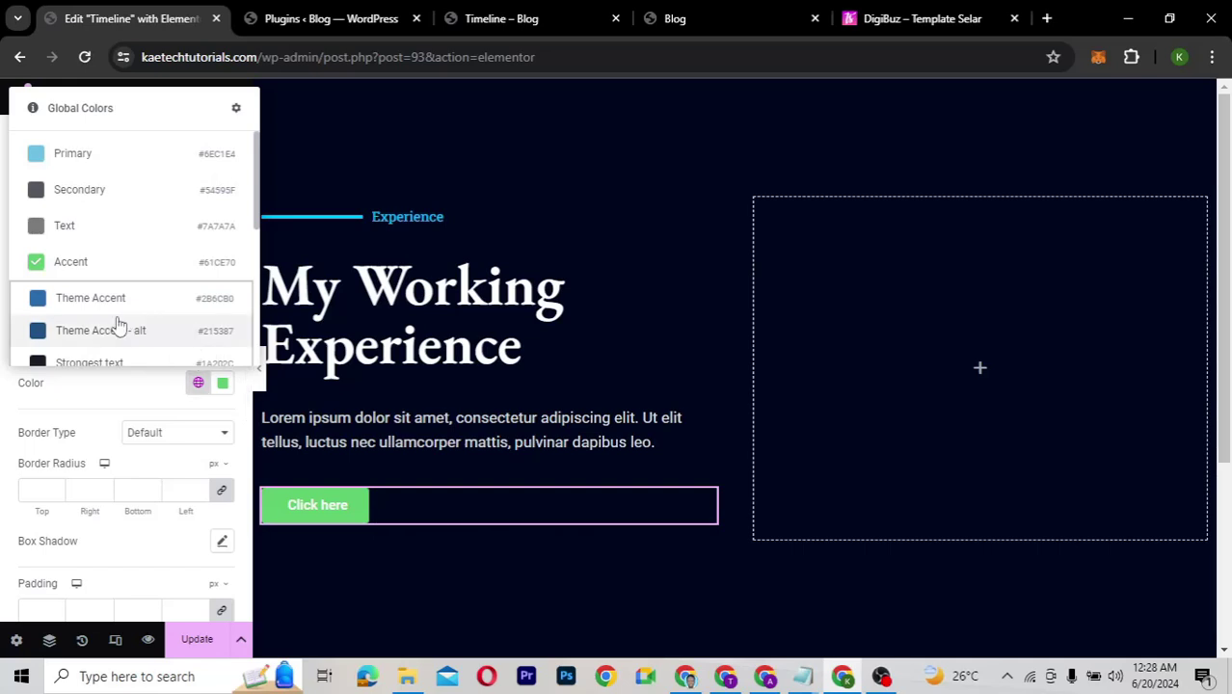
pyautogui.scroll(-3, 120, 328)
pyautogui.click(89, 274)
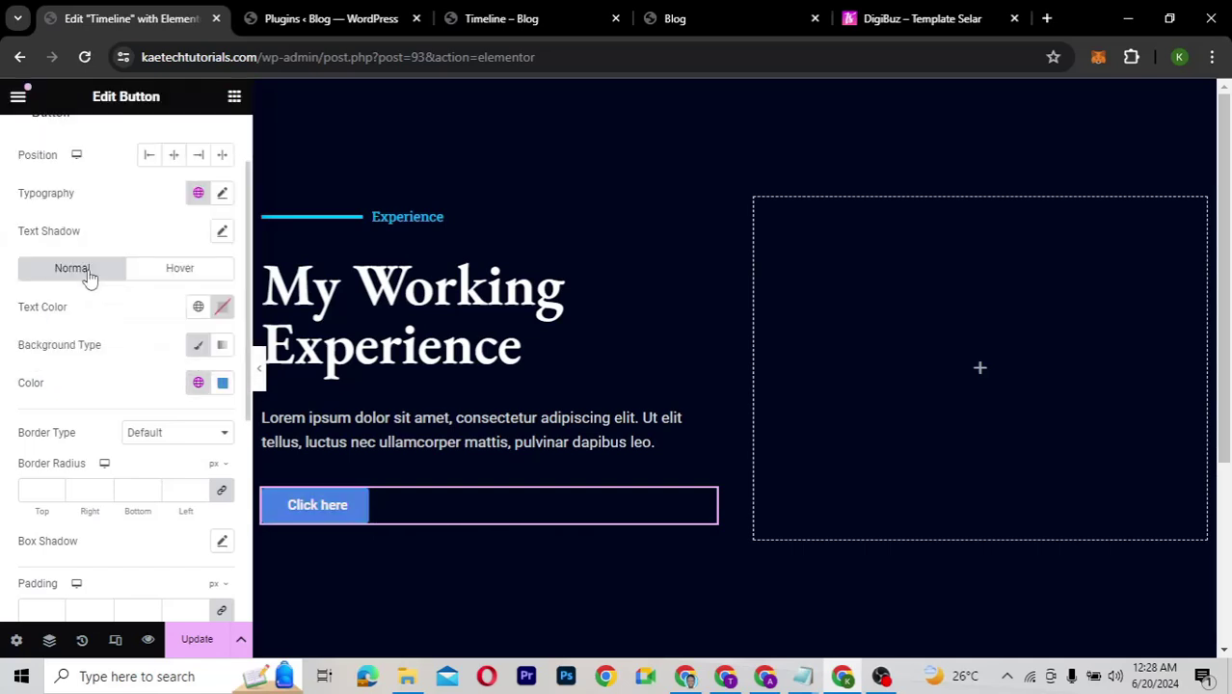
pyautogui.click(199, 382)
pyautogui.scroll(-5, 108, 314)
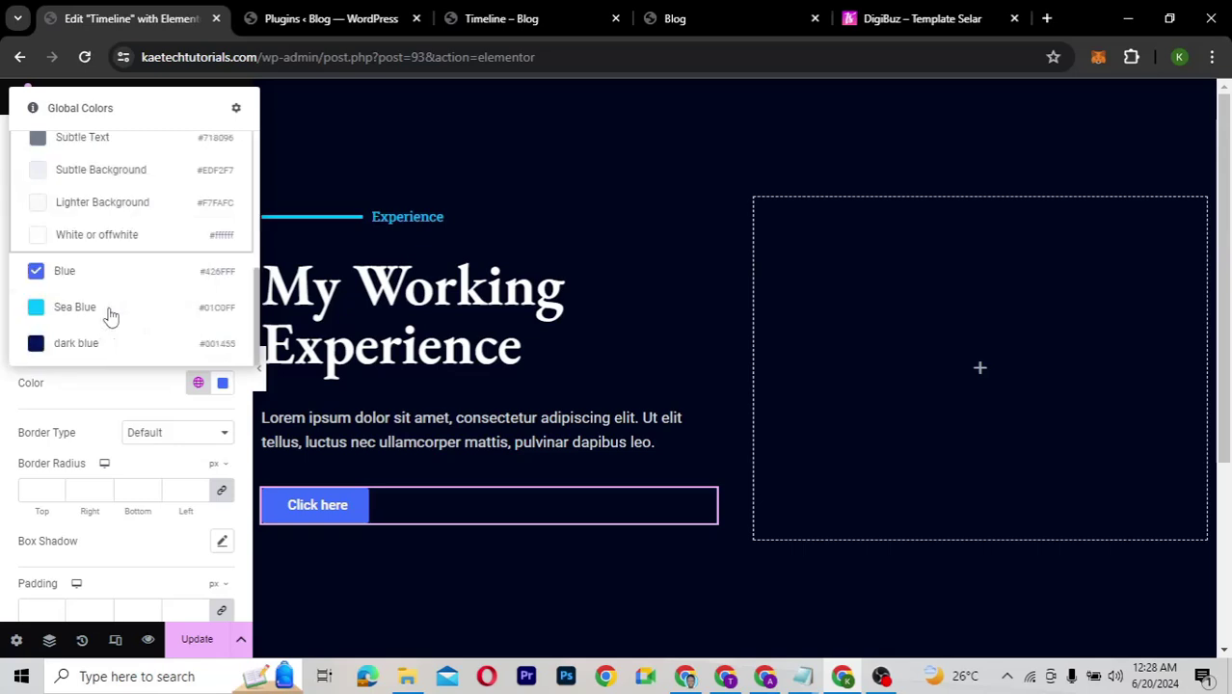
pyautogui.click(77, 307)
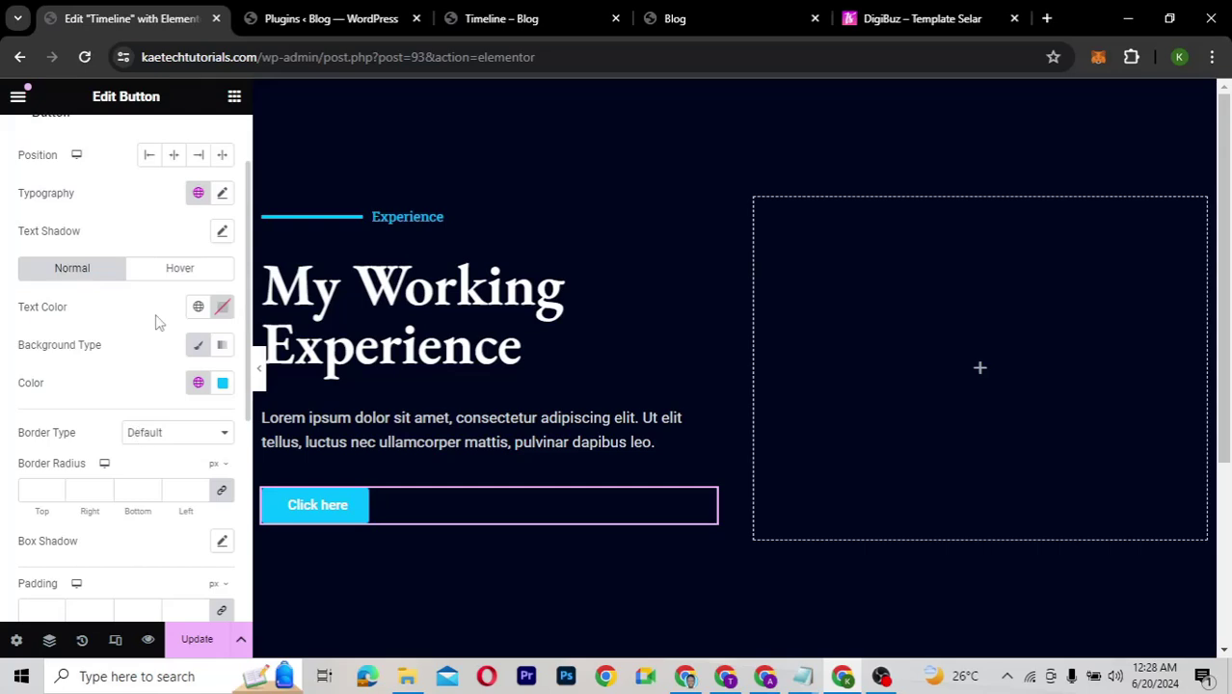
# Step: Set the button's typography to the EB Garamond font family at a size of 35 px
pyautogui.click(222, 195)
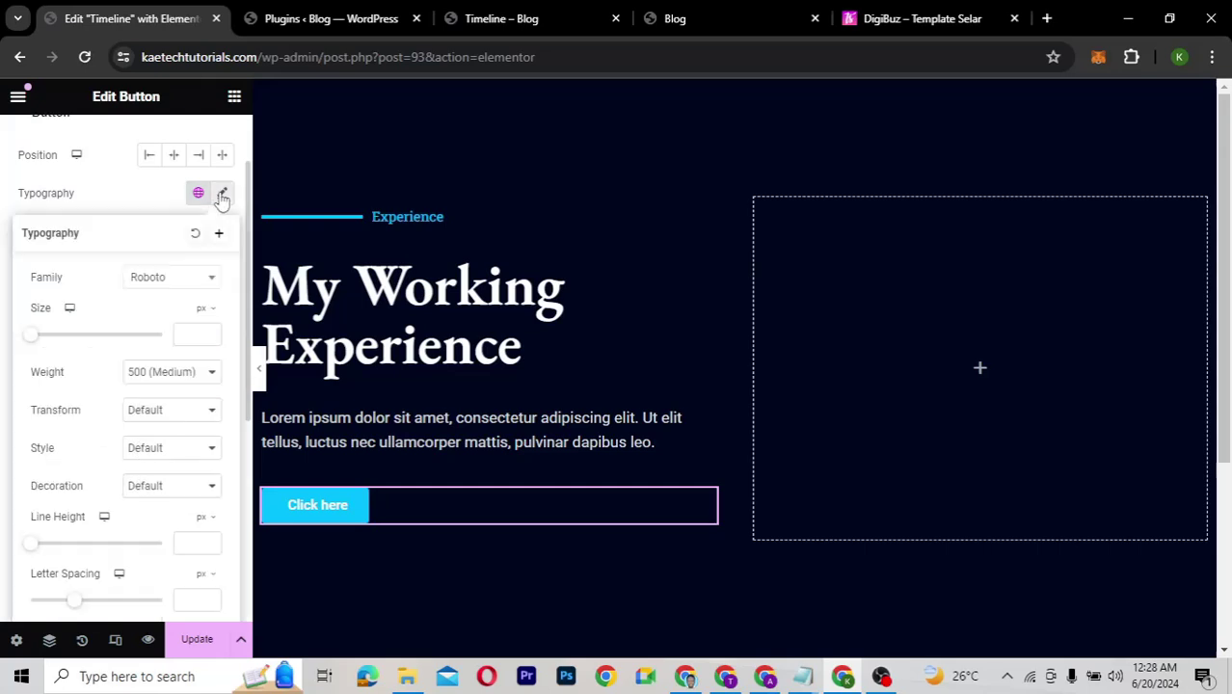
pyautogui.click(186, 280)
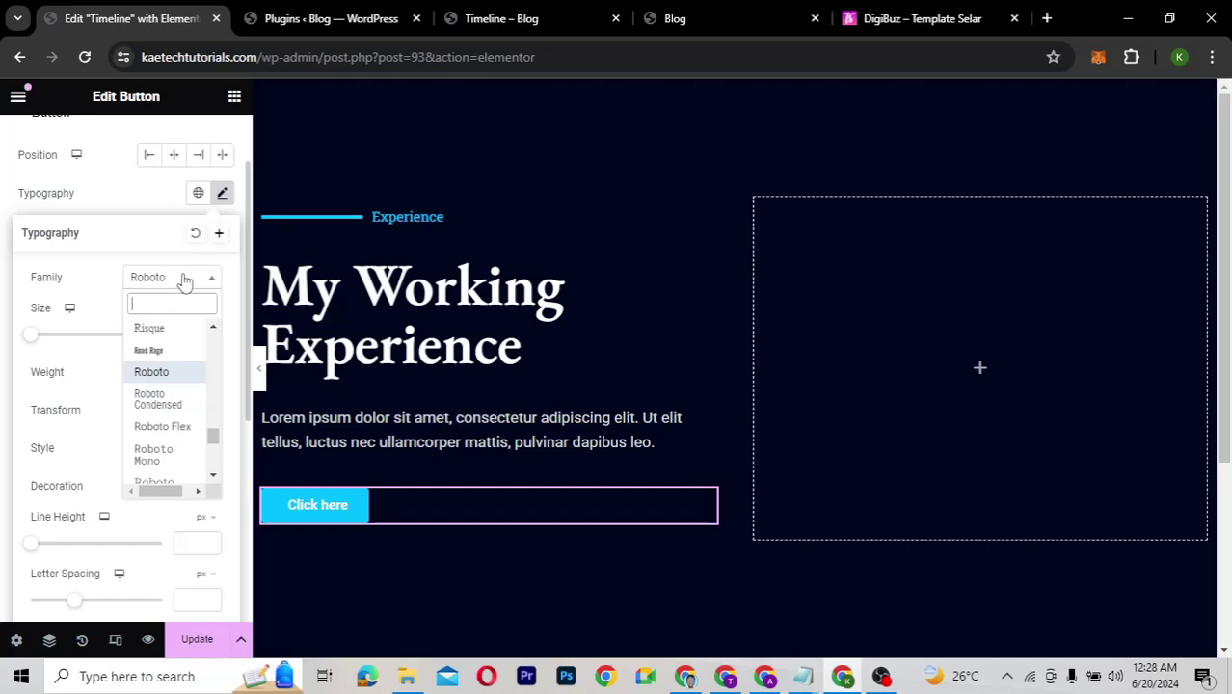
pyautogui.write('eb')
pyautogui.click(159, 418)
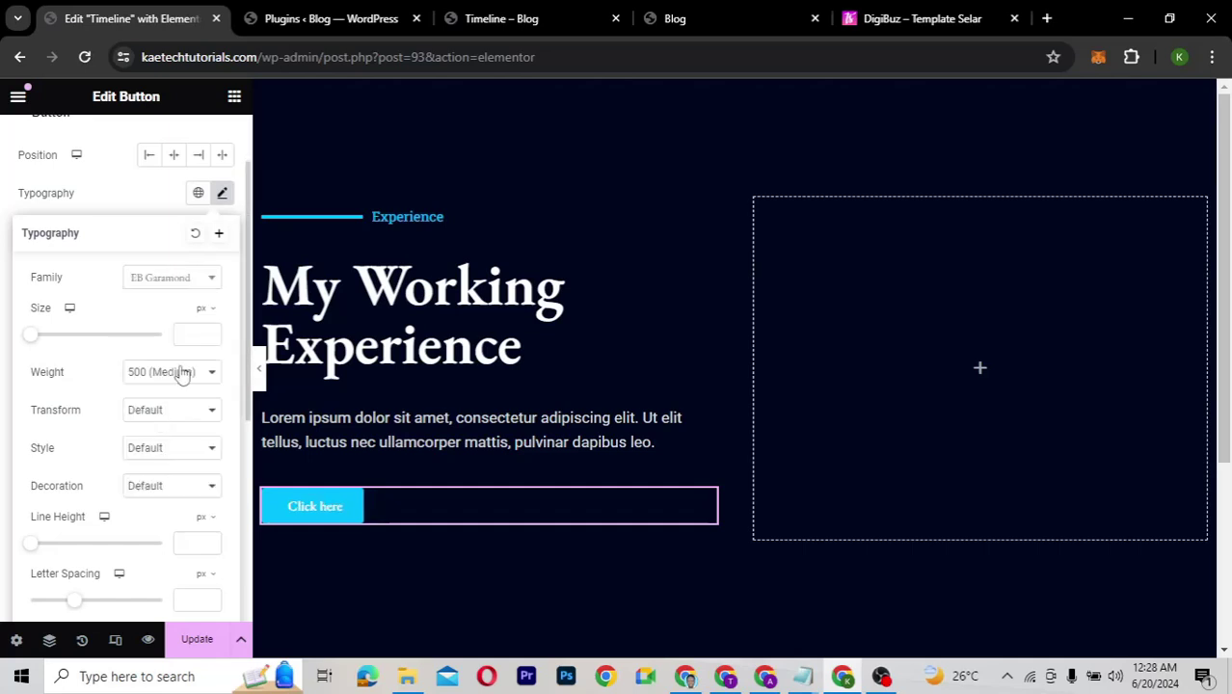
pyautogui.click(190, 330)
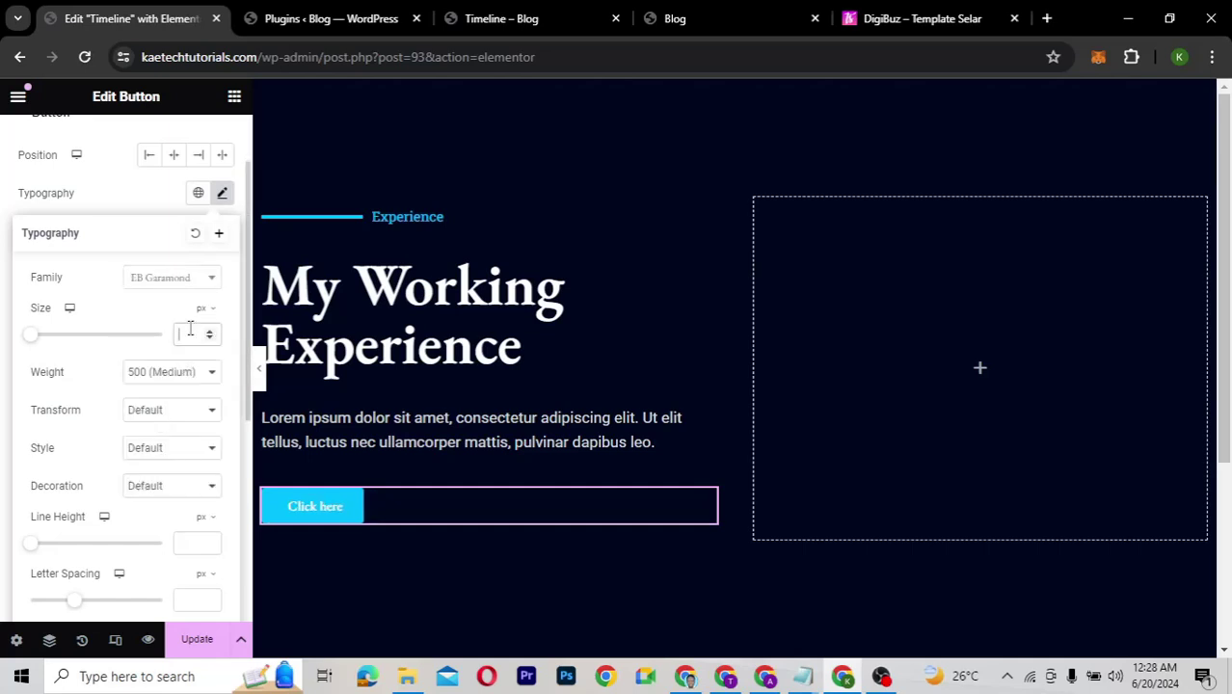
pyautogui.write('35')
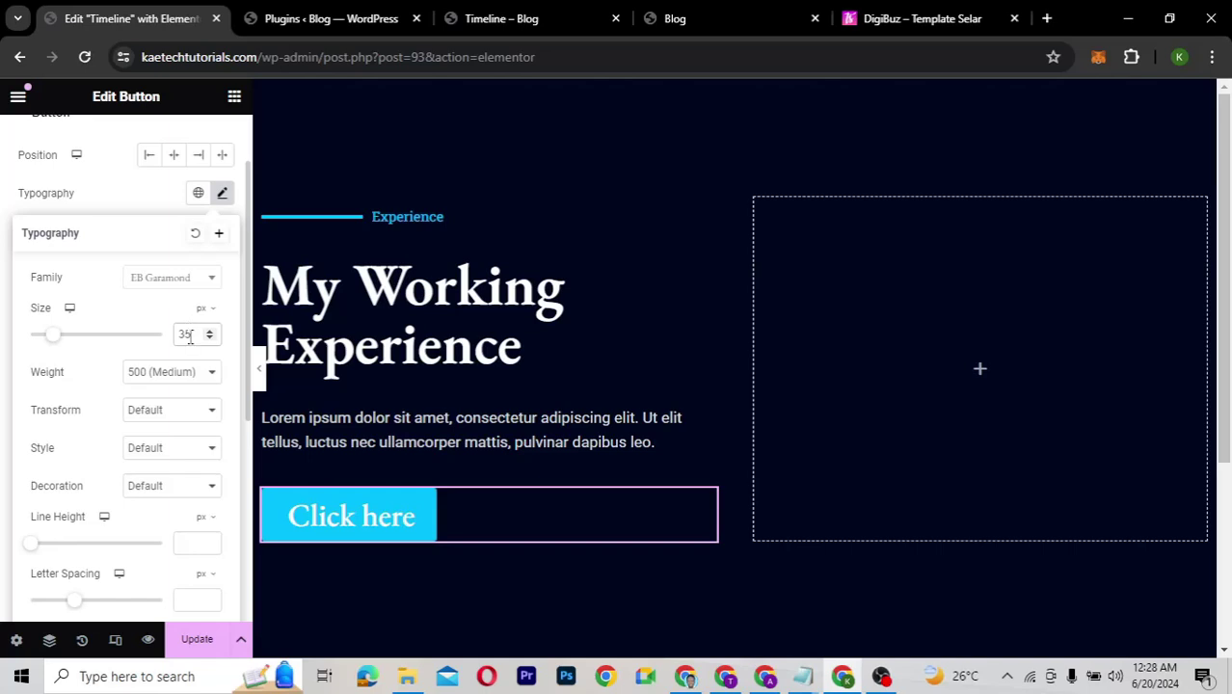
# Step: Set the button's font size to 25 px and change its text to "Download CV"
pyautogui.write('25')
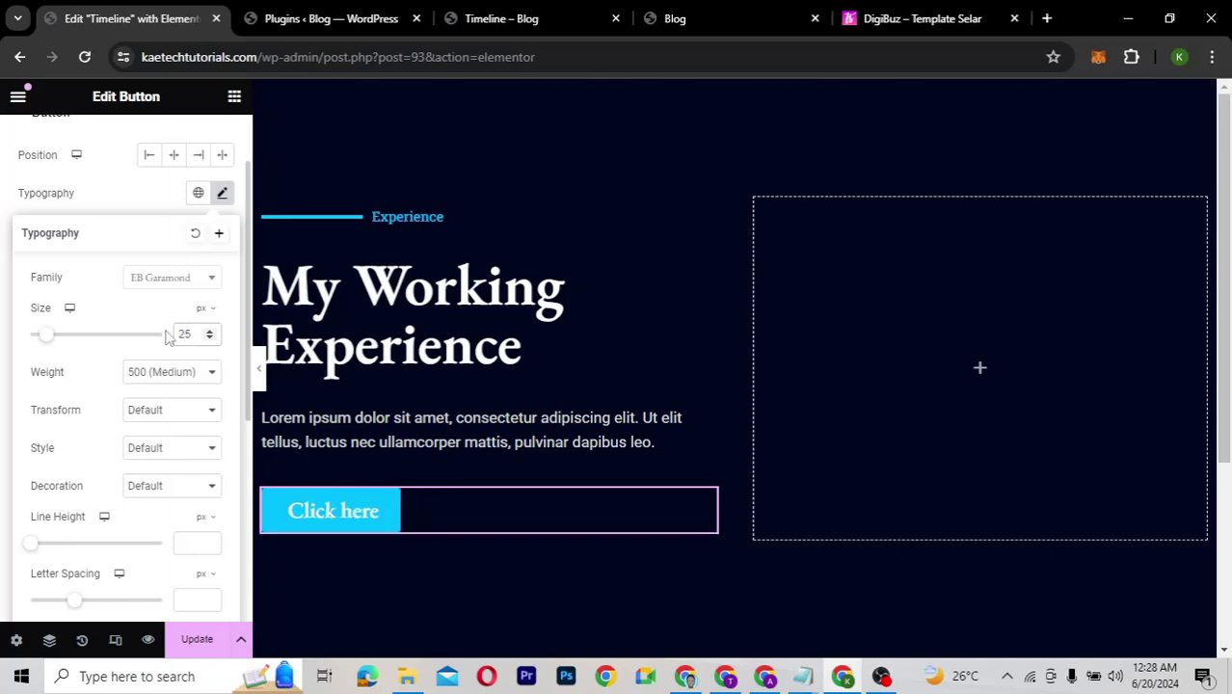
pyautogui.click(103, 202)
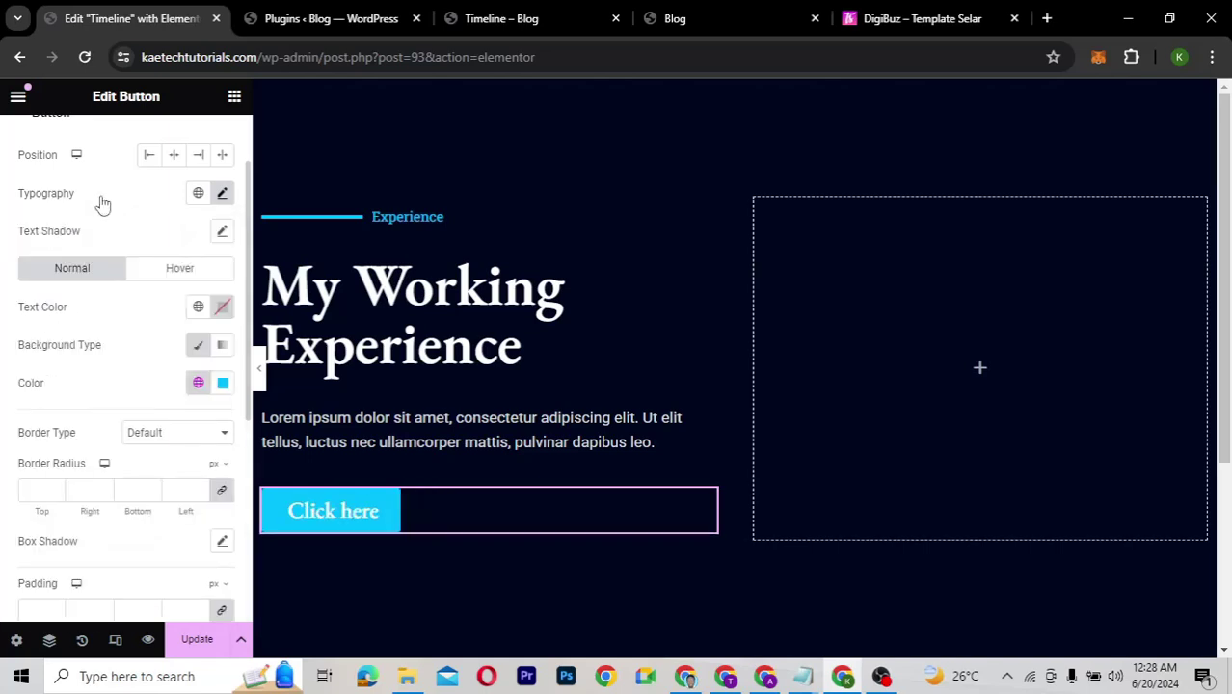
pyautogui.scroll(2, 46, 159)
pyautogui.click(46, 159)
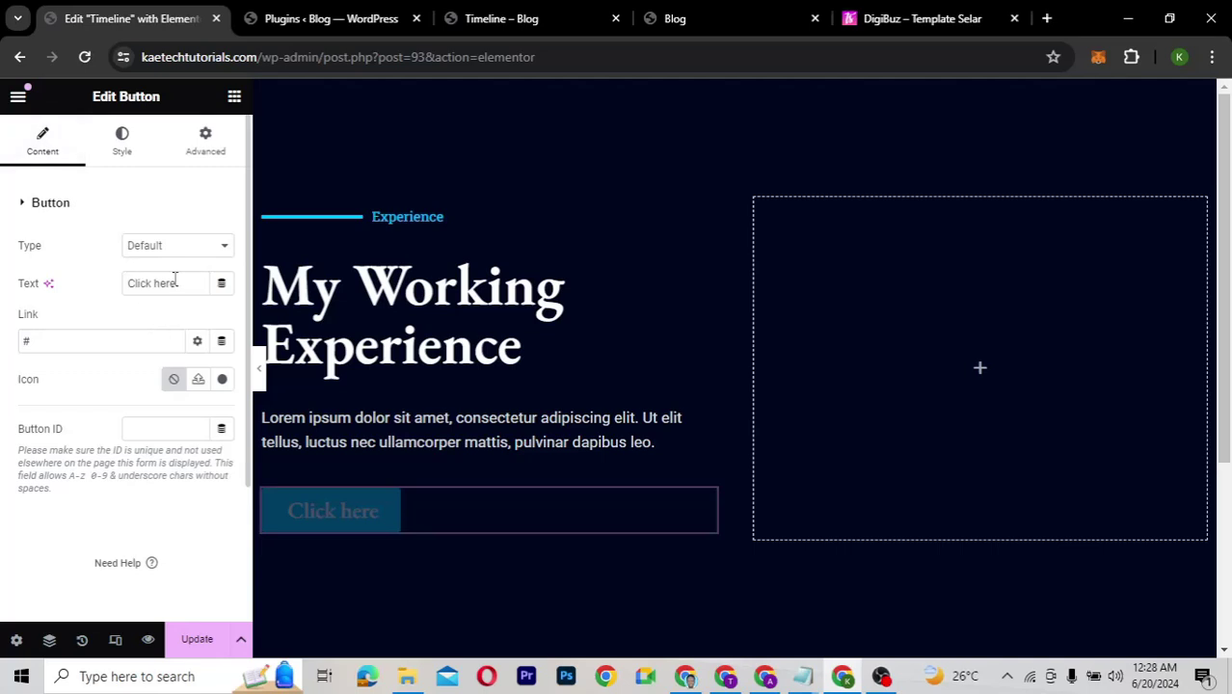
pyautogui.moveTo(181, 281); pyautogui.dragTo(94, 273)
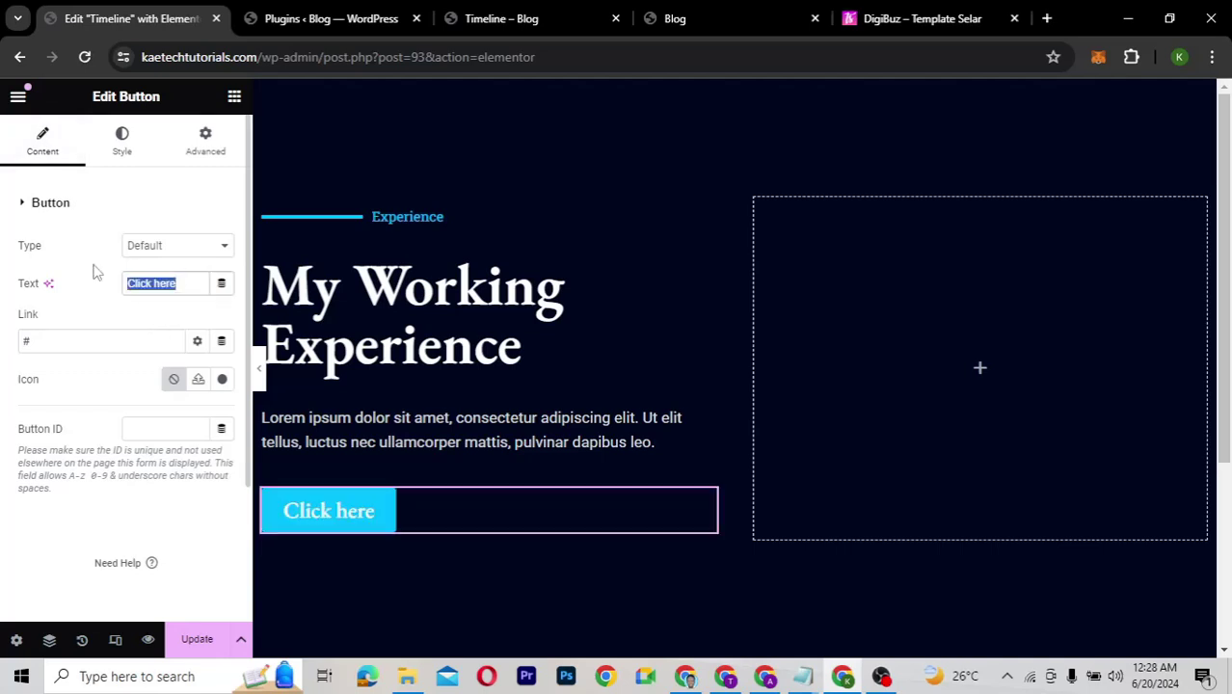
pyautogui.write('Downlo')
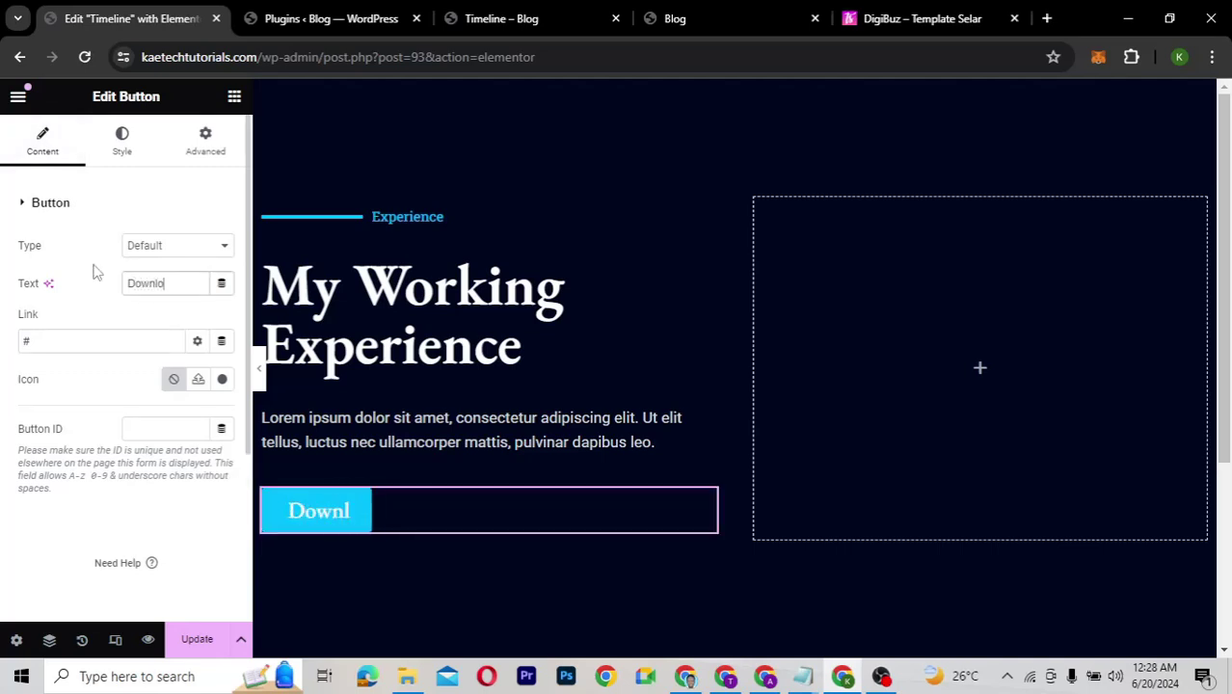
pyautogui.write('ad My CV')
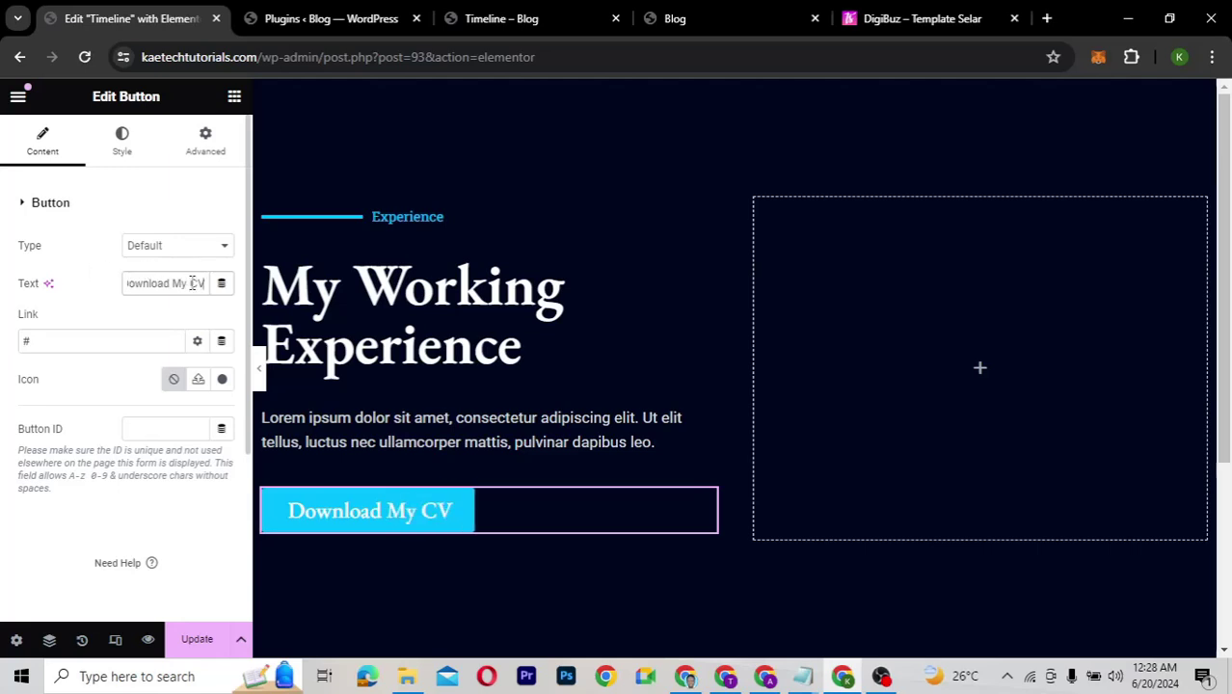
pyautogui.moveTo(191, 282); pyautogui.dragTo(174, 282)
pyautogui.press('BackSpace')
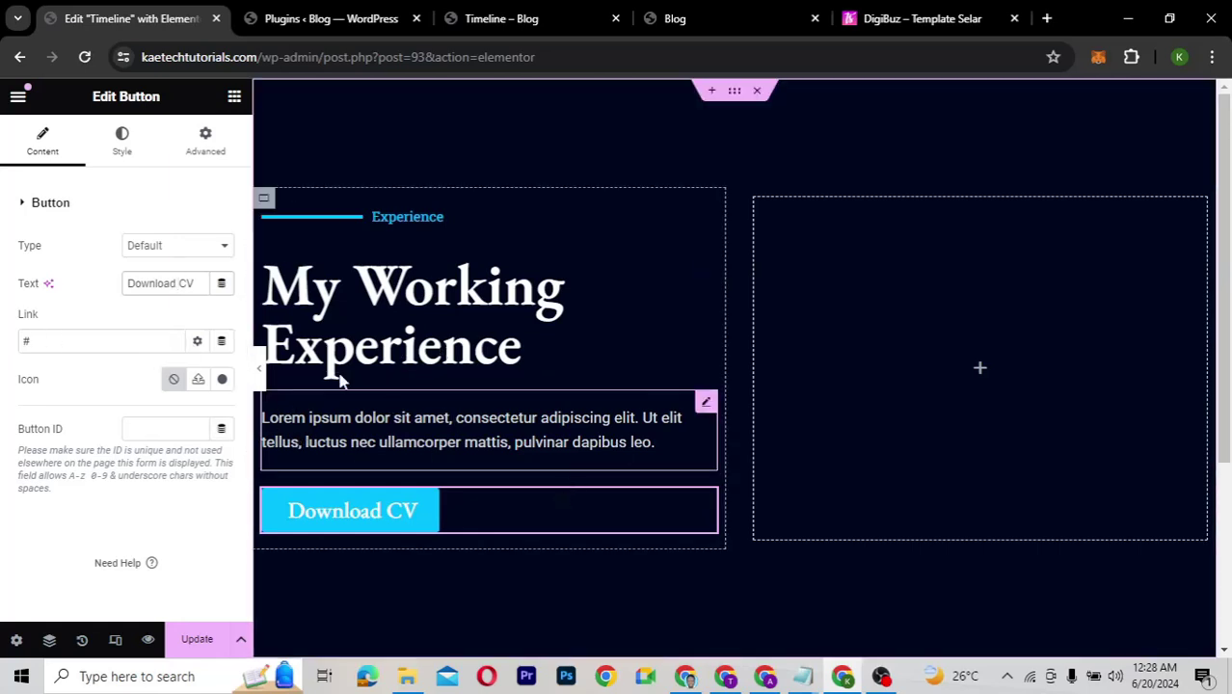
pyautogui.click(259, 368)
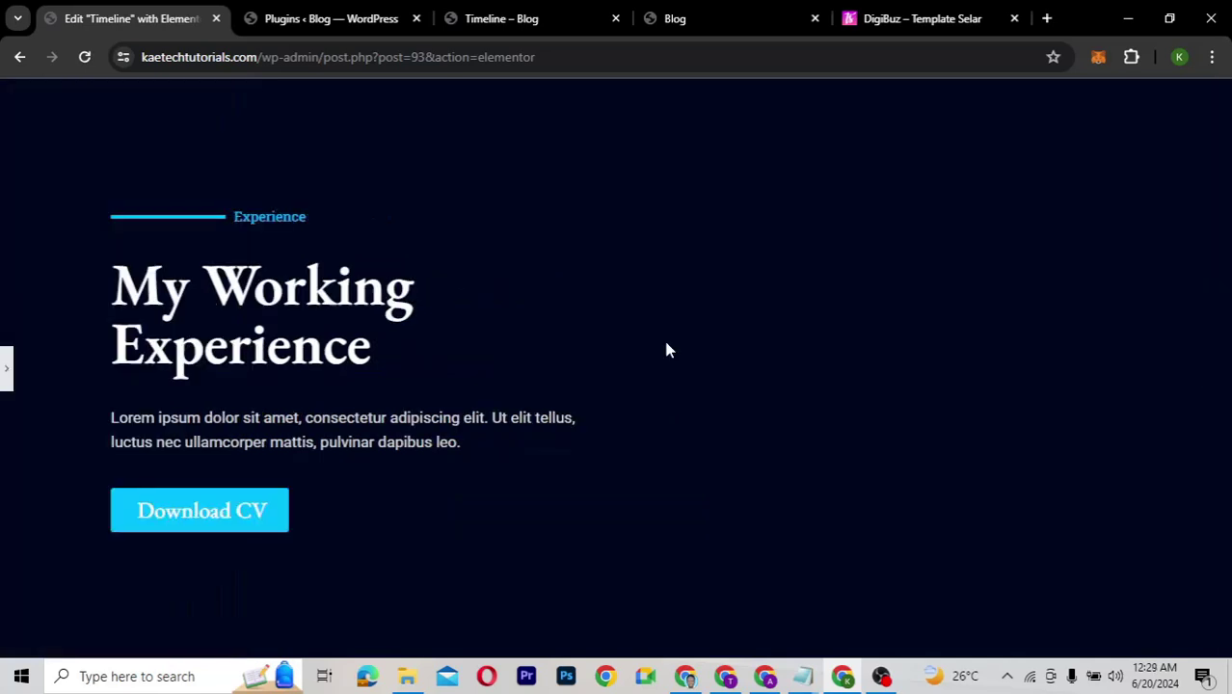
pyautogui.click(7, 374)
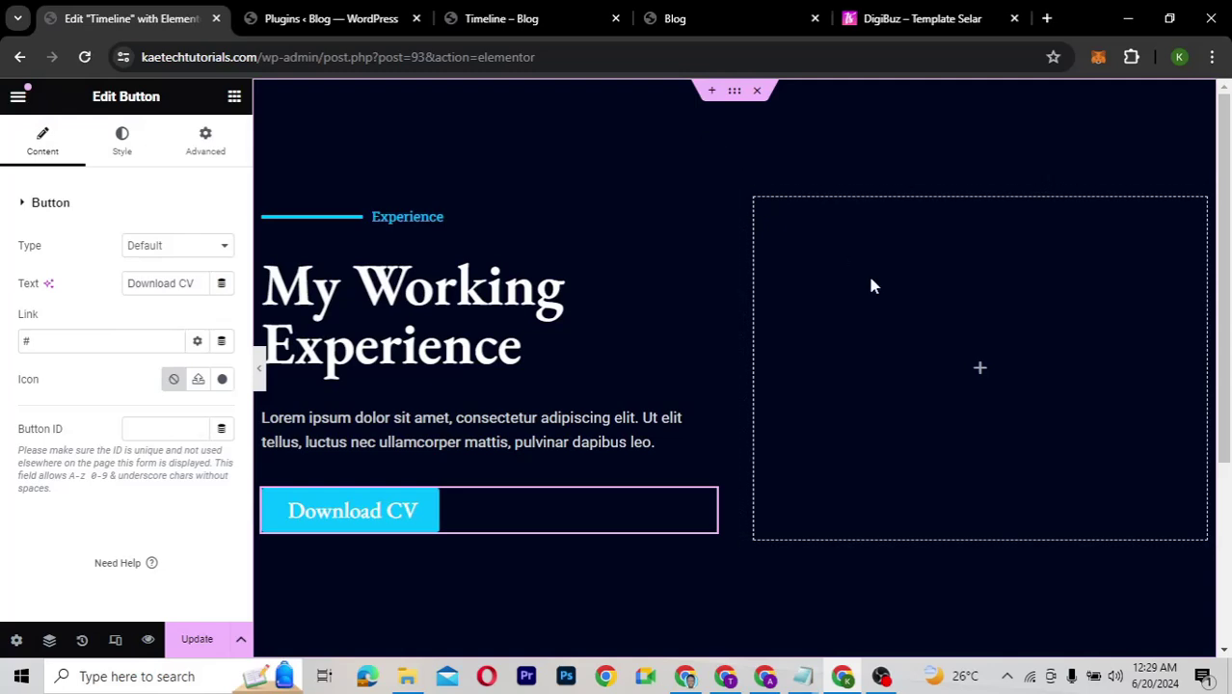
# Step: Set both Align Items and Justify Content of the outer section container to Center
pyautogui.click(734, 92)
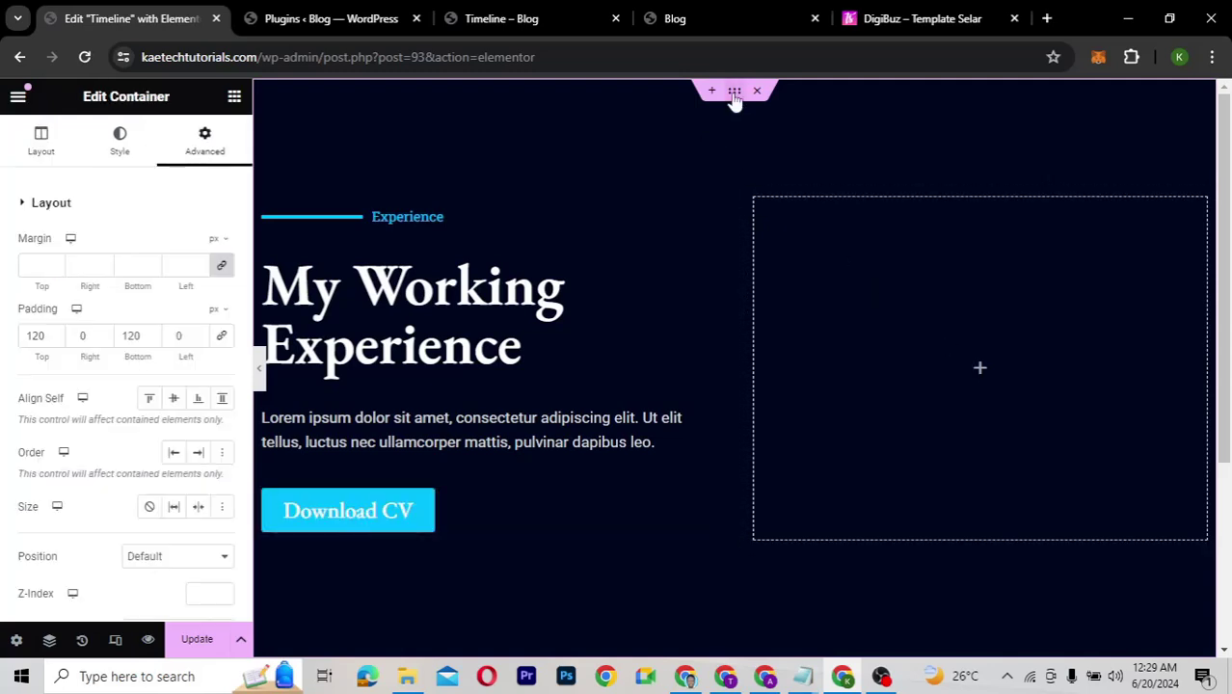
pyautogui.click(50, 144)
pyautogui.scroll(-3, 91, 424)
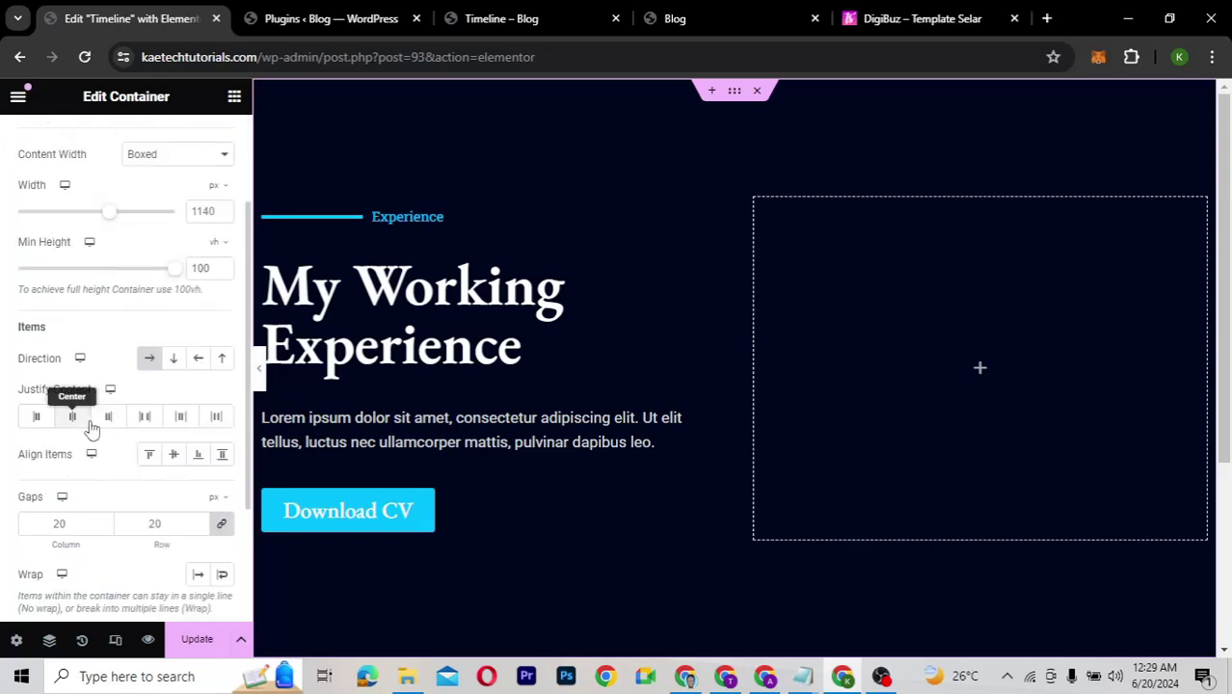
pyautogui.click(174, 455)
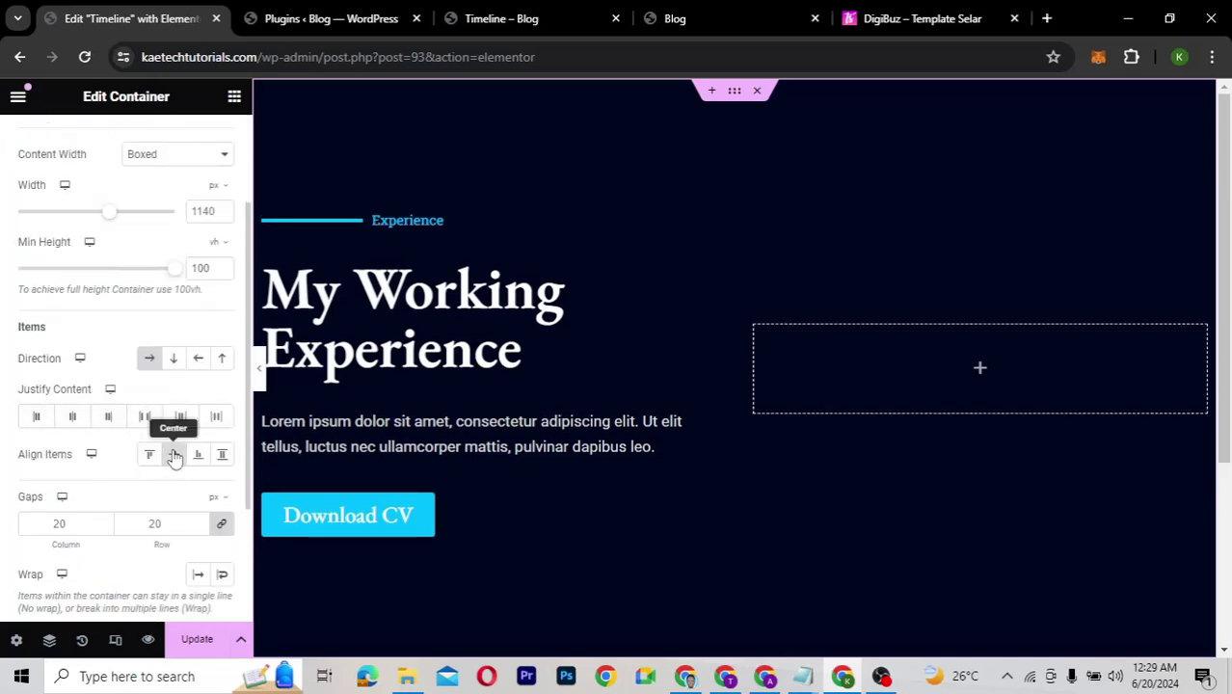
pyautogui.click(72, 417)
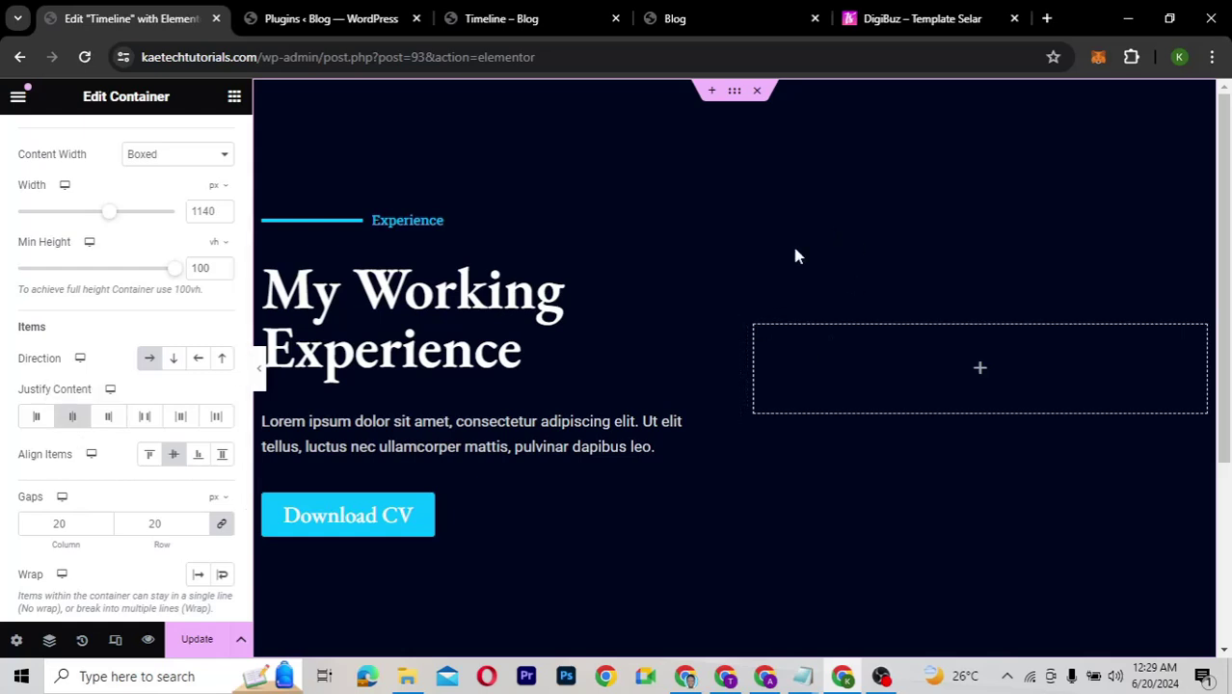
# Step: Add a Story Timeline widget to the empty right inner container
pyautogui.click(980, 370)
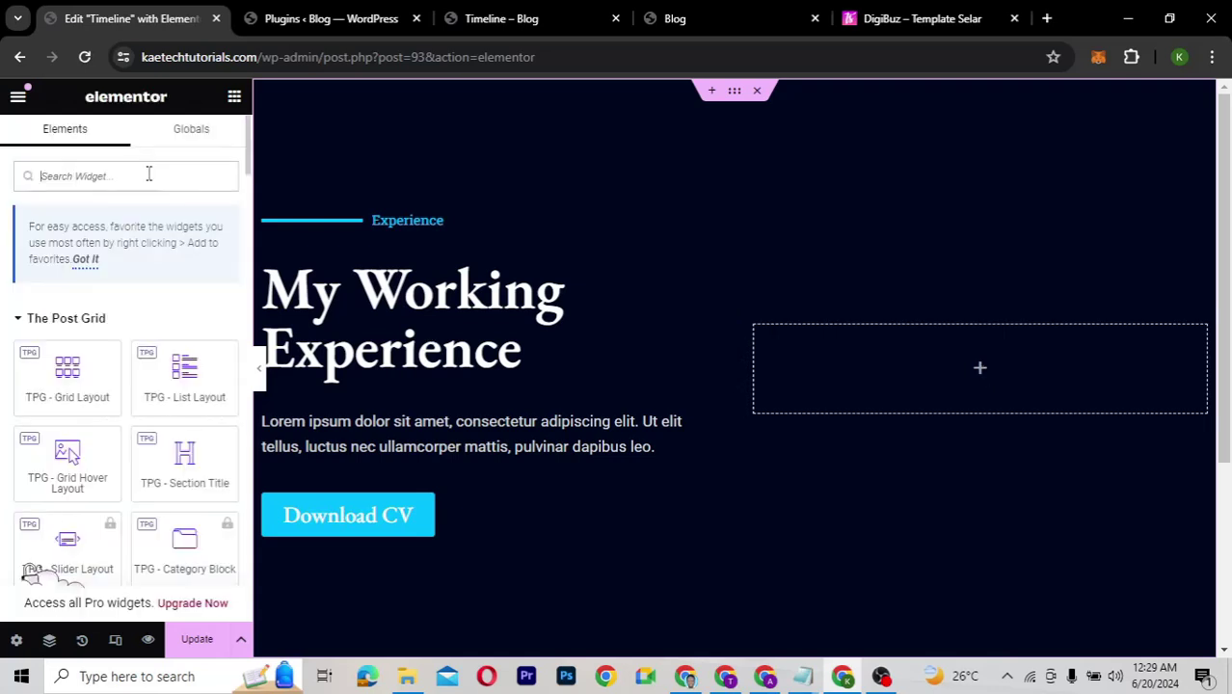
pyautogui.write('tim')
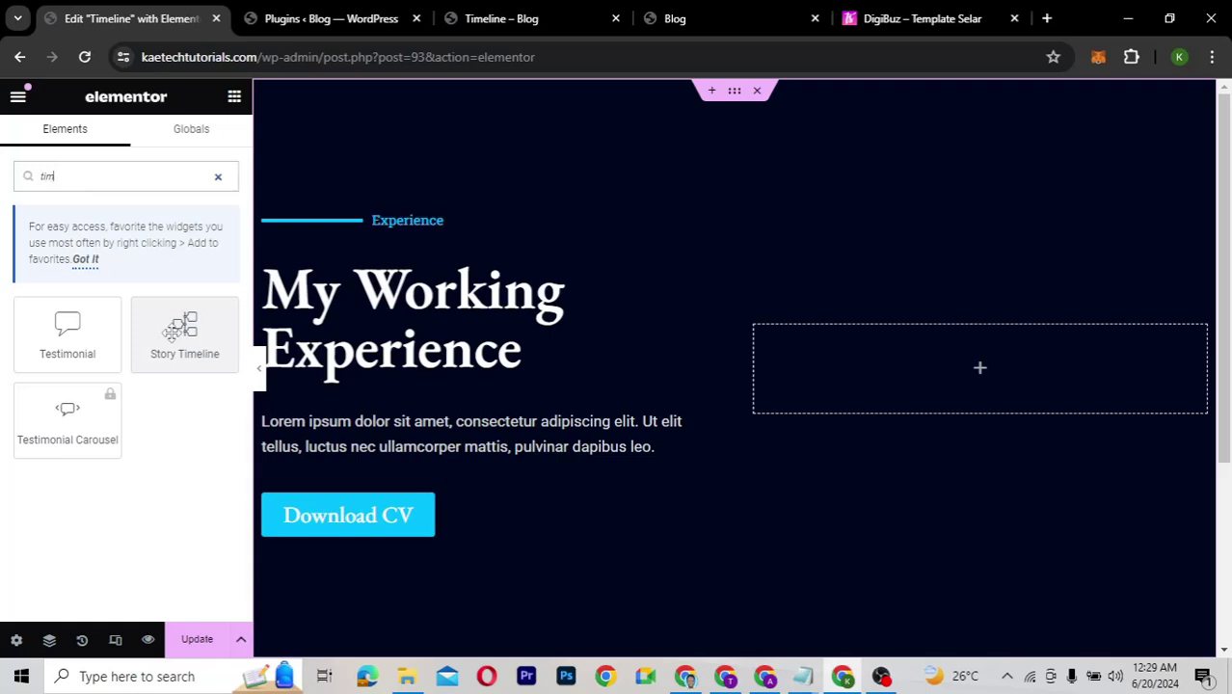
pyautogui.moveTo(171, 331); pyautogui.dragTo(906, 376)
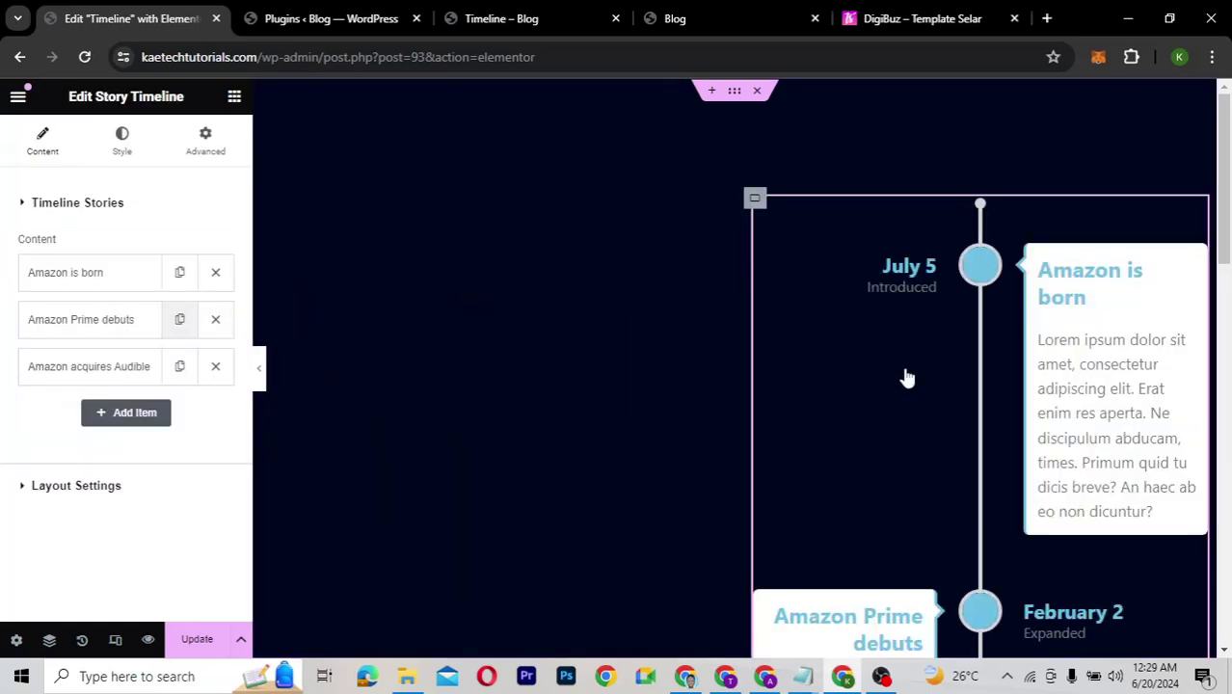
pyautogui.scroll(-10, 906, 377)
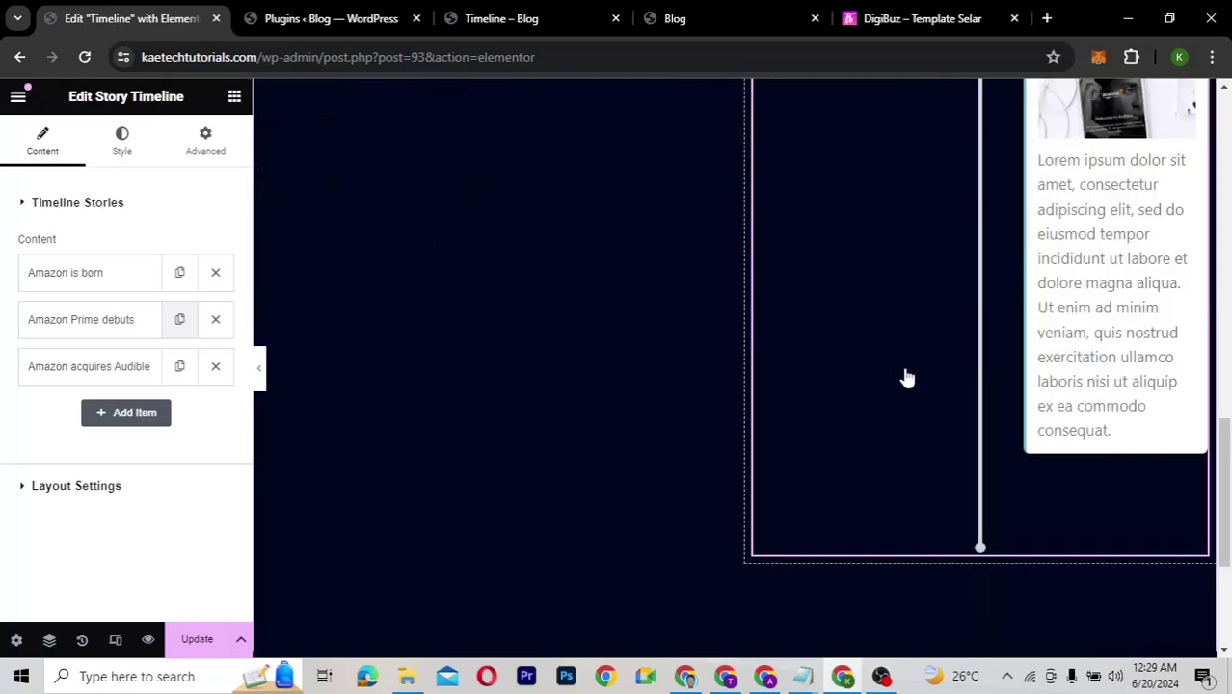
pyautogui.scroll(-3, 906, 377)
pyautogui.scroll(8, 906, 377)
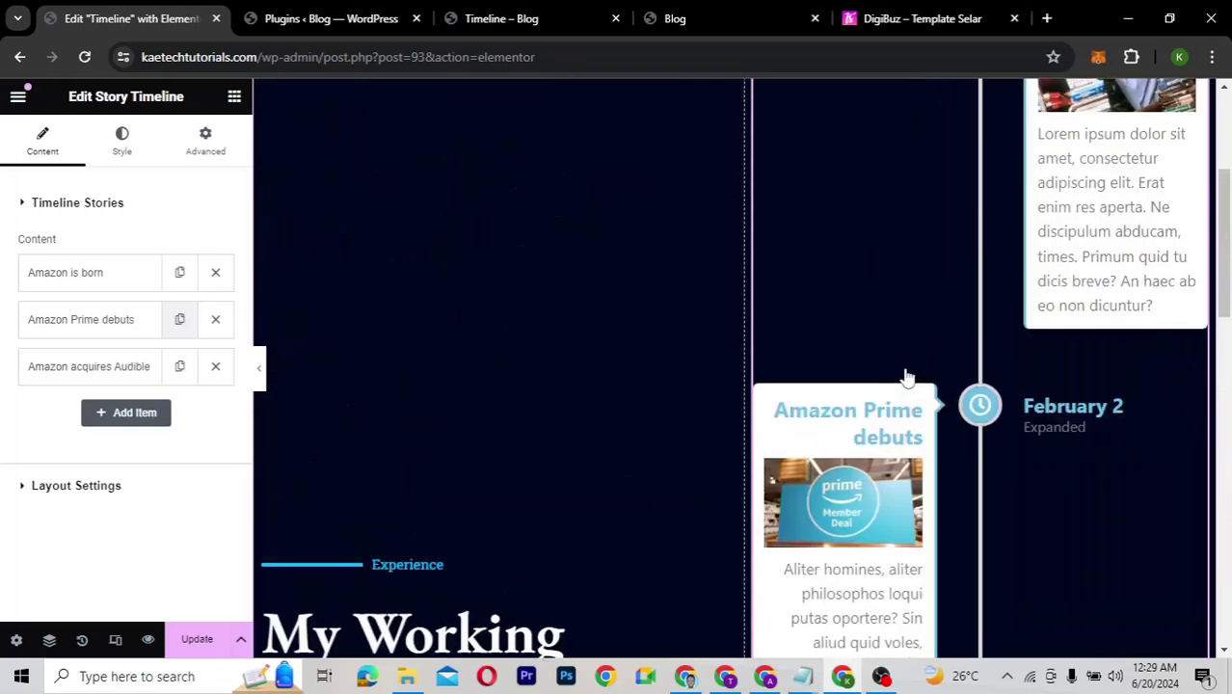
pyautogui.scroll(3, 906, 377)
# Step: Set the width of the left inner container holding the heading and button to 40%
pyautogui.scroll(-5, 906, 377)
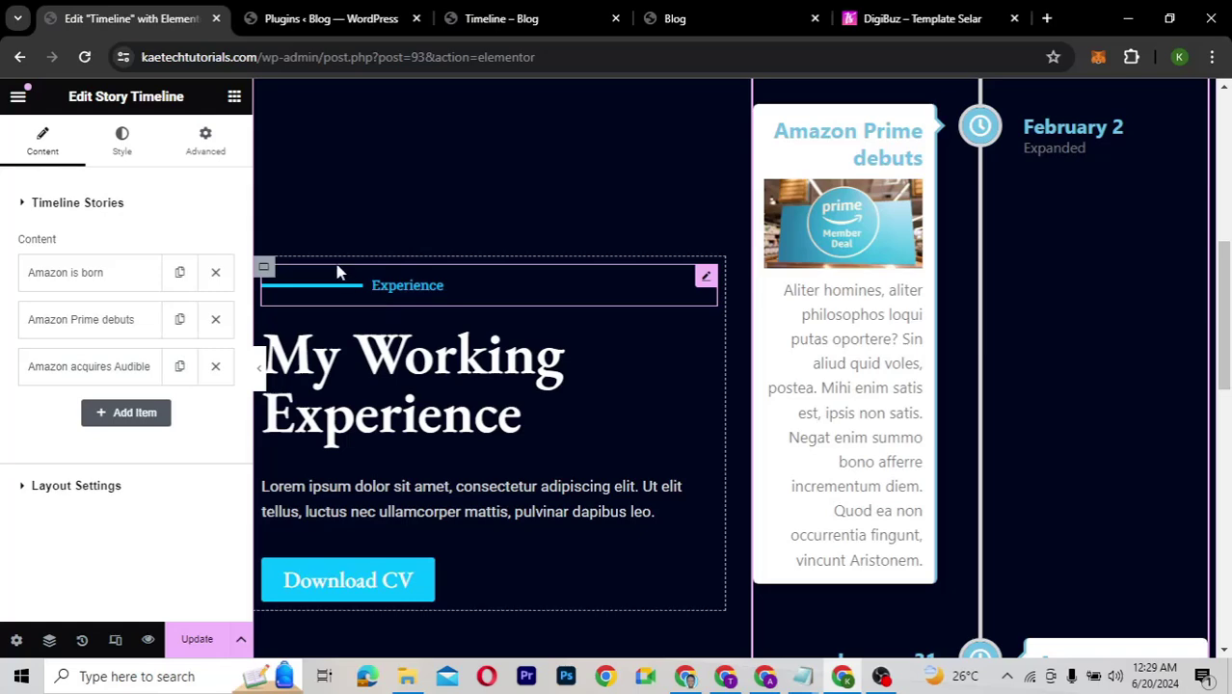
pyautogui.click(264, 271)
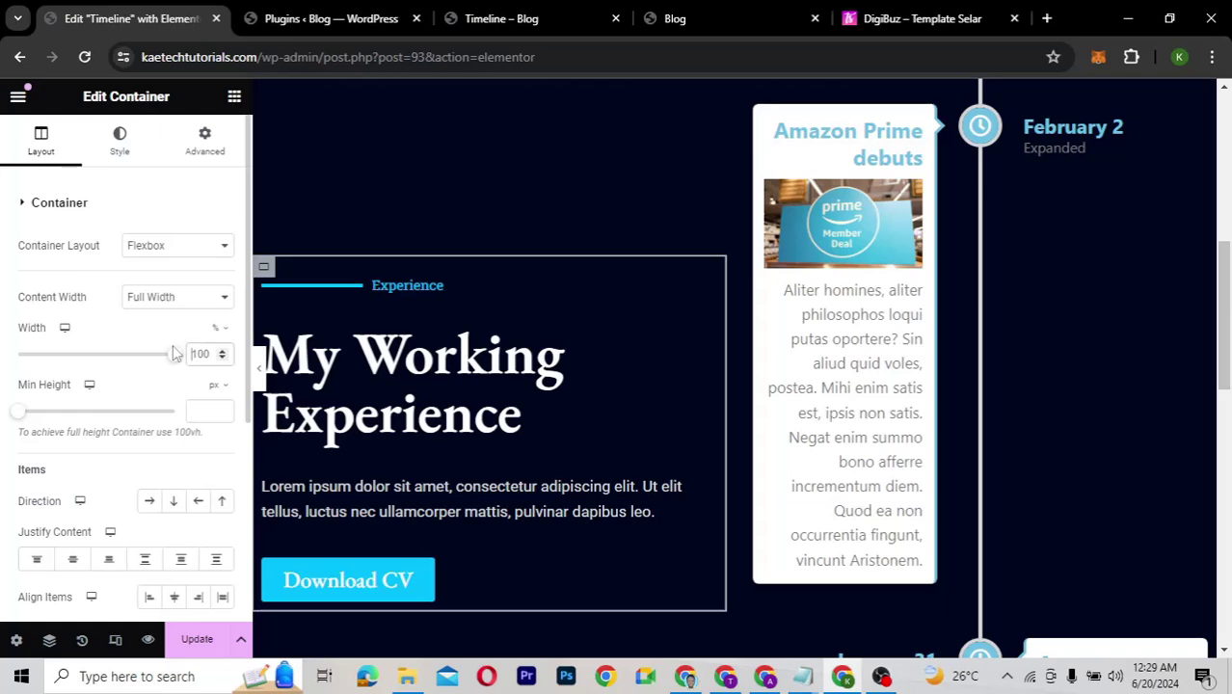
pyautogui.write('40')
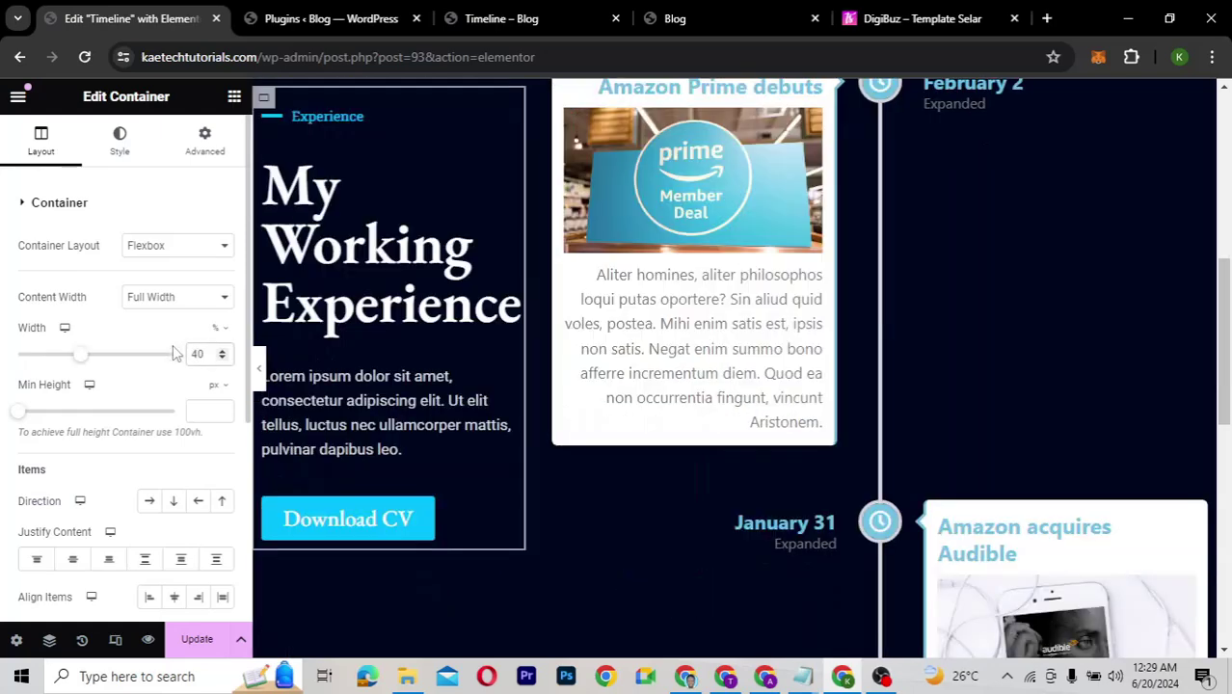
# Step: Set the width of the right inner container holding the timeline to 60%
pyautogui.scroll(4, 701, 305)
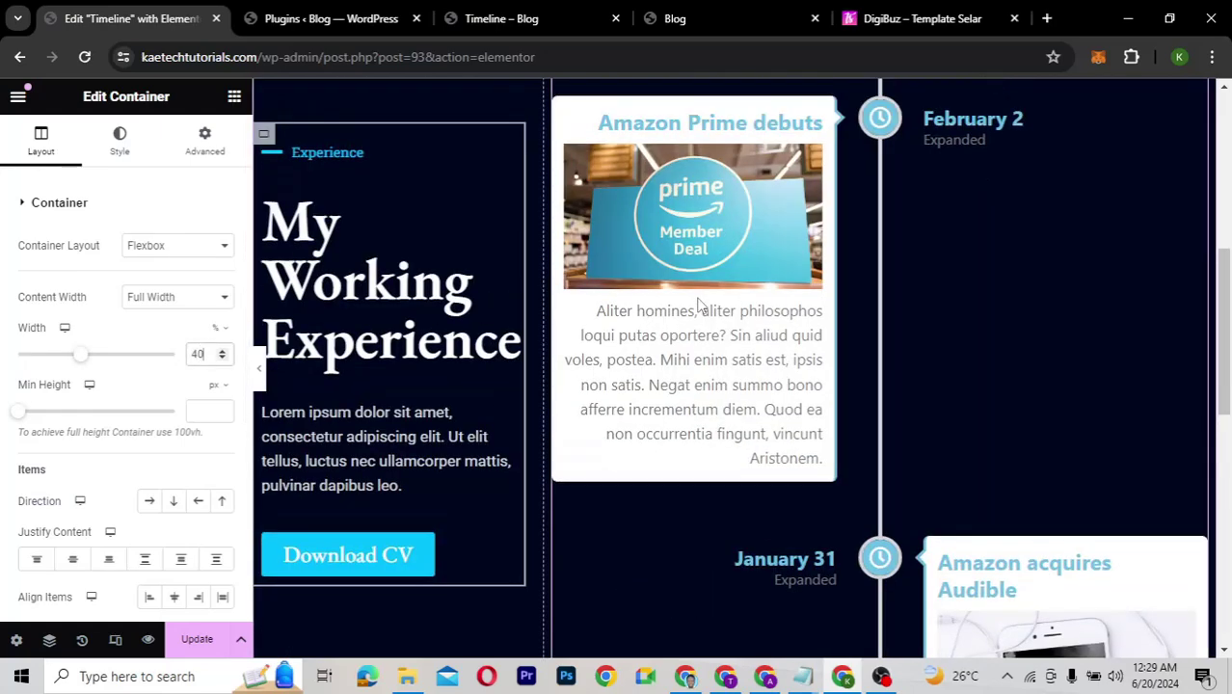
pyautogui.scroll(2, 698, 302)
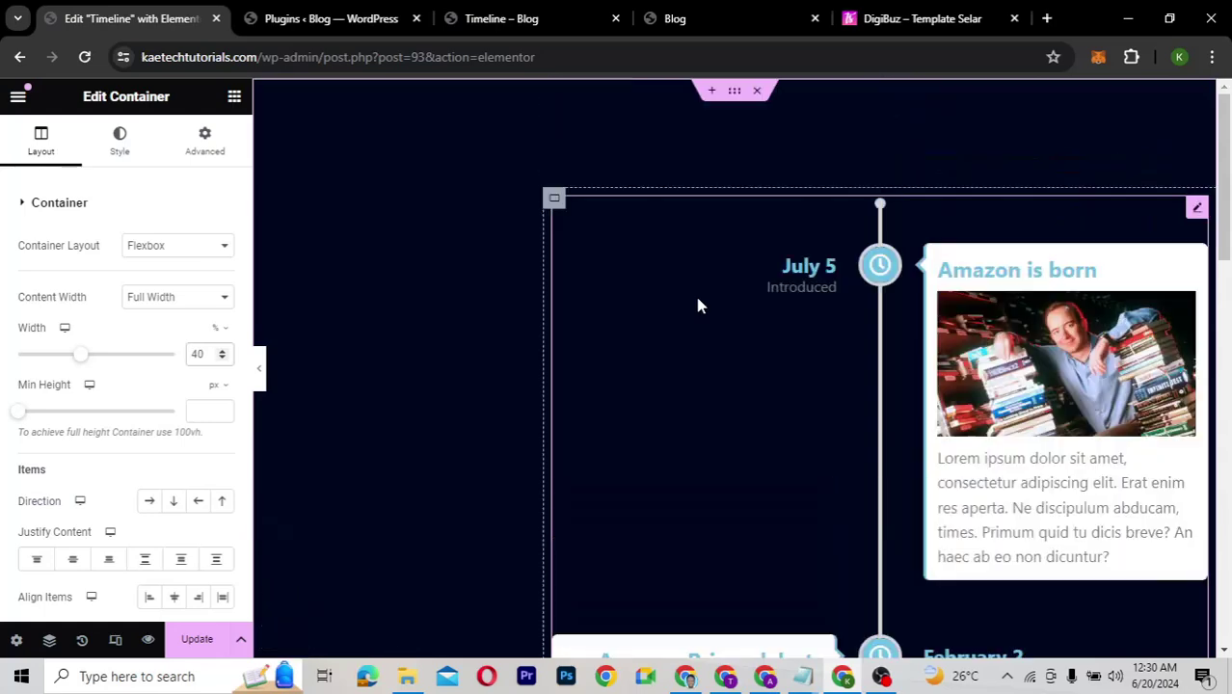
pyautogui.click(555, 199)
pyautogui.click(555, 199)
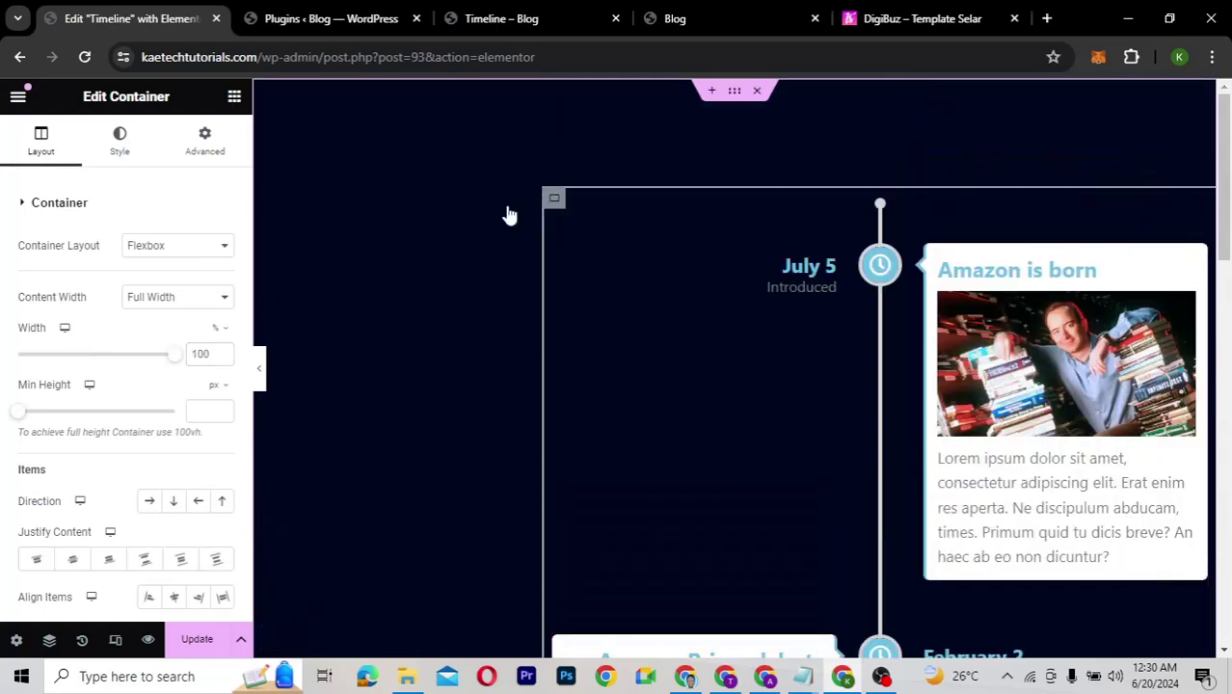
pyautogui.doubleClick(200, 354)
pyautogui.write('60')
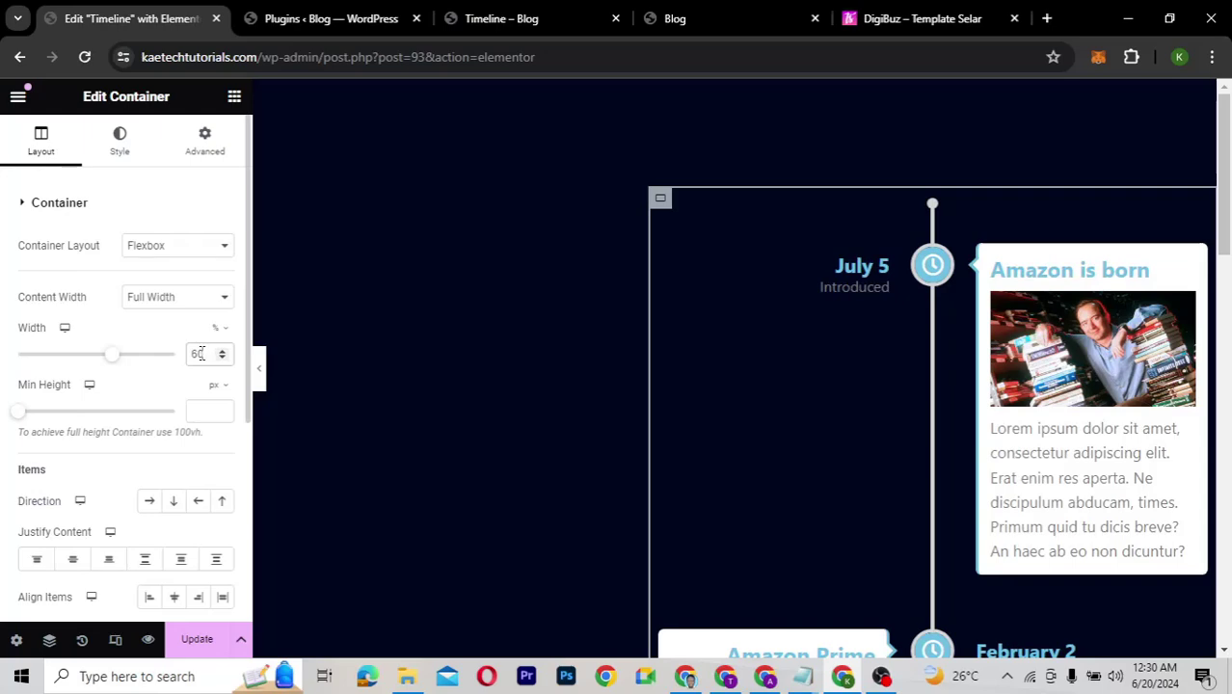
pyautogui.scroll(-5, 679, 444)
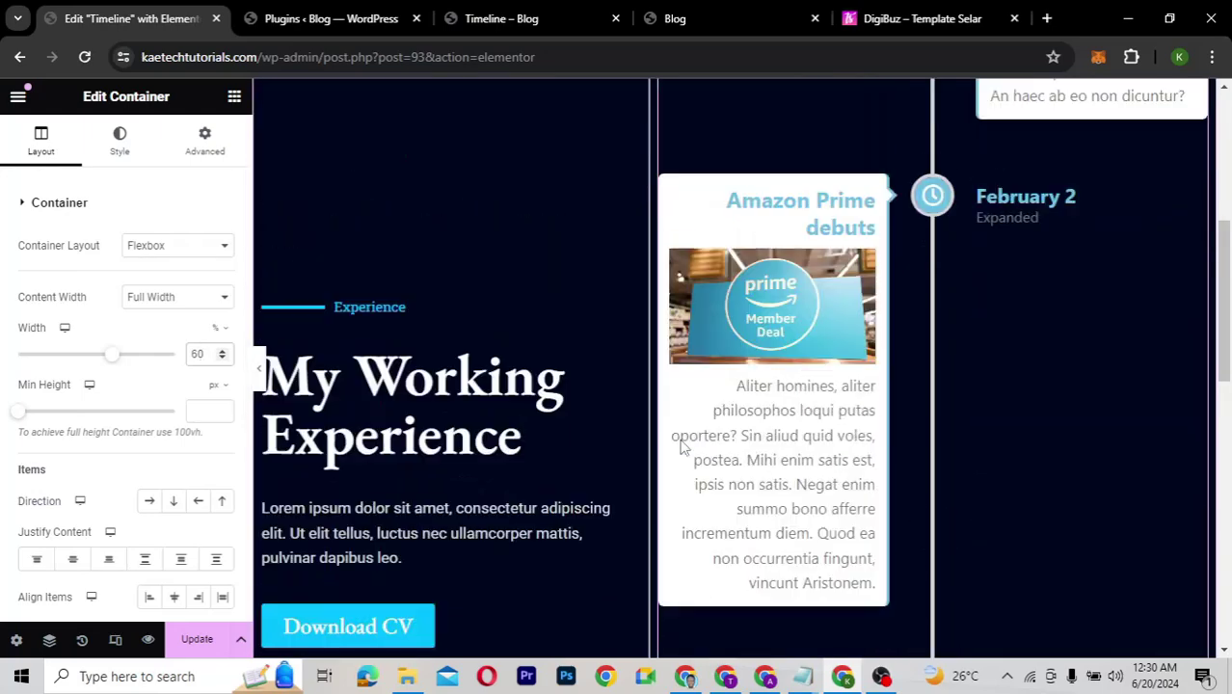
pyautogui.scroll(5, 680, 446)
# Step: Delete the "Amazon acquires Audible" and "Amazon Prime debuts" stories from the Story Timeline widget
pyautogui.scroll(-1, 679, 447)
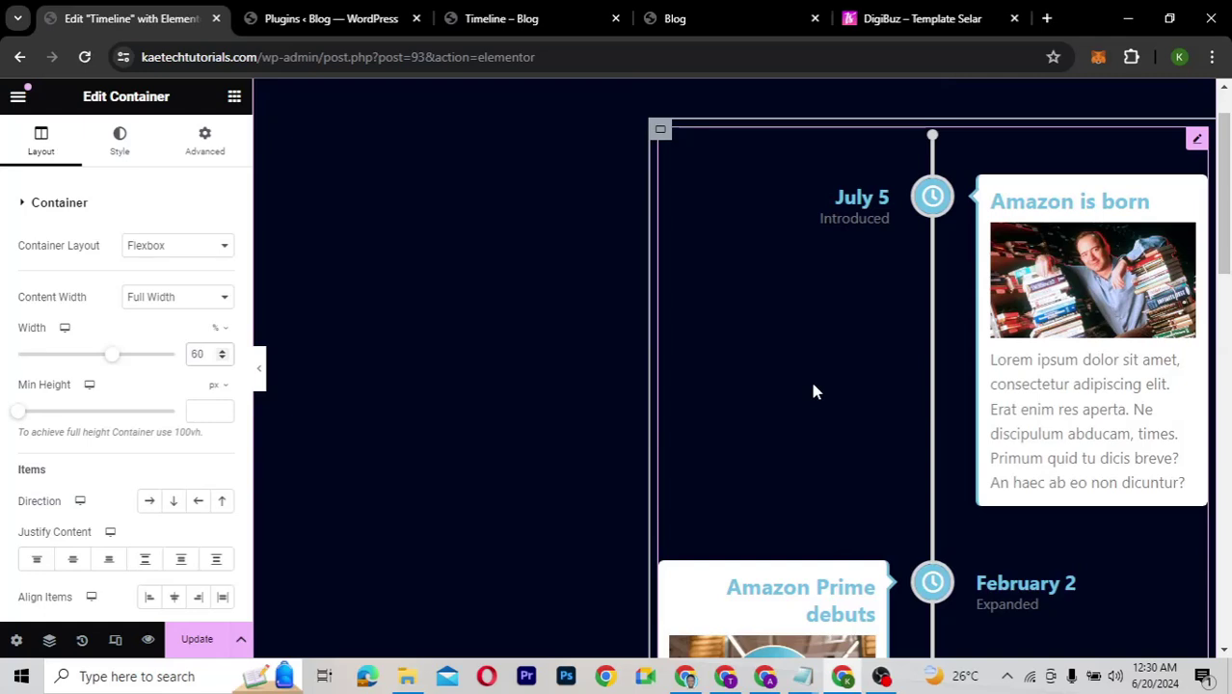
pyautogui.click(1197, 142)
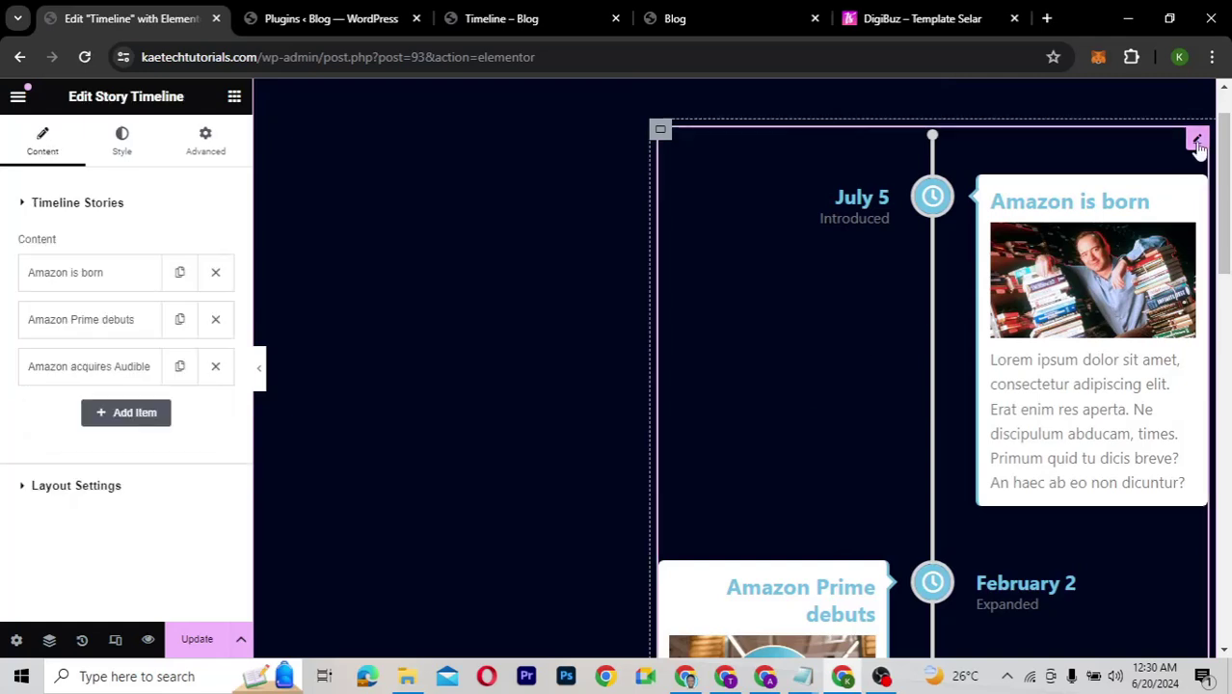
pyautogui.click(218, 368)
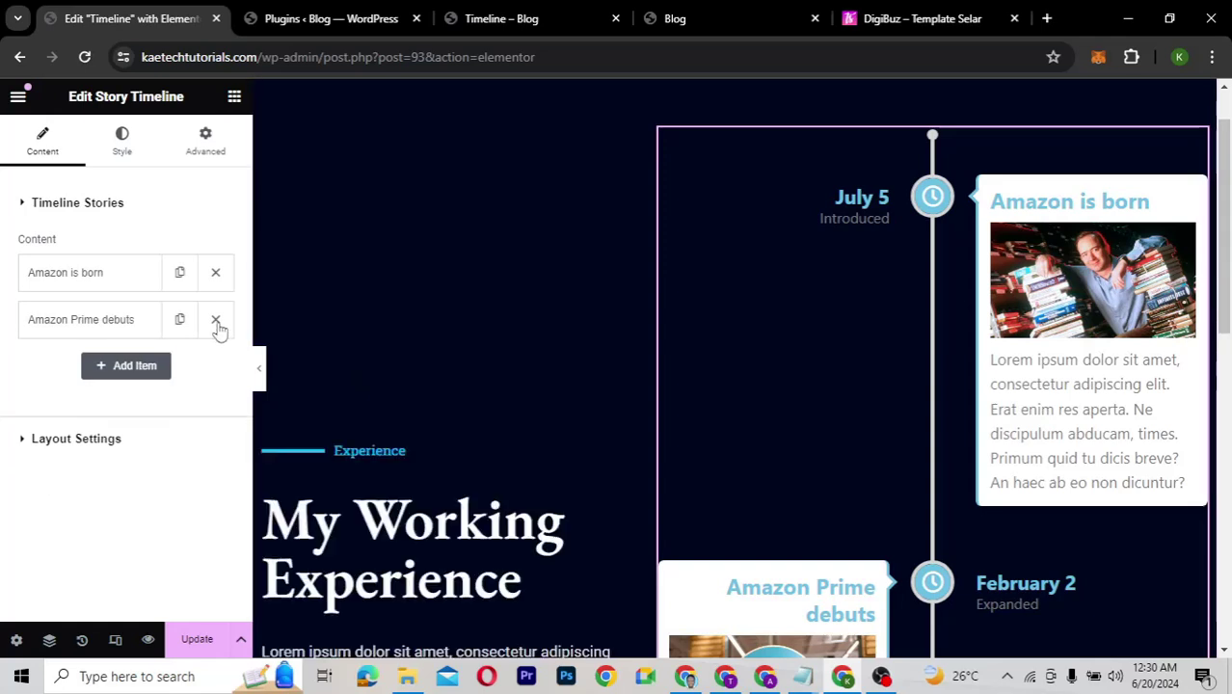
pyautogui.click(216, 321)
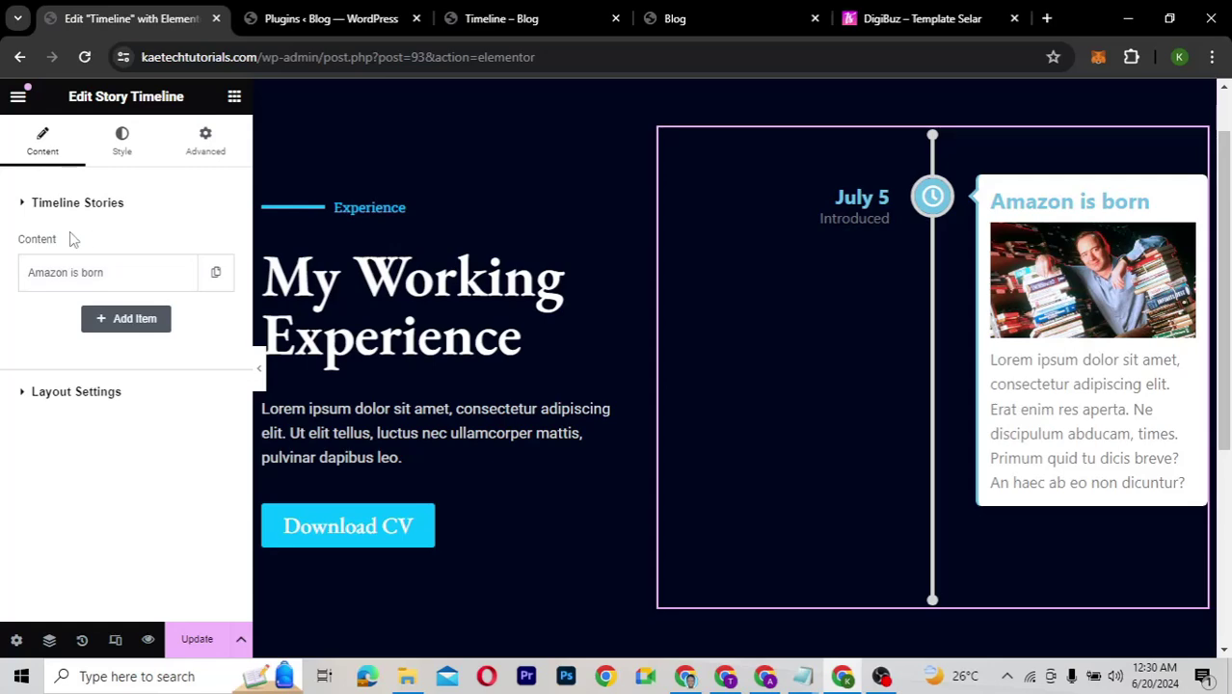
# Step: Set the Label / Date of the "Amazon is born" timeline story to 2011
pyautogui.click(67, 279)
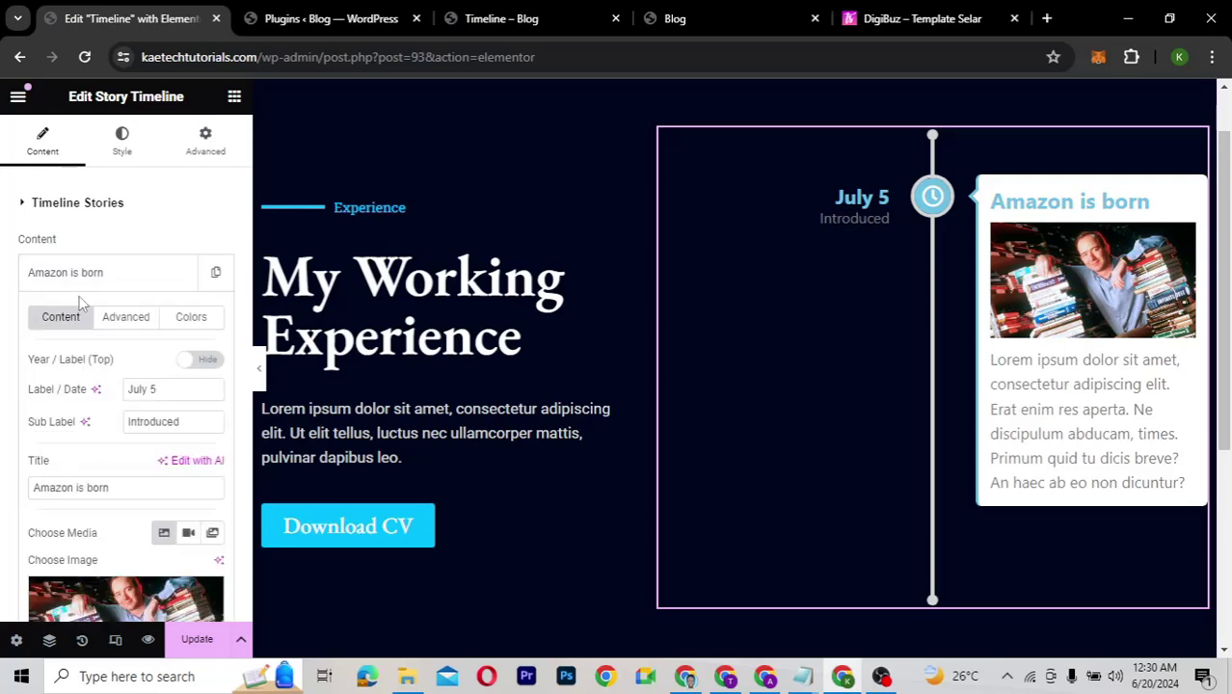
pyautogui.click(89, 275)
pyautogui.click(91, 277)
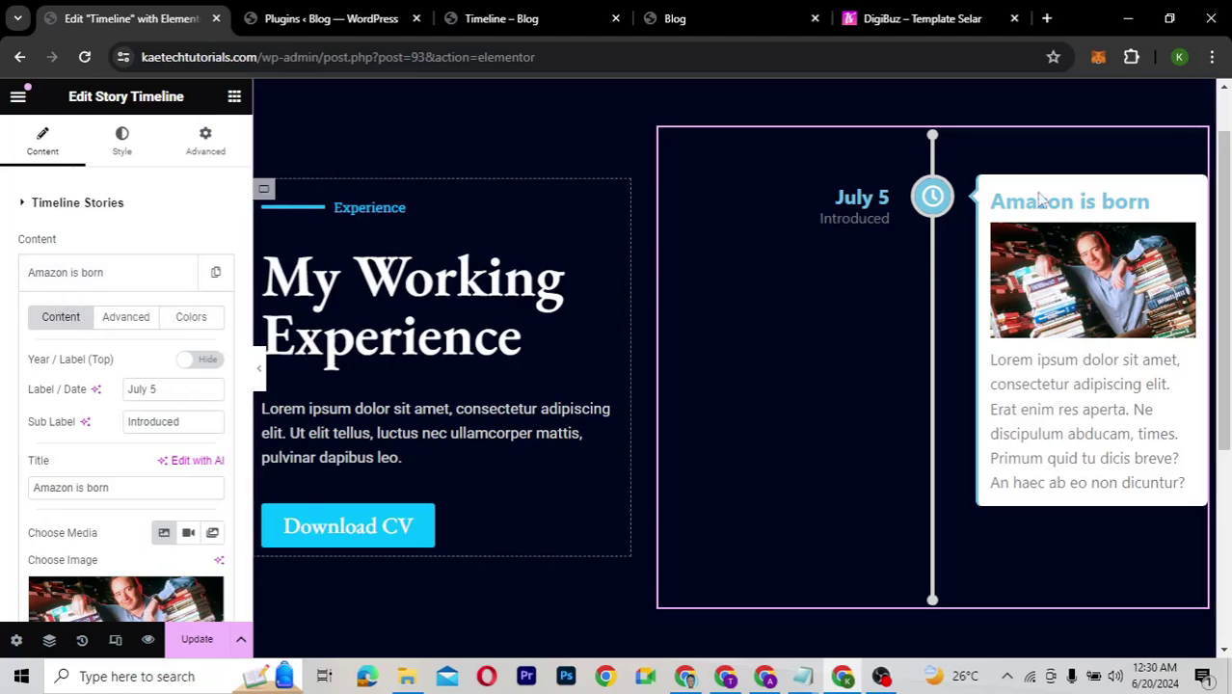
pyautogui.scroll(-1, 74, 385)
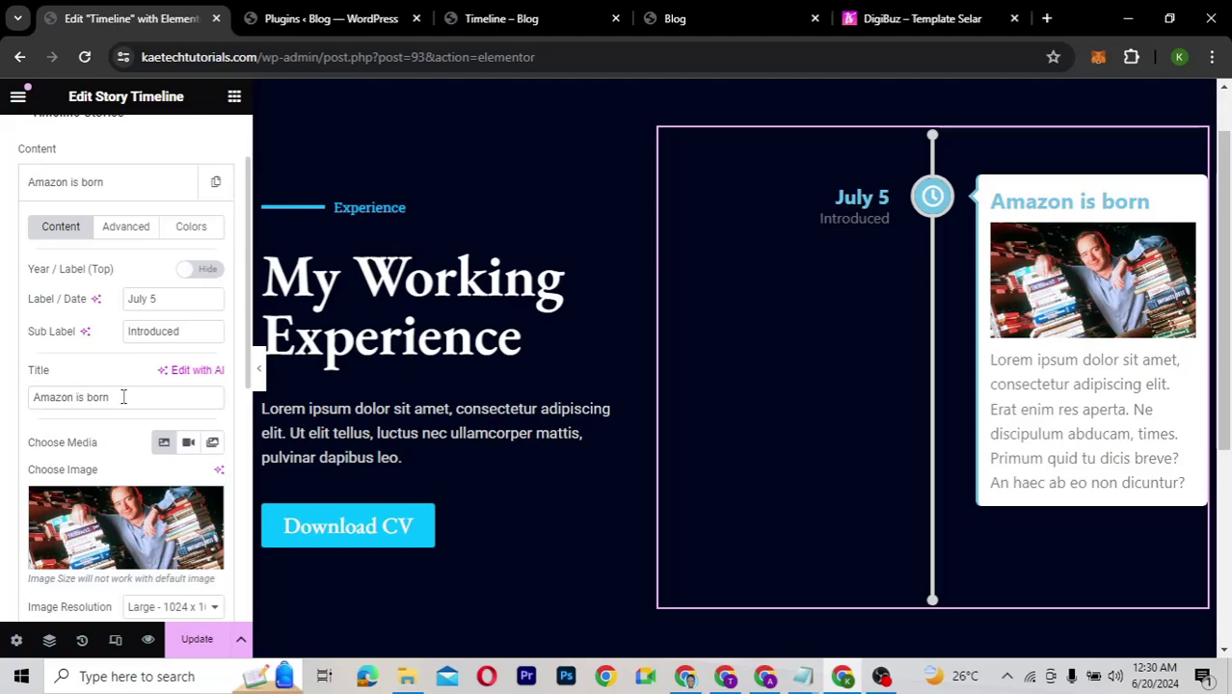
pyautogui.moveTo(172, 300); pyautogui.dragTo(121, 305)
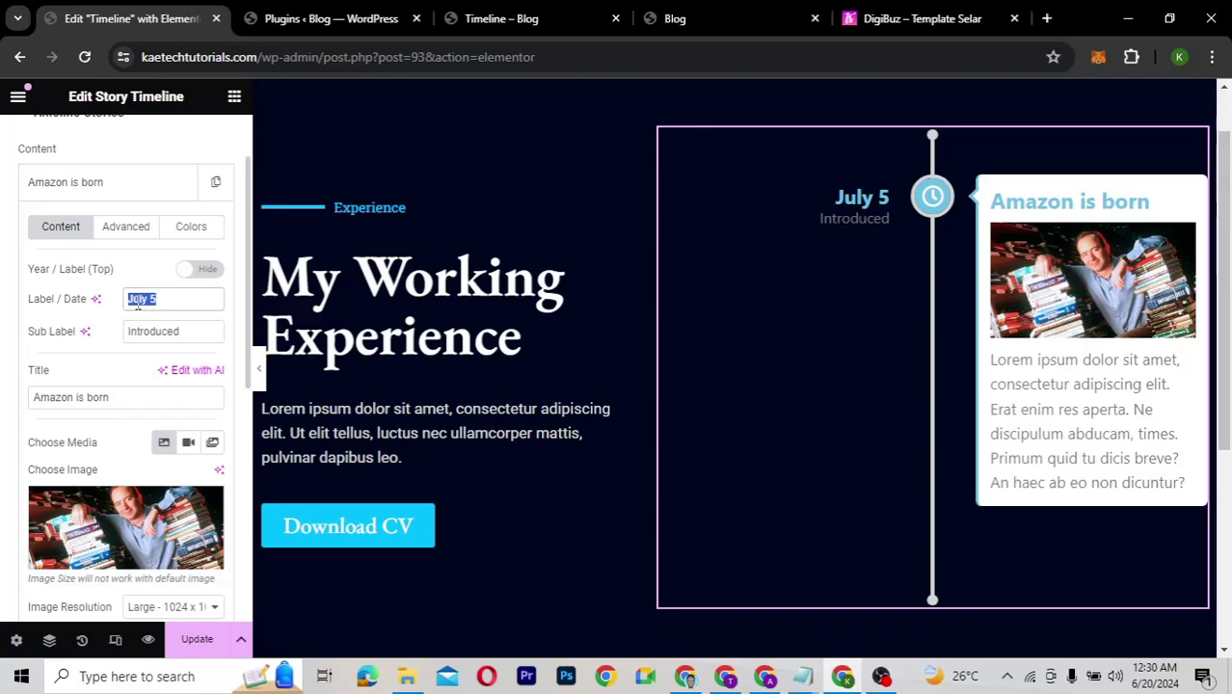
pyautogui.write('2011')
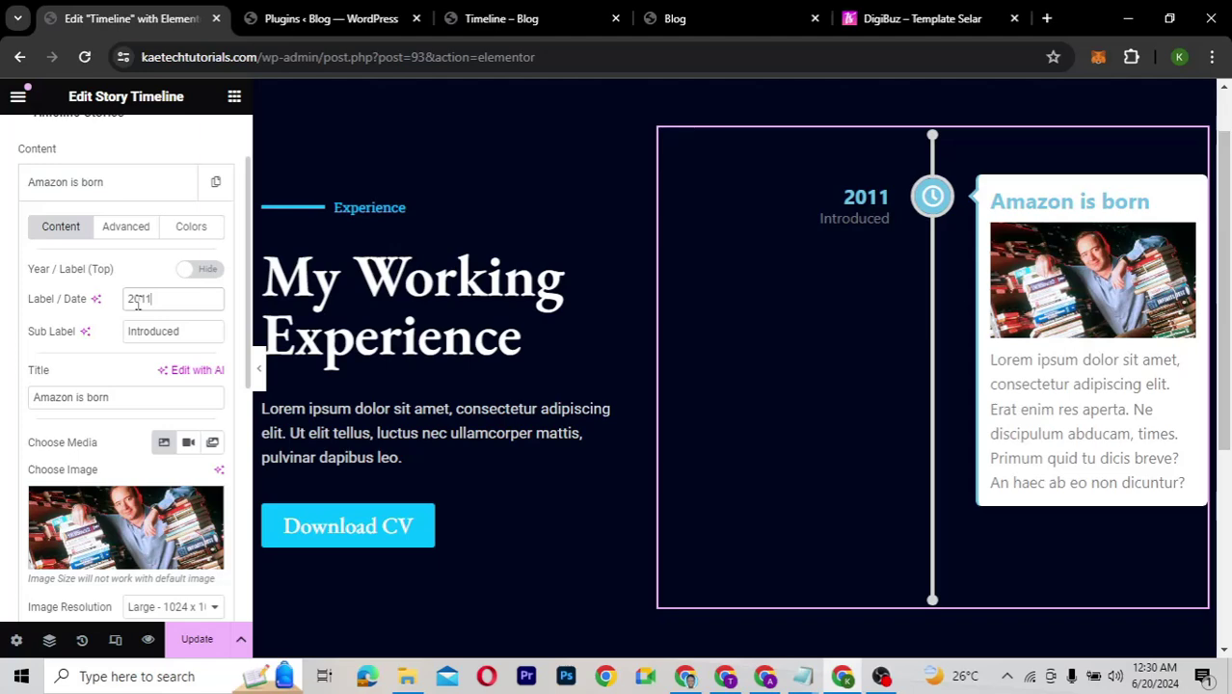
# Step: Clear the Sub Label of the 2011 timeline story and set its title to "Starting Point"
pyautogui.press('Tab')
pyautogui.press('BackSpace')
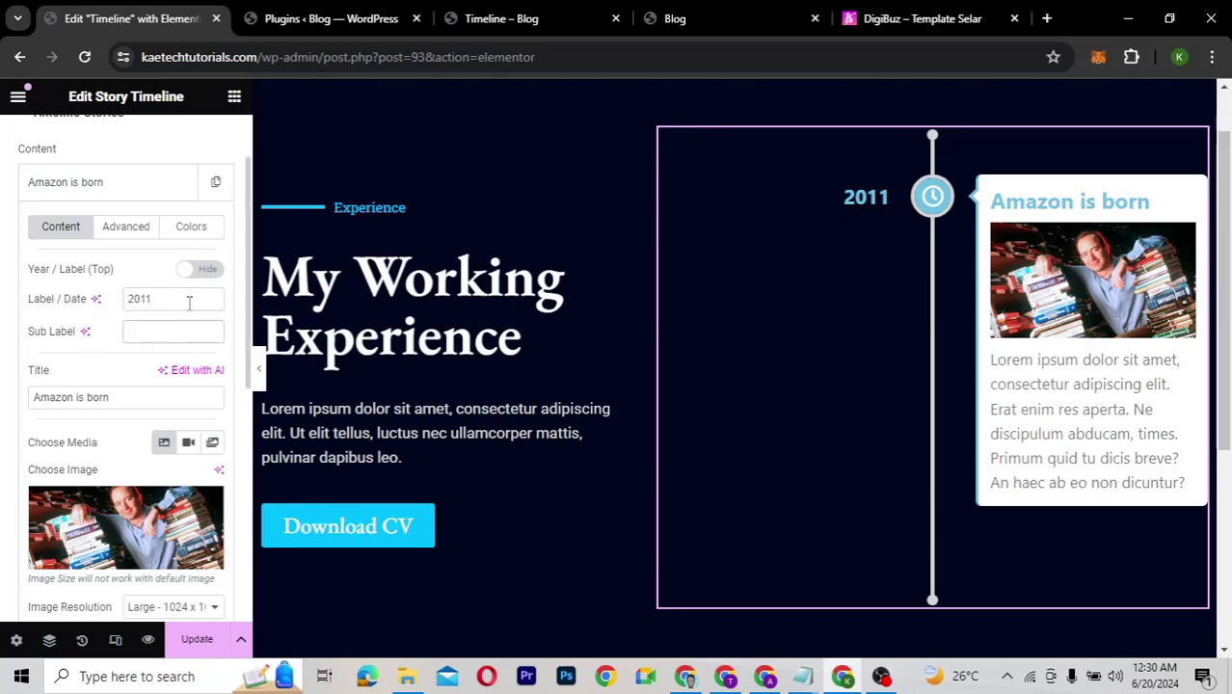
pyautogui.moveTo(120, 401); pyautogui.dragTo(12, 400)
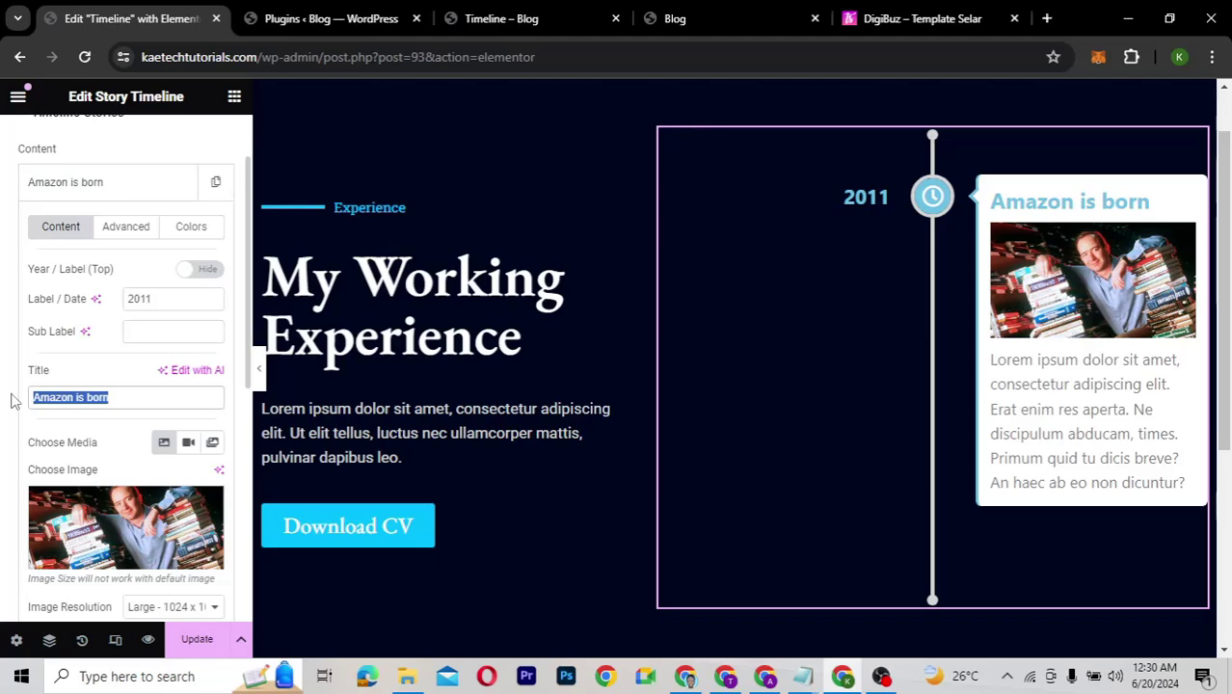
pyautogui.write('Starti')
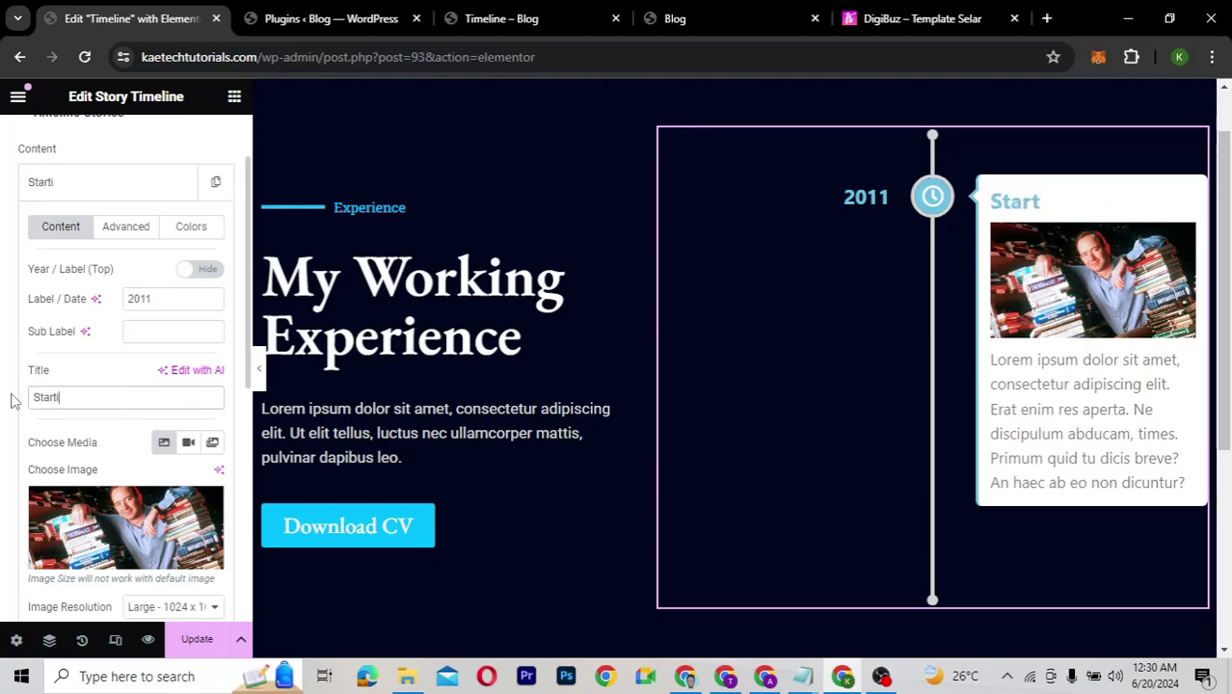
pyautogui.write('ng Point')
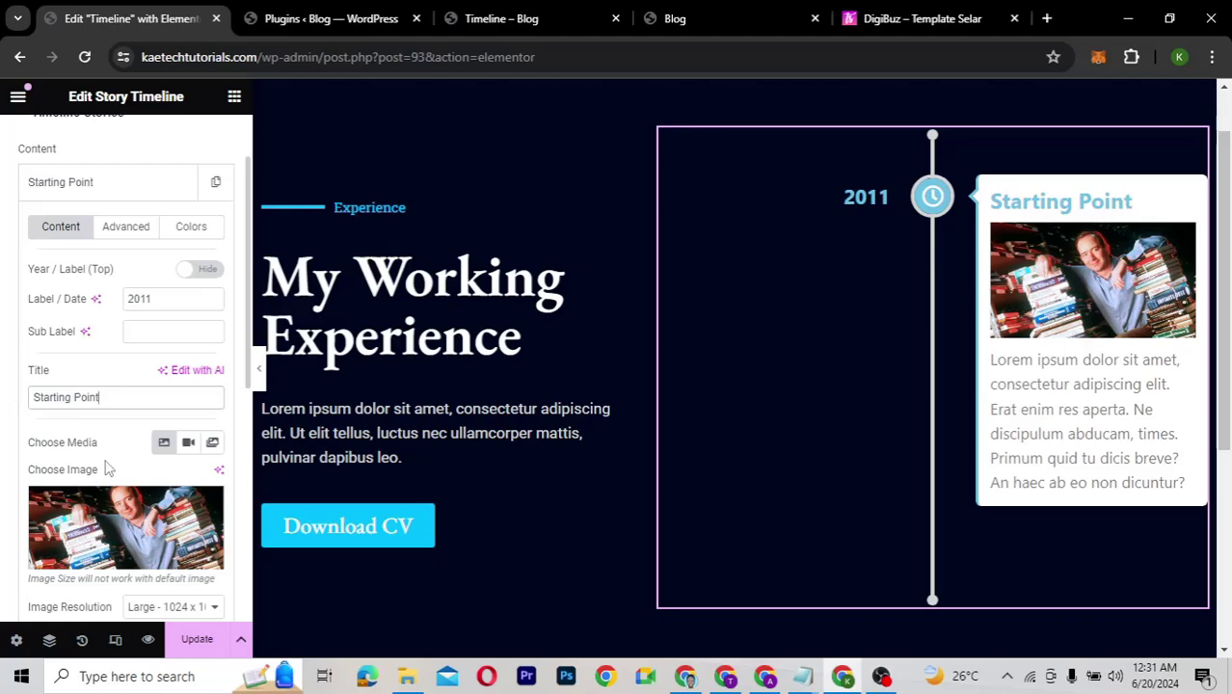
# Step: Remove the image from the "Starting Point" timeline story
pyautogui.scroll(-2, 104, 467)
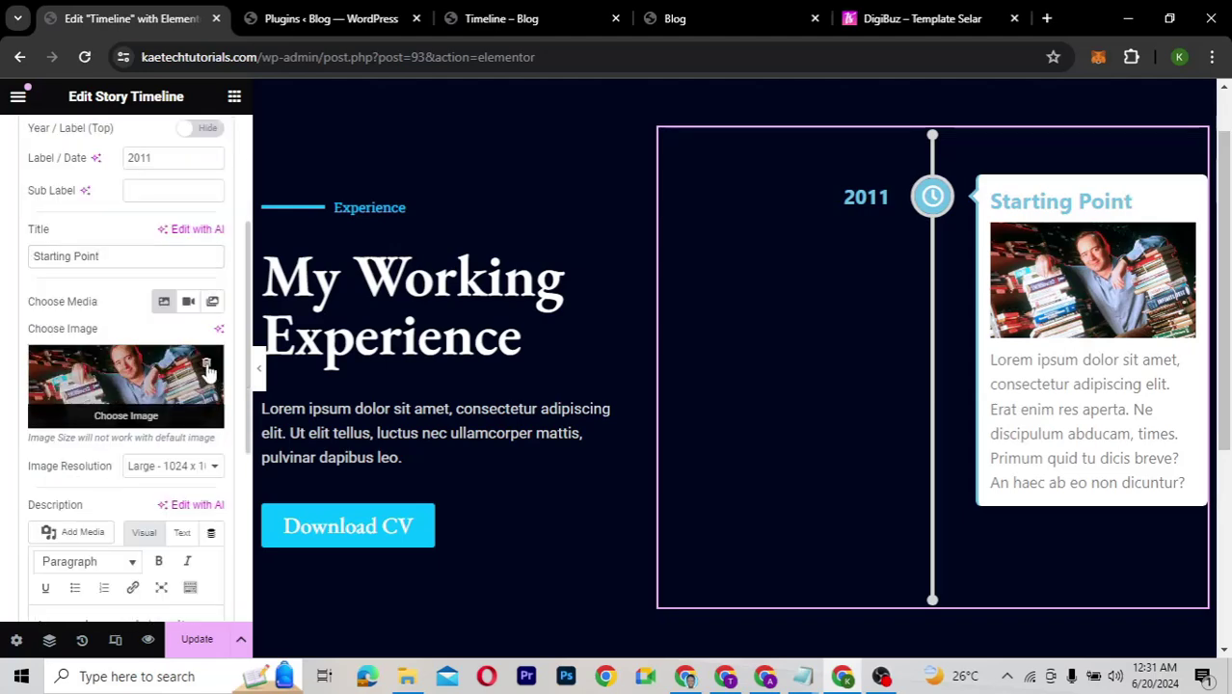
pyautogui.click(205, 365)
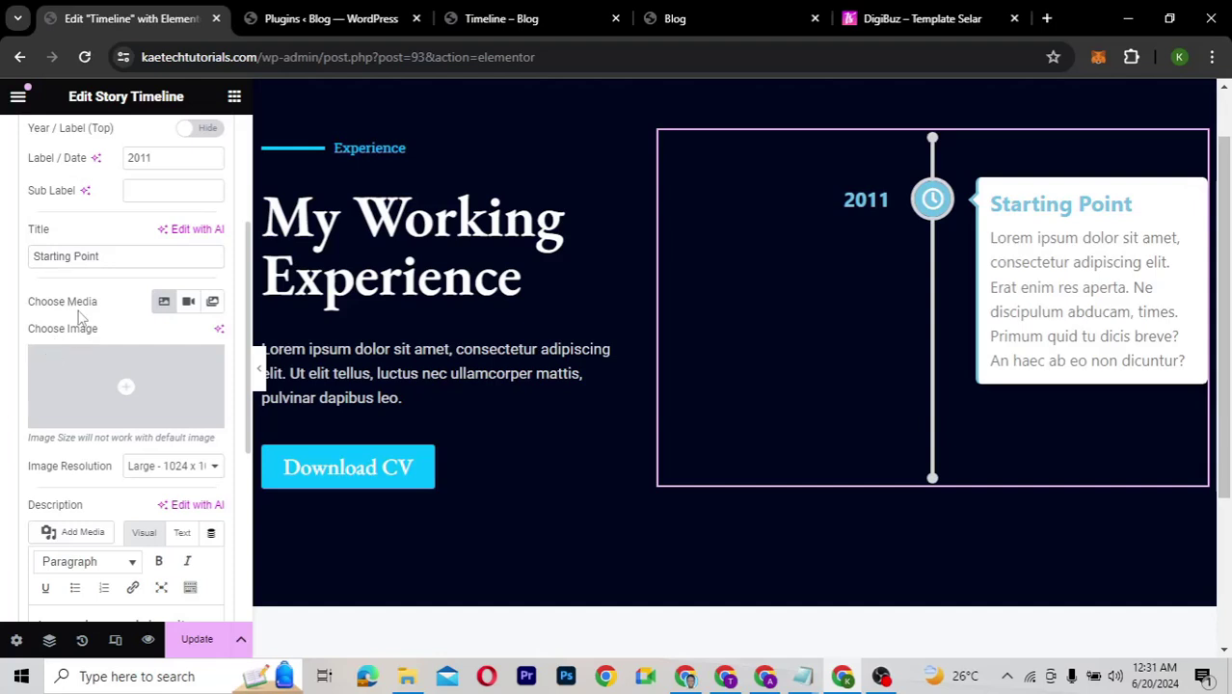
pyautogui.scroll(2, 80, 318)
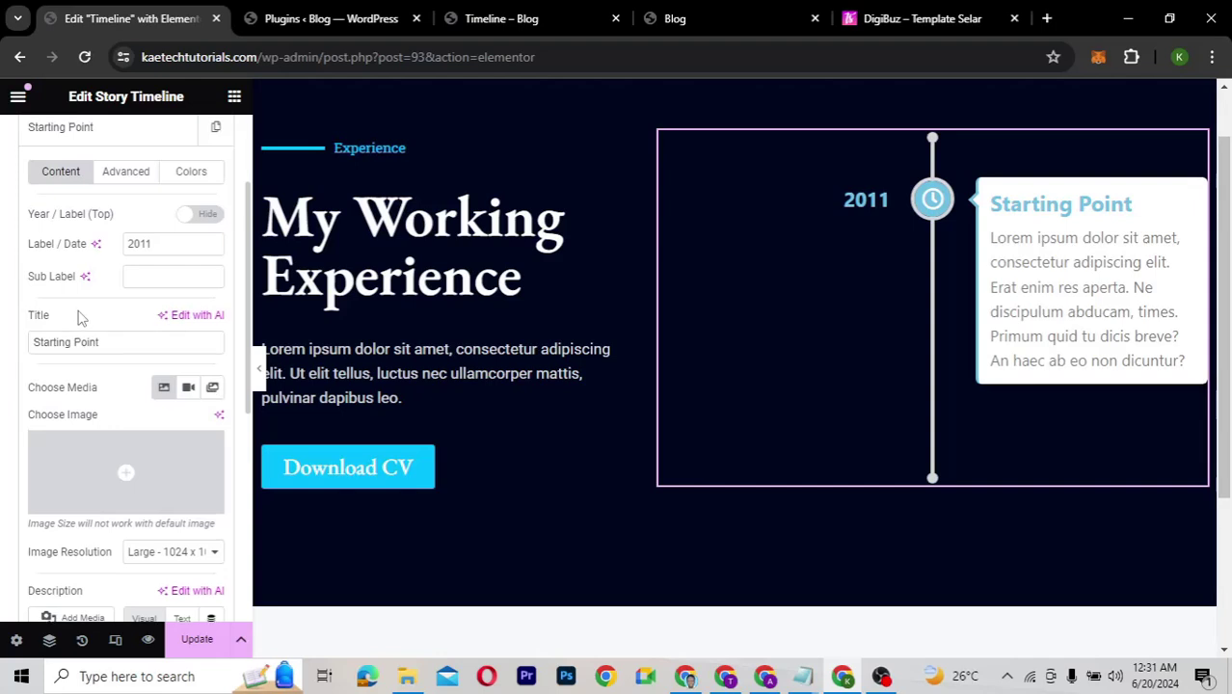
pyautogui.scroll(2, 80, 318)
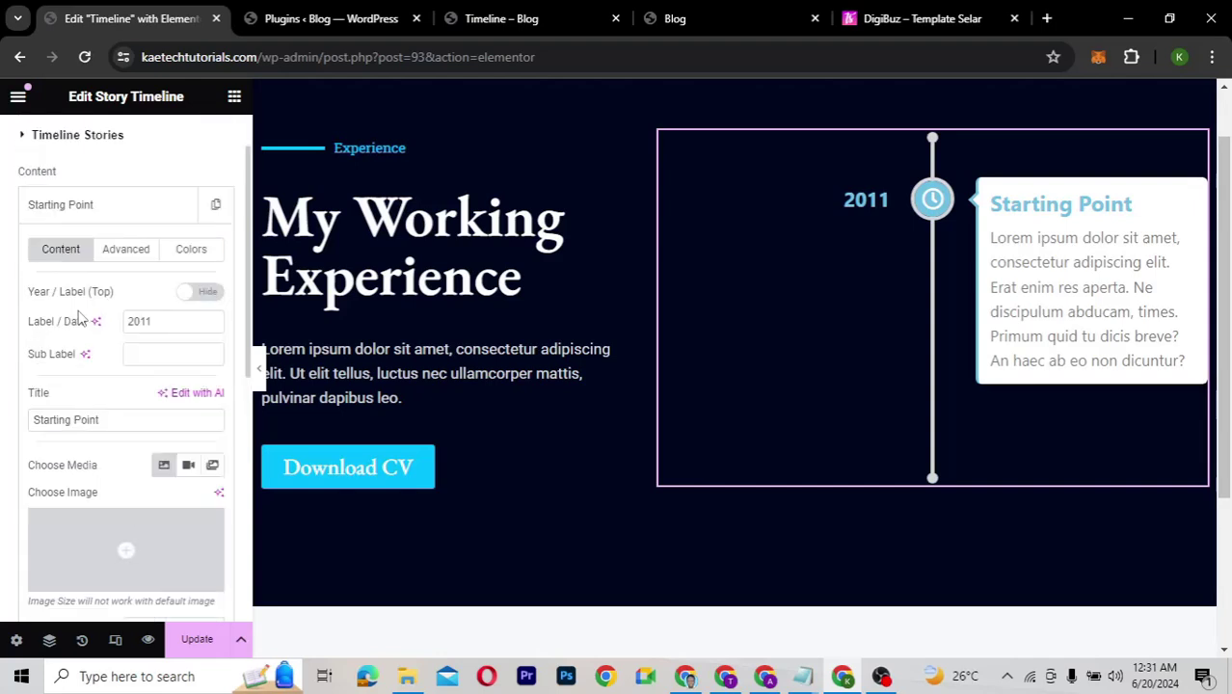
# Step: Shorten the "Starting Point" story's description by deleting everything after "Erat enim res aperta."
pyautogui.scroll(-7, 80, 318)
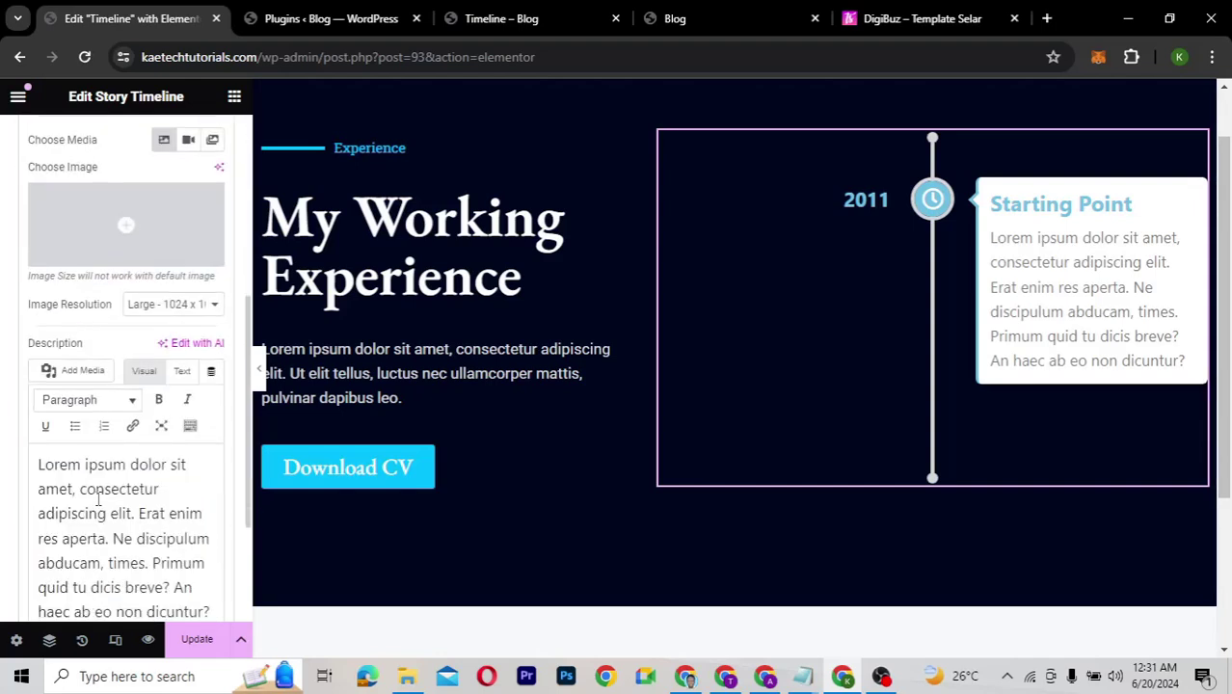
pyautogui.scroll(-3, 101, 421)
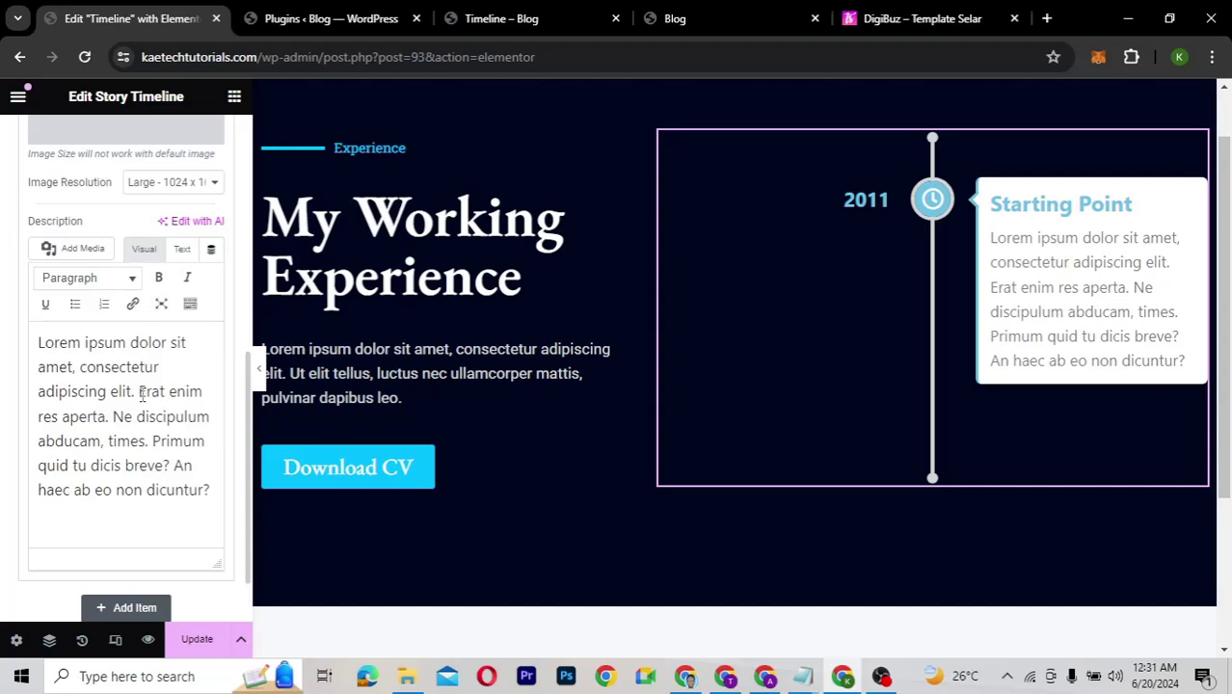
pyautogui.moveTo(113, 414); pyautogui.dragTo(221, 519)
pyautogui.press('BackSpace')
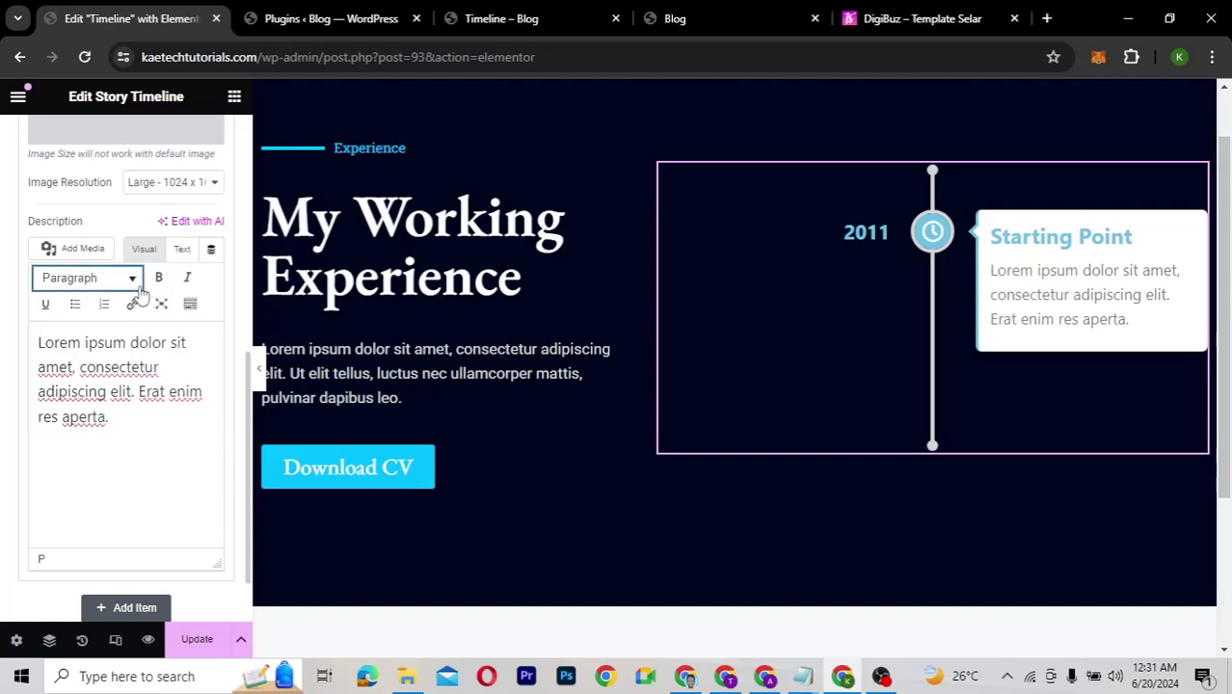
# Step: Set the layout of the Story Timeline widget to Vertical (Right Only)
pyautogui.scroll(6, 140, 294)
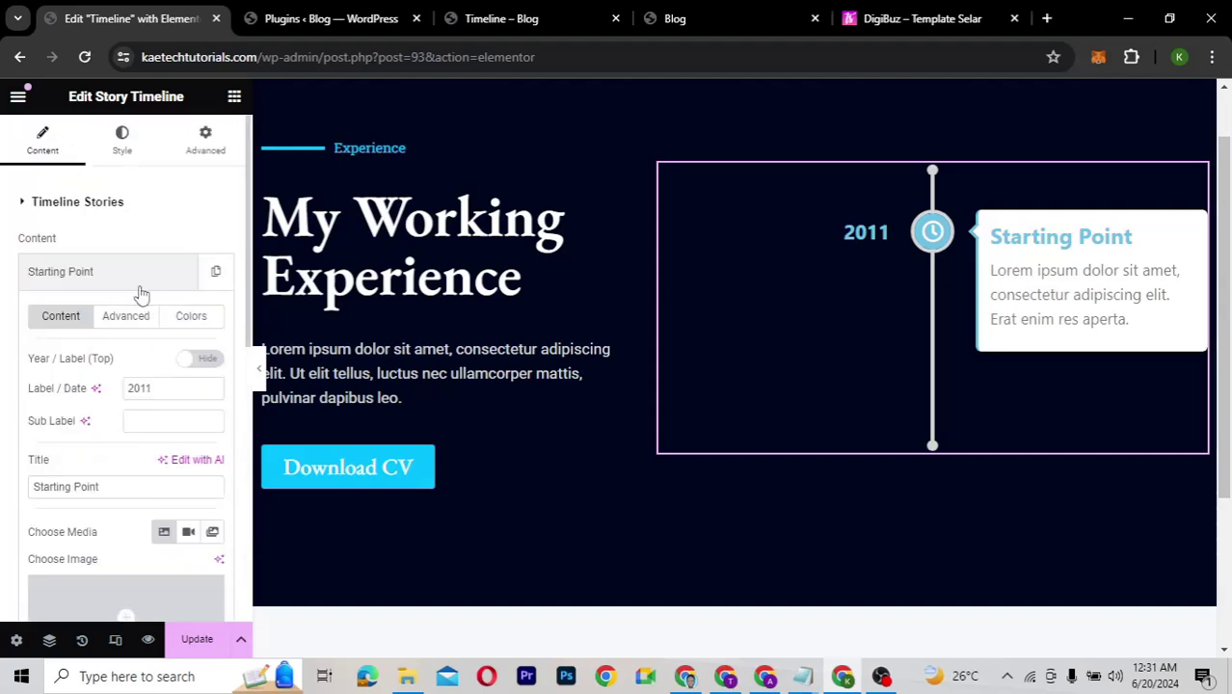
pyautogui.scroll(-6, 140, 294)
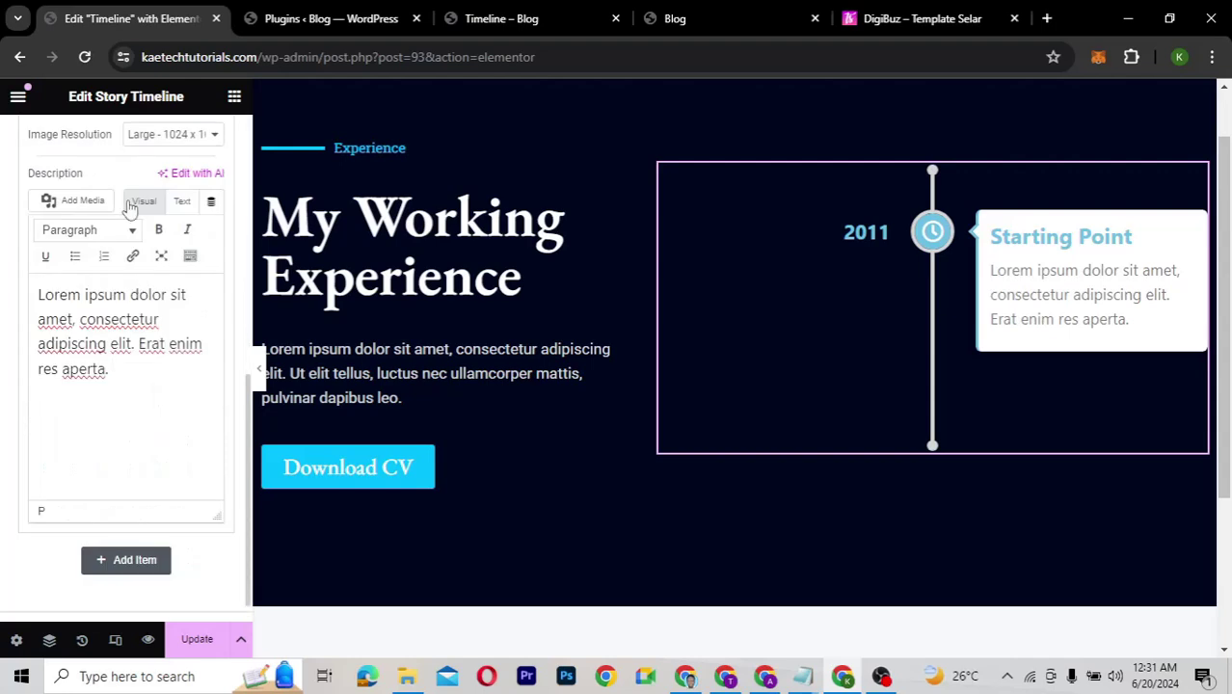
pyautogui.scroll(7, 130, 207)
pyautogui.click(102, 273)
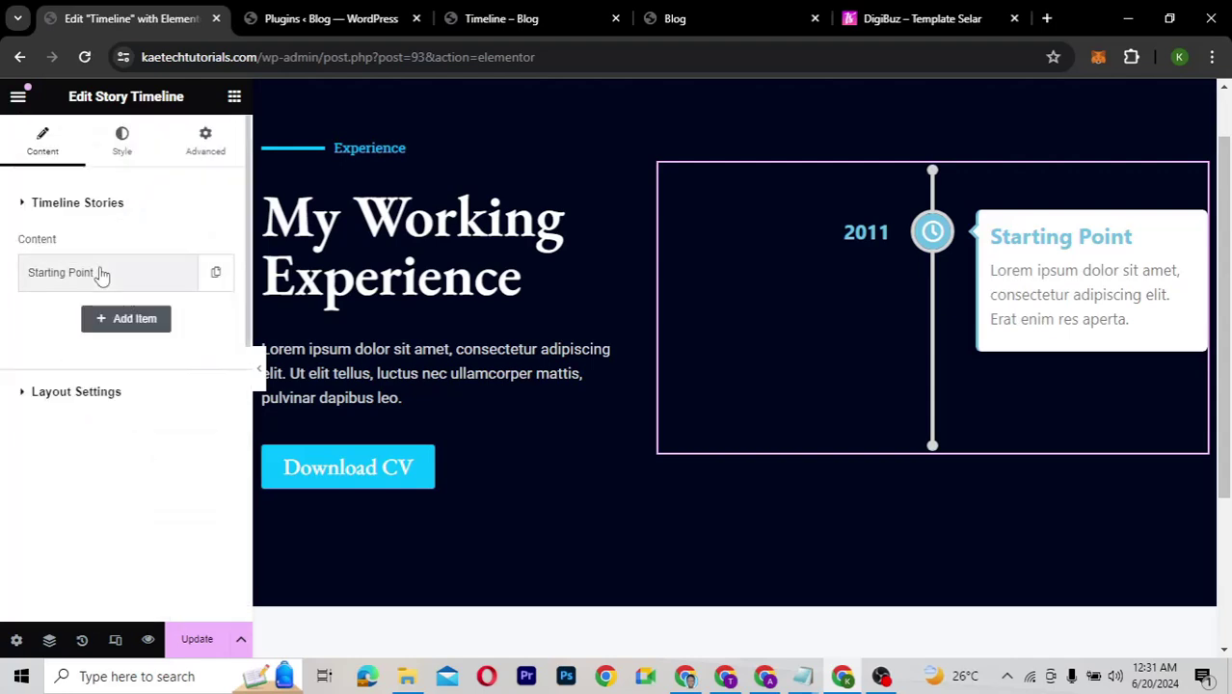
pyautogui.click(62, 394)
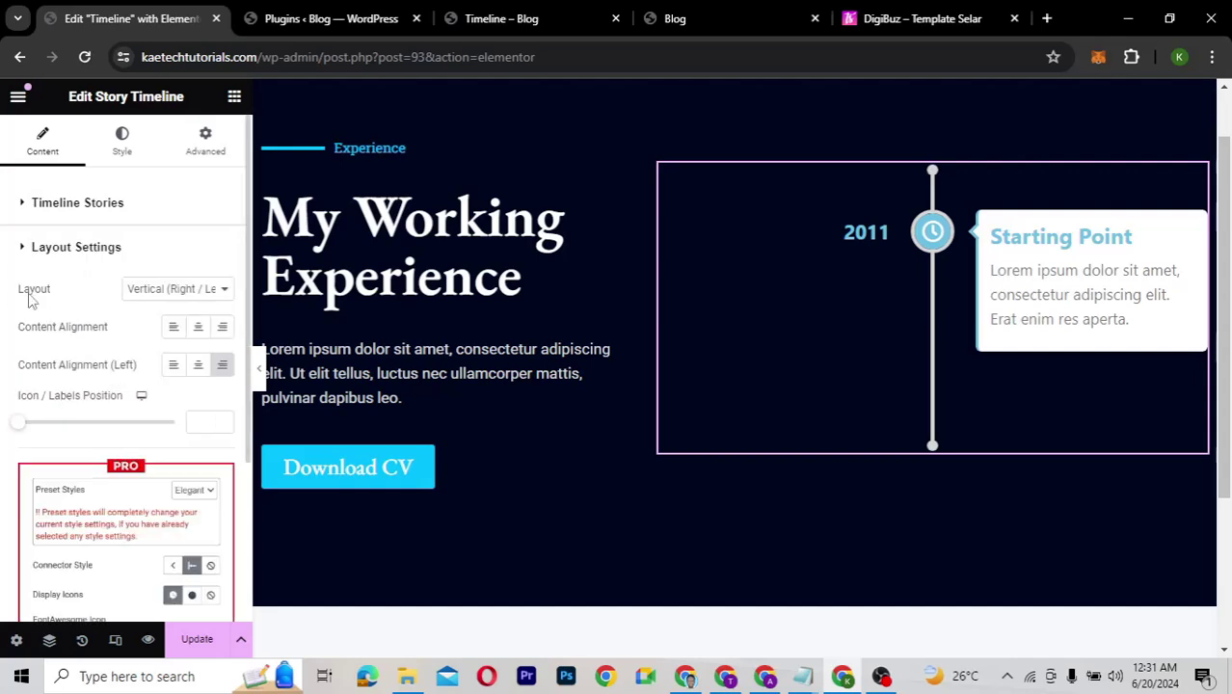
pyautogui.click(166, 295)
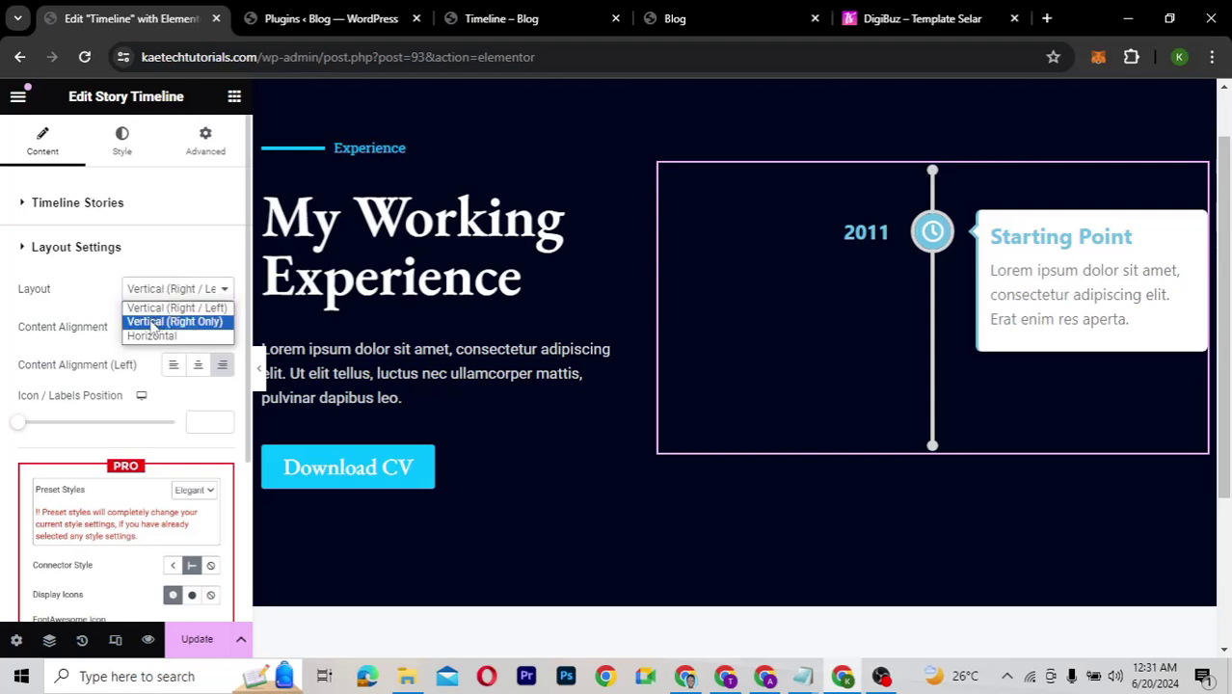
pyautogui.click(154, 323)
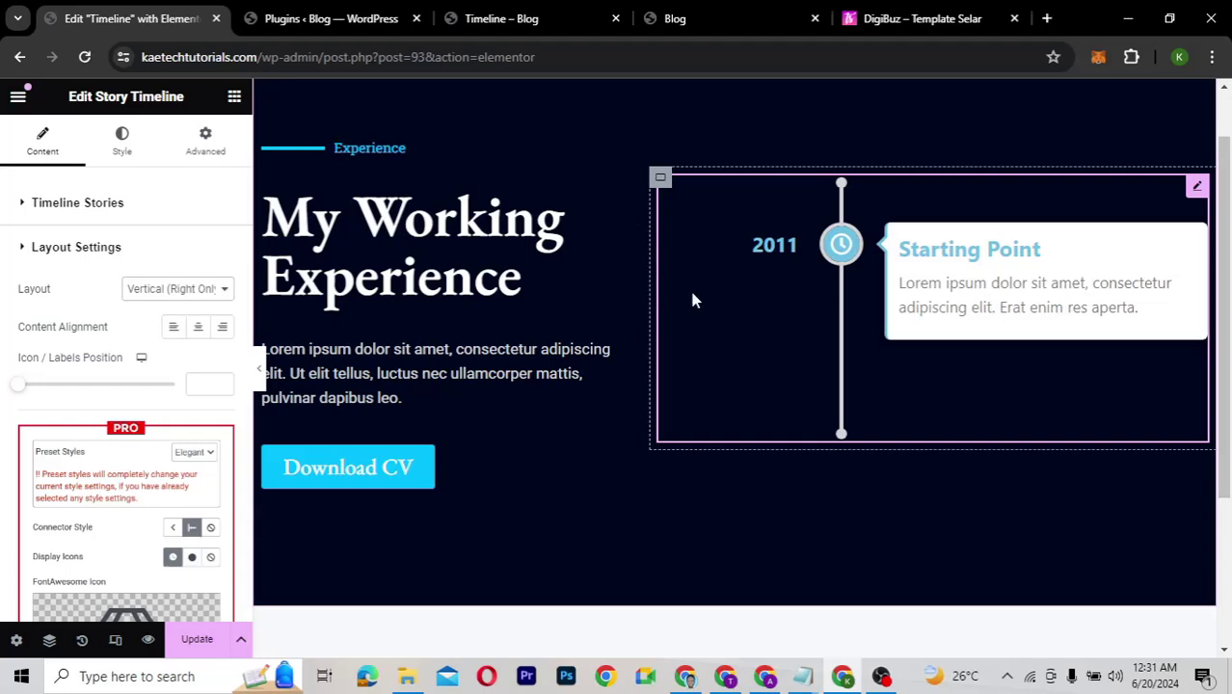
# Step: Extend the "Starting Point" story's description with a copy of its "consectetur adipiscing elit. Erat enim res aperta." text at the end
pyautogui.click(93, 210)
pyautogui.click(96, 269)
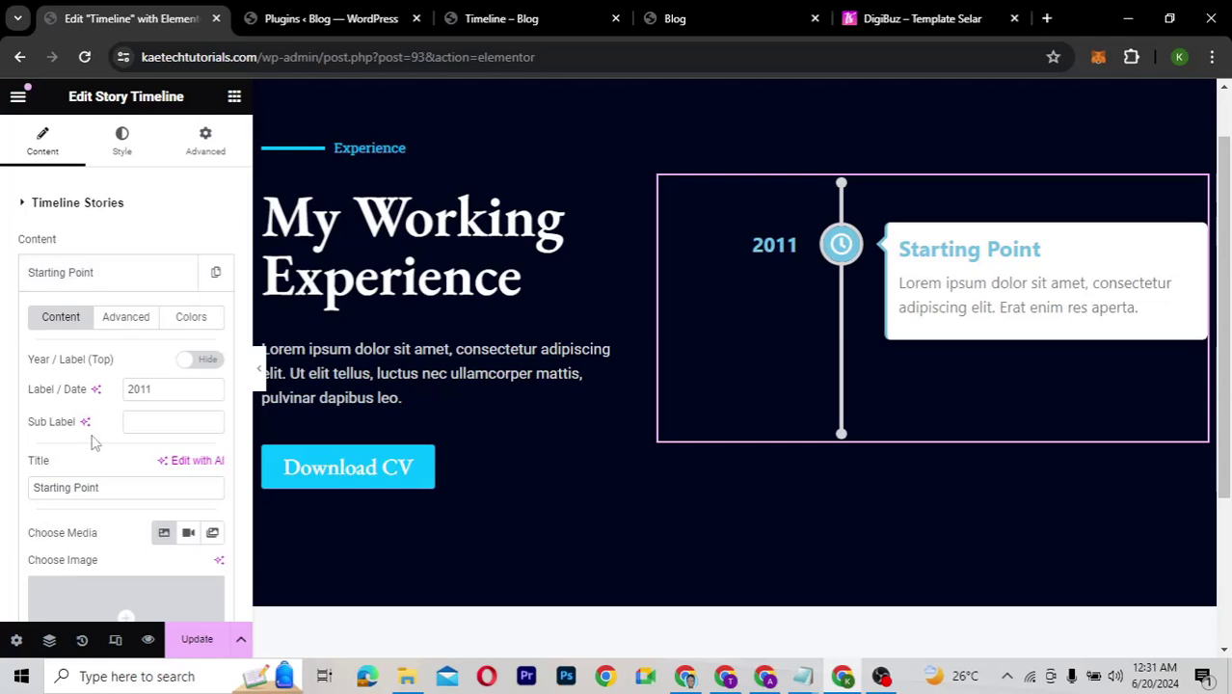
pyautogui.scroll(-3, 92, 444)
pyautogui.scroll(-1, 102, 515)
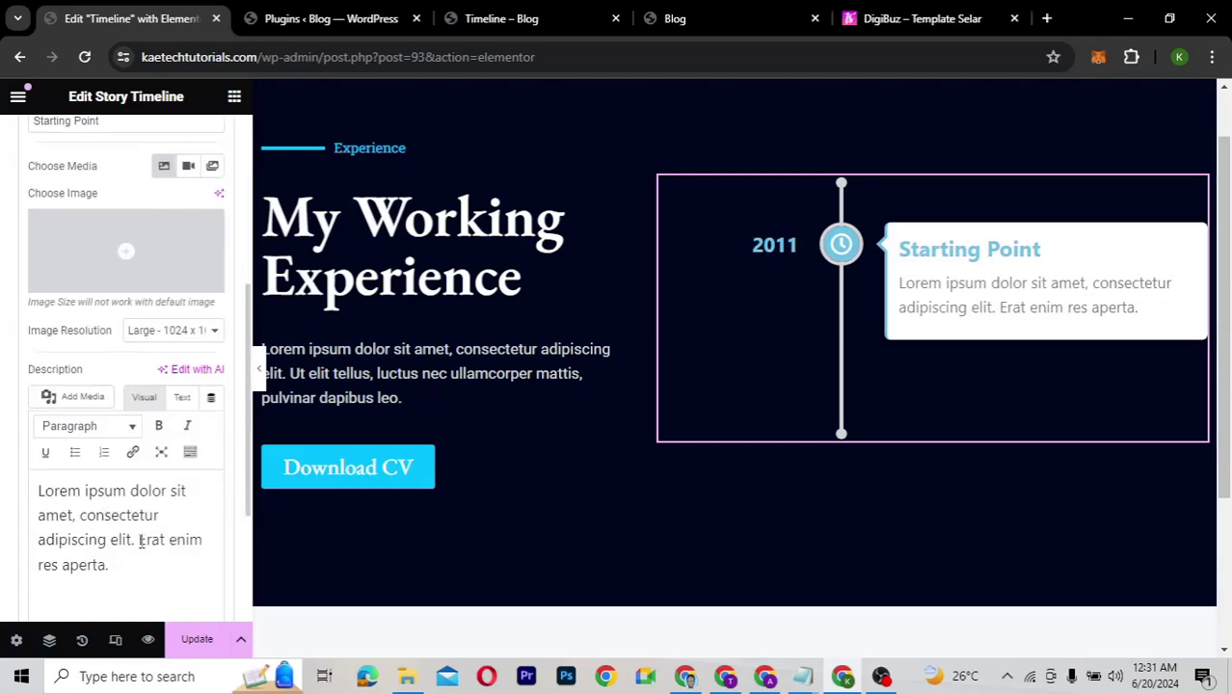
pyautogui.moveTo(80, 515); pyautogui.dragTo(171, 584)
pyautogui.hotkey('ctrl', 'c')
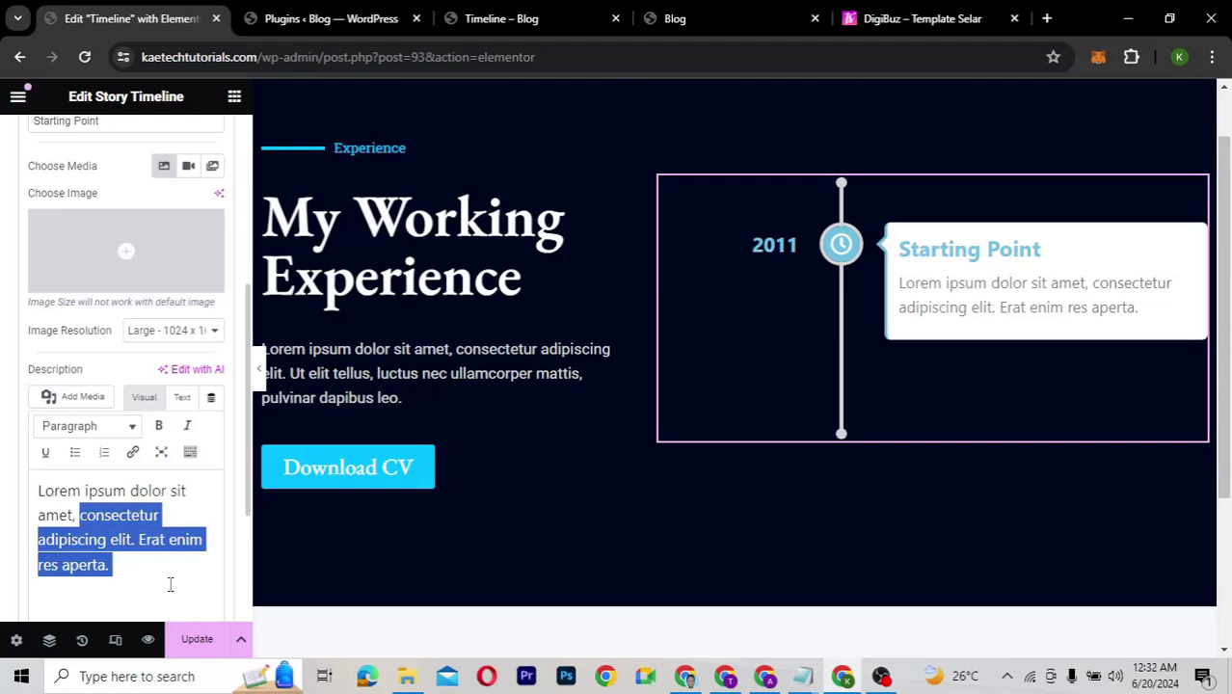
pyautogui.click(166, 571)
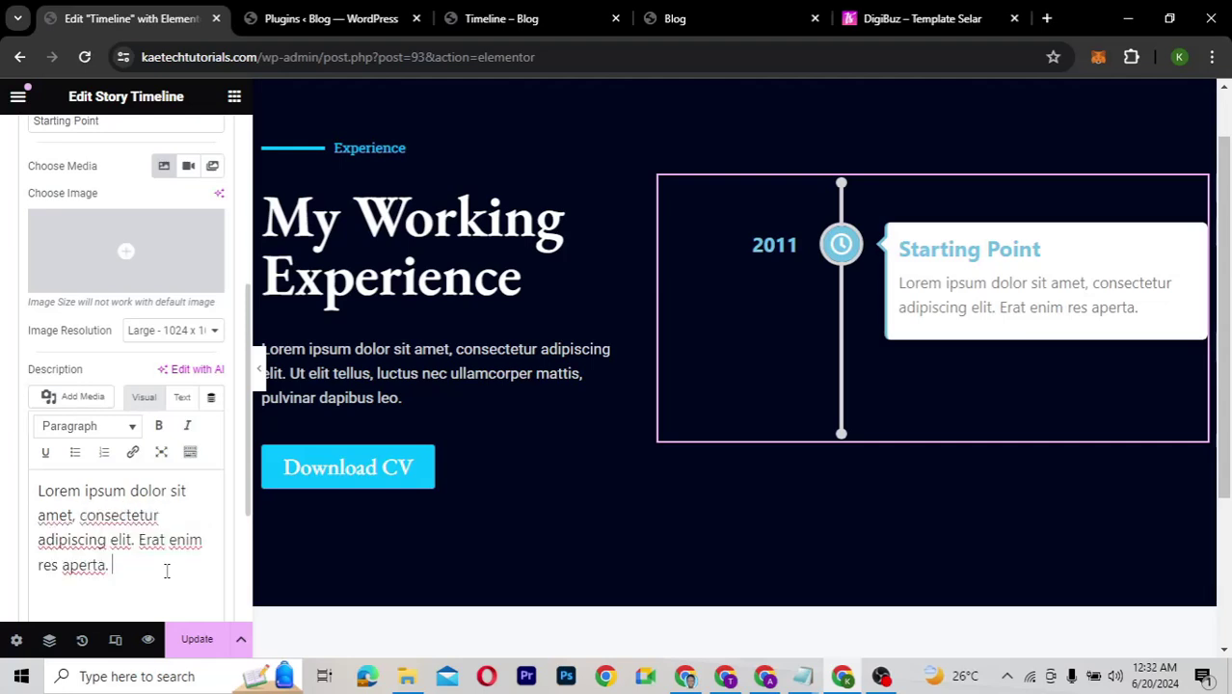
pyautogui.hotkey('ctrl', 'v')
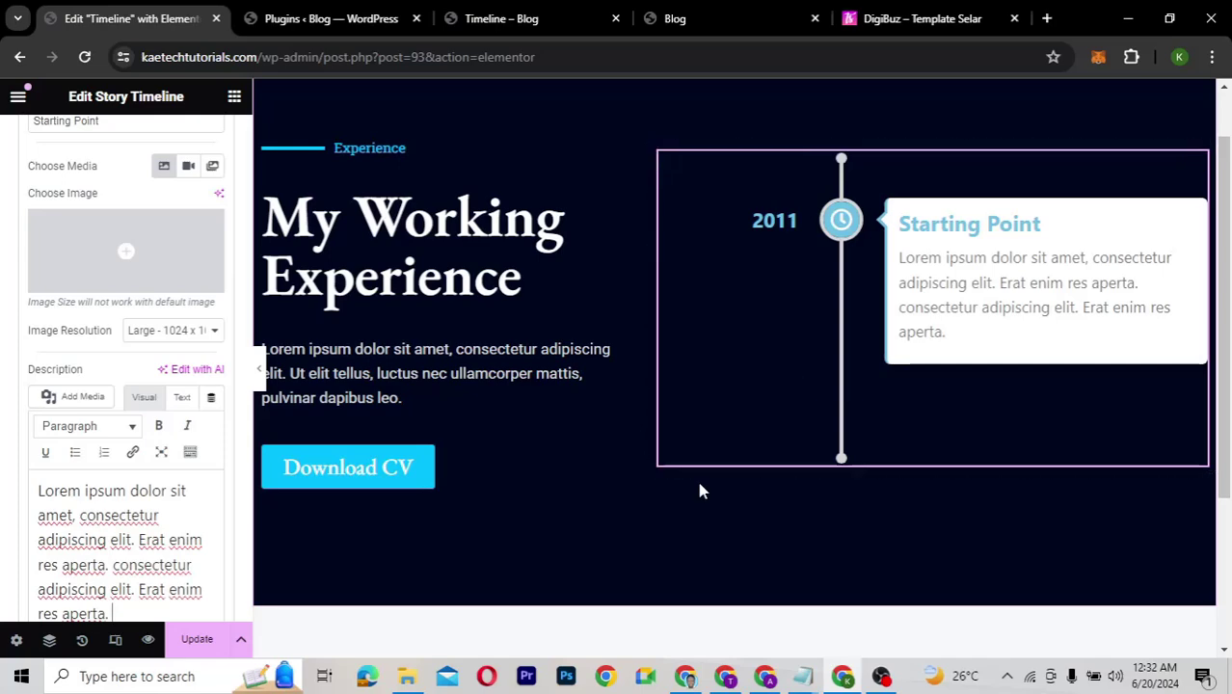
# Step: Set the timeline's Line Color to the global color Sea Blue
pyautogui.scroll(4, 63, 352)
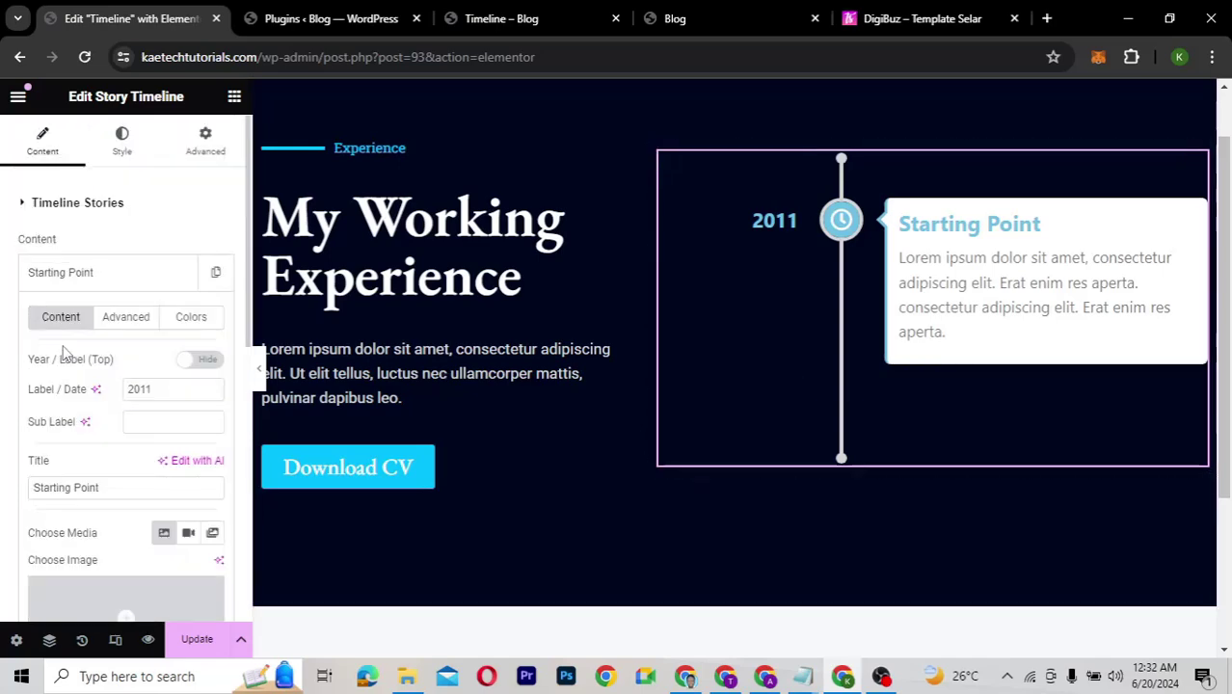
pyautogui.click(121, 139)
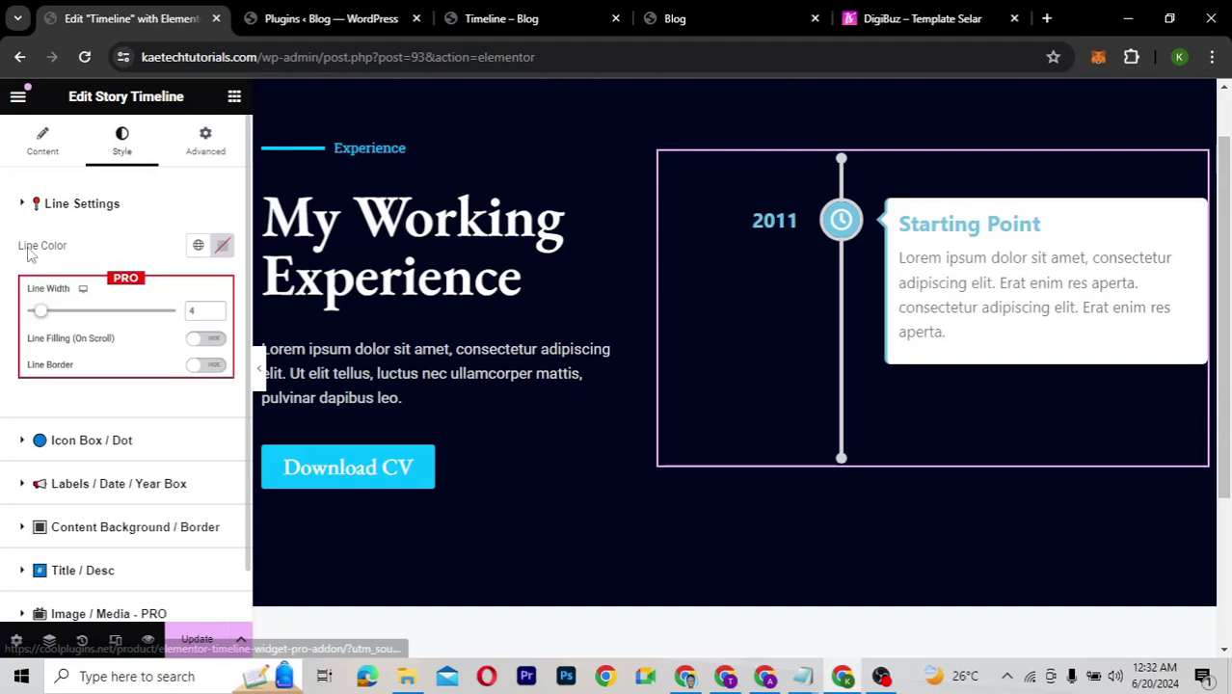
pyautogui.click(197, 247)
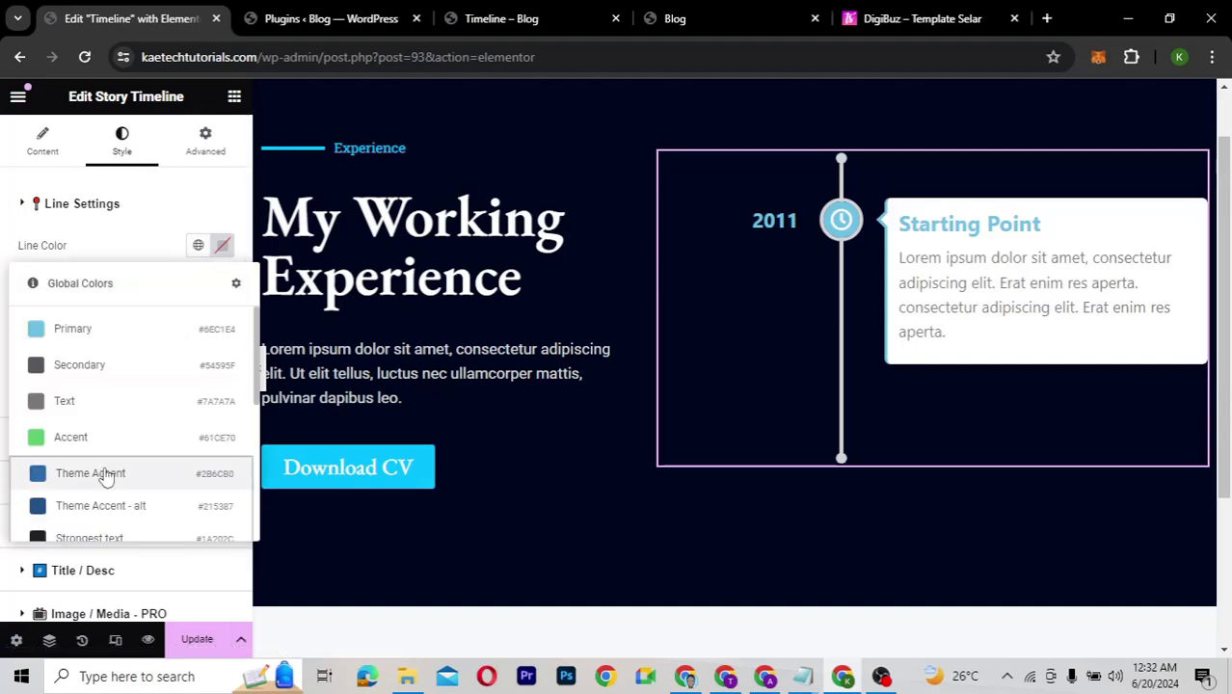
pyautogui.scroll(-5, 91, 477)
pyautogui.click(91, 487)
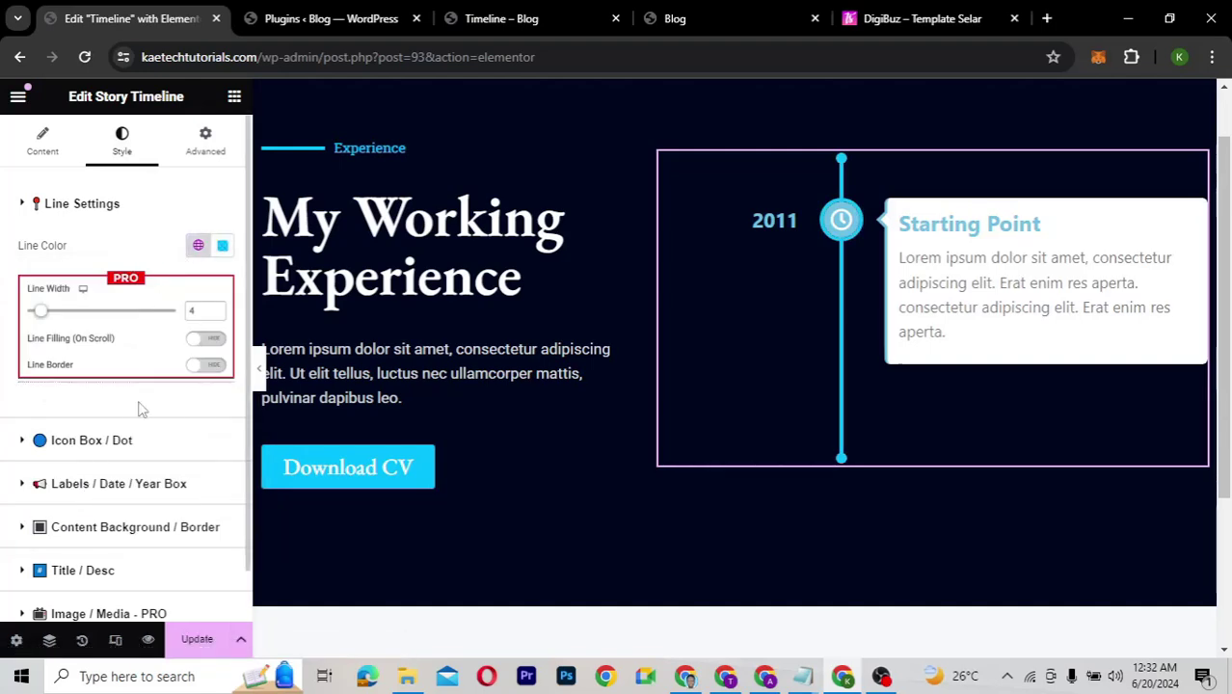
# Step: Set the timeline's Icon / Dot Background to the global color Accent
pyautogui.click(126, 445)
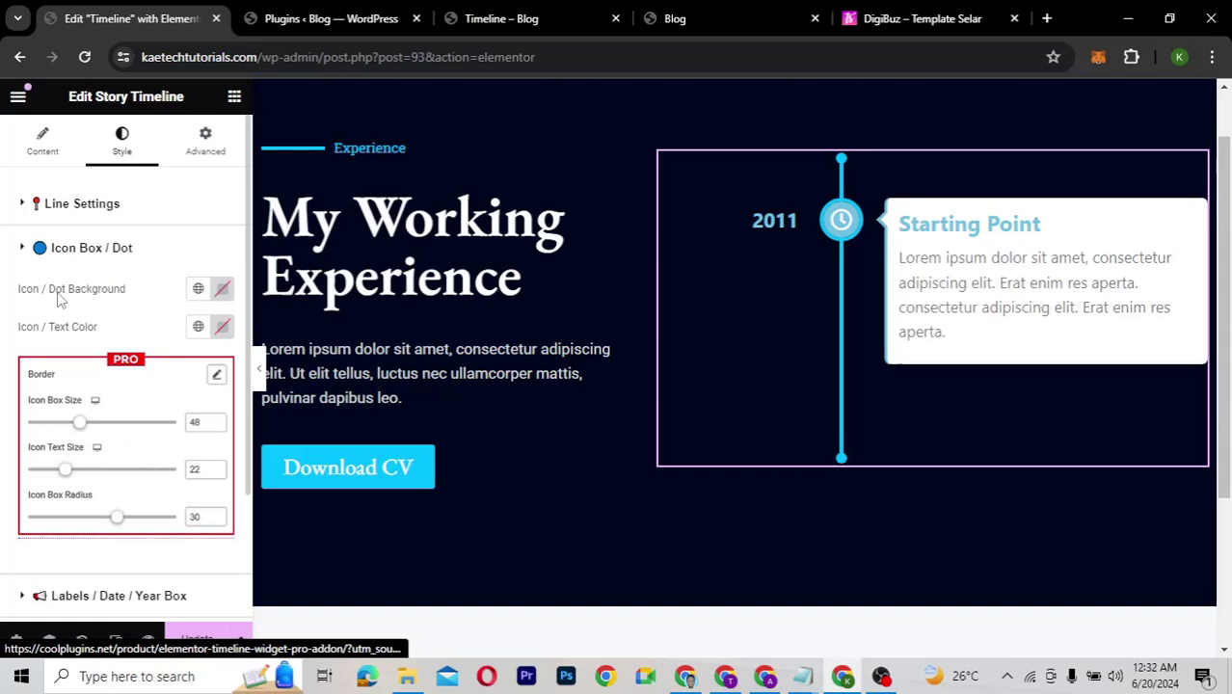
pyautogui.click(199, 289)
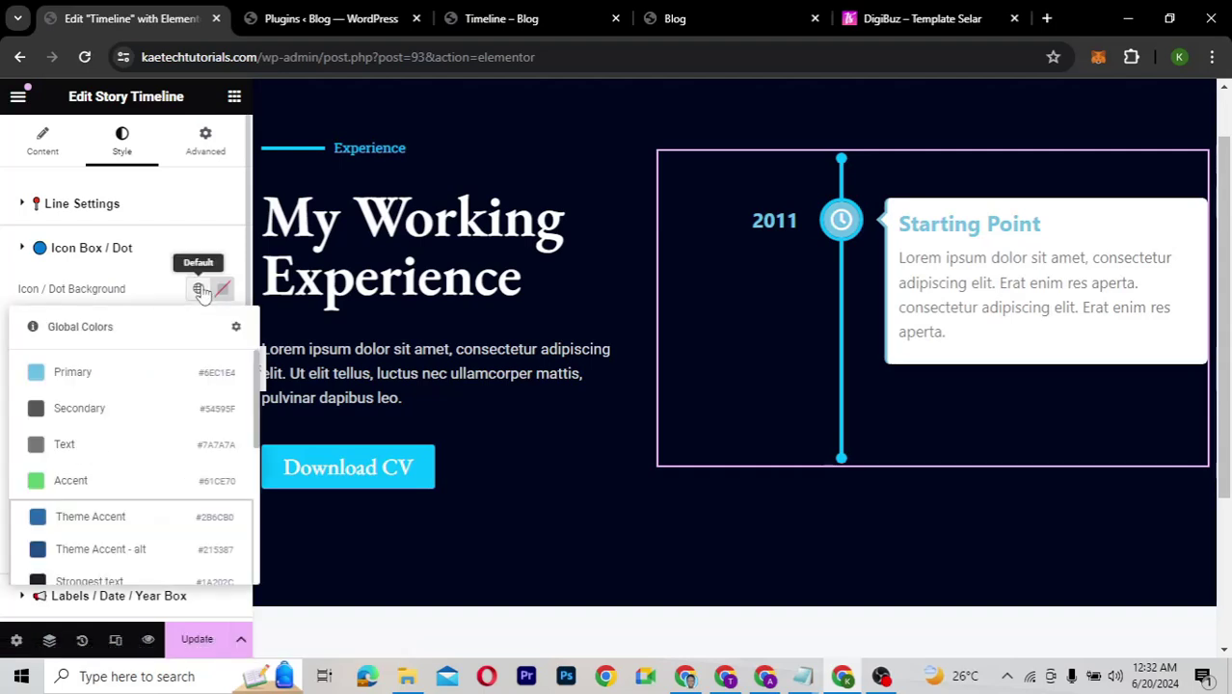
pyautogui.scroll(-5, 104, 472)
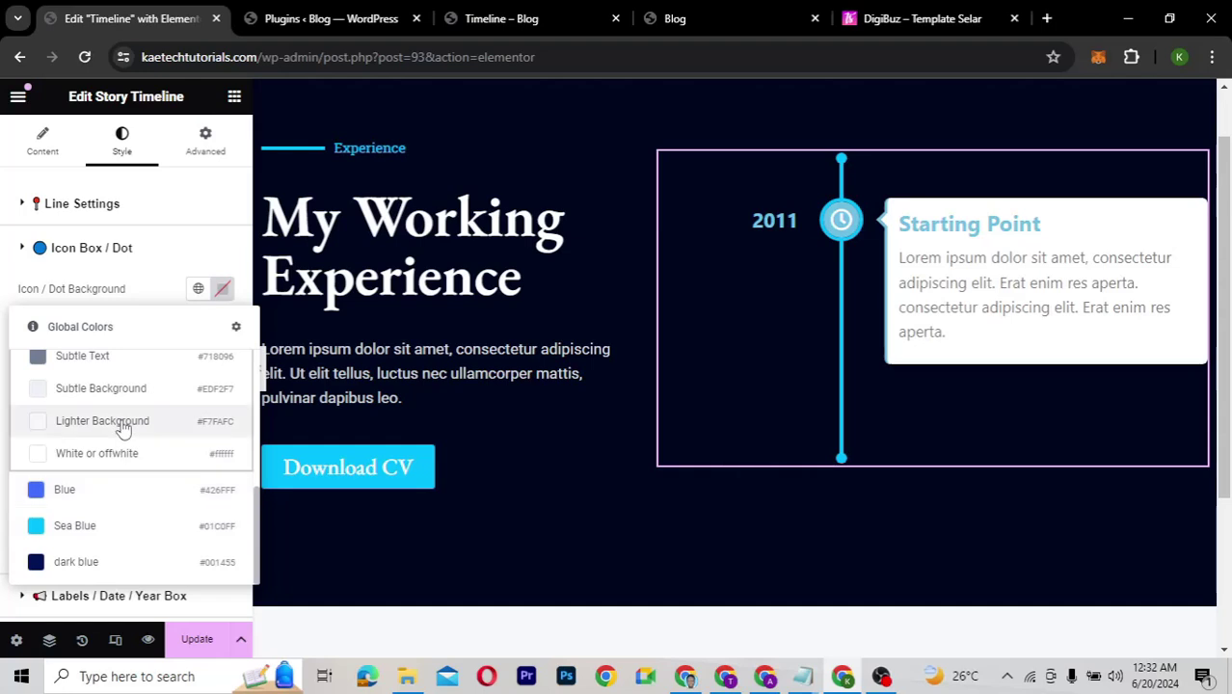
pyautogui.scroll(3, 122, 428)
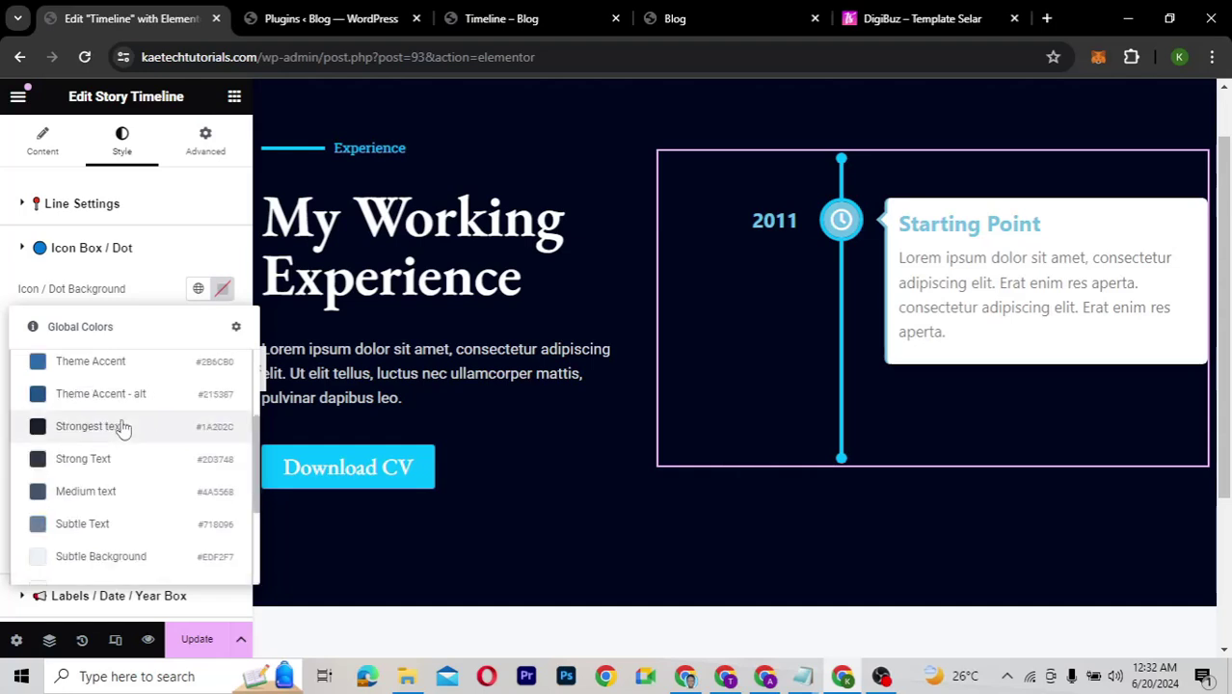
pyautogui.scroll(3, 122, 428)
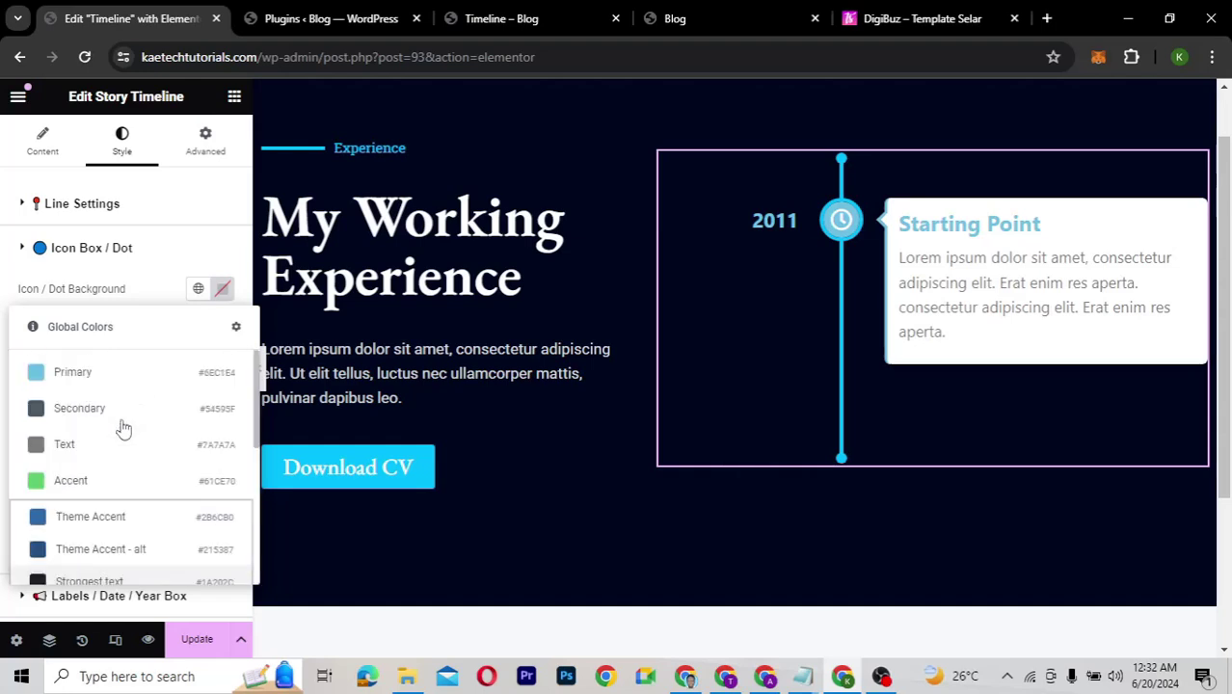
pyautogui.click(88, 480)
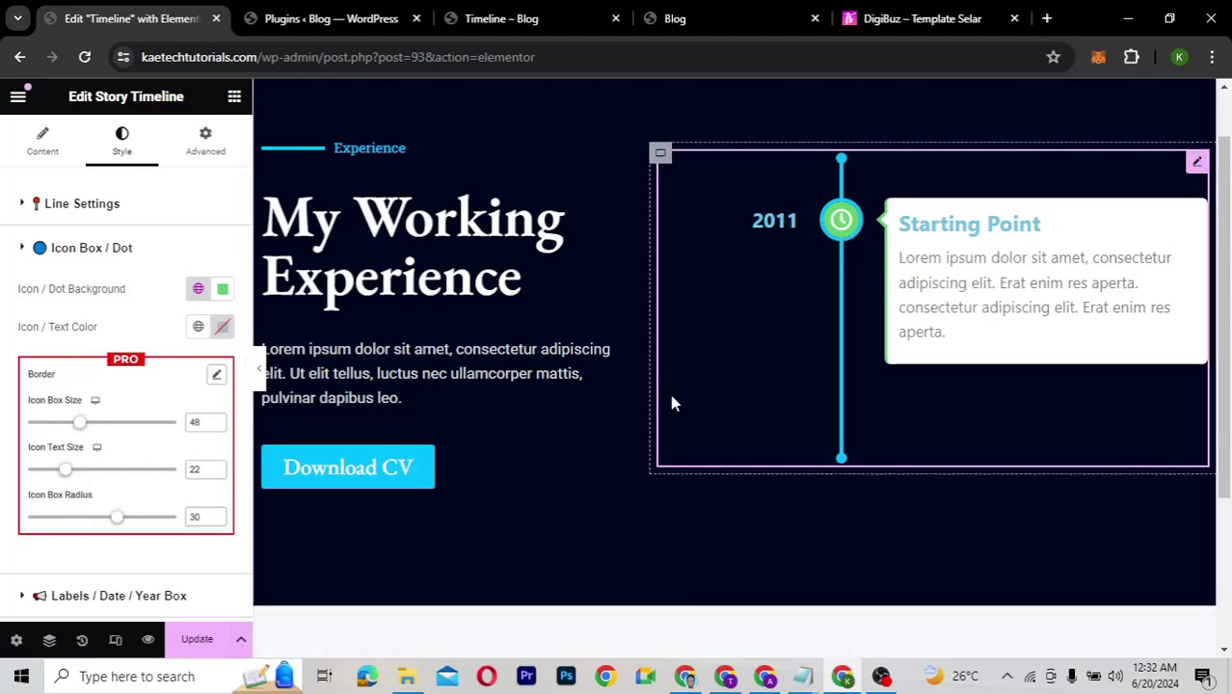
# Step: Set the timeline's Icon / Dot Background to the custom orange #F09900
pyautogui.click(199, 291)
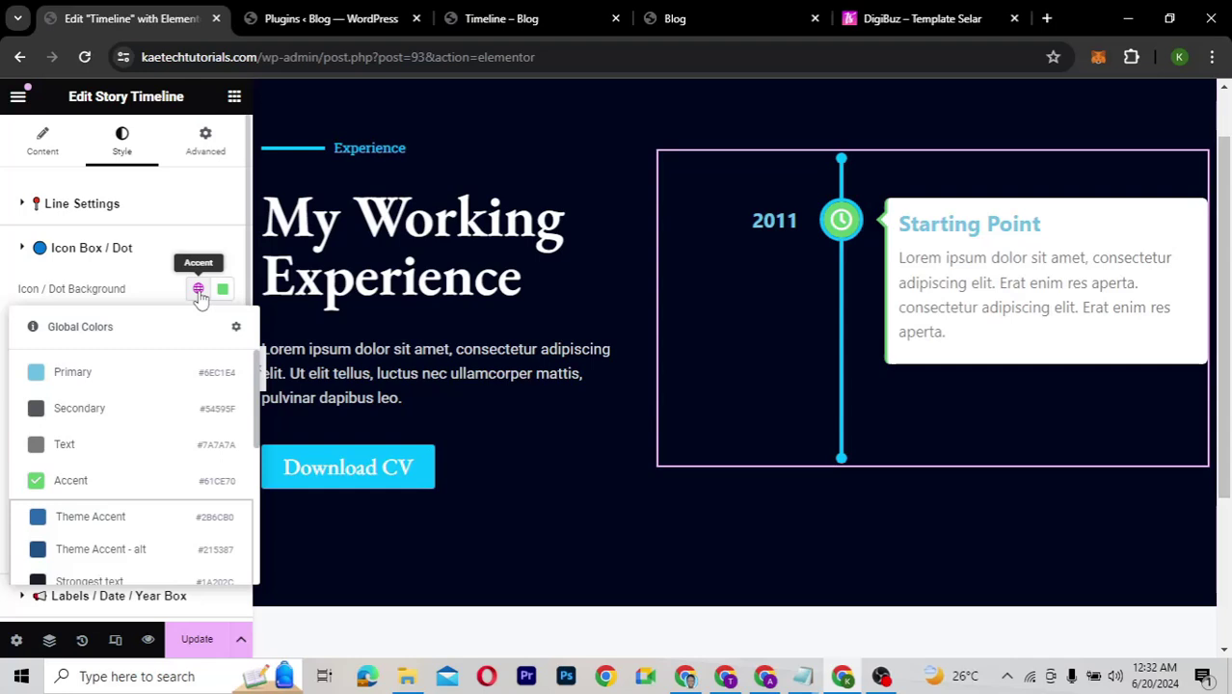
pyautogui.click(222, 291)
pyautogui.click(222, 294)
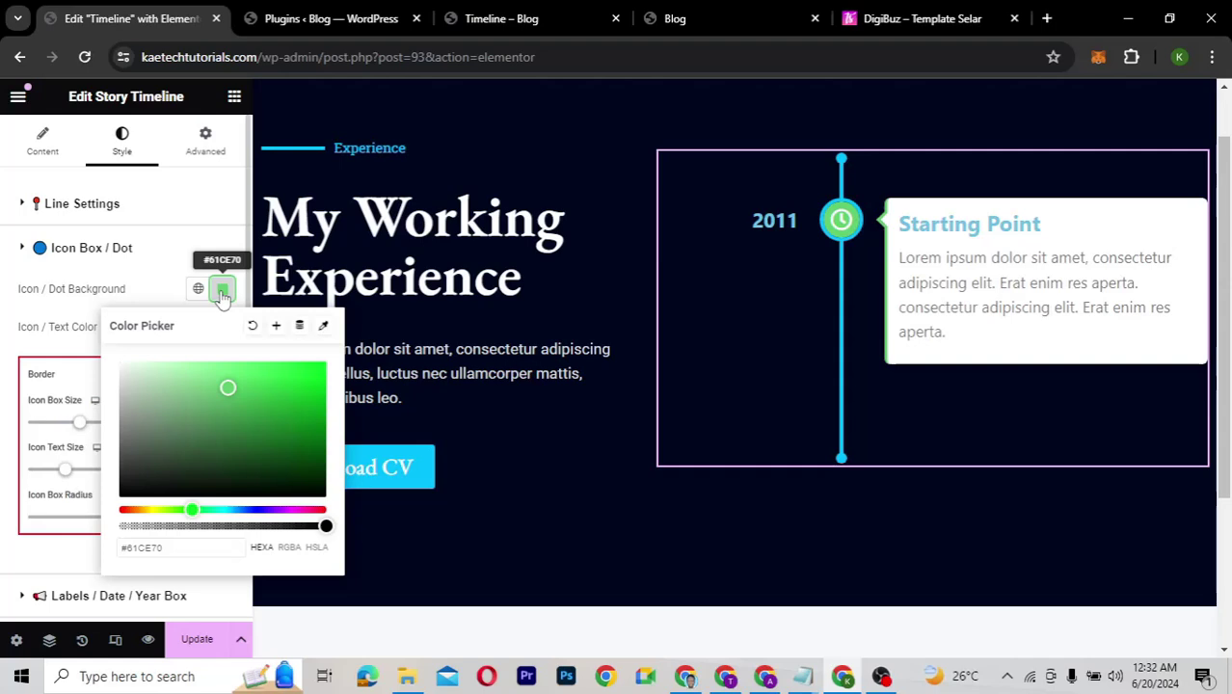
pyautogui.moveTo(192, 510); pyautogui.dragTo(143, 511)
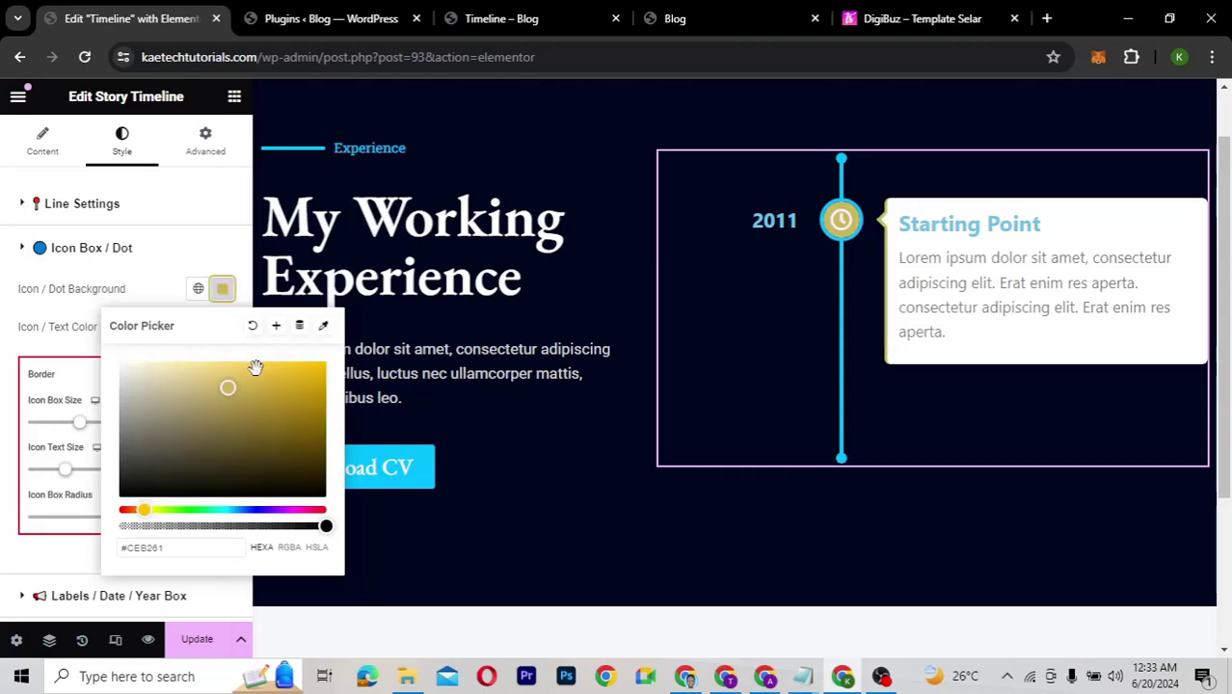
pyautogui.moveTo(227, 388); pyautogui.dragTo(291, 468)
pyautogui.click(327, 377)
pyautogui.moveTo(327, 377); pyautogui.dragTo(328, 370)
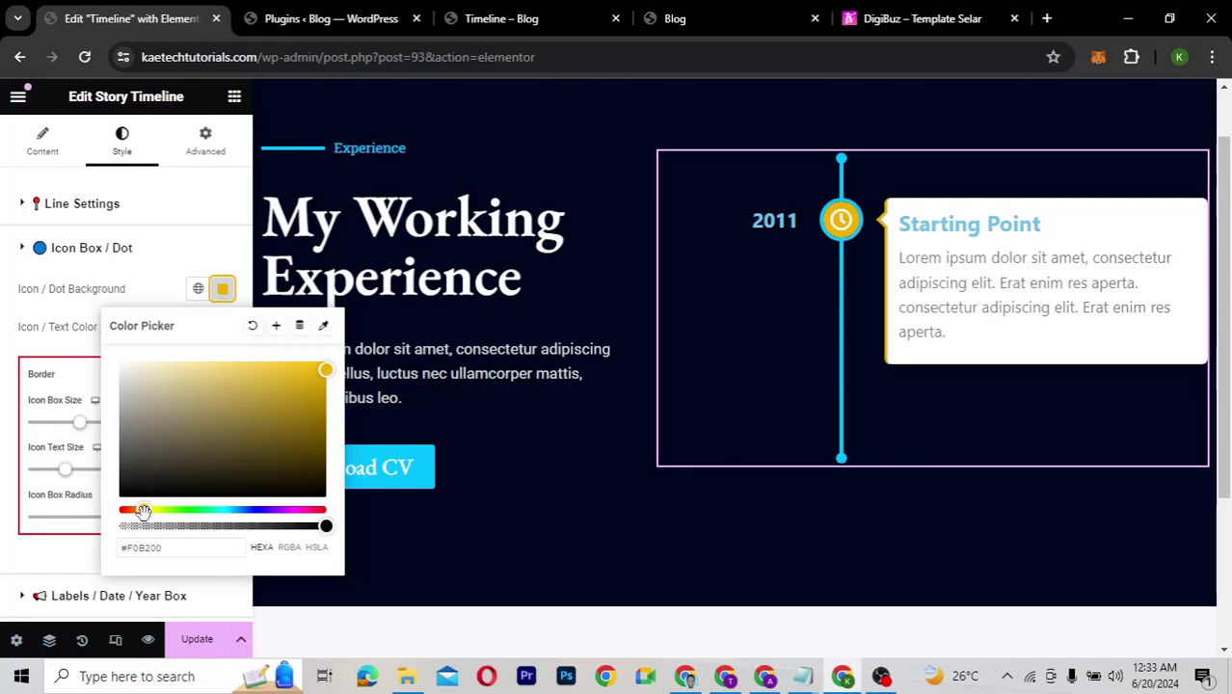
pyautogui.moveTo(144, 512); pyautogui.dragTo(140, 513)
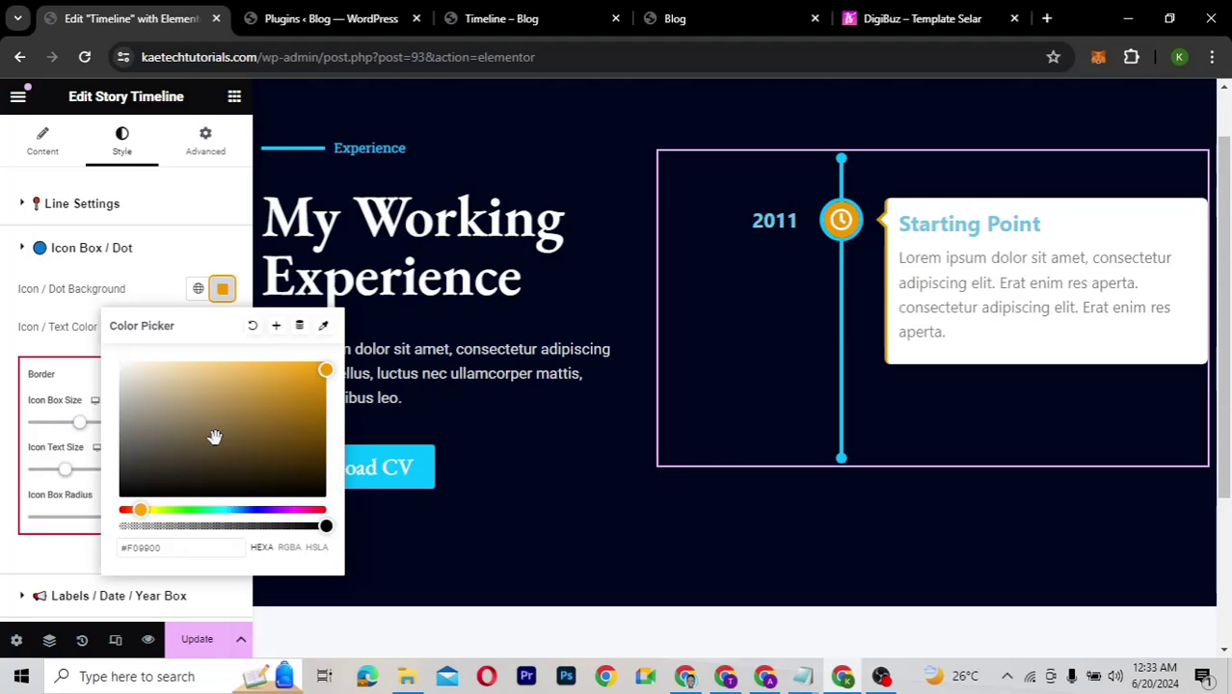
pyautogui.click(162, 298)
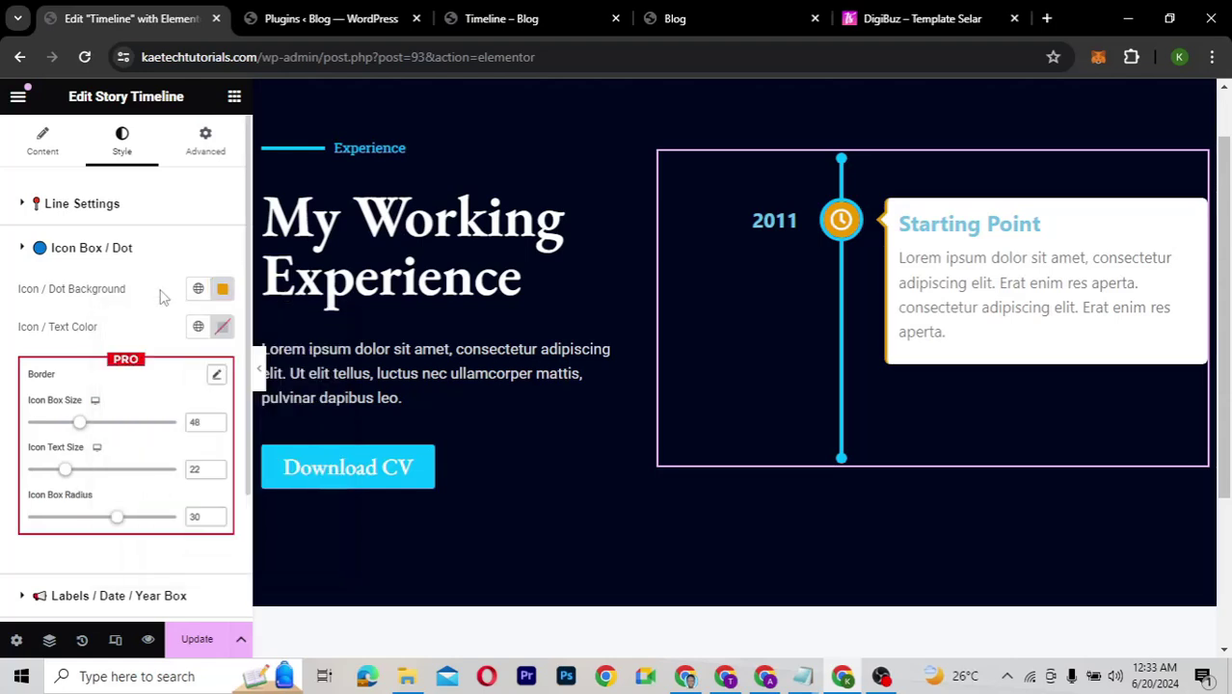
# Step: Try the global color Blue as the timeline's Line Color
pyautogui.click(123, 211)
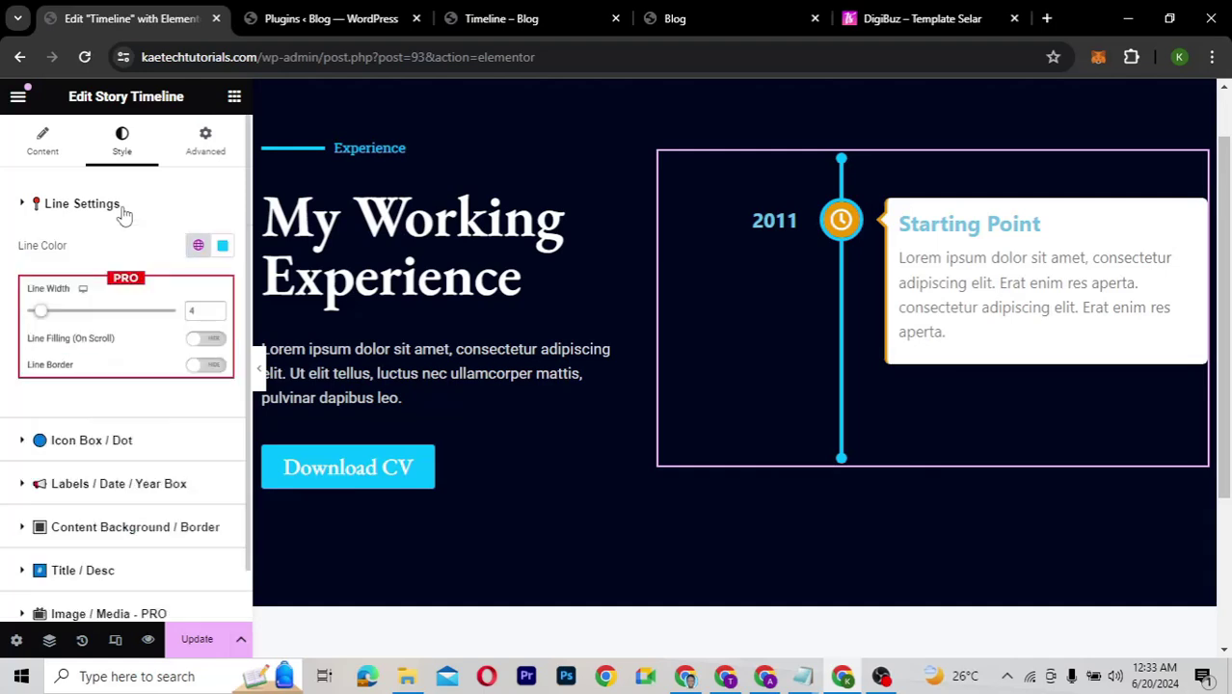
pyautogui.click(198, 245)
pyautogui.scroll(-3, 109, 426)
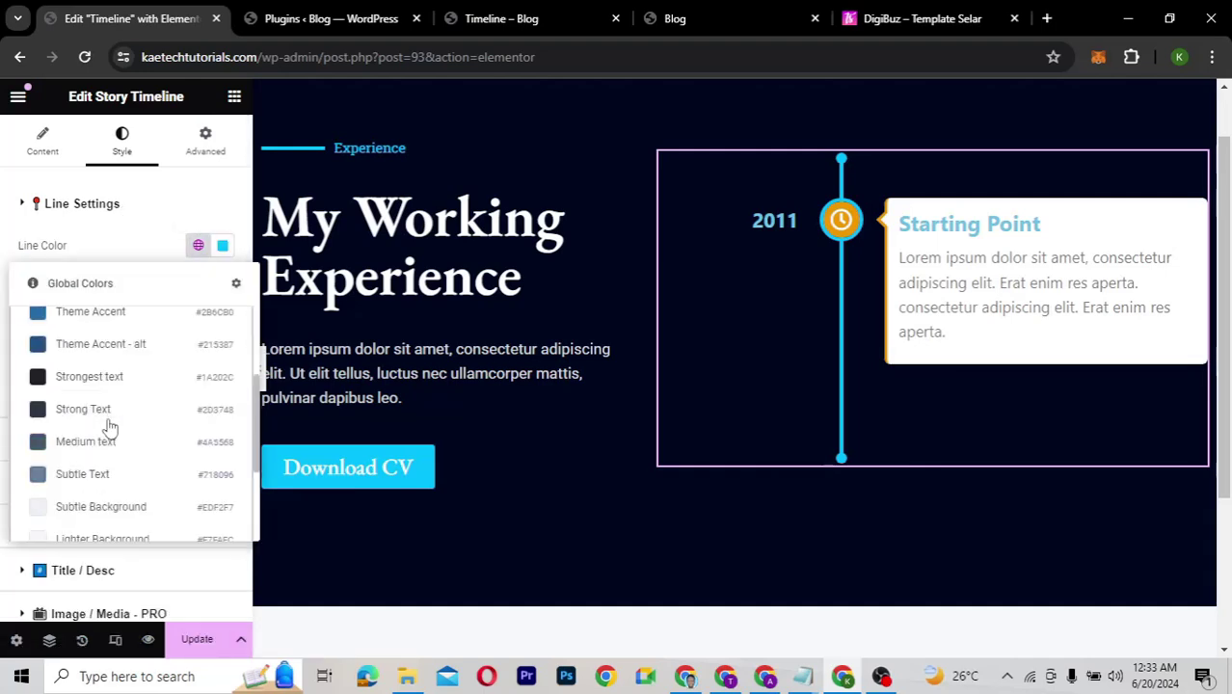
pyautogui.scroll(-1, 109, 426)
pyautogui.scroll(-2, 109, 429)
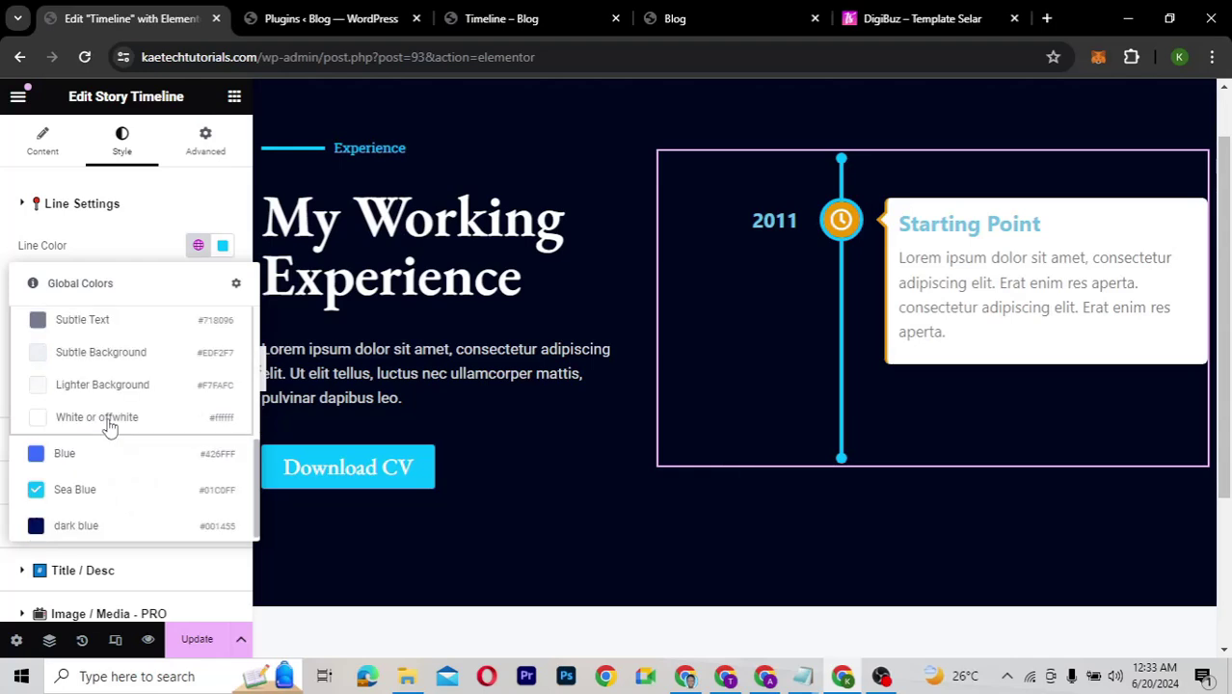
pyautogui.click(100, 446)
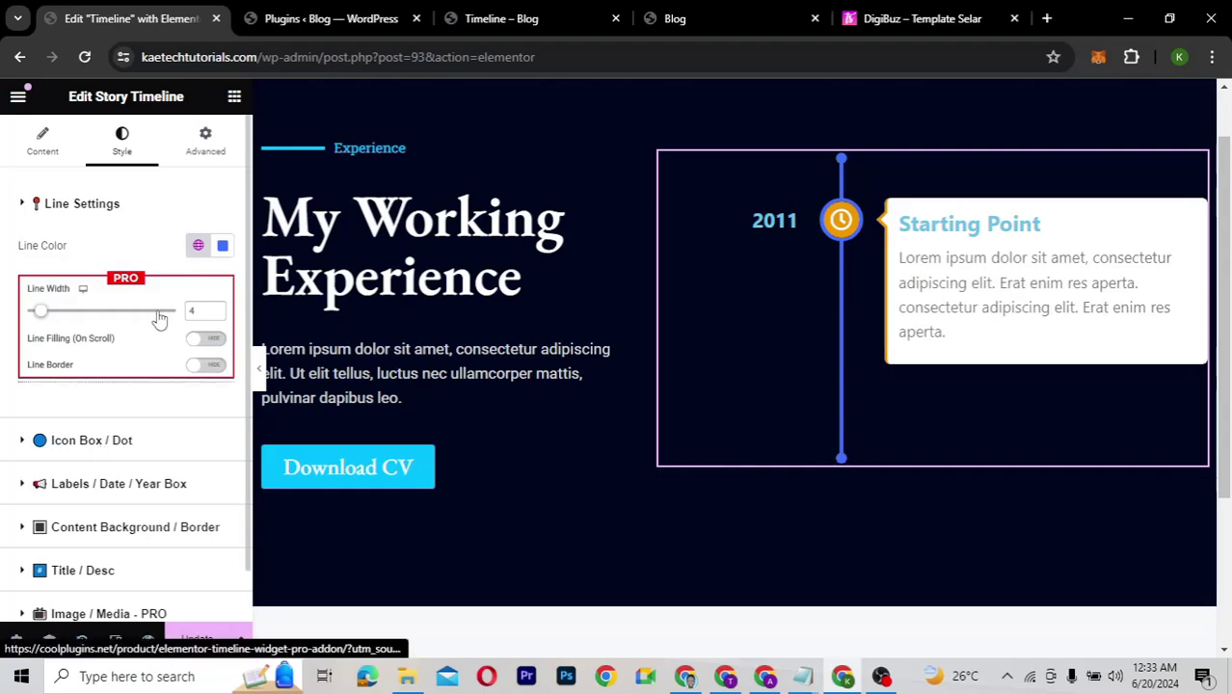
# Step: Restore the timeline's Line Color to the global color Sea Blue
pyautogui.click(197, 244)
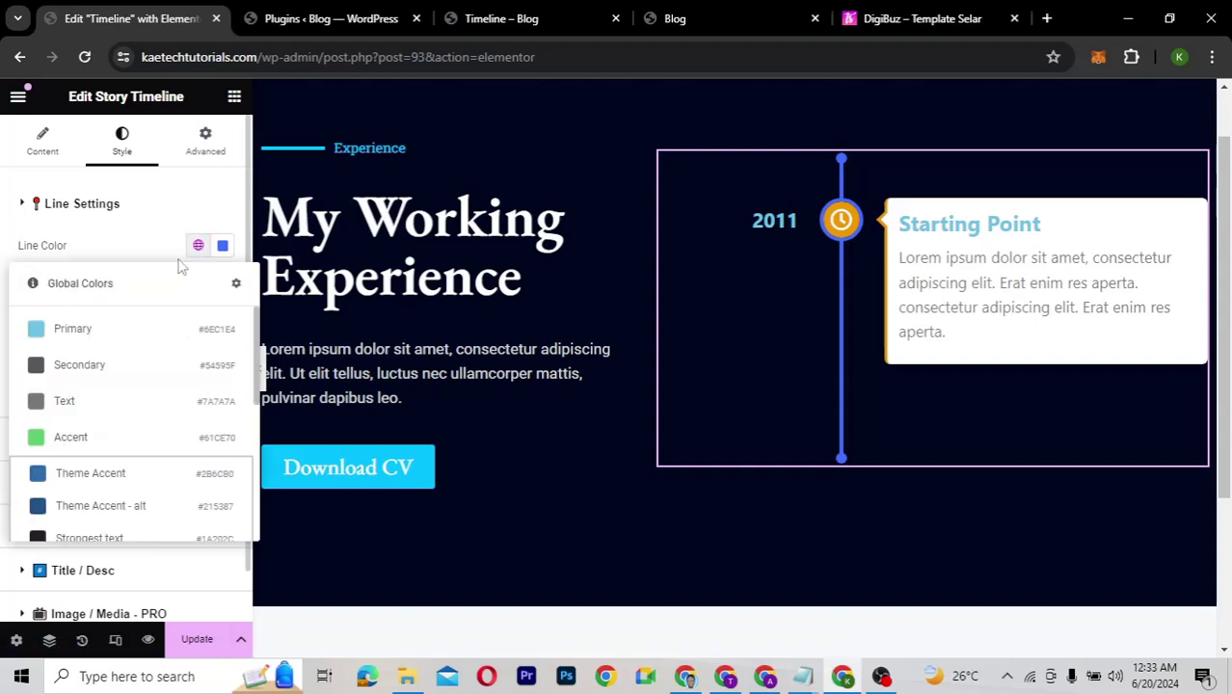
pyautogui.scroll(-3, 95, 442)
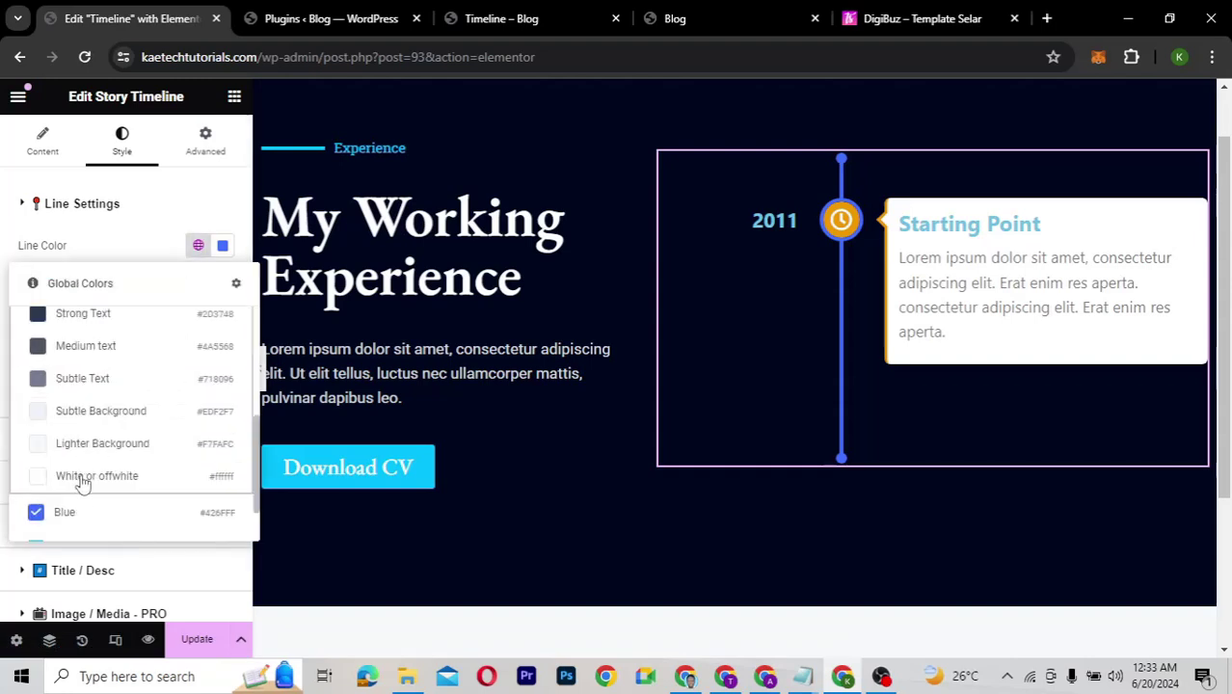
pyautogui.scroll(-1, 81, 477)
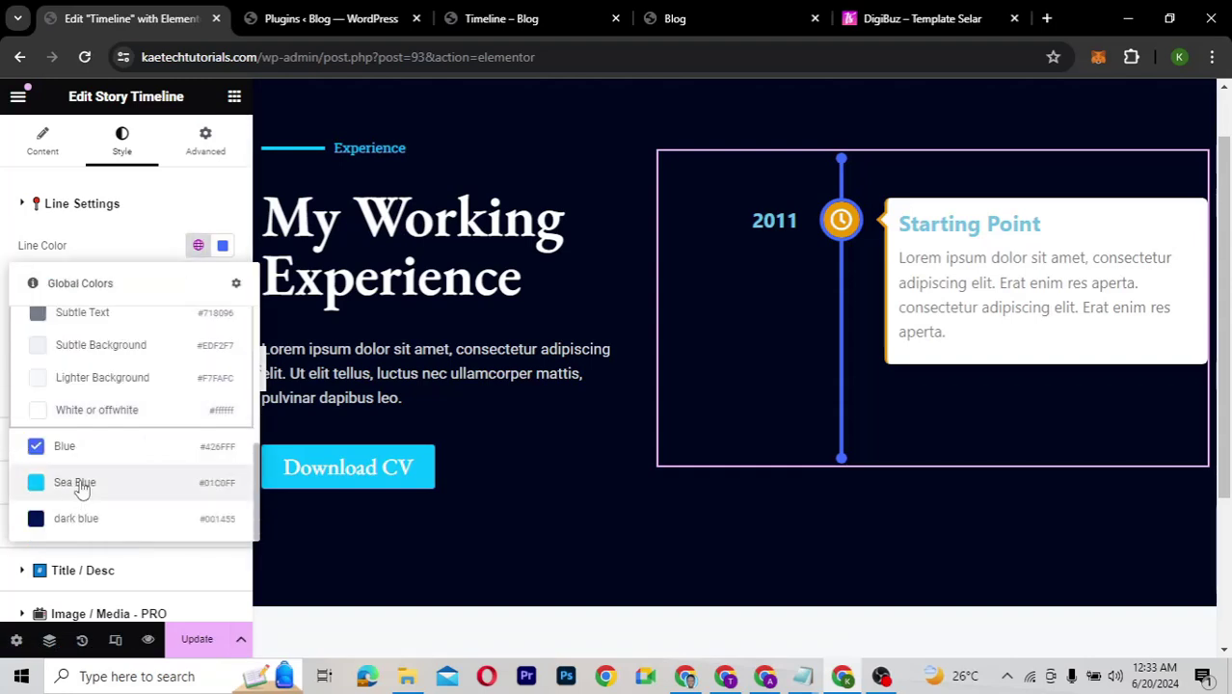
pyautogui.click(77, 484)
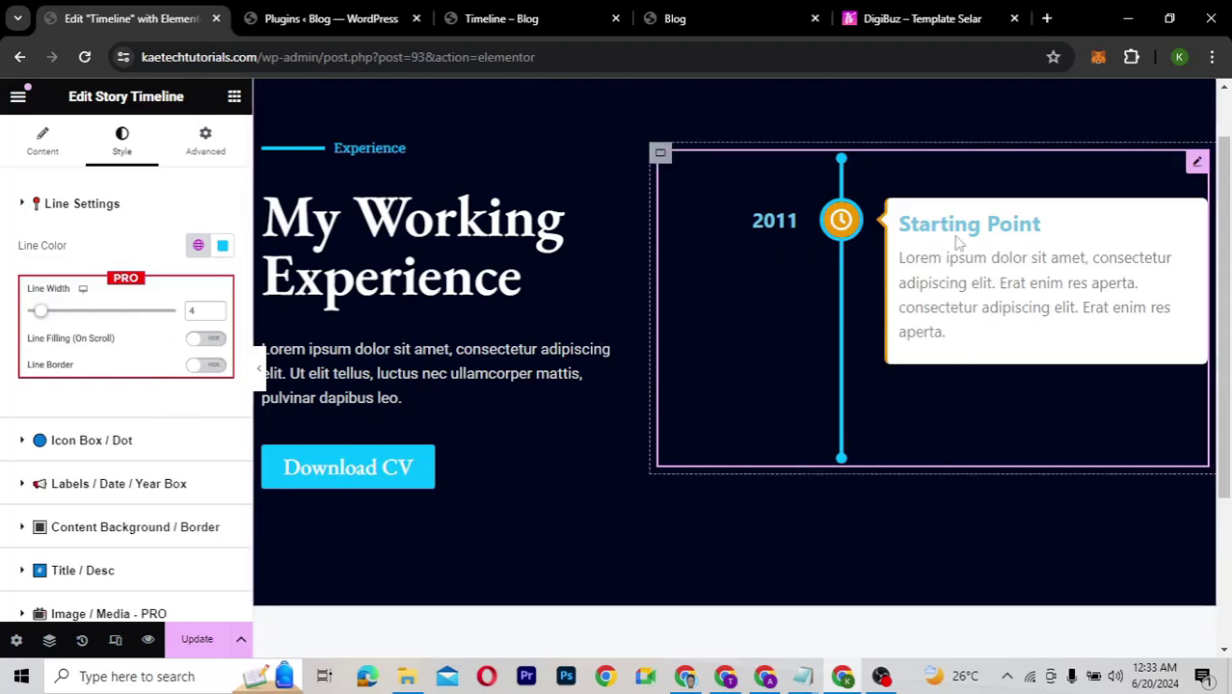
pyautogui.click(79, 206)
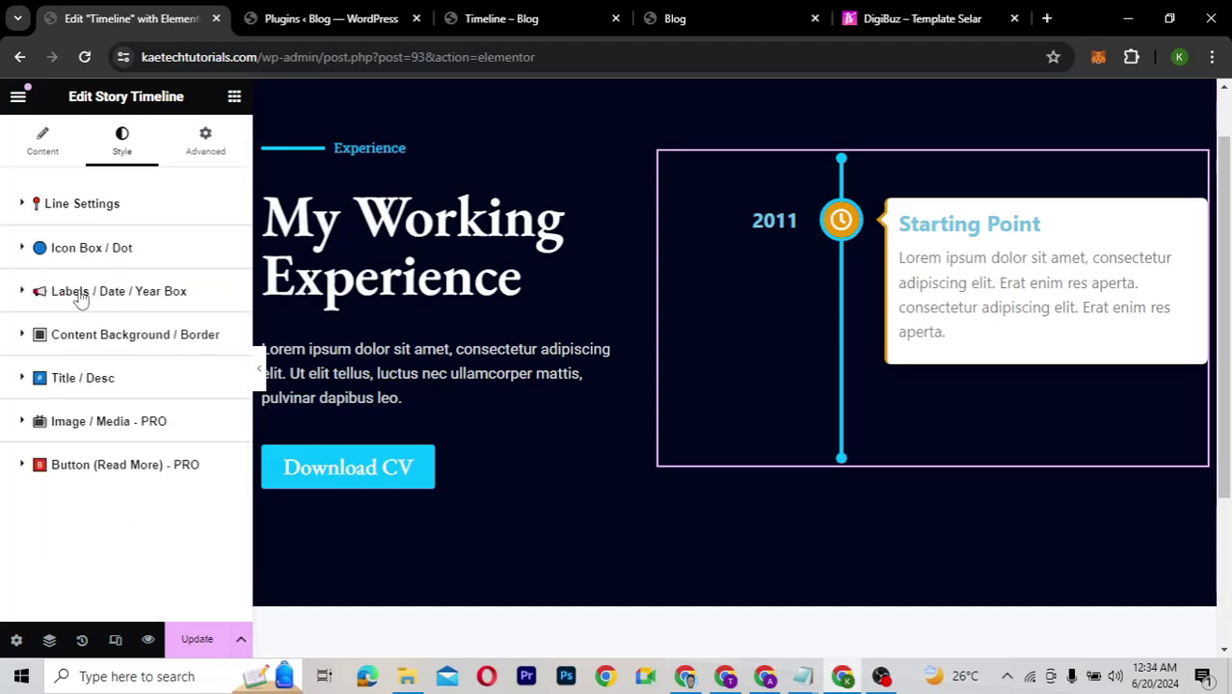
# Step: Set the Label Color of the timeline's year label to white
pyautogui.click(118, 294)
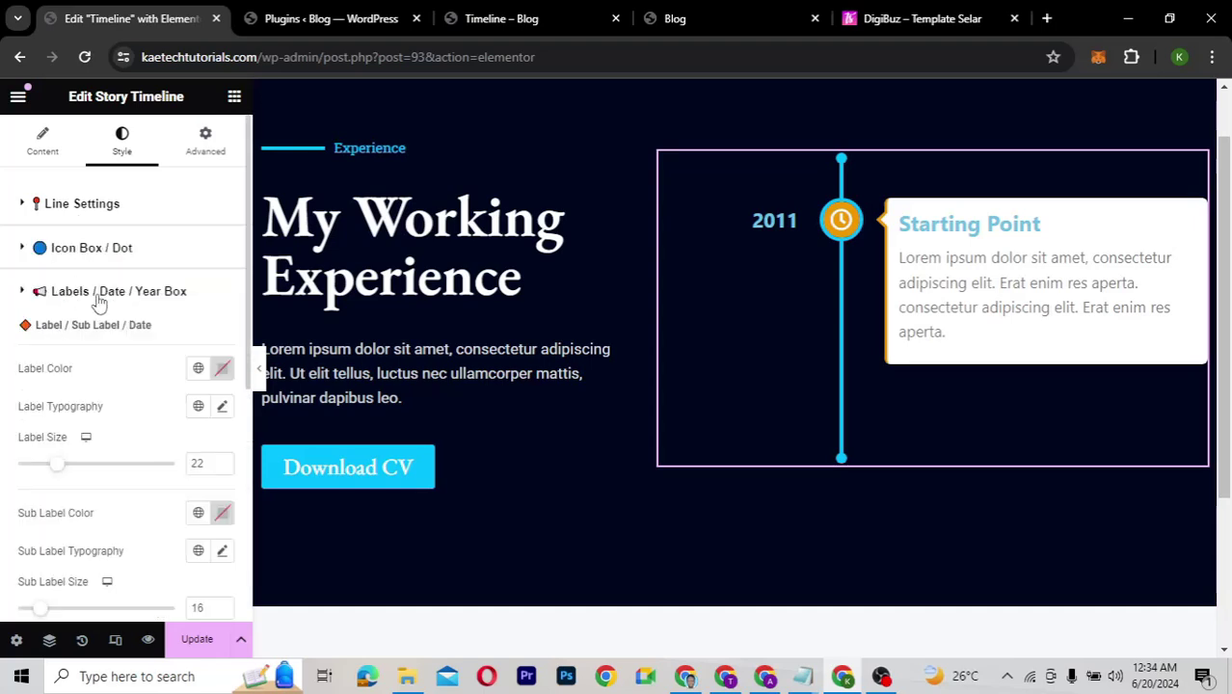
pyautogui.click(223, 370)
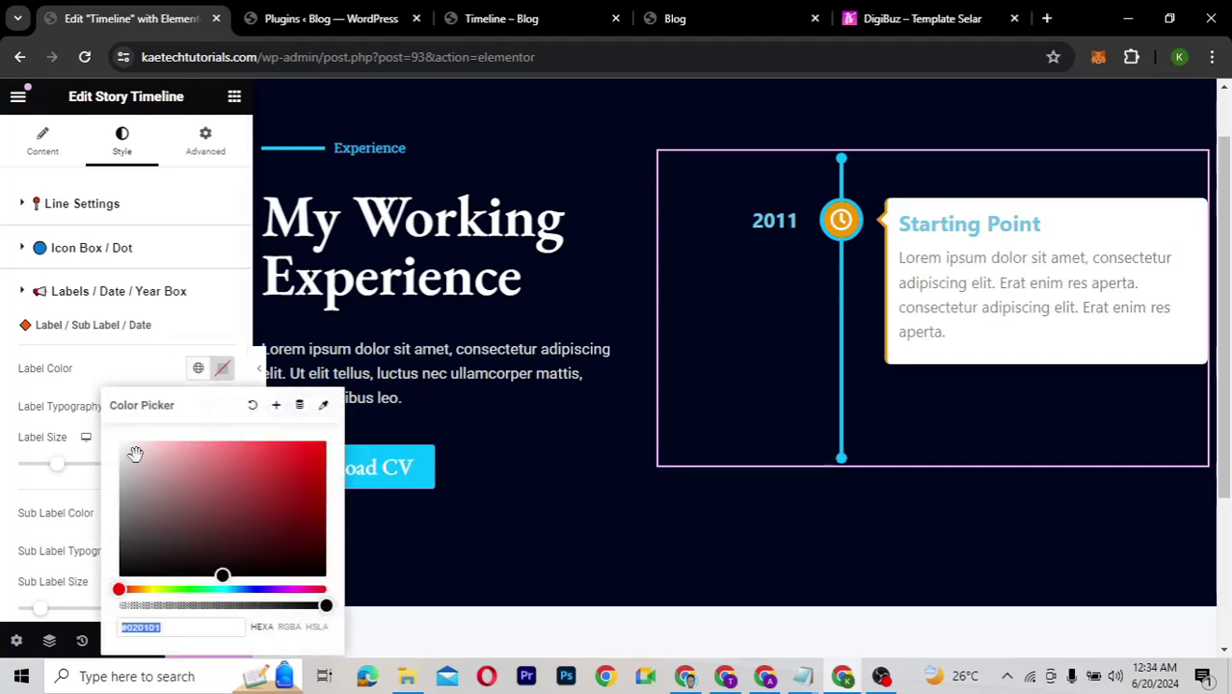
pyautogui.click(146, 359)
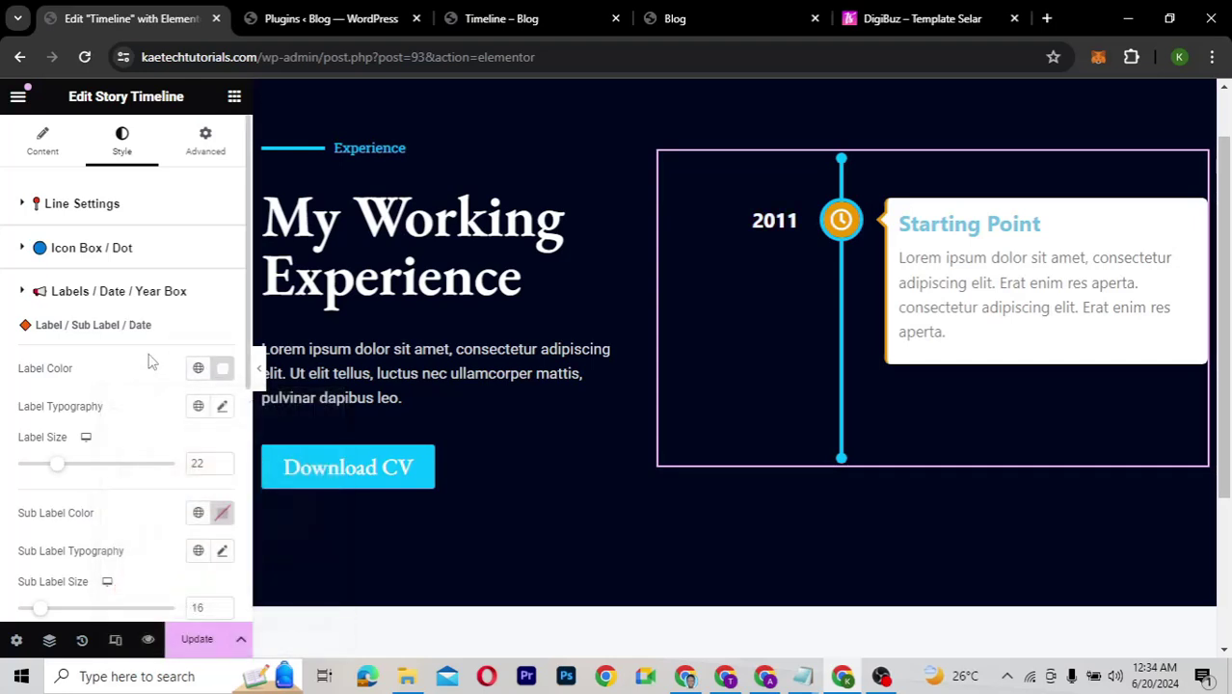
# Step: Set the Label Typography to the EB Garamond font family with weight 800 (Extra Bold)
pyautogui.scroll(-1, 152, 406)
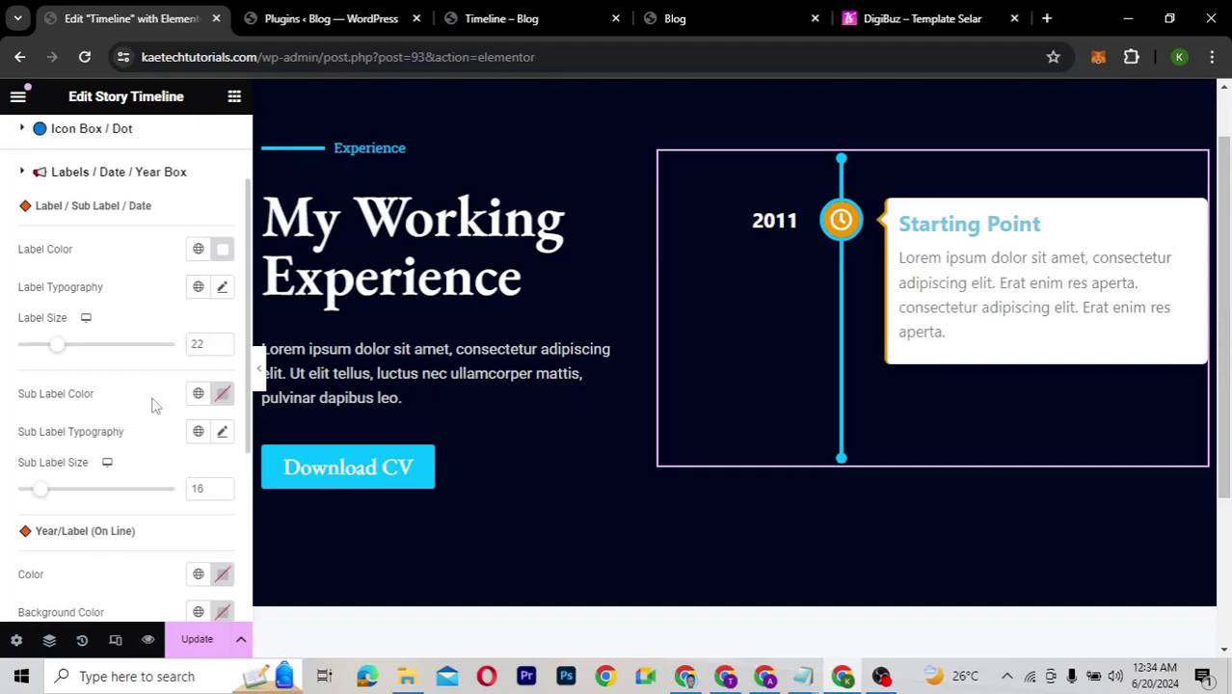
pyautogui.click(221, 289)
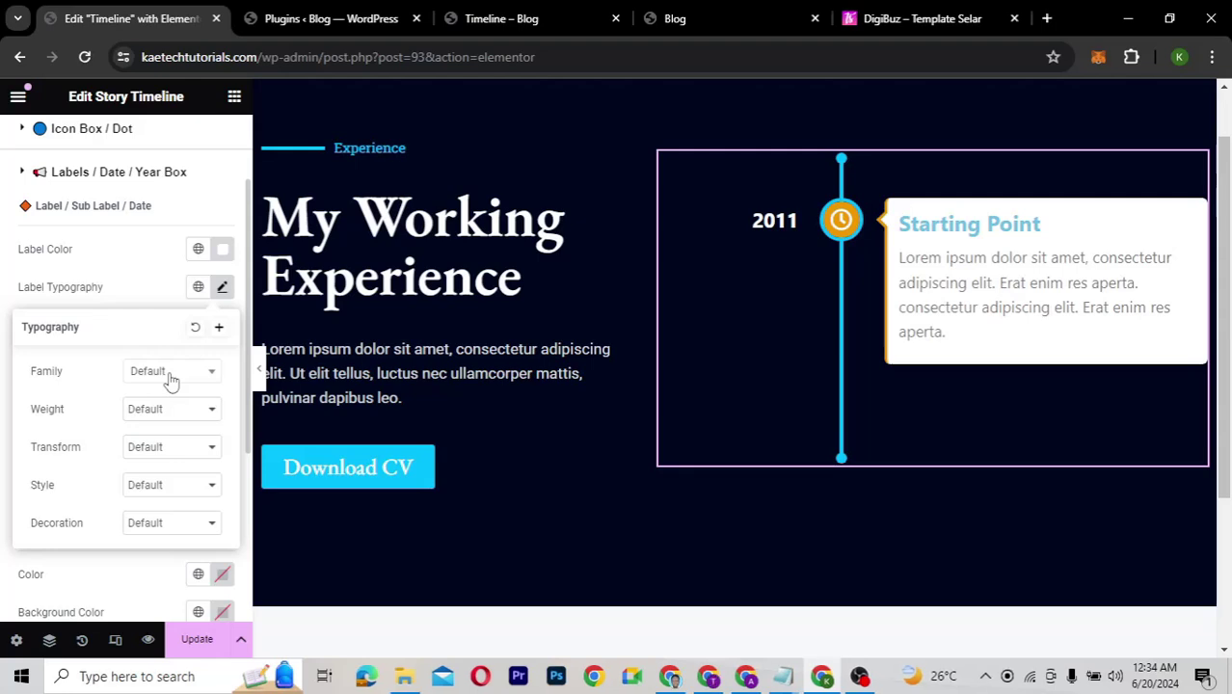
pyautogui.click(169, 378)
pyautogui.write('eb')
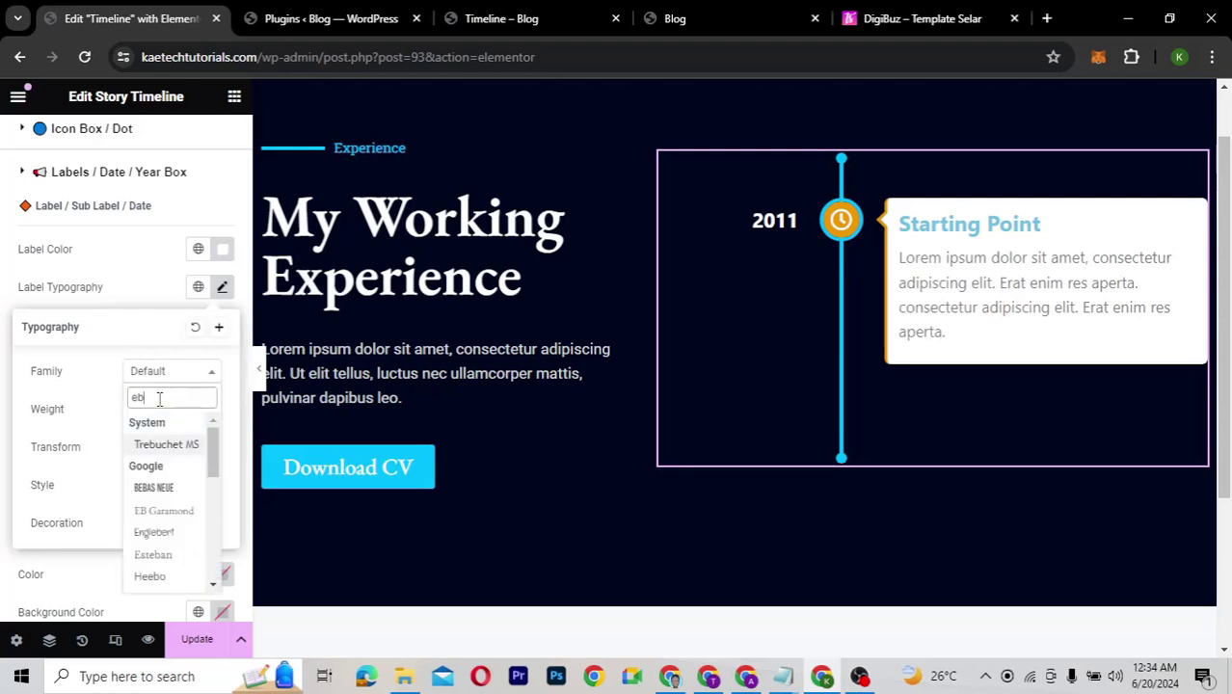
pyautogui.click(152, 511)
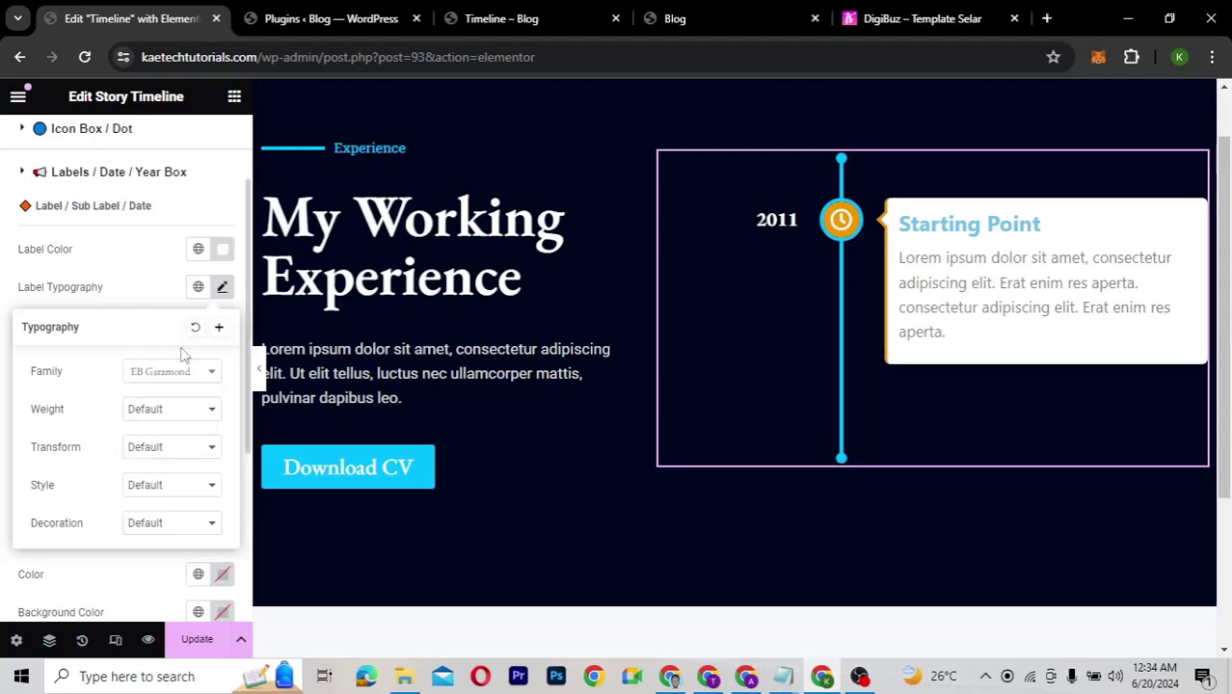
pyautogui.click(148, 409)
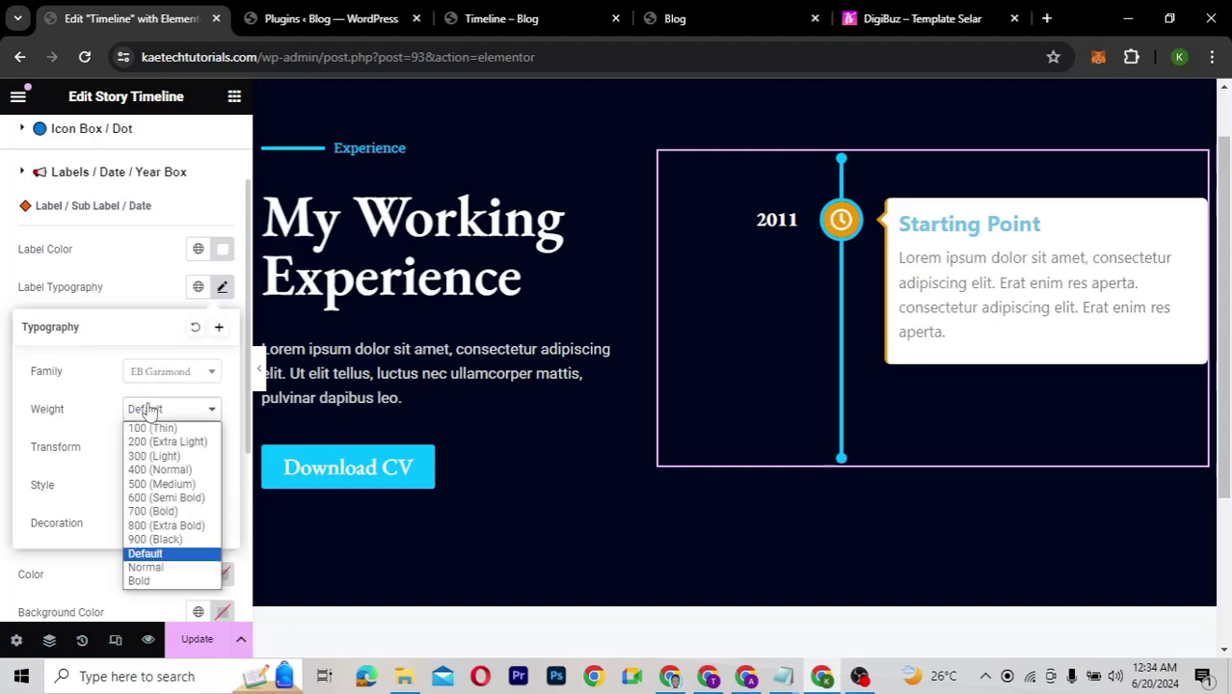
pyautogui.click(146, 526)
pyautogui.click(160, 291)
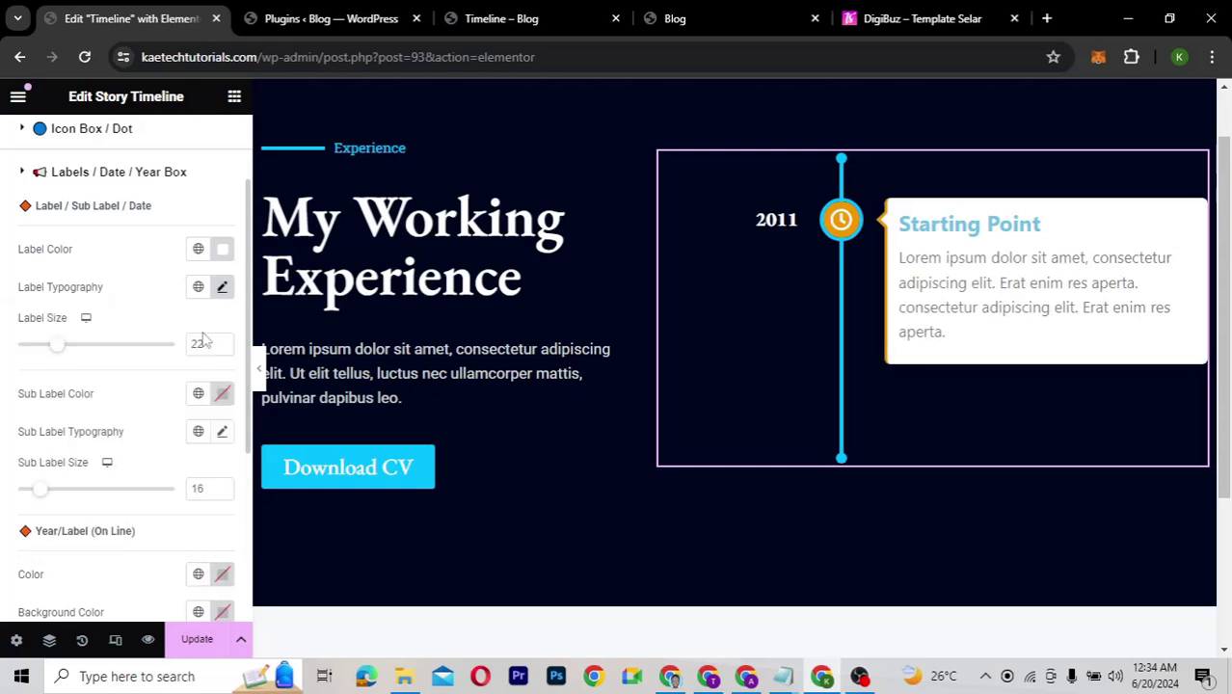
# Step: Set the timeline's Label Size to 30
pyautogui.moveTo(58, 347); pyautogui.dragTo(70, 351)
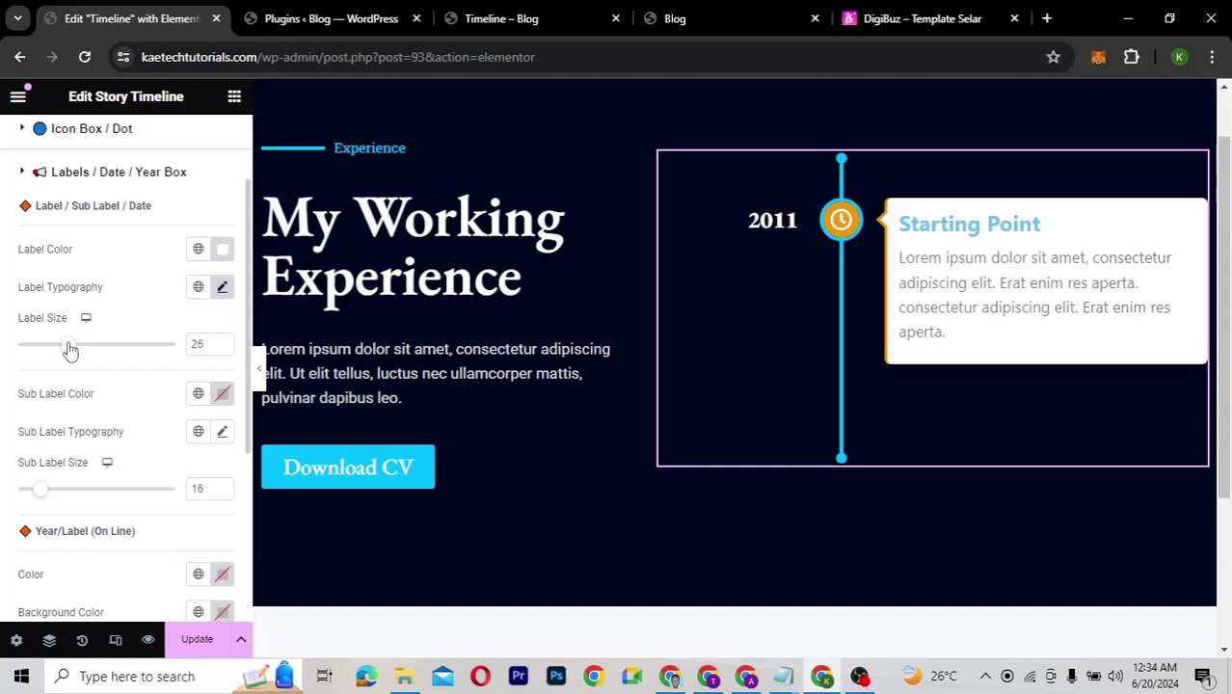
pyautogui.doubleClick(196, 345)
pyautogui.write('30')
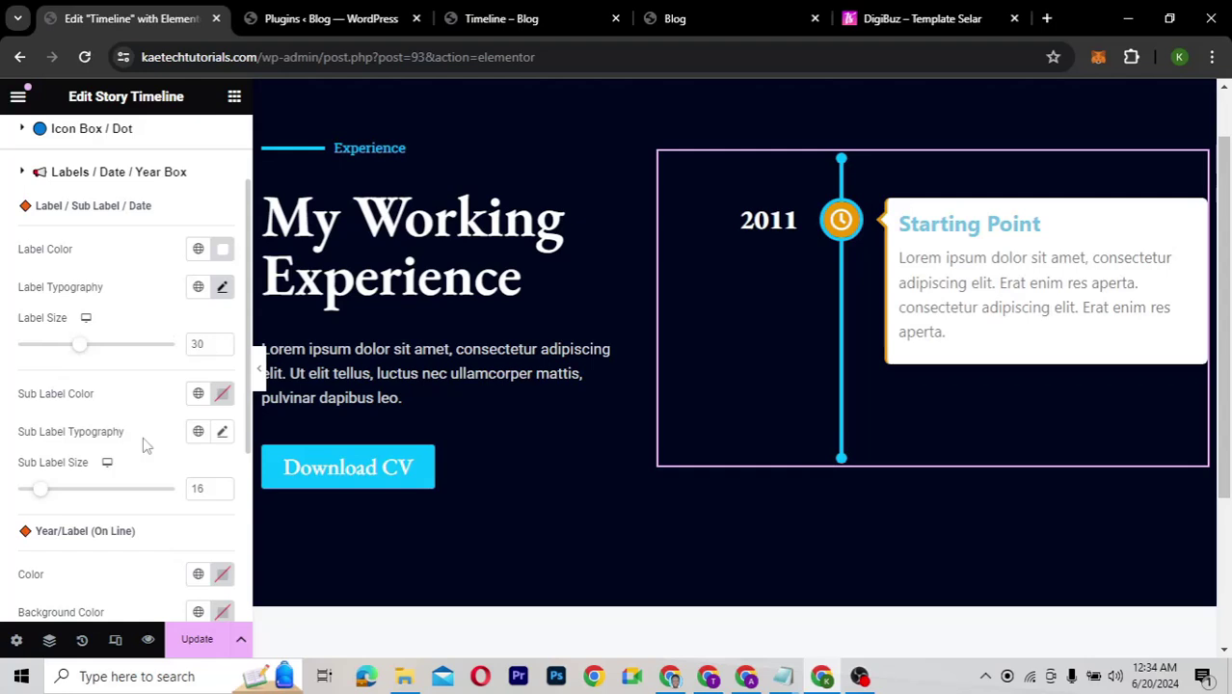
pyautogui.click(141, 176)
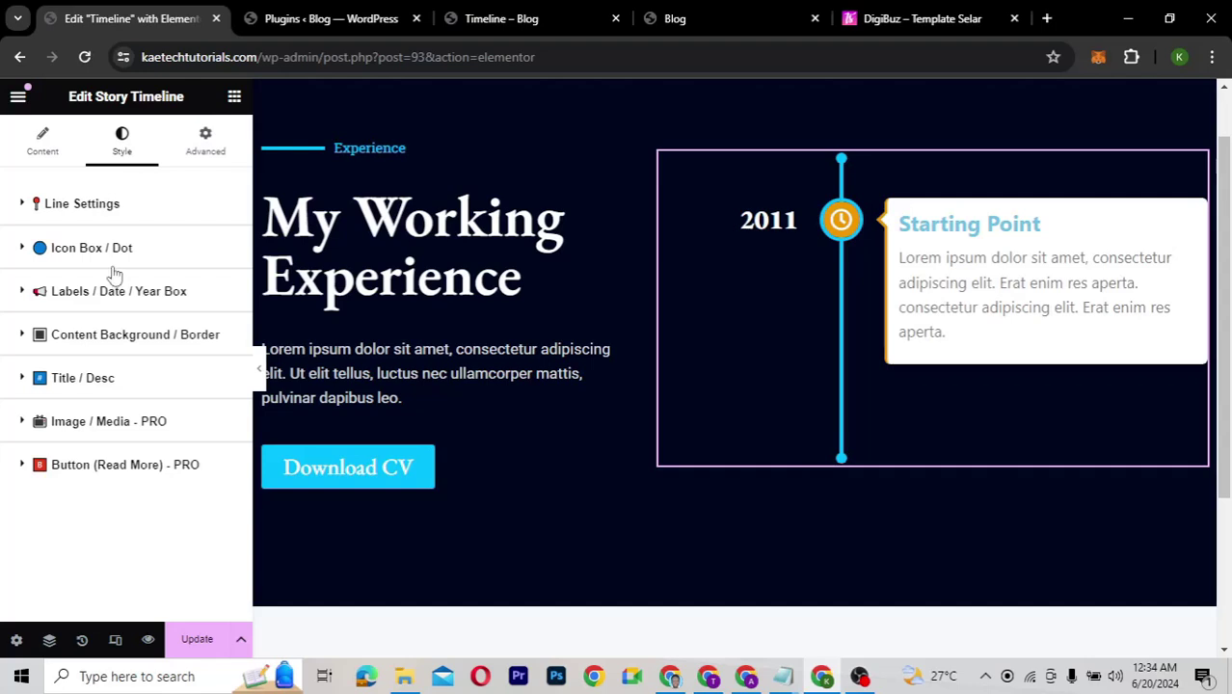
# Step: Set the Background Color of the timeline's content box to the global color dark blue
pyautogui.click(97, 337)
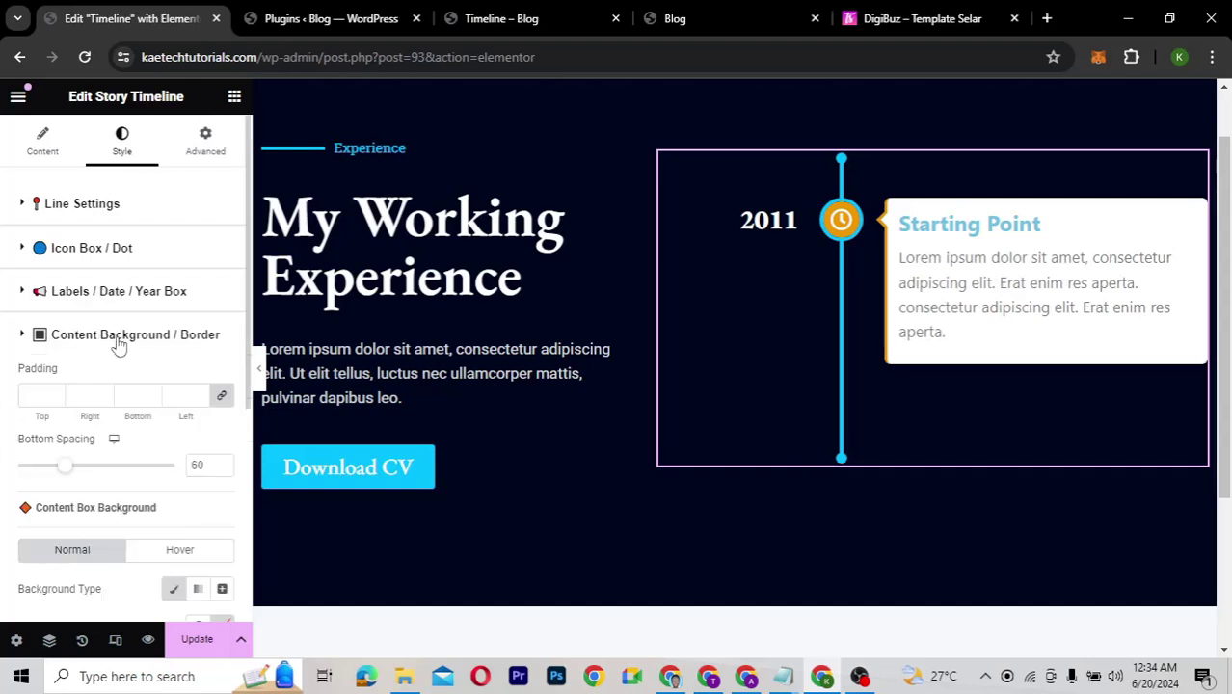
pyautogui.scroll(-2, 117, 337)
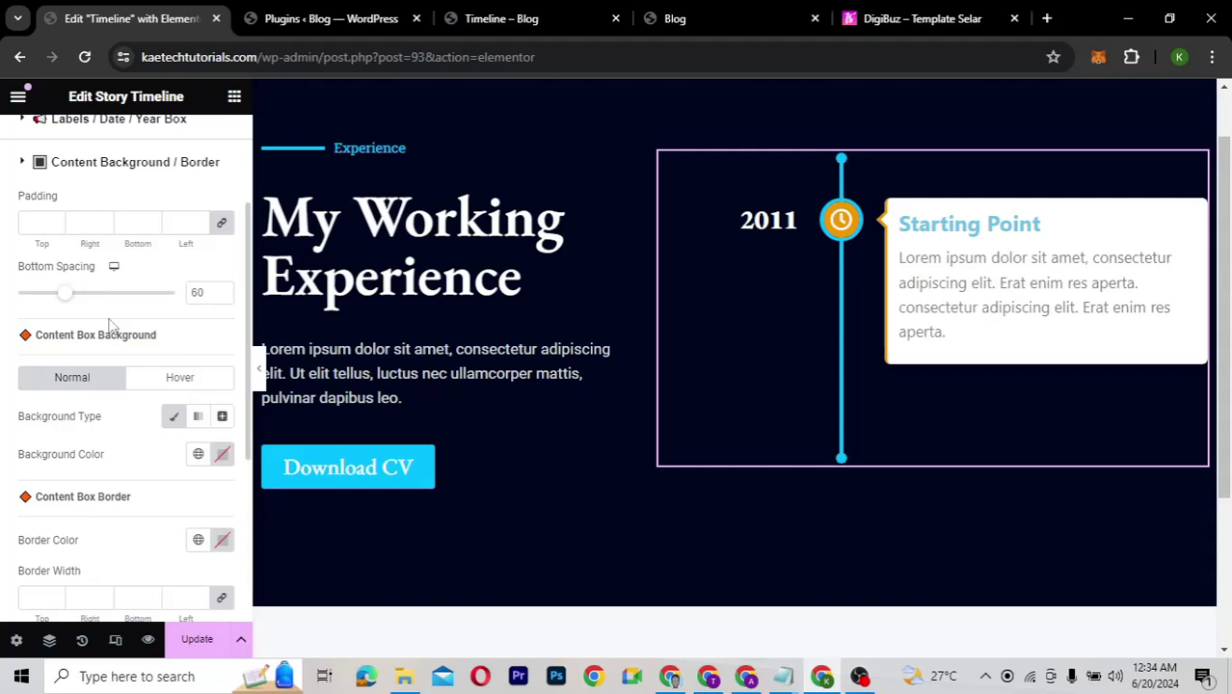
pyautogui.scroll(-1, 94, 433)
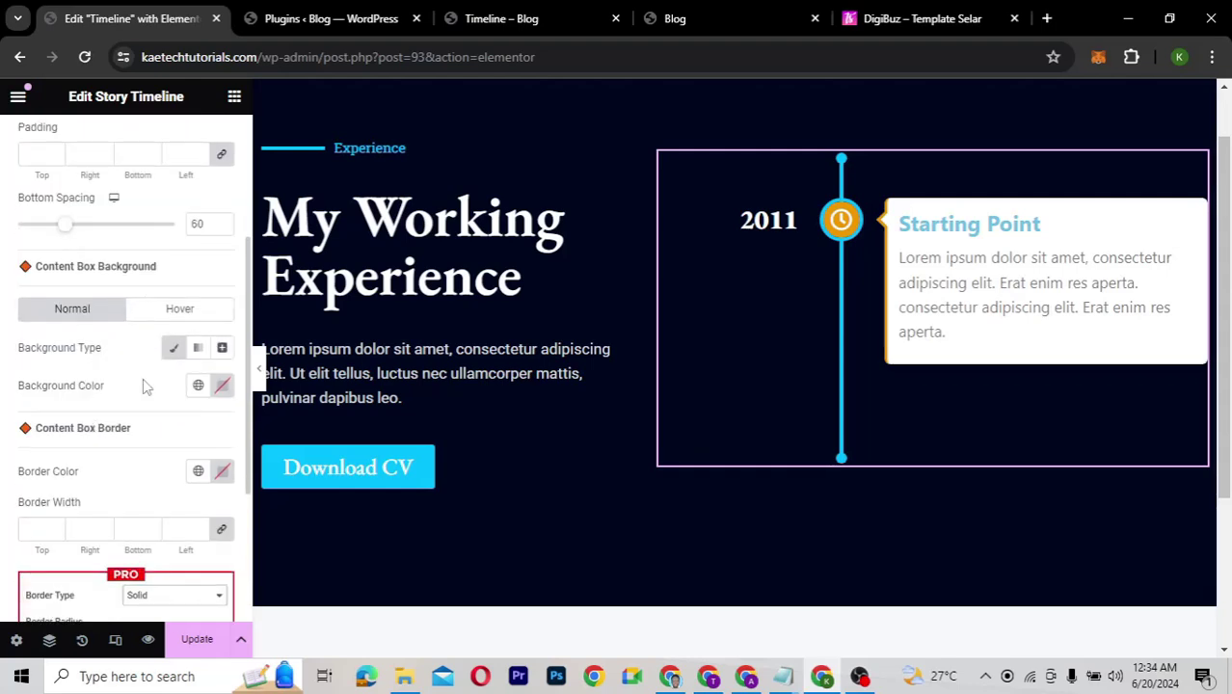
pyautogui.click(198, 386)
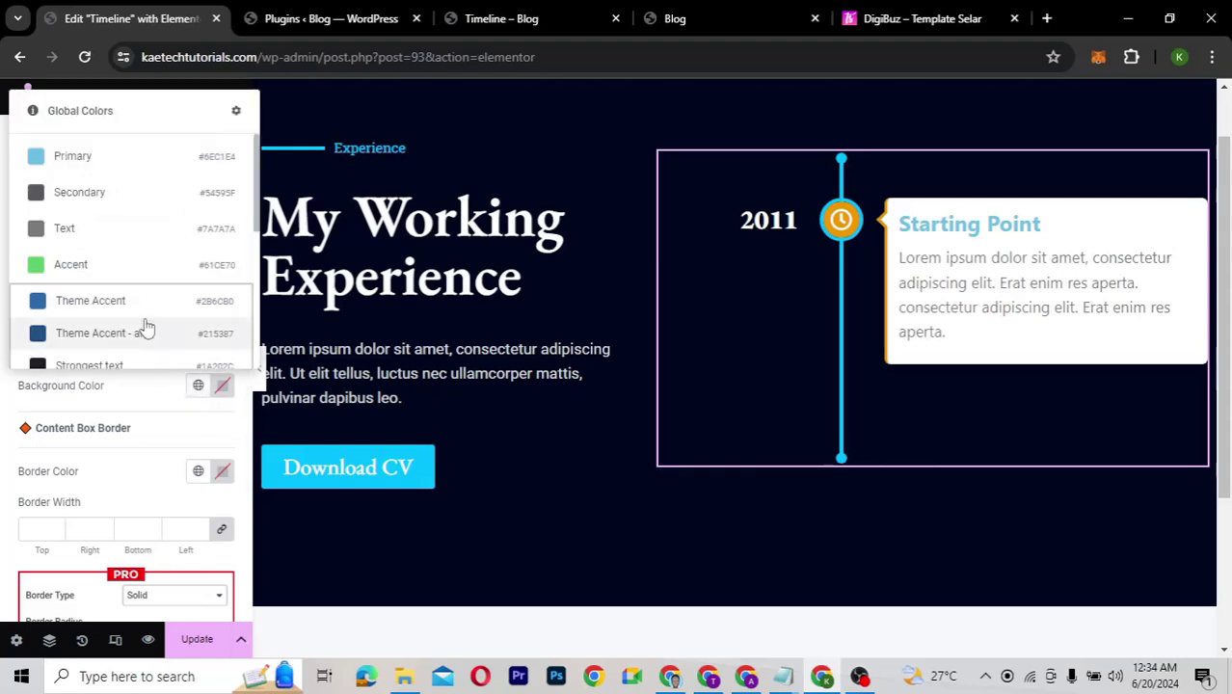
pyautogui.scroll(-5, 144, 330)
pyautogui.click(104, 347)
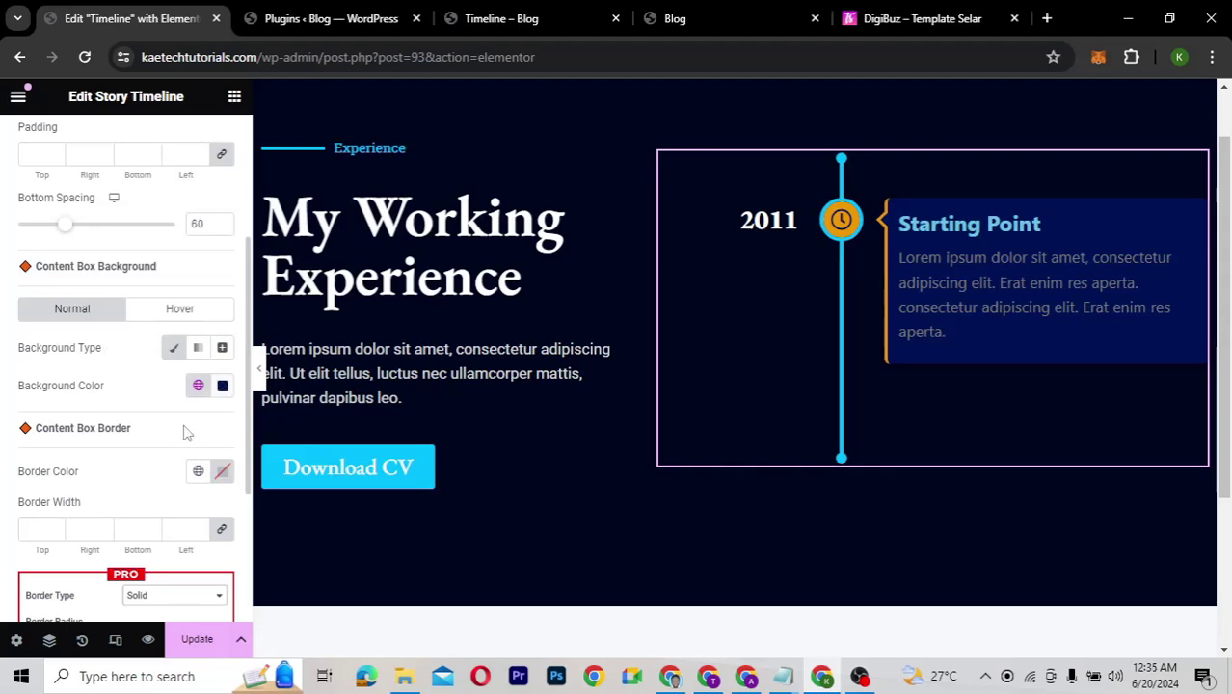
# Step: Darken the content box's Background Color to the custom navy #000A29
pyautogui.click(223, 387)
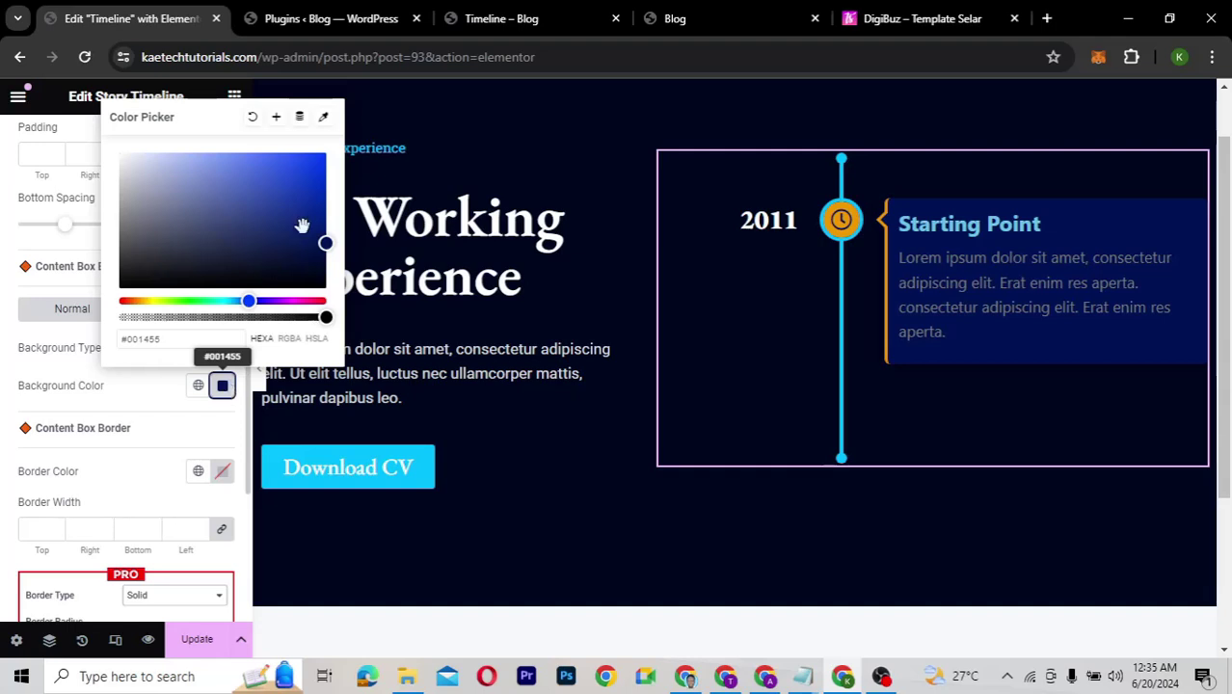
pyautogui.moveTo(326, 244); pyautogui.dragTo(328, 267)
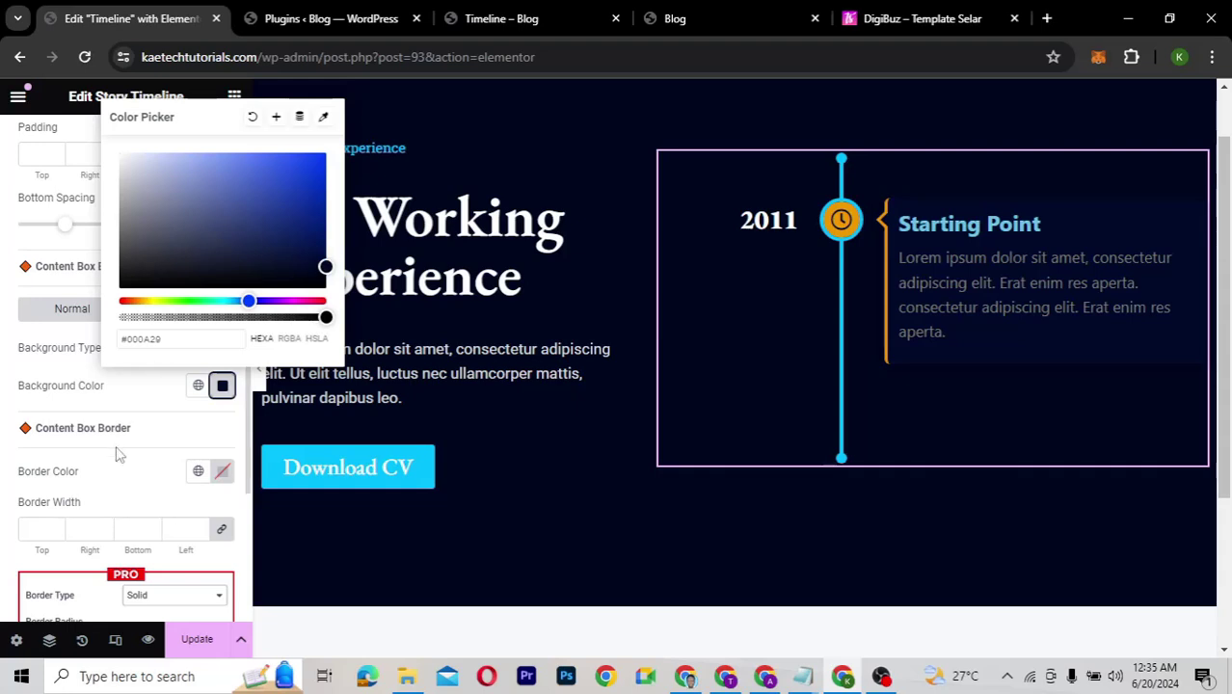
pyautogui.click(186, 410)
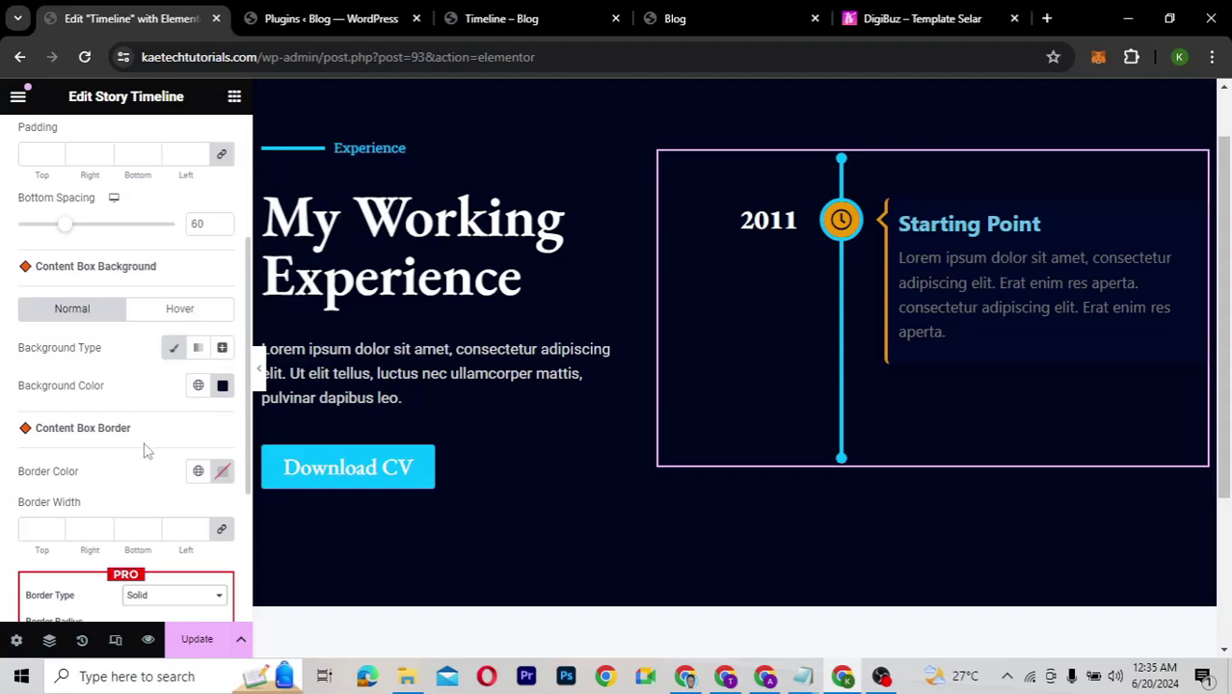
# Step: Set the Title color of the timeline stories to the global color Sea Blue
pyautogui.scroll(-3, 145, 451)
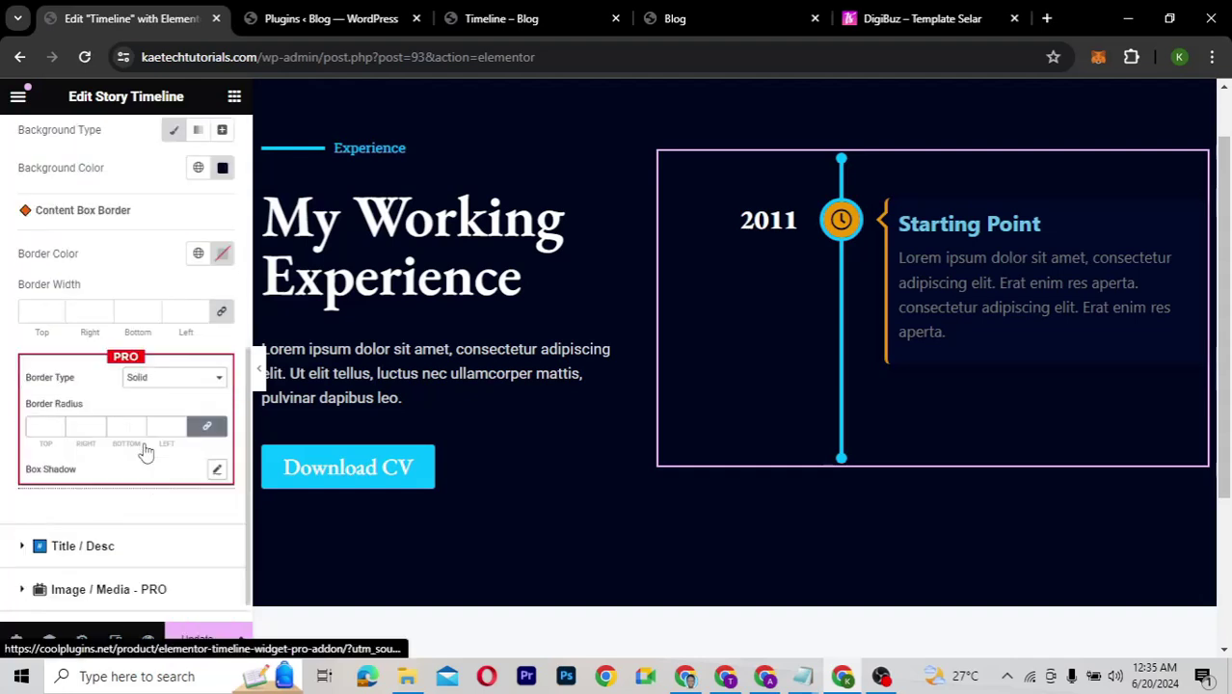
pyautogui.scroll(-1, 145, 450)
pyautogui.scroll(3, 144, 450)
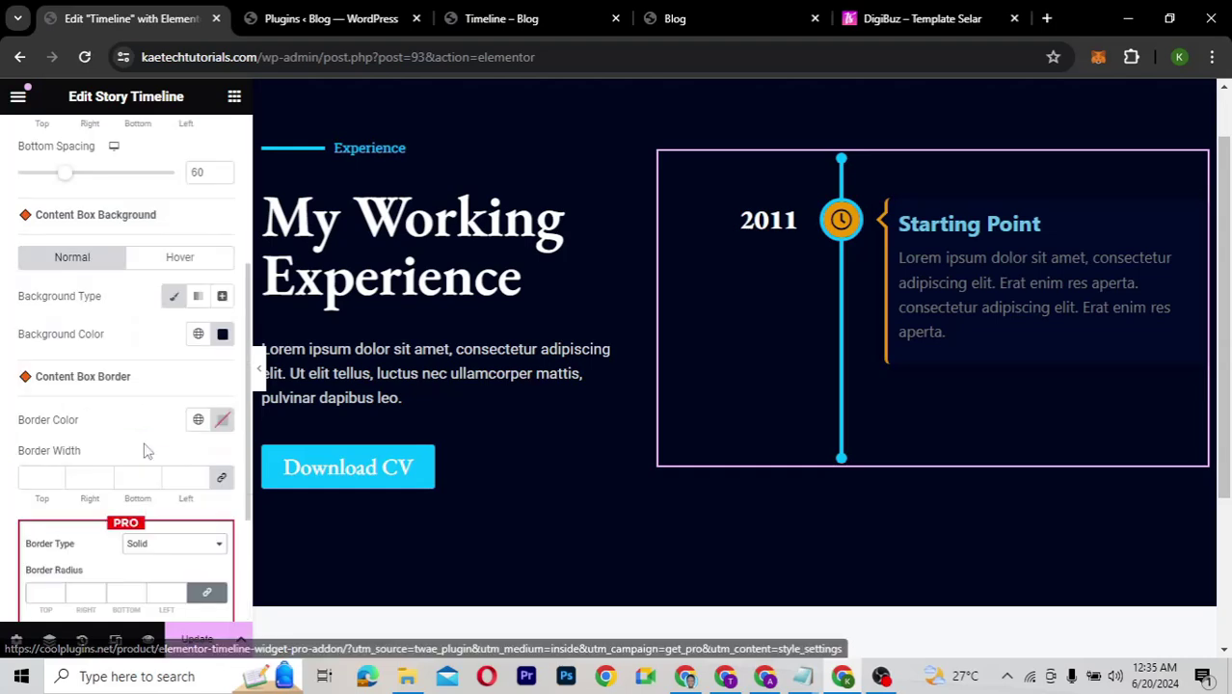
pyautogui.scroll(-3, 145, 451)
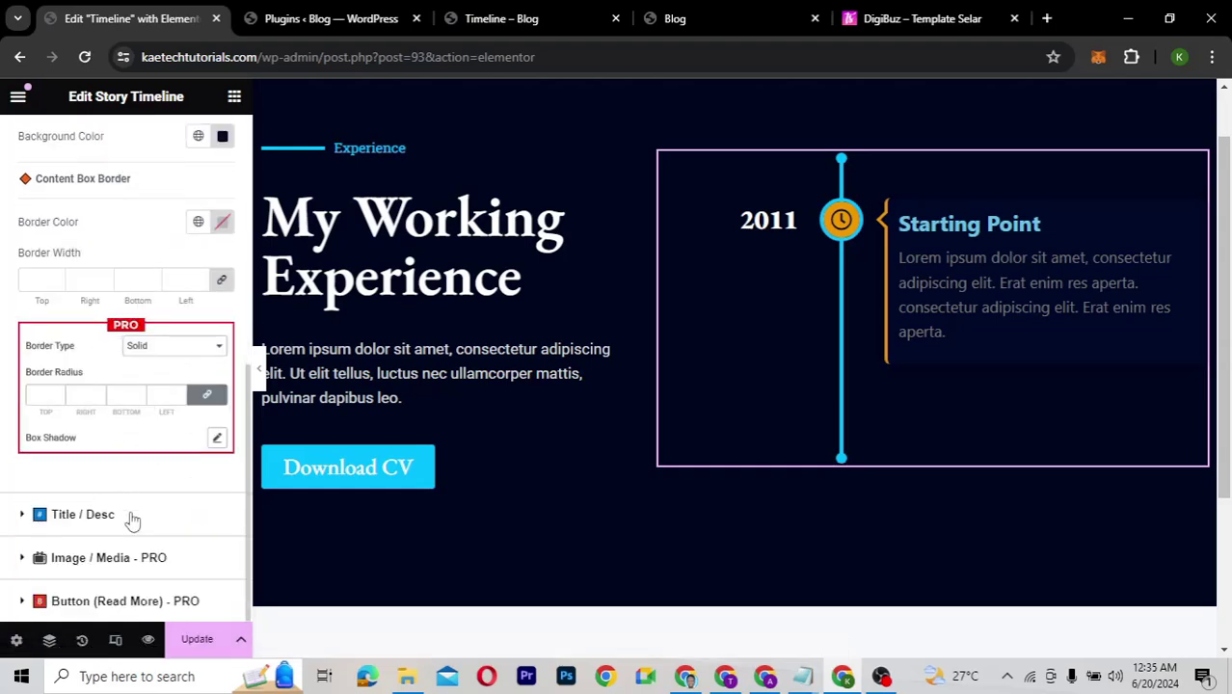
pyautogui.click(139, 524)
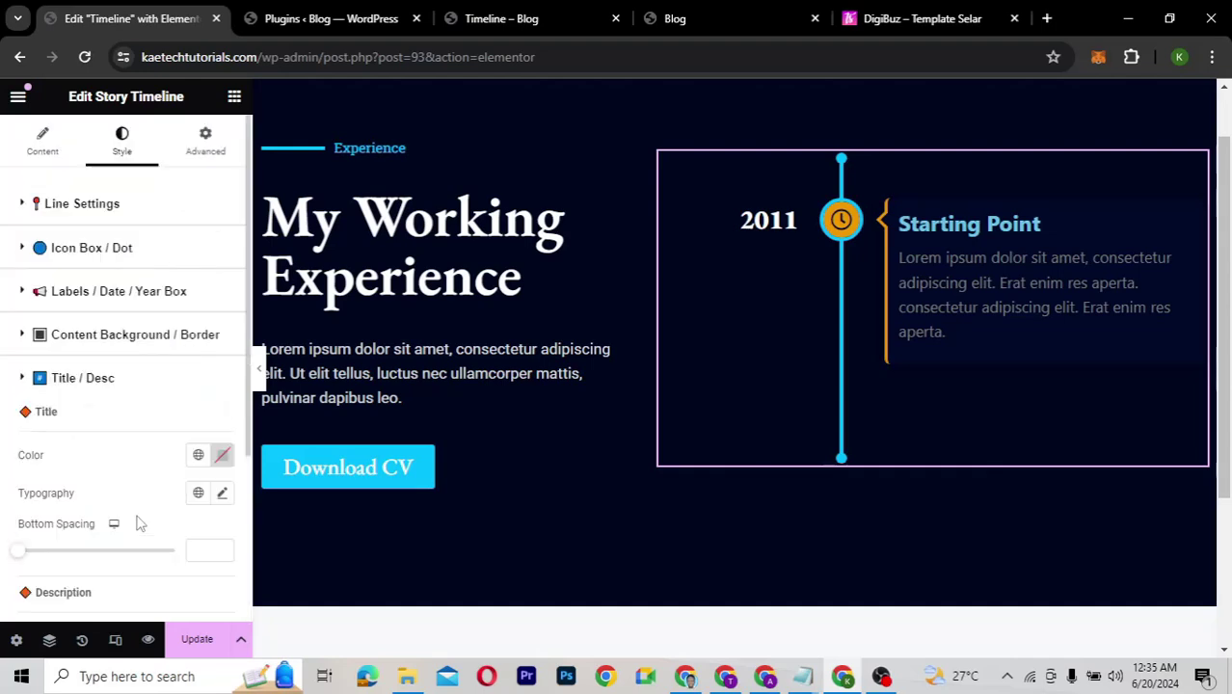
pyautogui.scroll(-2, 127, 424)
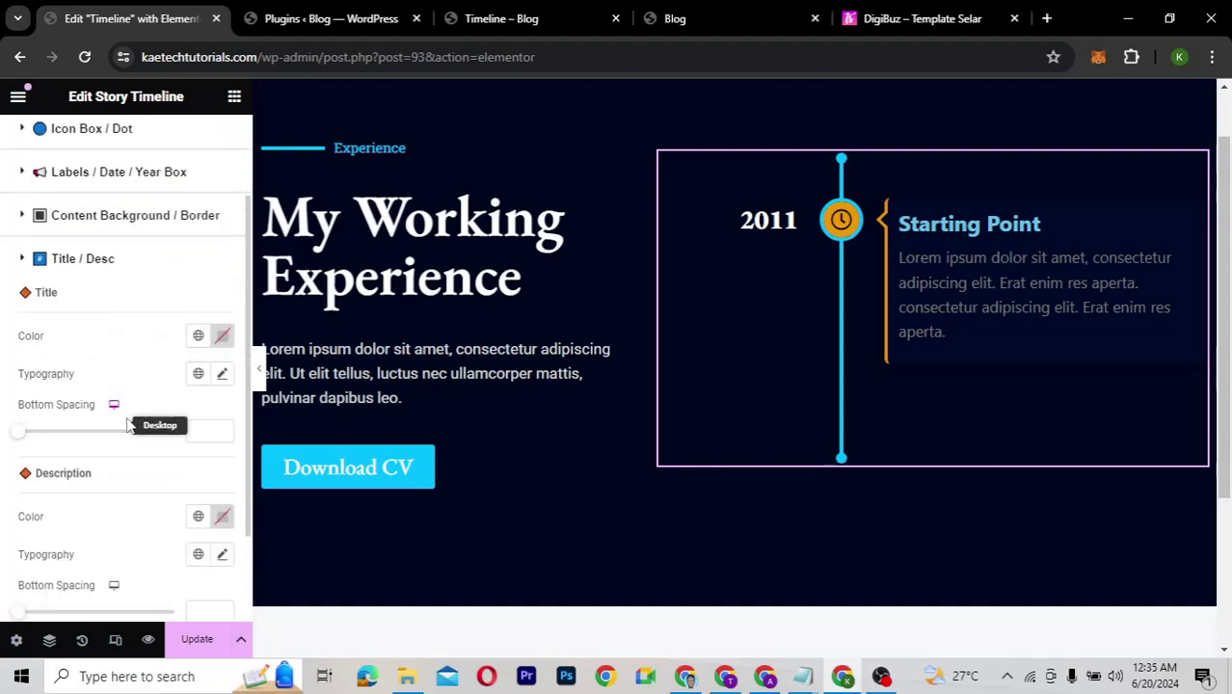
pyautogui.click(196, 321)
pyautogui.scroll(-3, 129, 462)
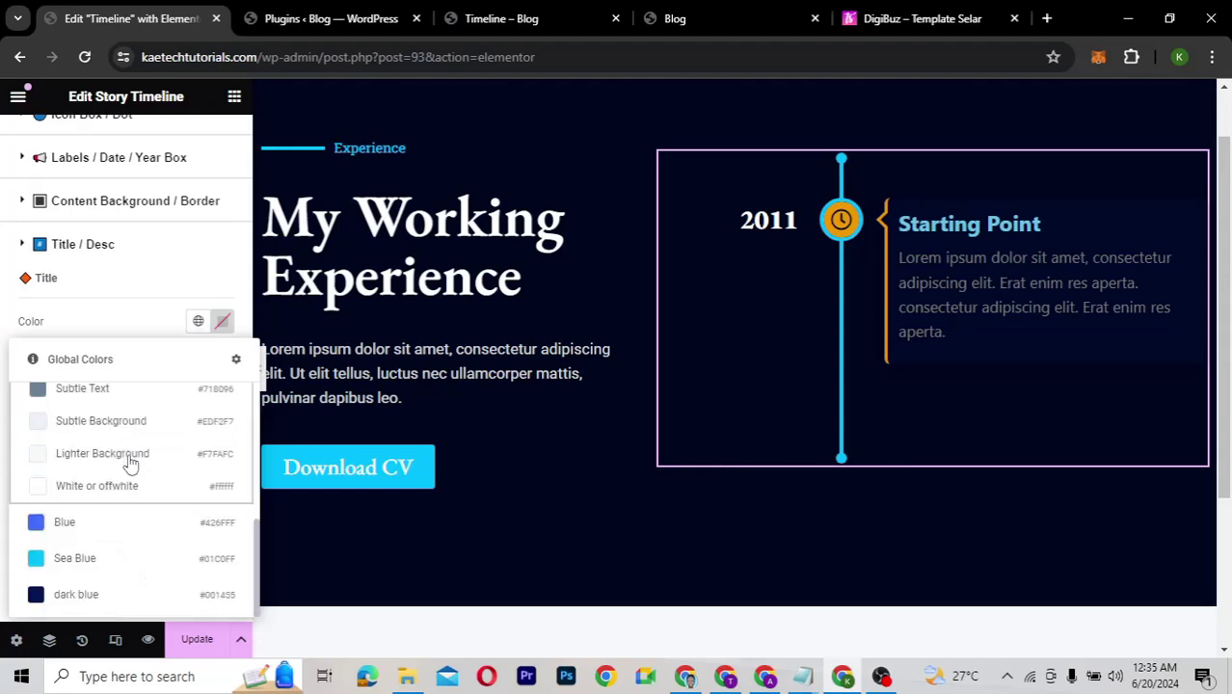
pyautogui.click(76, 559)
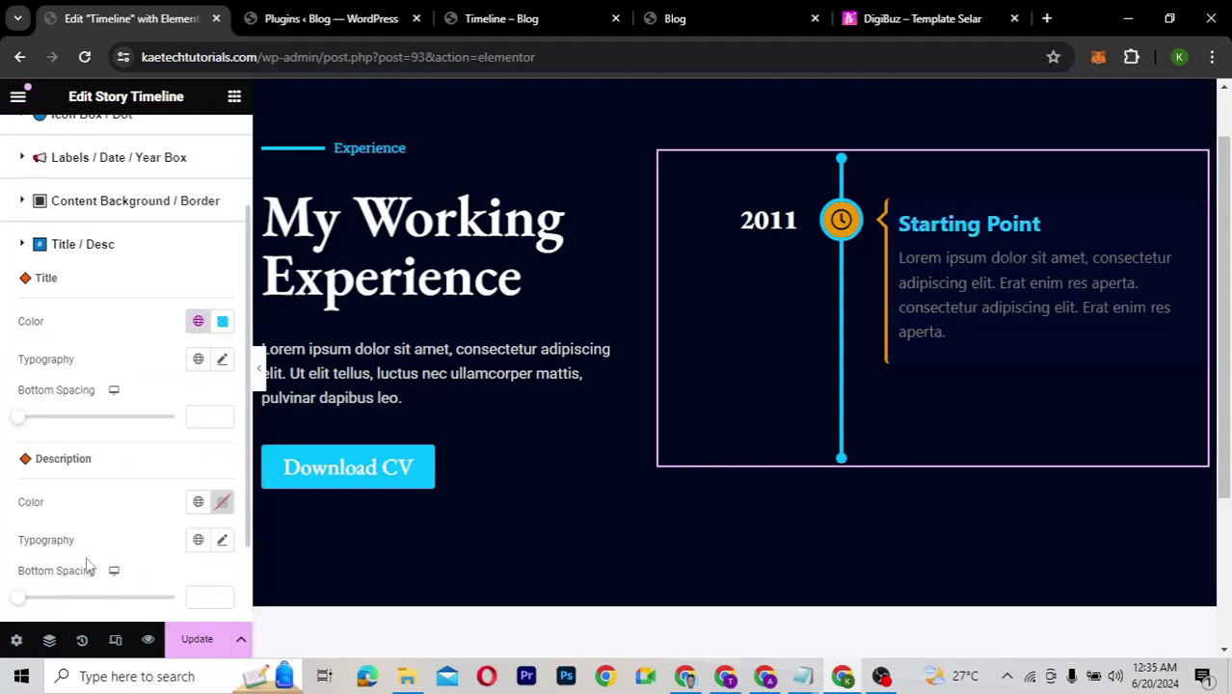
# Step: Set the story Title Typography to the EB Garamond font family with a size of 28 px
pyautogui.click(221, 361)
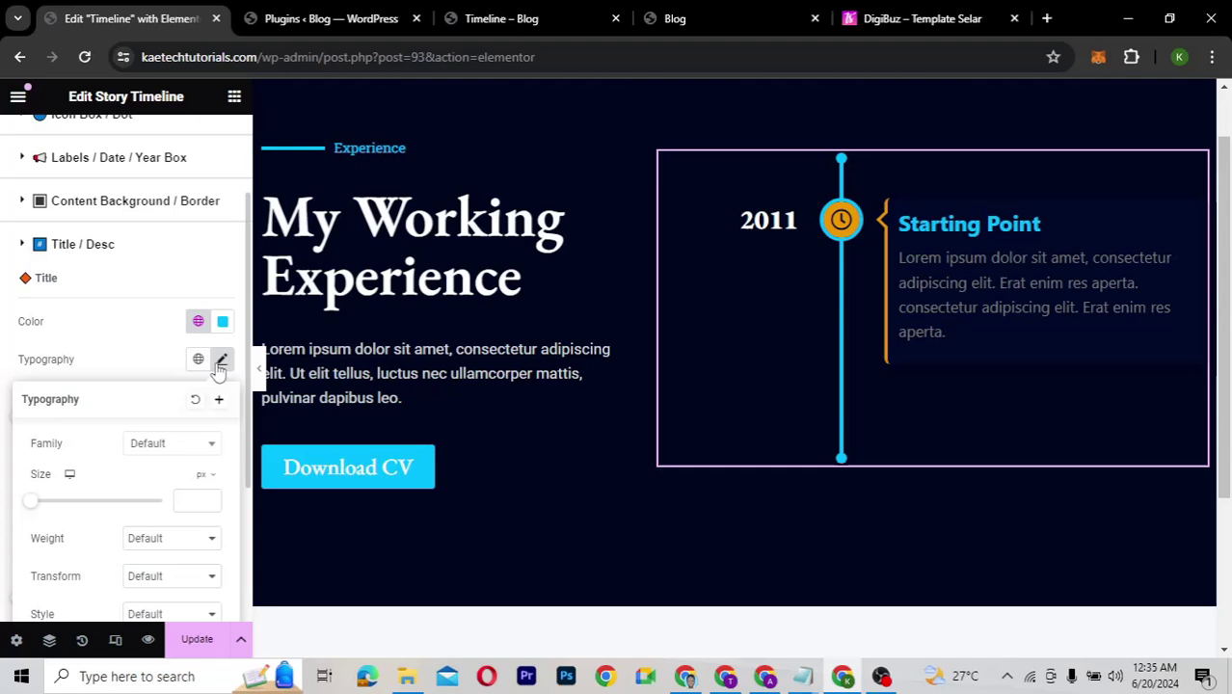
pyautogui.click(175, 446)
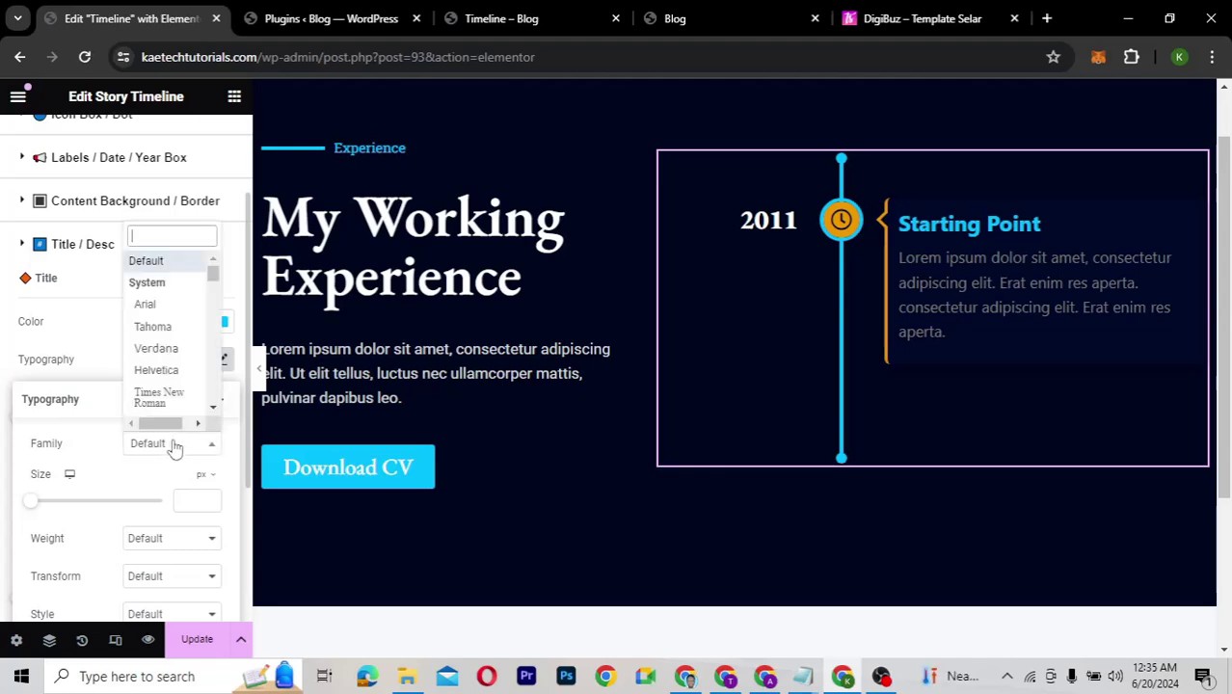
pyautogui.write('eb')
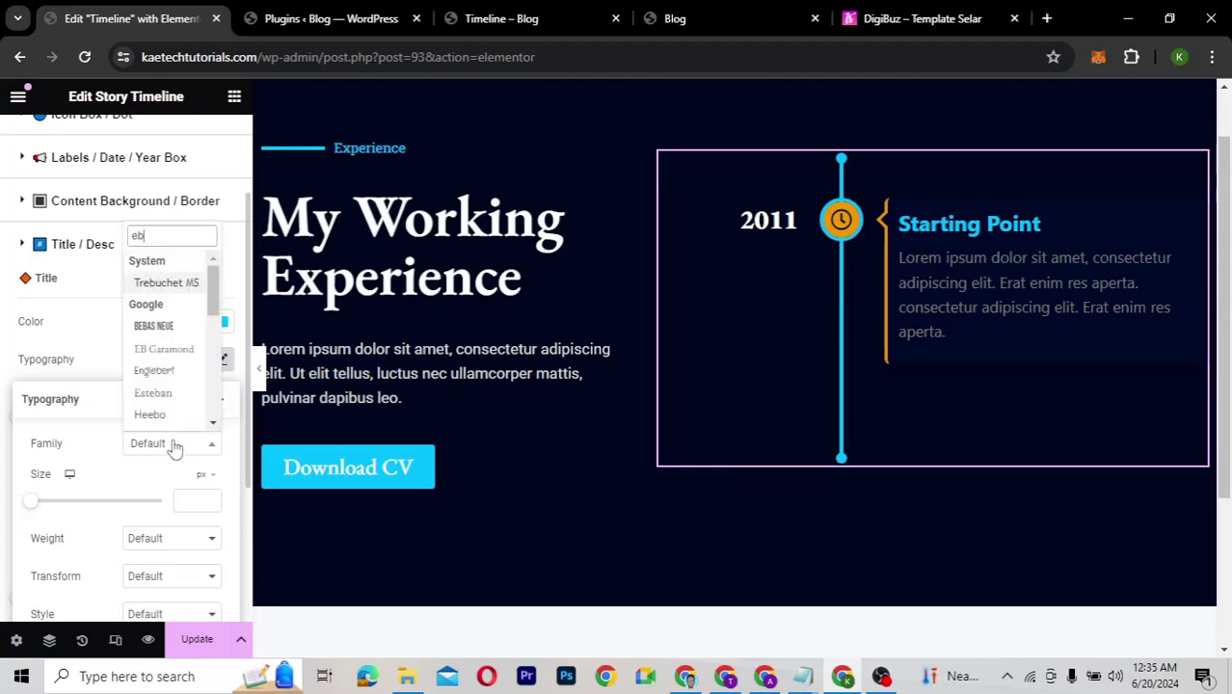
pyautogui.click(162, 350)
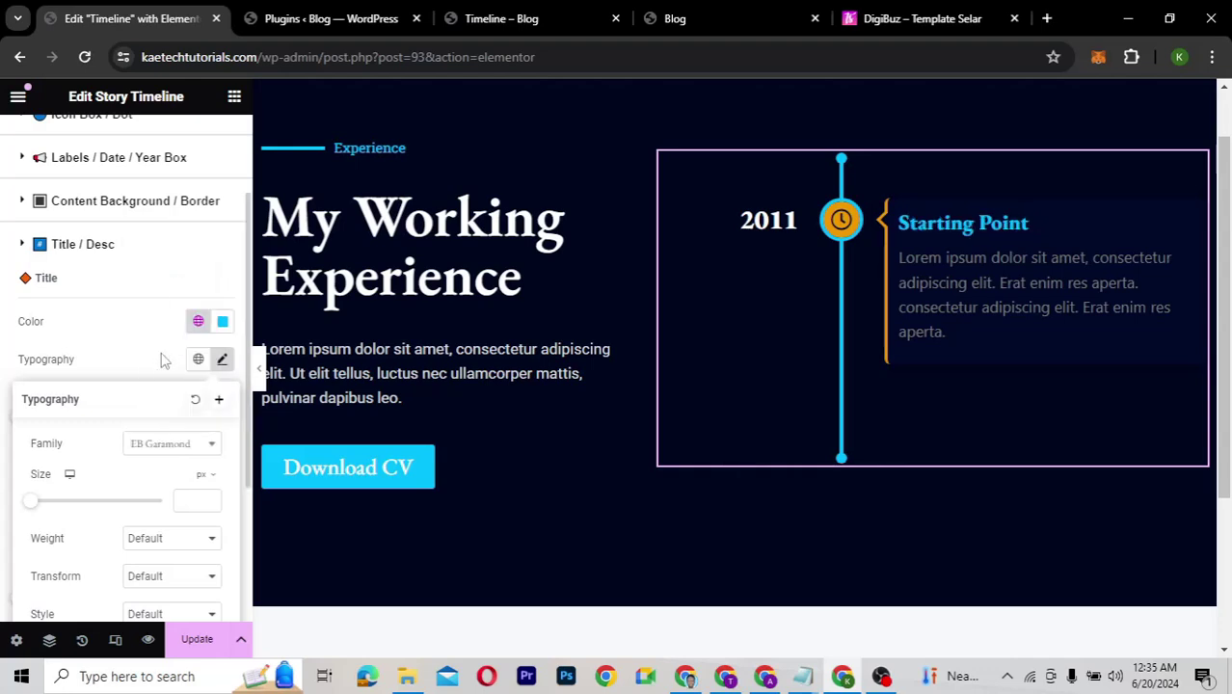
pyautogui.click(181, 501)
pyautogui.write('25')
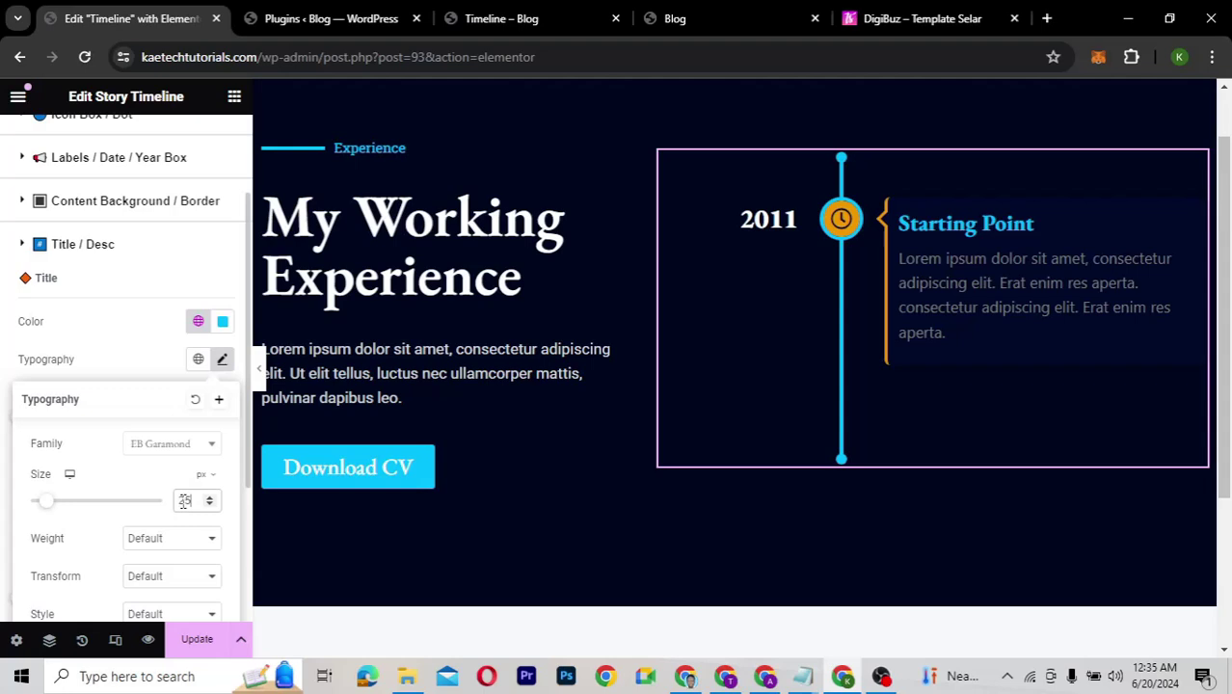
pyautogui.moveTo(190, 500); pyautogui.dragTo(177, 498)
pyautogui.write('28')
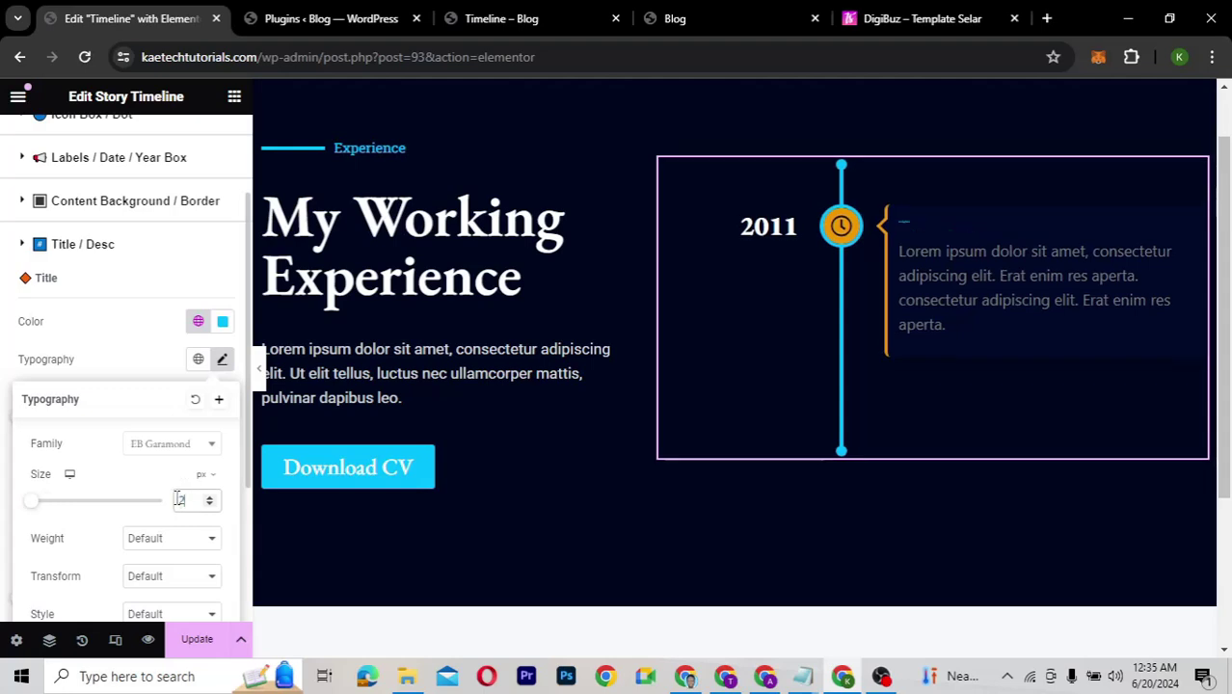
pyautogui.click(135, 363)
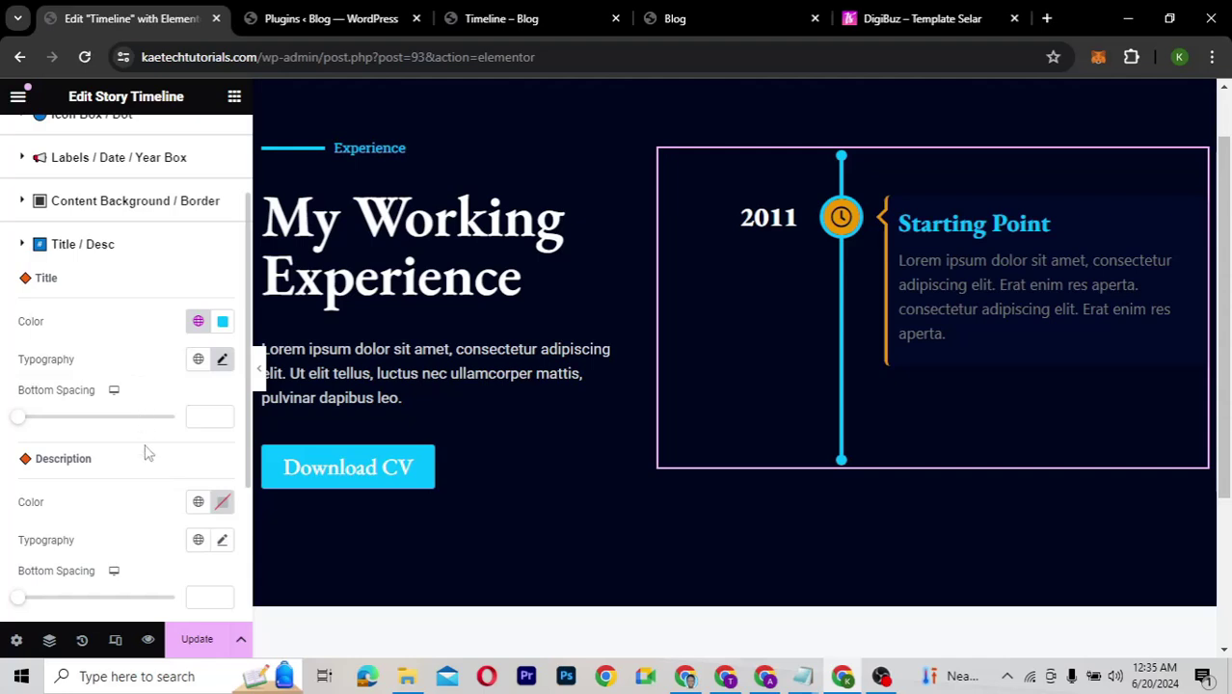
# Step: Set the Description color of the timeline stories to the light gray #DBDBDB
pyautogui.scroll(-1, 135, 488)
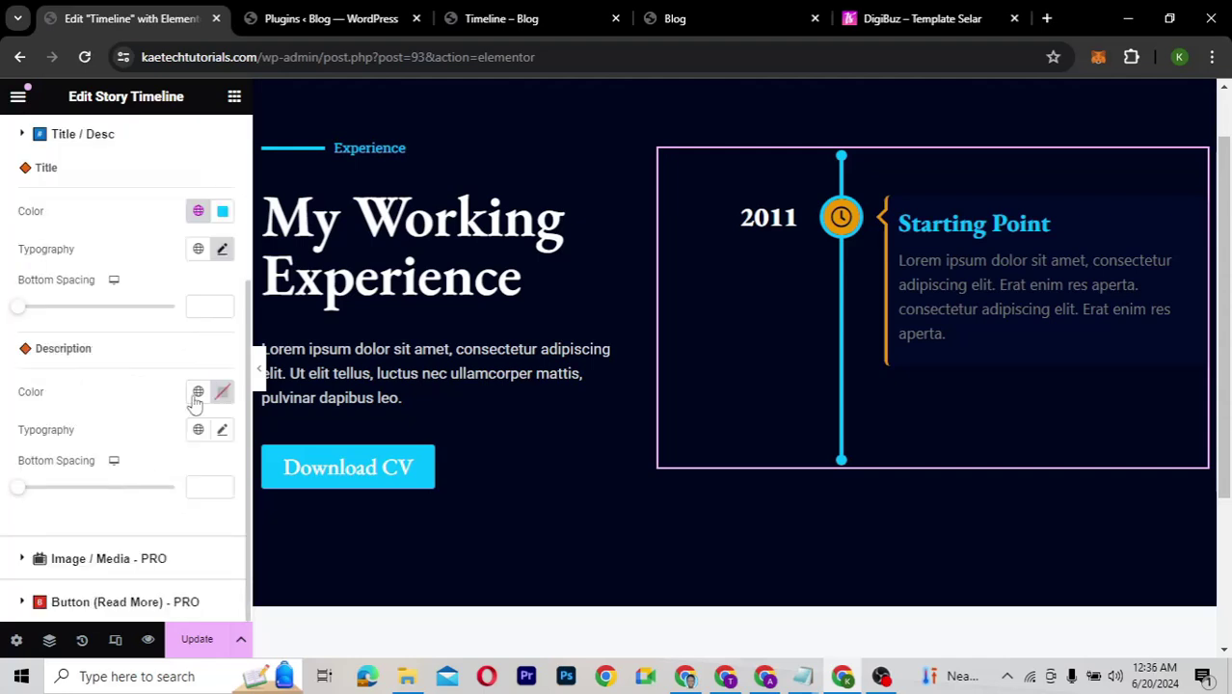
pyautogui.click(221, 391)
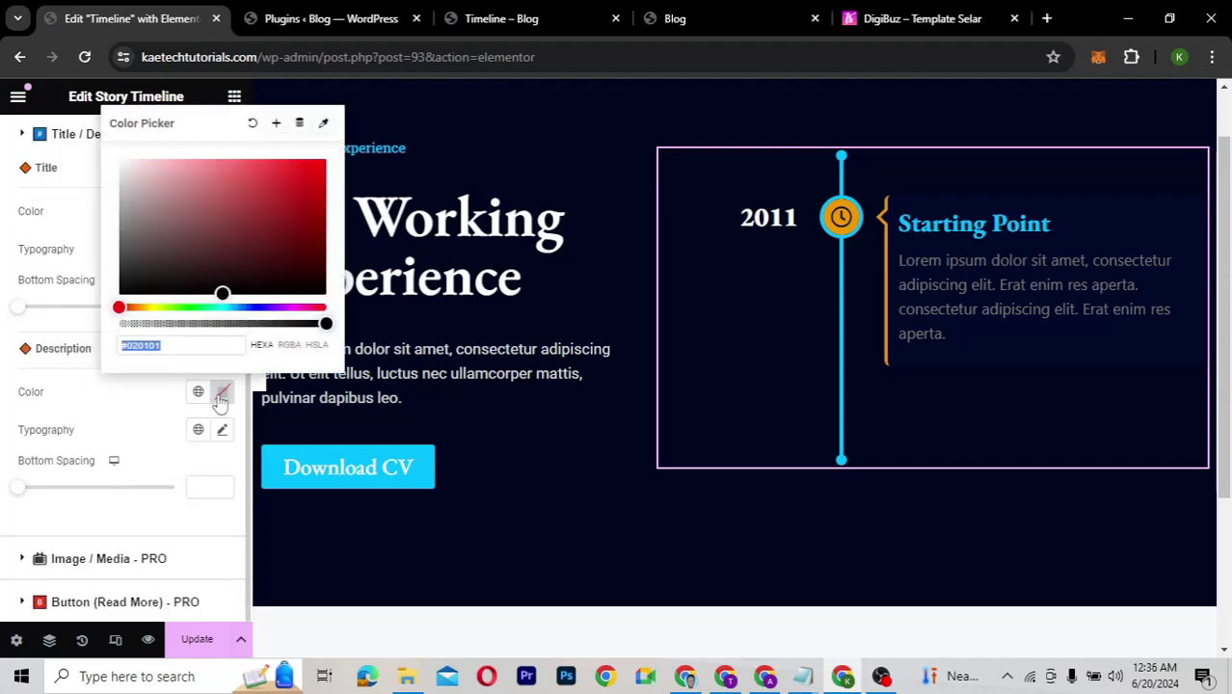
pyautogui.click(117, 178)
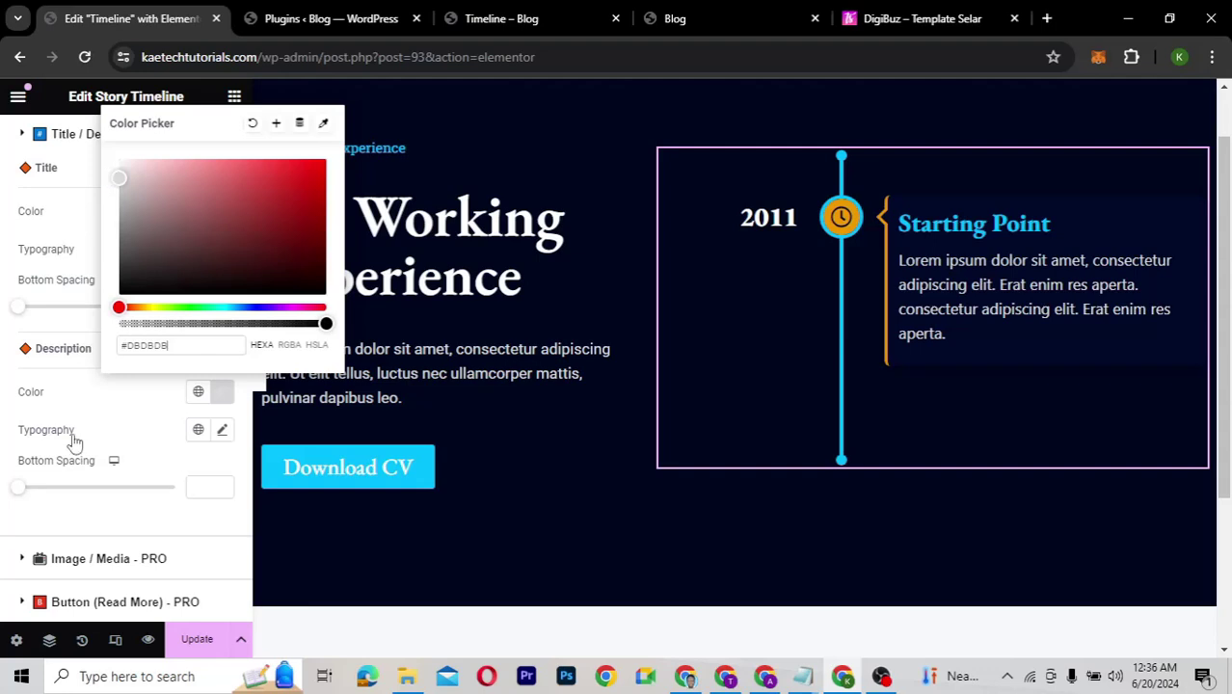
pyautogui.click(160, 405)
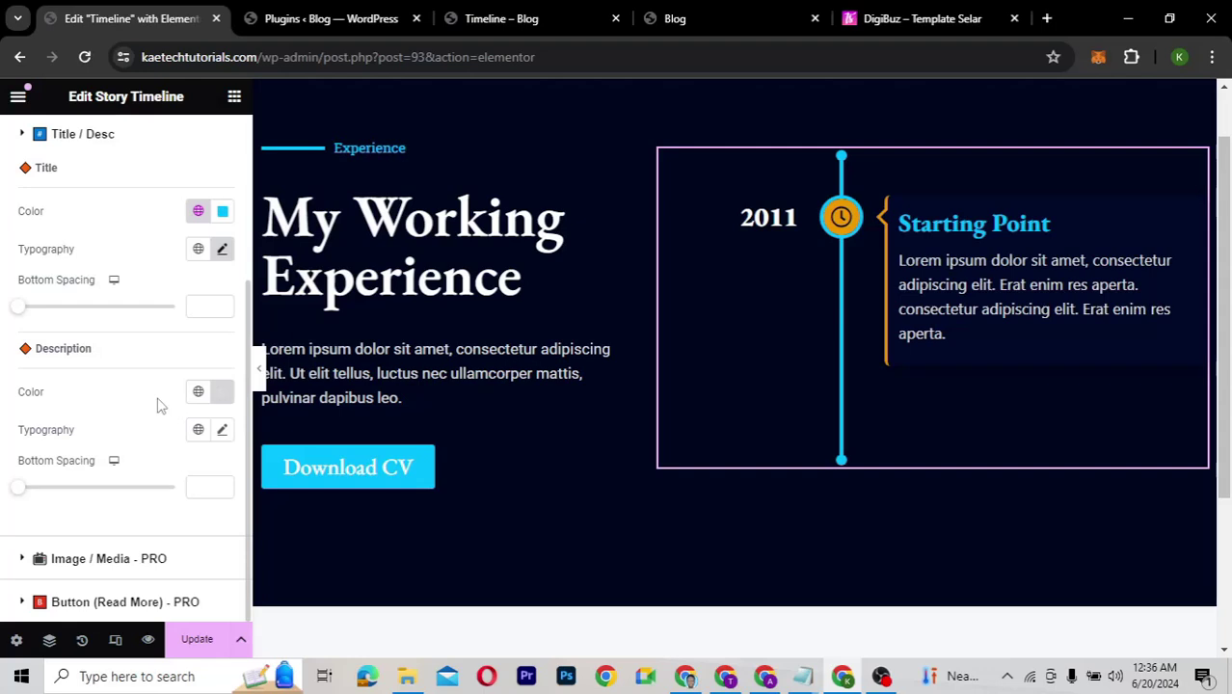
pyautogui.scroll(3, 160, 405)
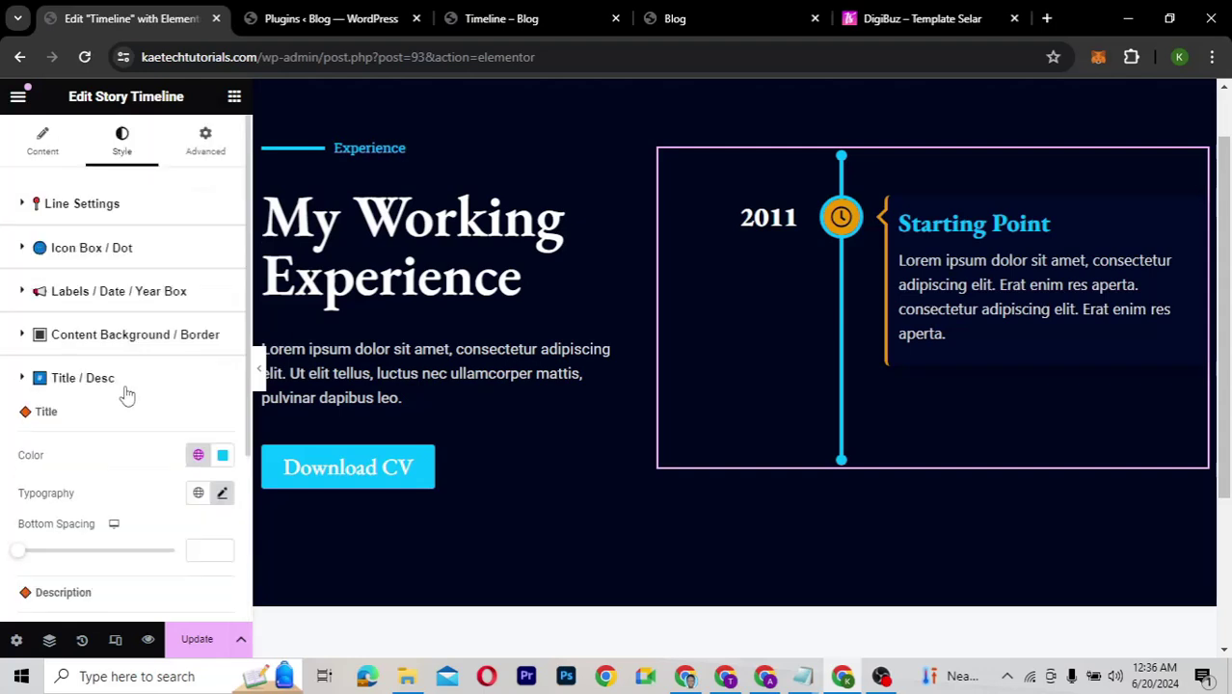
pyautogui.click(125, 380)
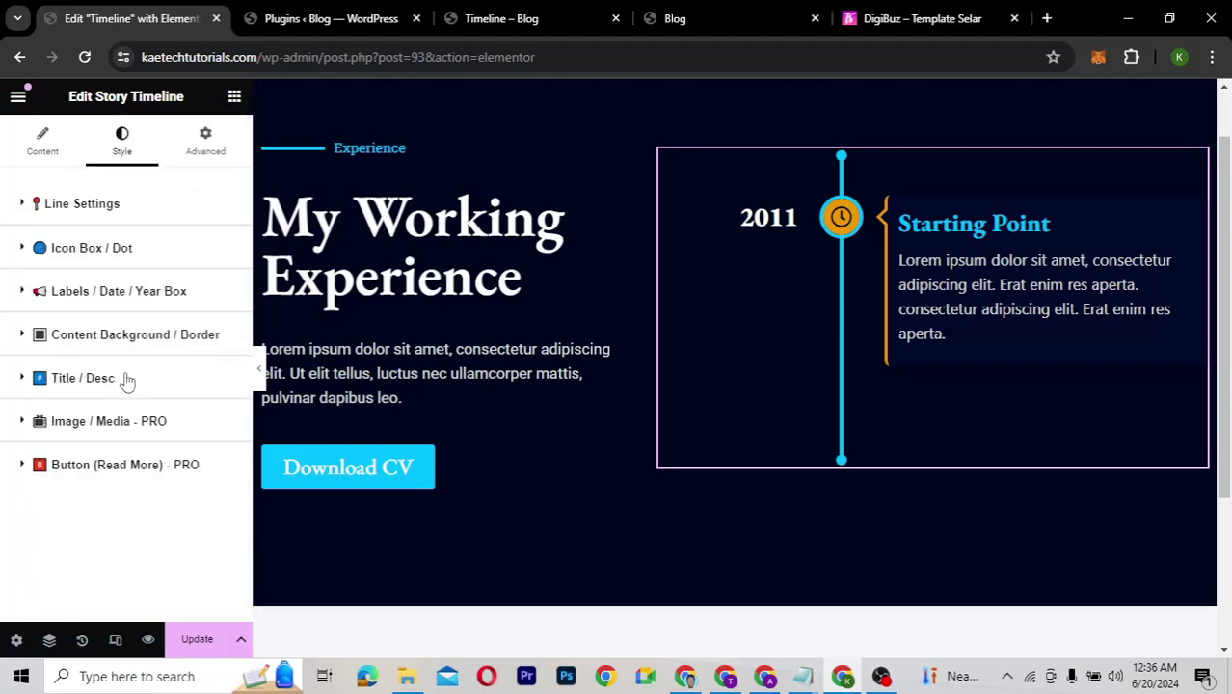
# Step: Duplicate the Starting Point story three times to make four timeline stories
pyautogui.click(44, 141)
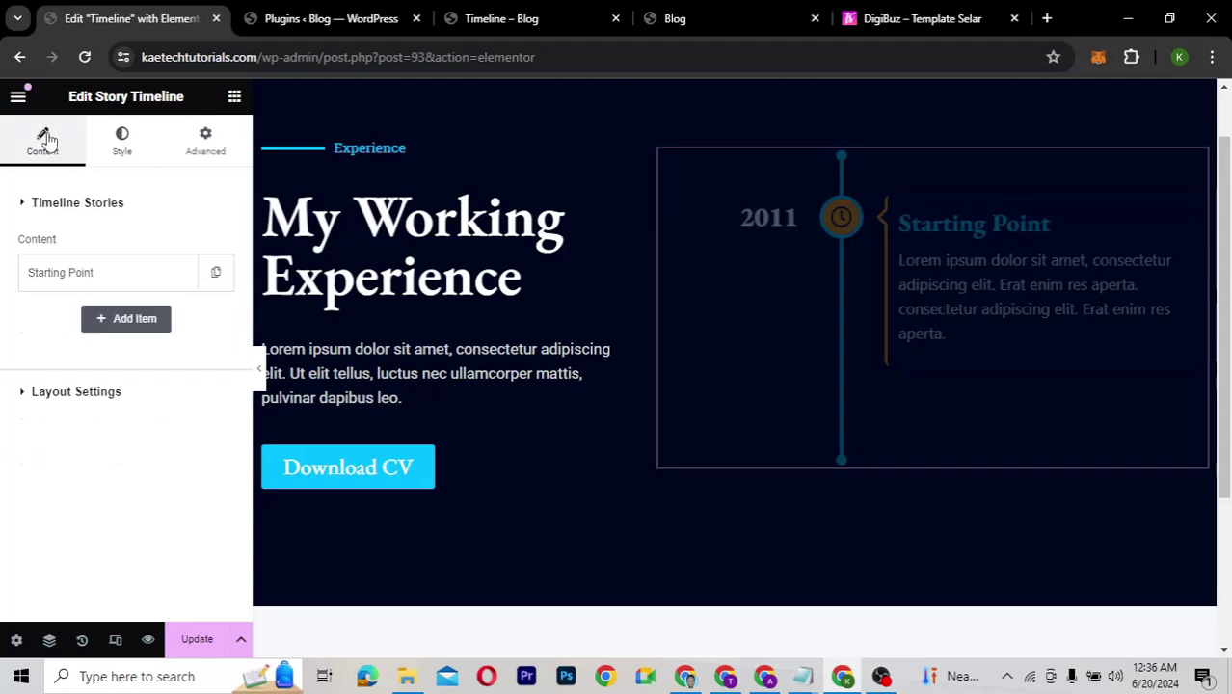
pyautogui.click(216, 276)
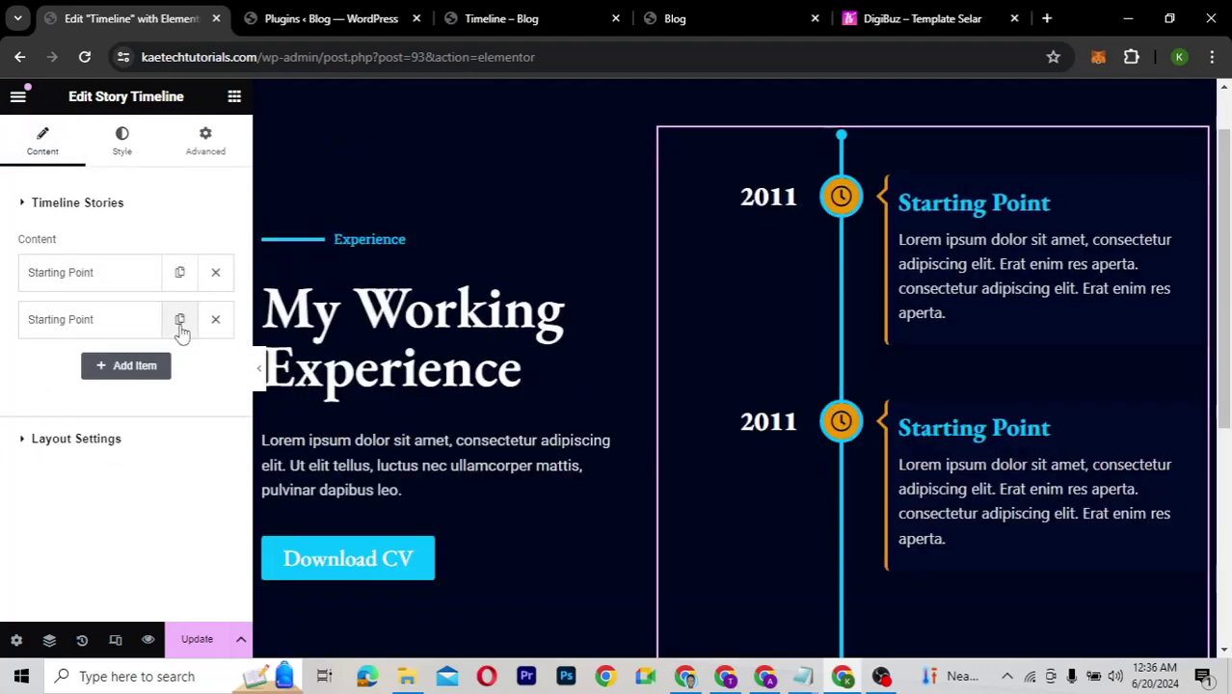
pyautogui.click(180, 325)
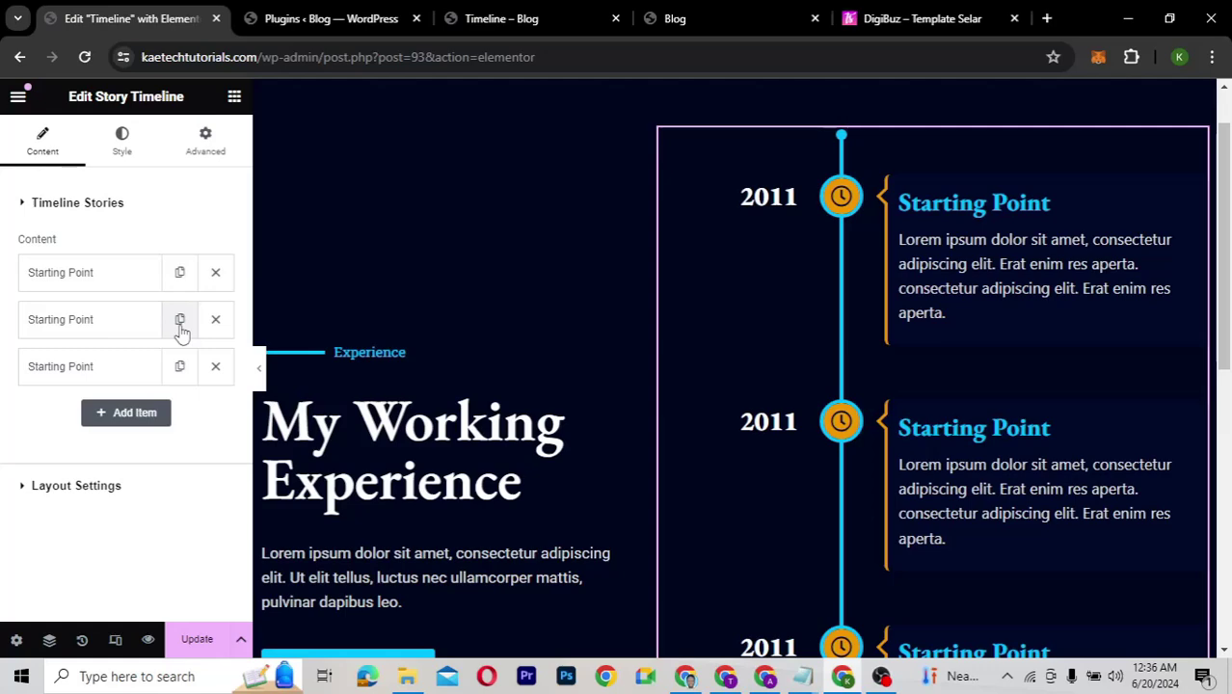
pyautogui.click(180, 368)
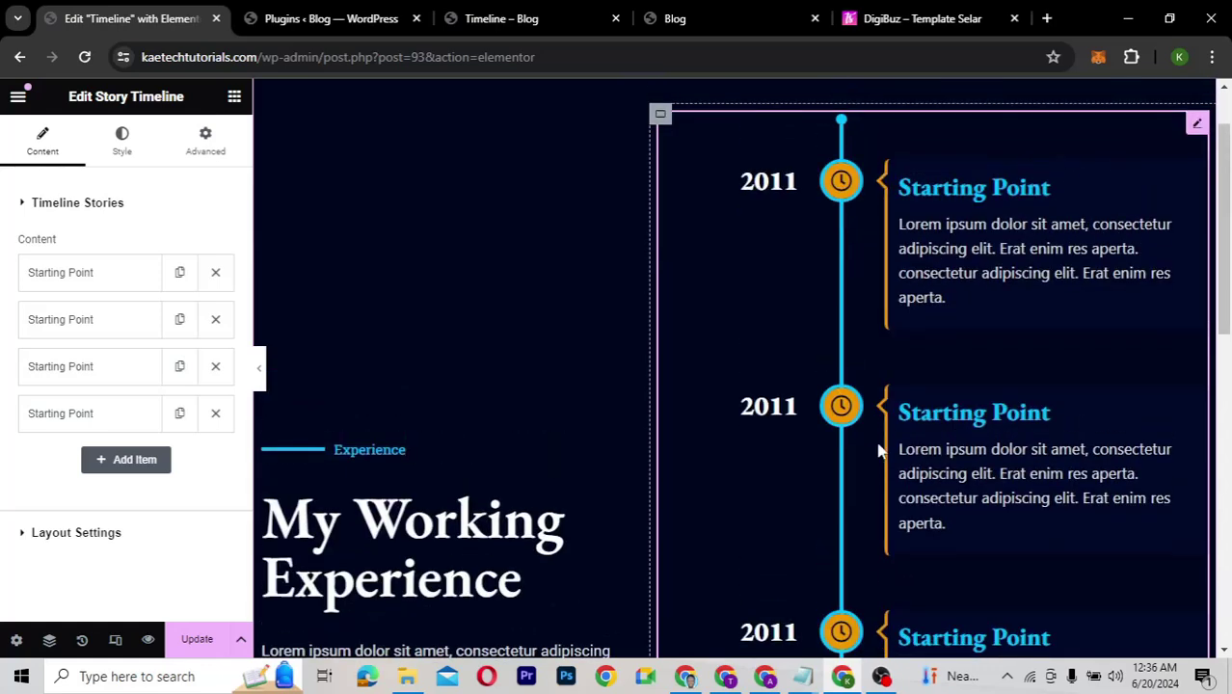
# Step: Set the Label / Date of the second timeline story to 2014
pyautogui.click(140, 316)
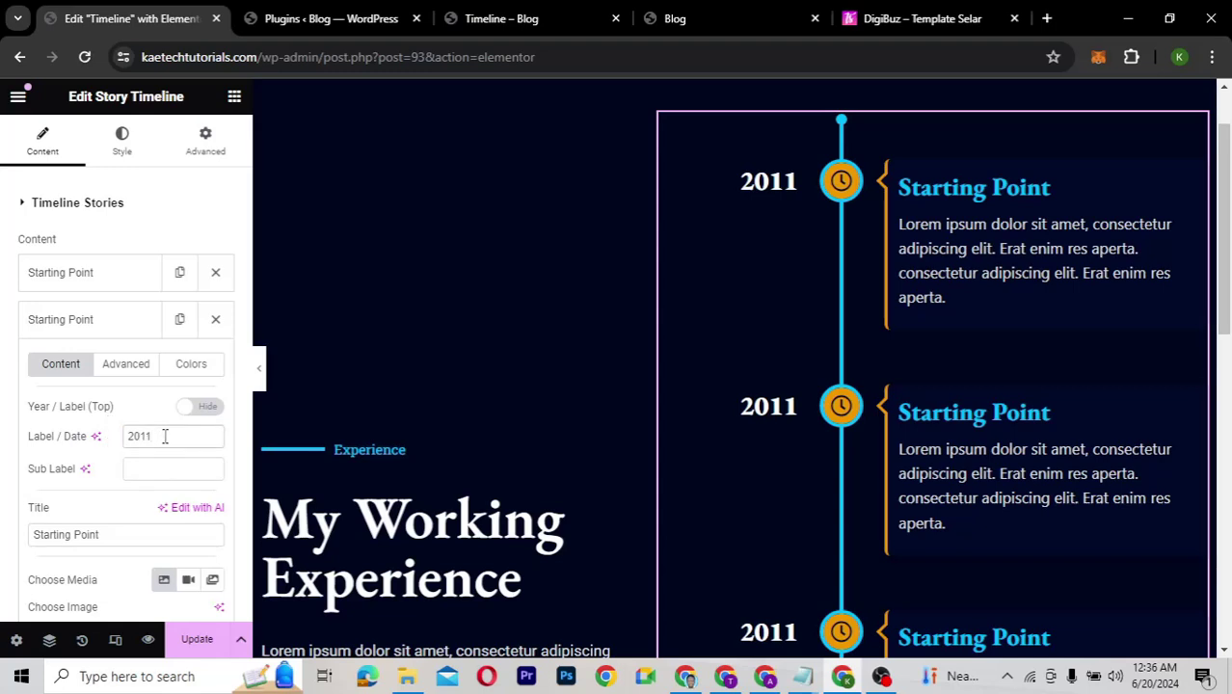
pyautogui.press('BackSpace')
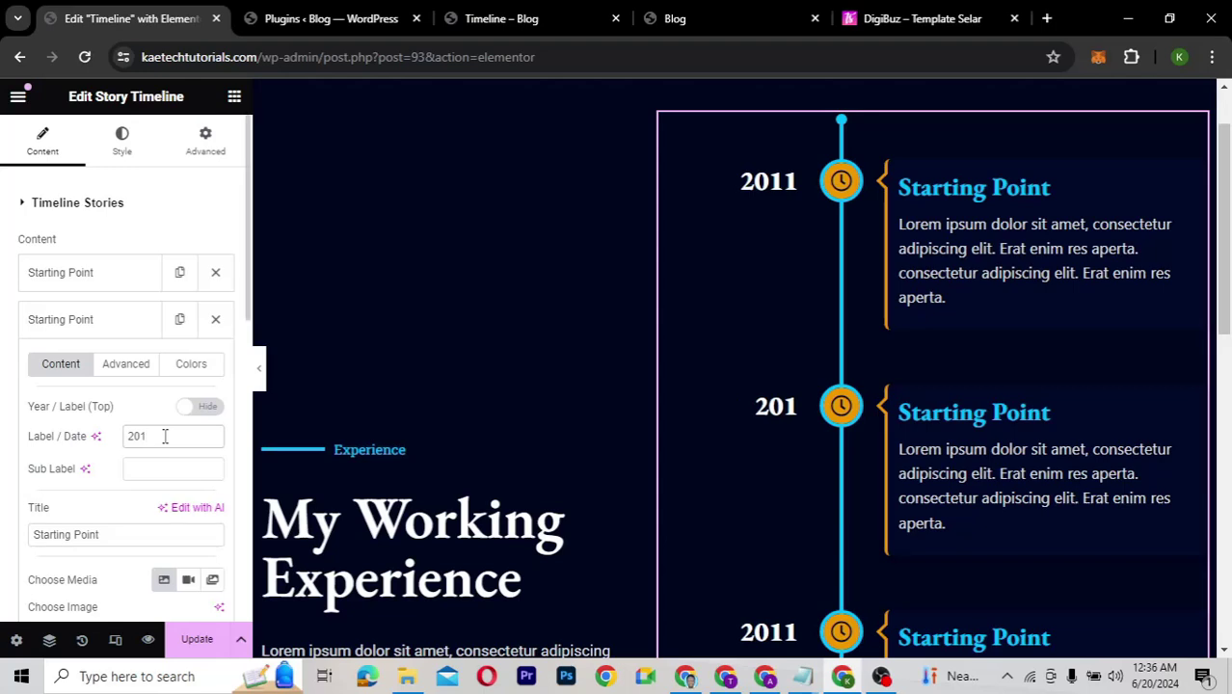
pyautogui.write('4')
pyautogui.scroll(-3, 83, 458)
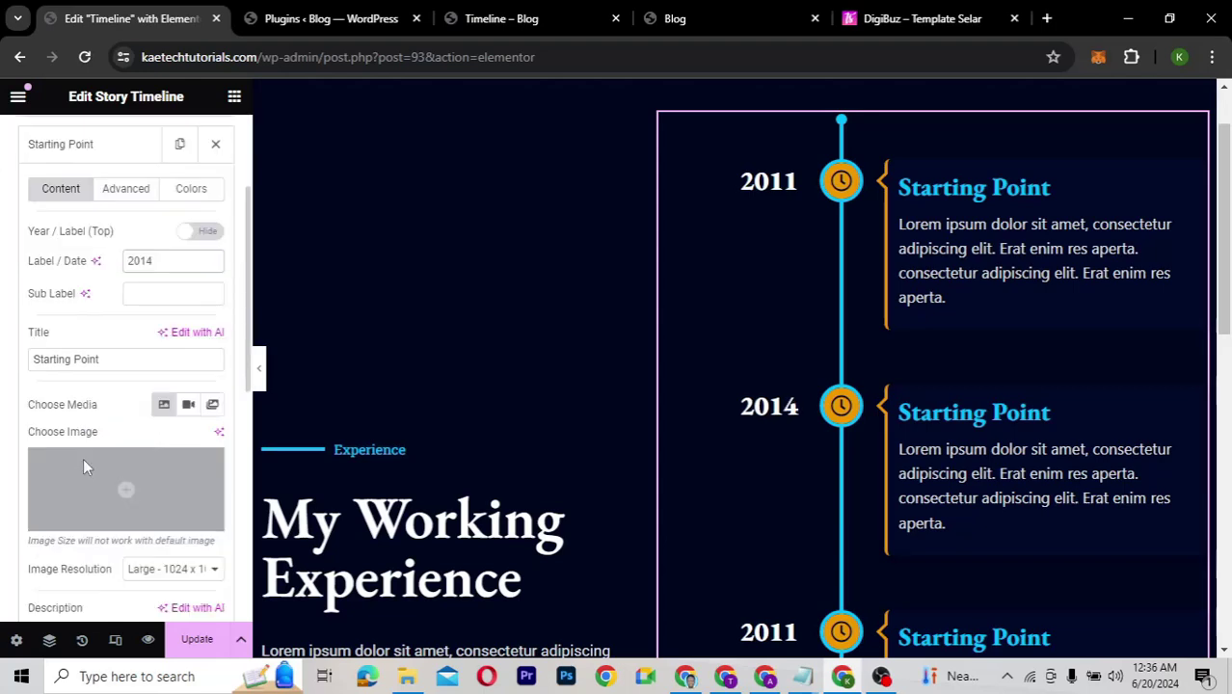
pyautogui.scroll(2, 83, 468)
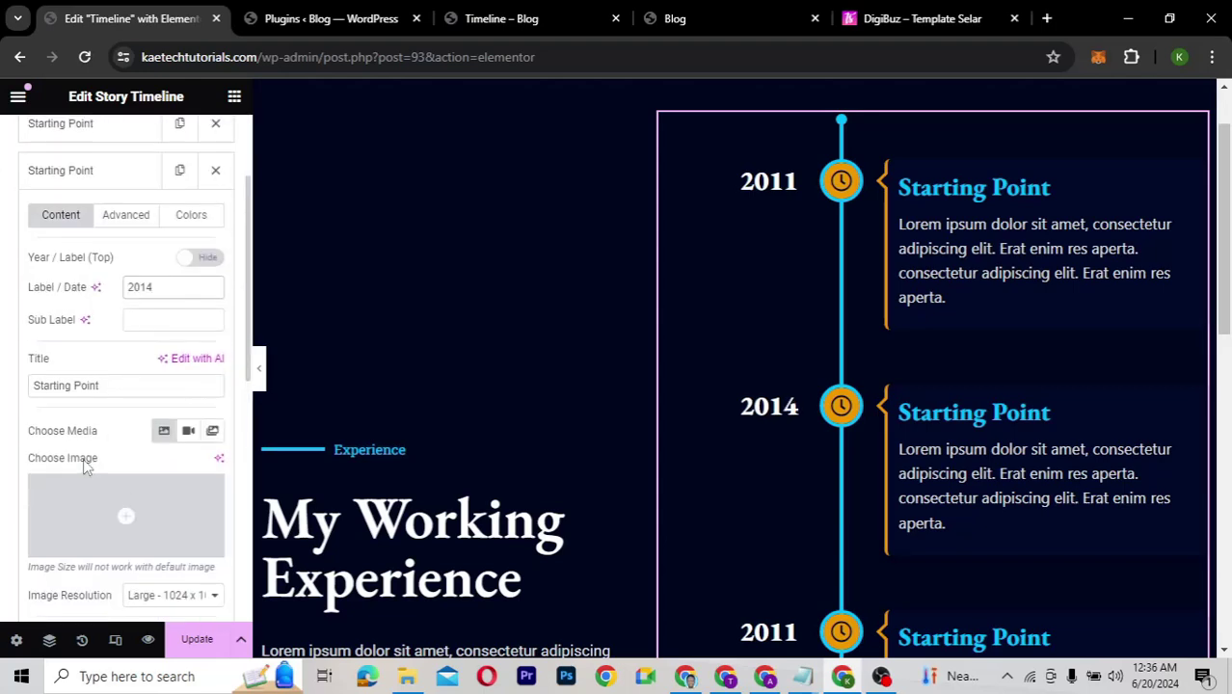
# Step: Replace the second timeline story's title with "Digital Marketer"
pyautogui.press('Tab')
pyautogui.press('Tab')
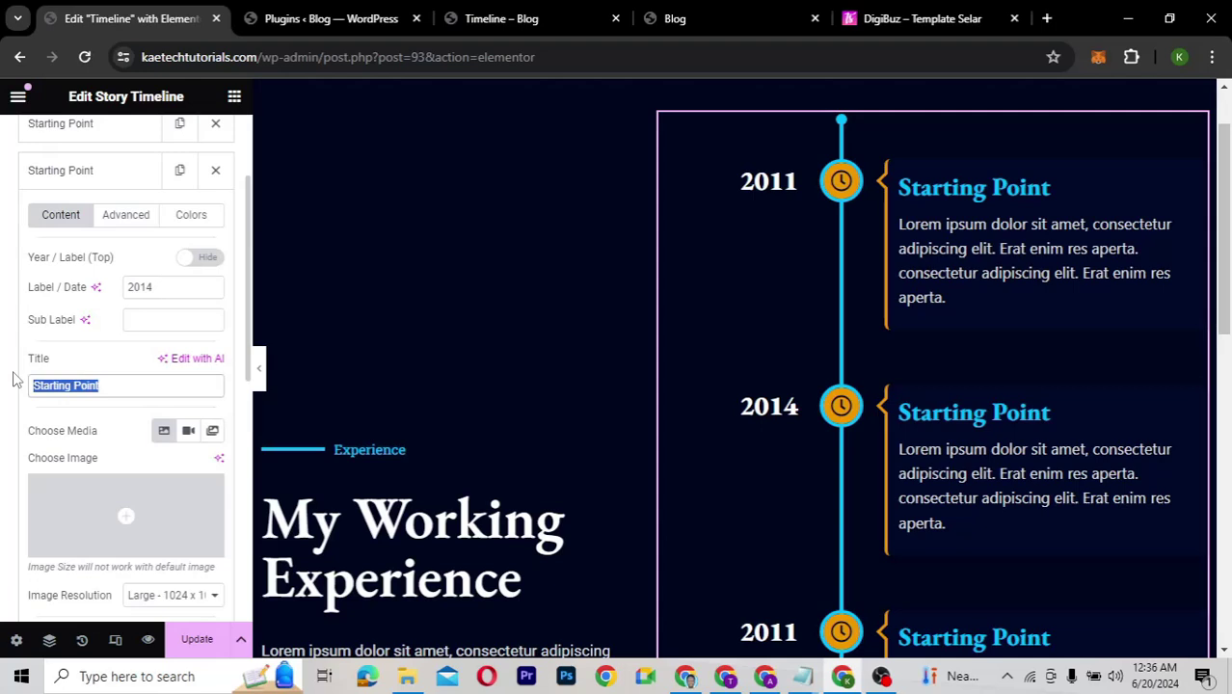
pyautogui.write('Di')
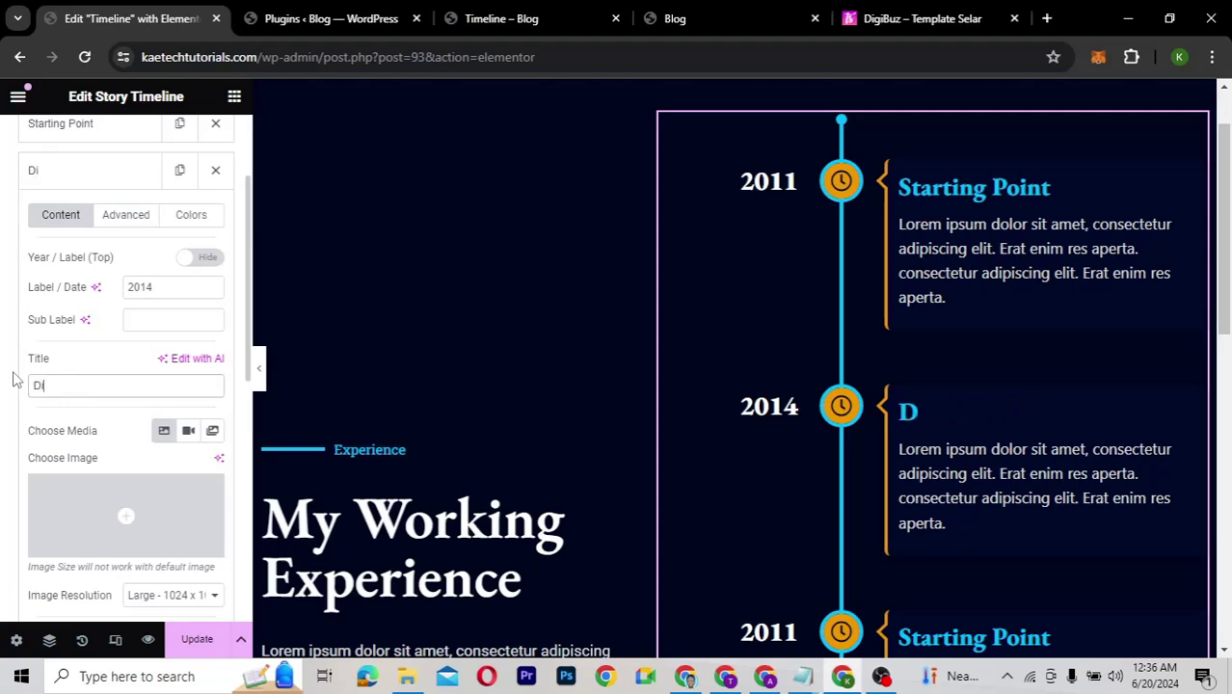
pyautogui.write('gital Ma')
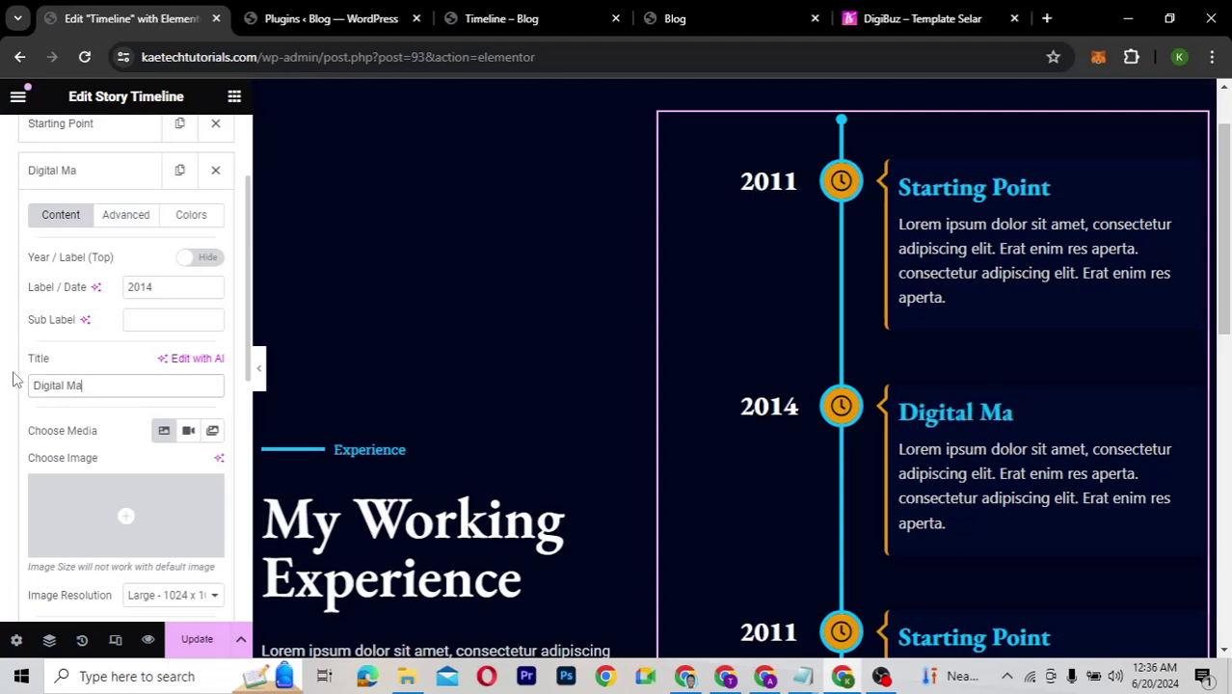
pyautogui.write('rketer')
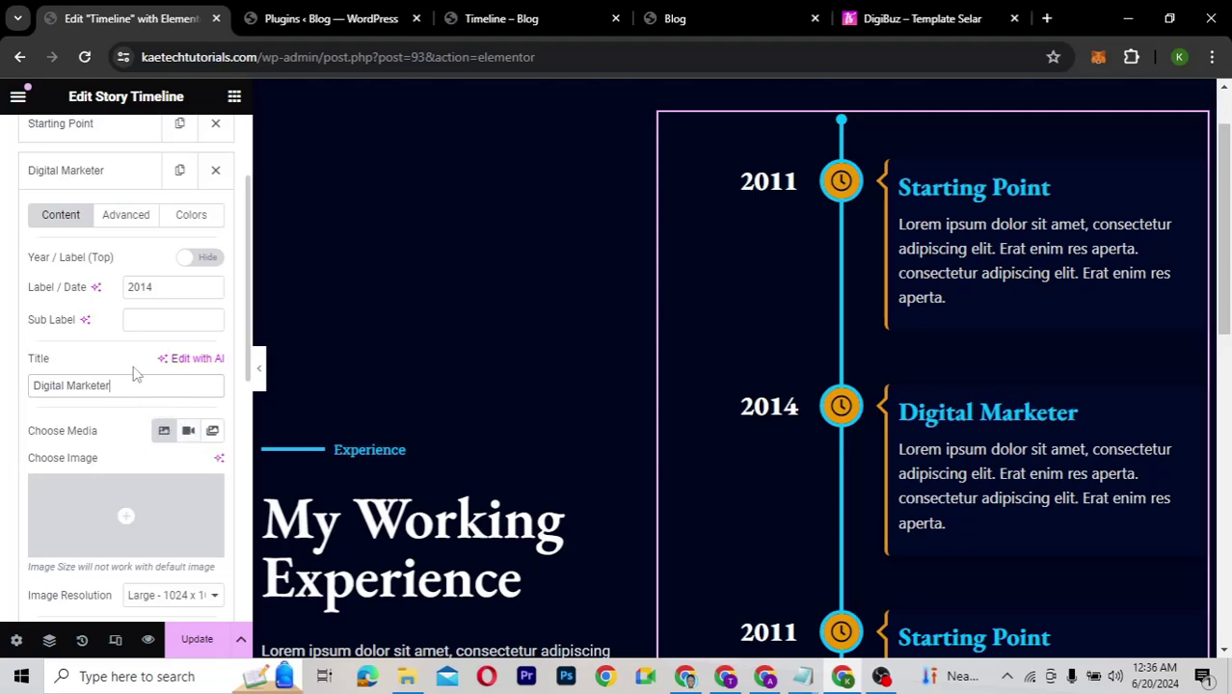
pyautogui.click(113, 179)
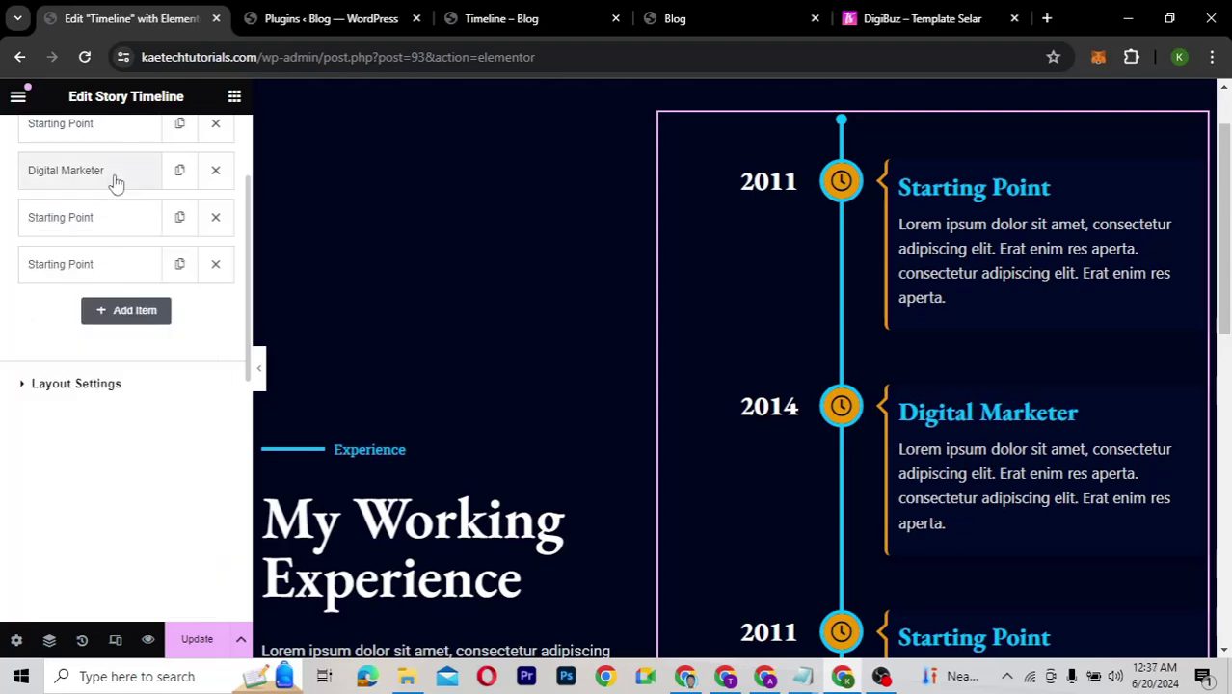
# Step: Set the Label / Date of the third timeline story to 2020
pyautogui.click(114, 221)
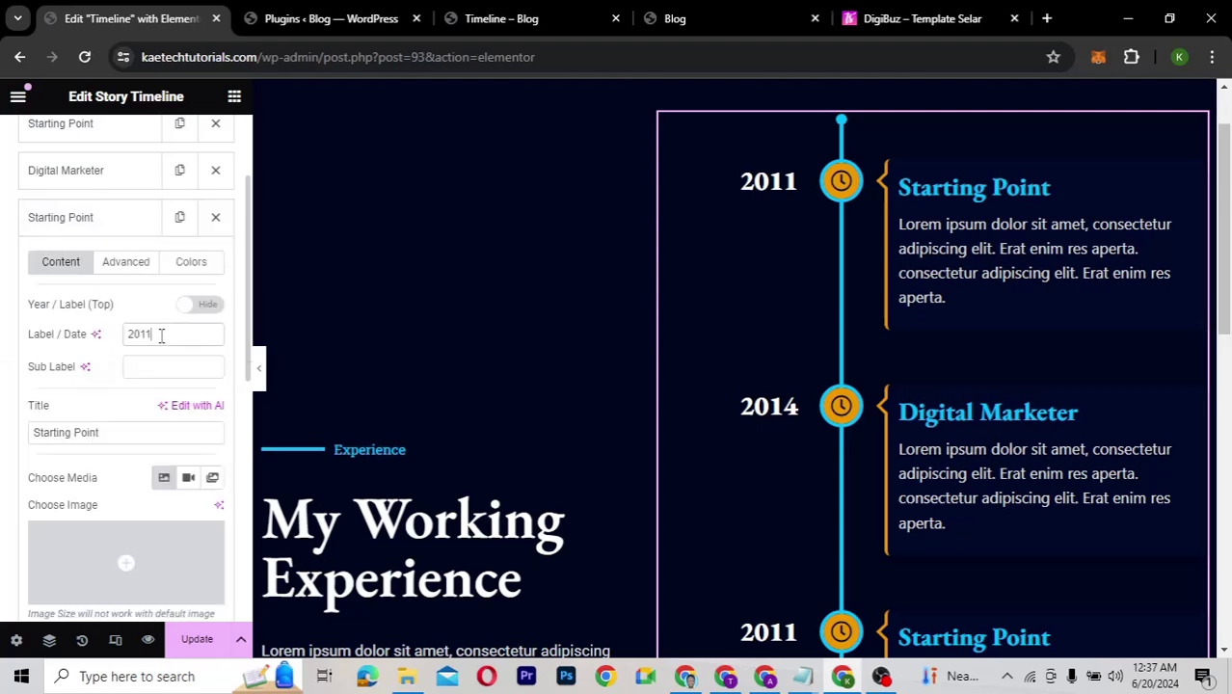
pyautogui.press('BackSpace')
pyautogui.press('BackSpace')
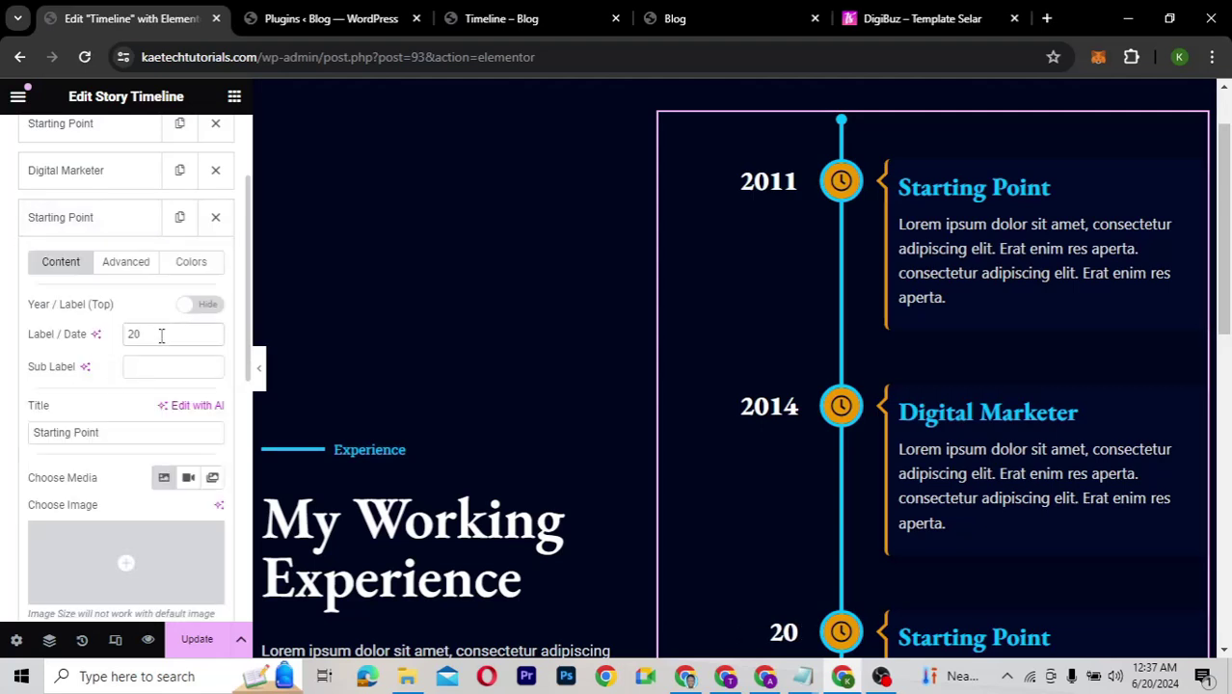
pyautogui.write('20')
# Step: Replace the third timeline story's title with "Web Designer" and collapse the story's settings
pyautogui.scroll(-1, 92, 432)
pyautogui.moveTo(101, 315); pyautogui.dragTo(29, 318)
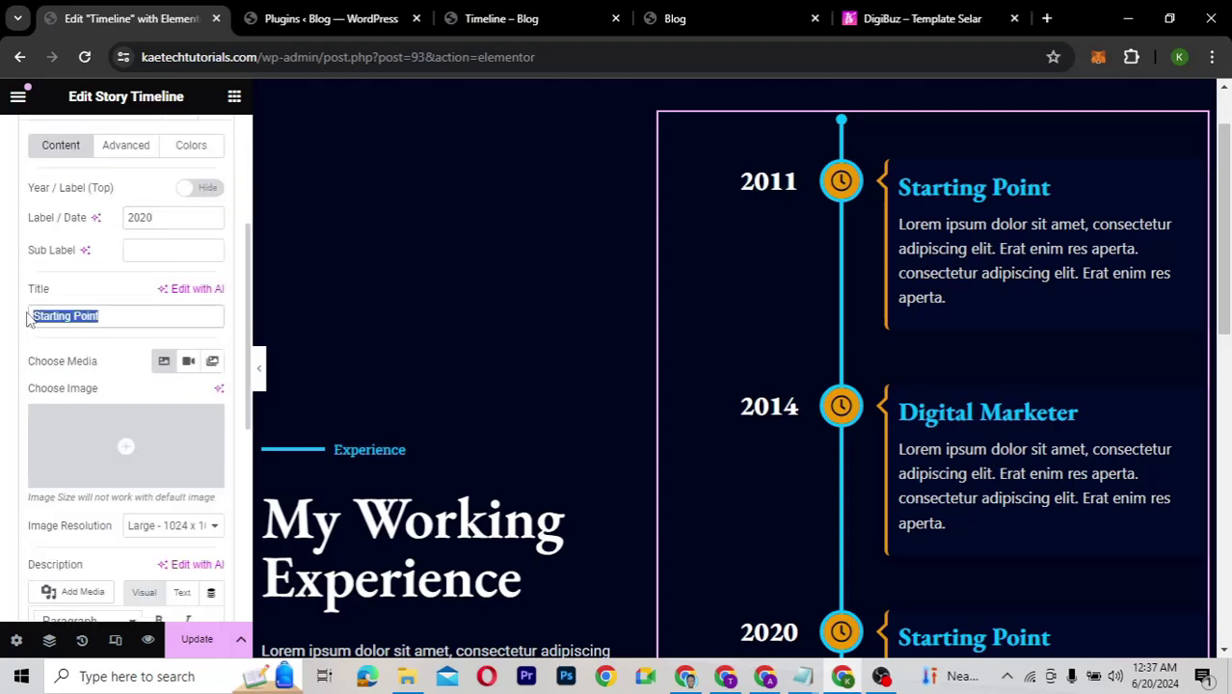
pyautogui.write('Web Des')
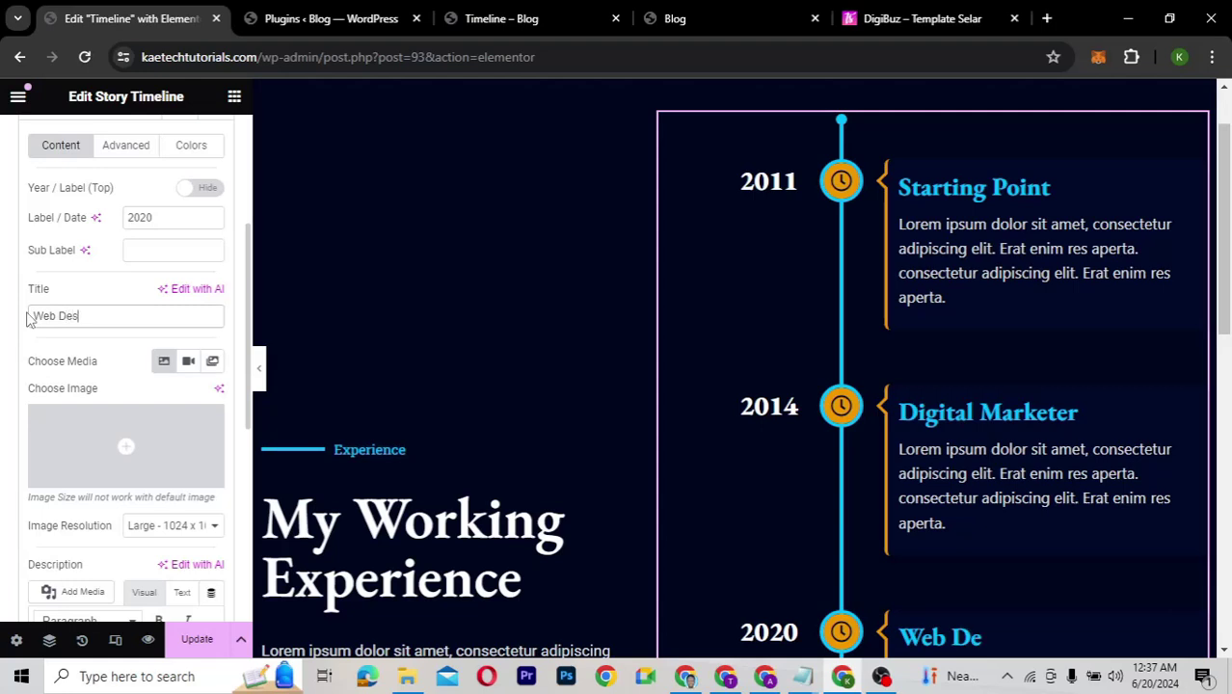
pyautogui.write('igner')
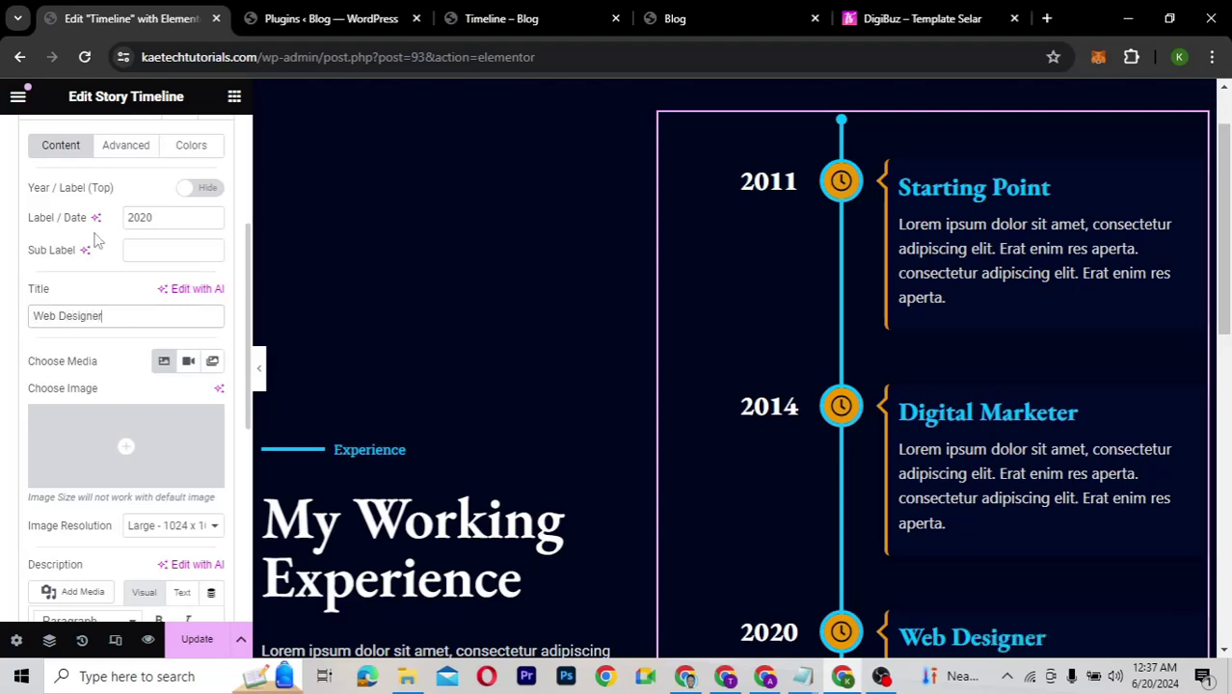
pyautogui.scroll(2, 91, 250)
pyautogui.click(90, 263)
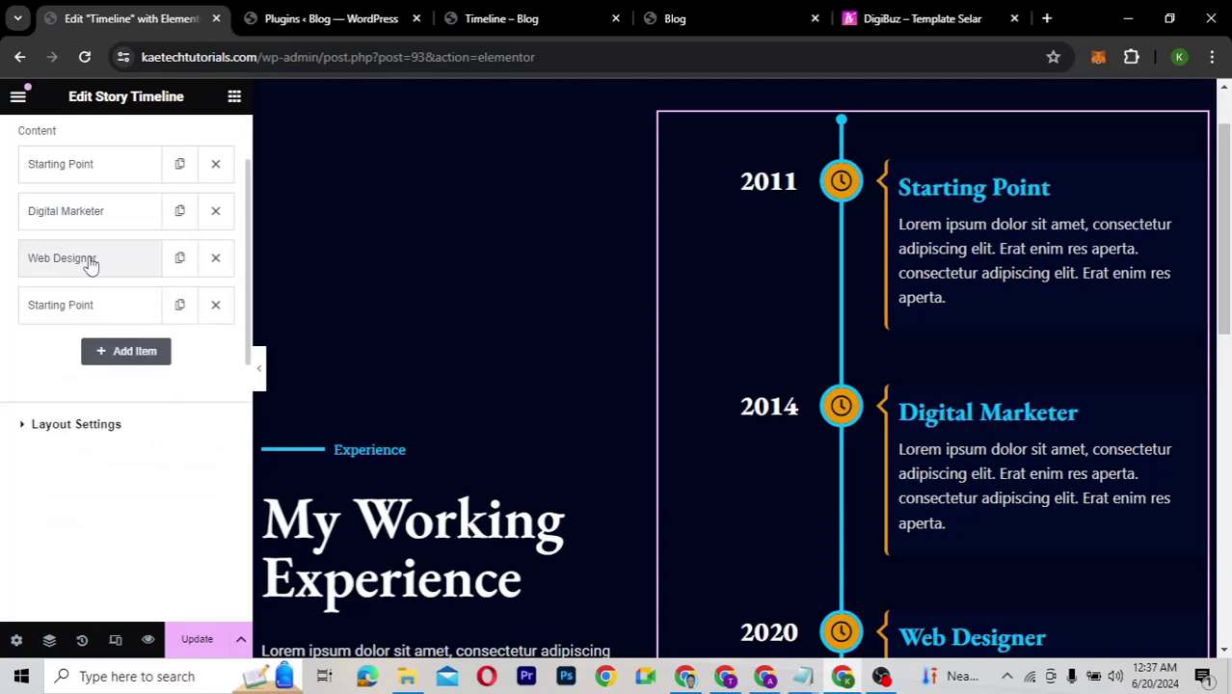
# Step: Replace the fourth timeline story's title with "UI/UX Designer"
pyautogui.scroll(-1, 108, 456)
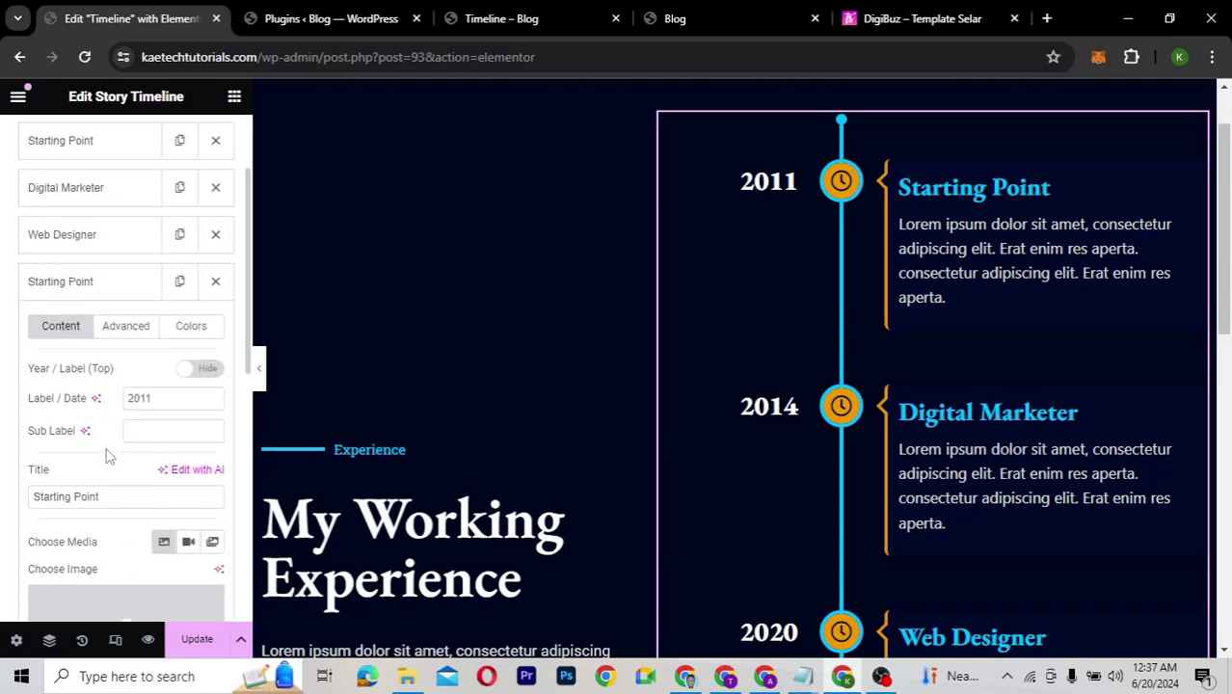
pyautogui.scroll(-1, 554, 429)
pyautogui.scroll(-3, 557, 439)
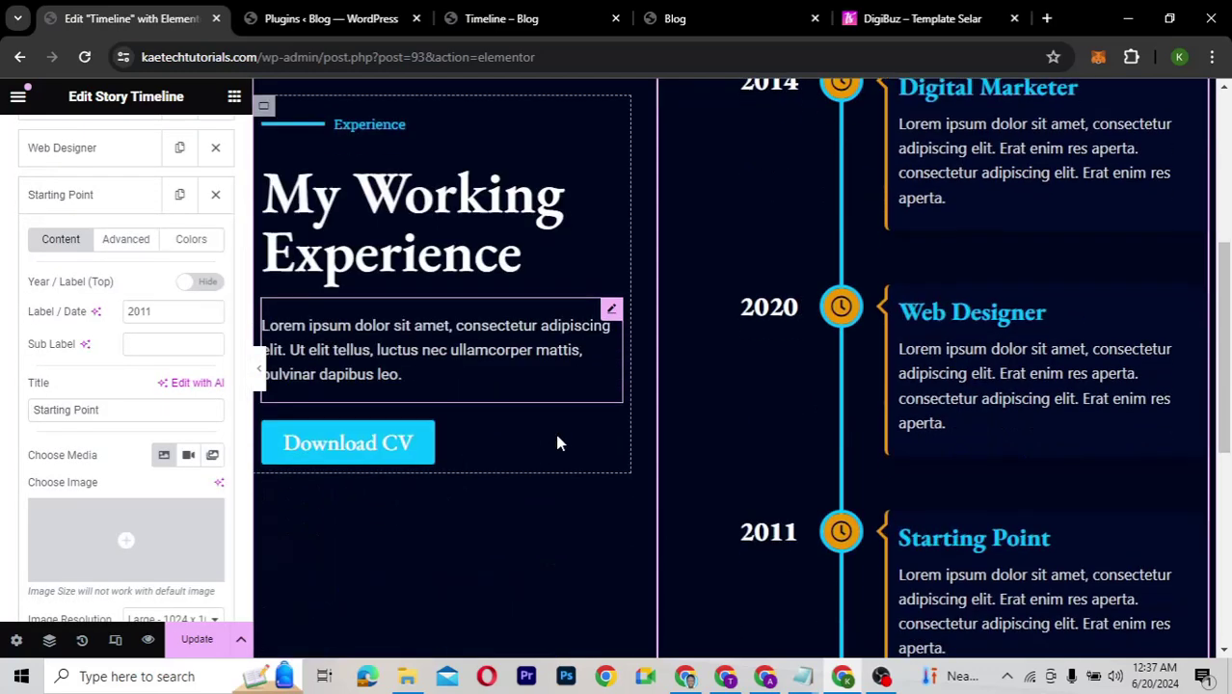
pyautogui.moveTo(145, 413); pyautogui.dragTo(3, 409)
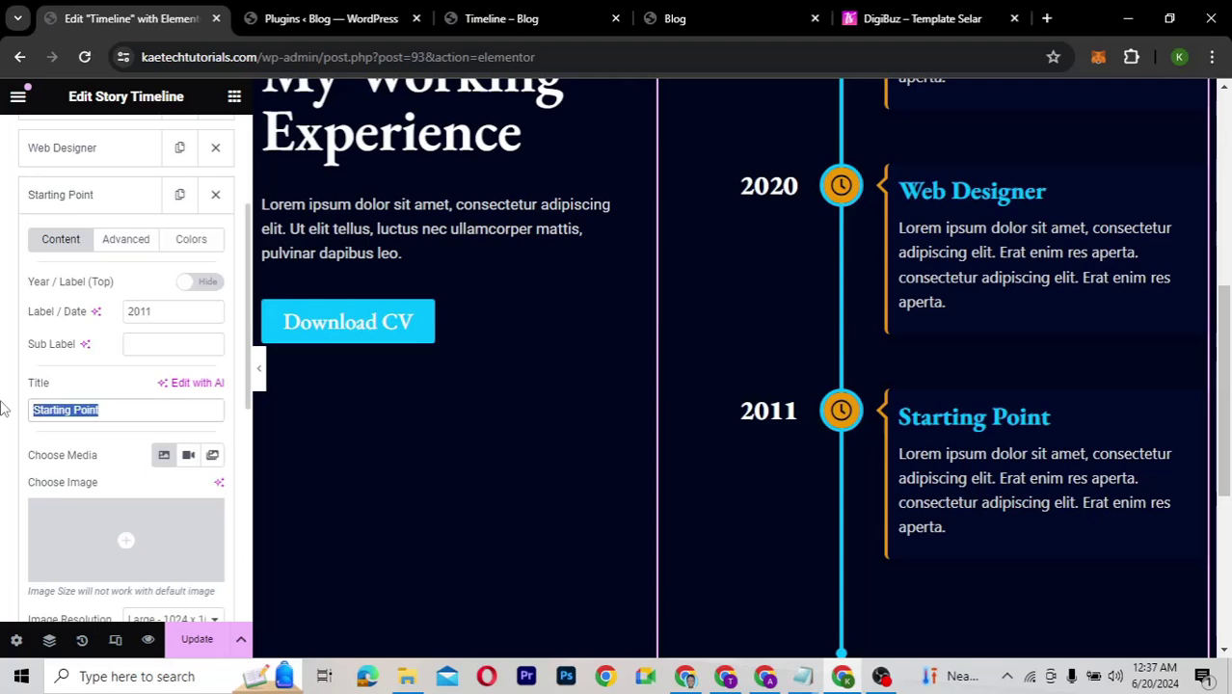
pyautogui.write('Present')
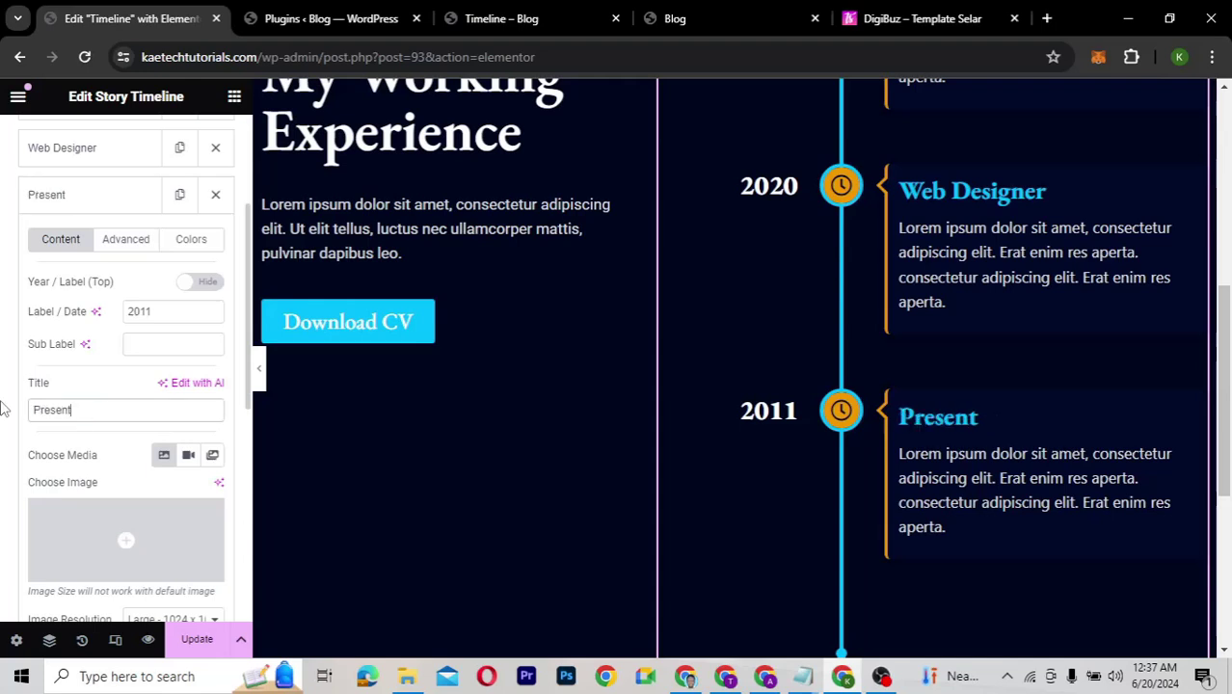
pyautogui.doubleClick(74, 408)
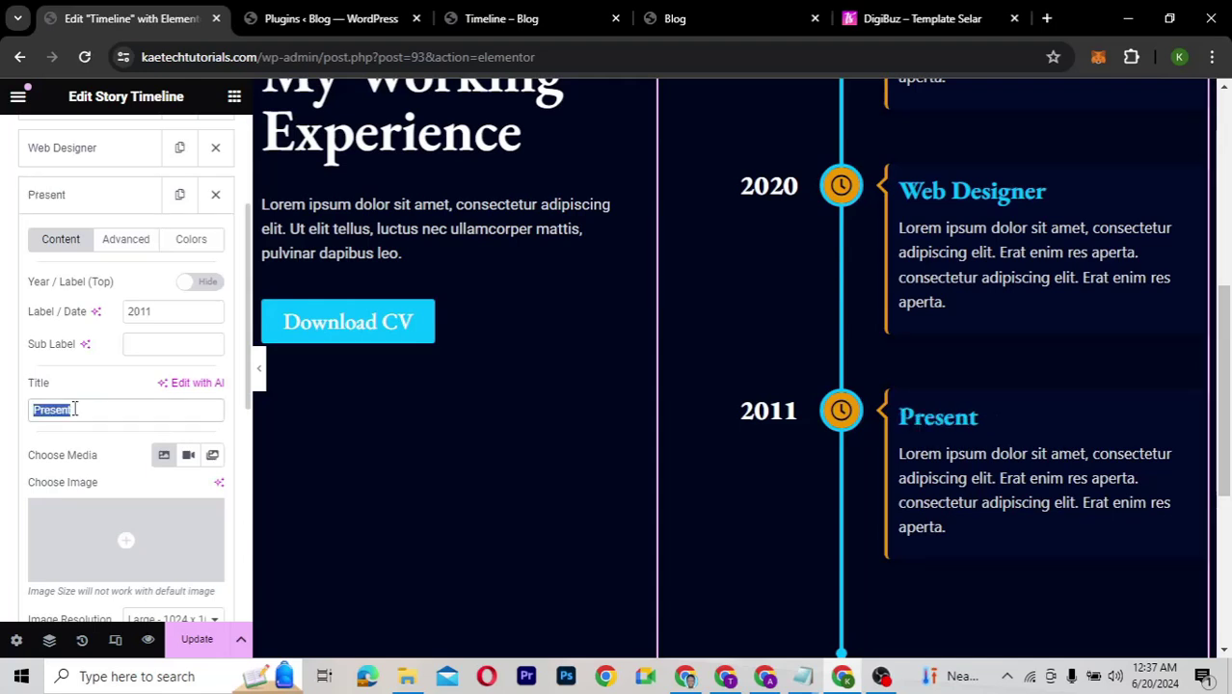
pyautogui.write('UI')
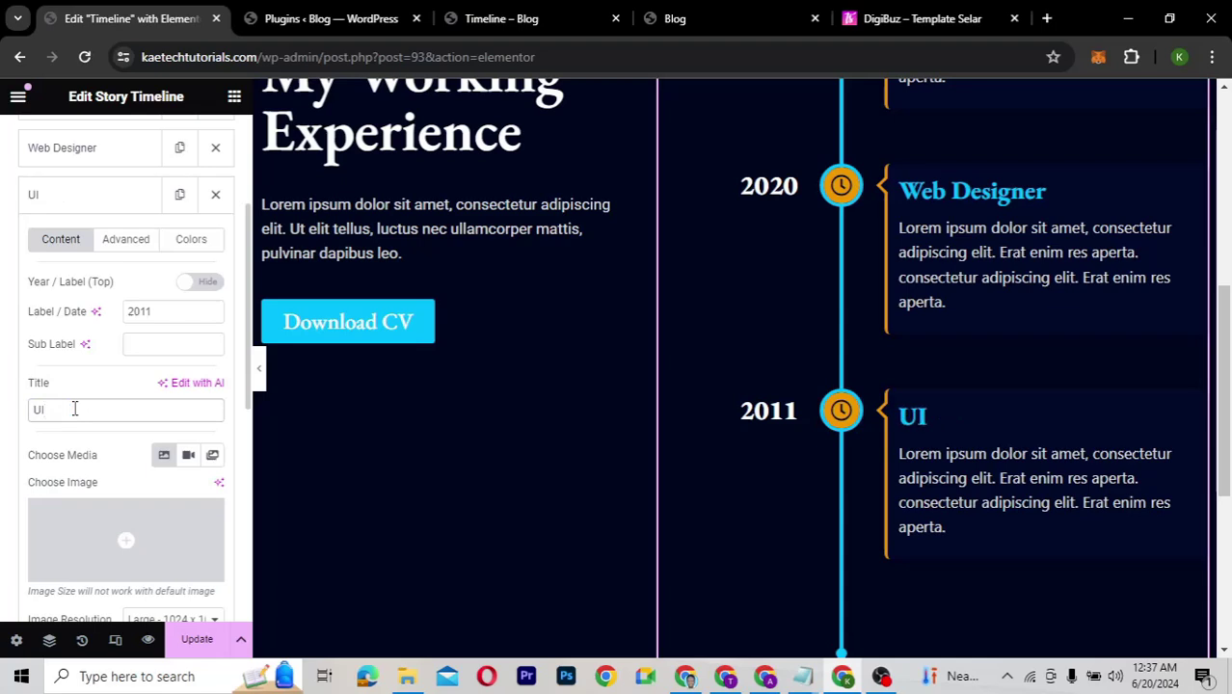
pyautogui.write('/UX ')
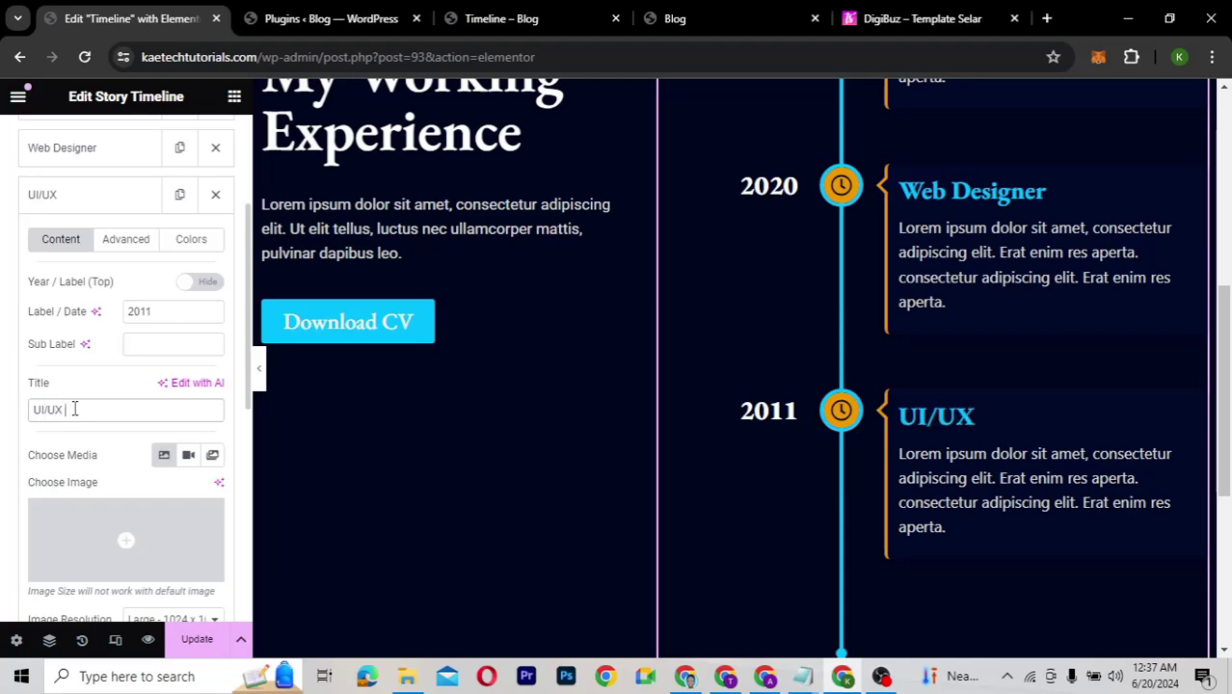
pyautogui.write('Designer')
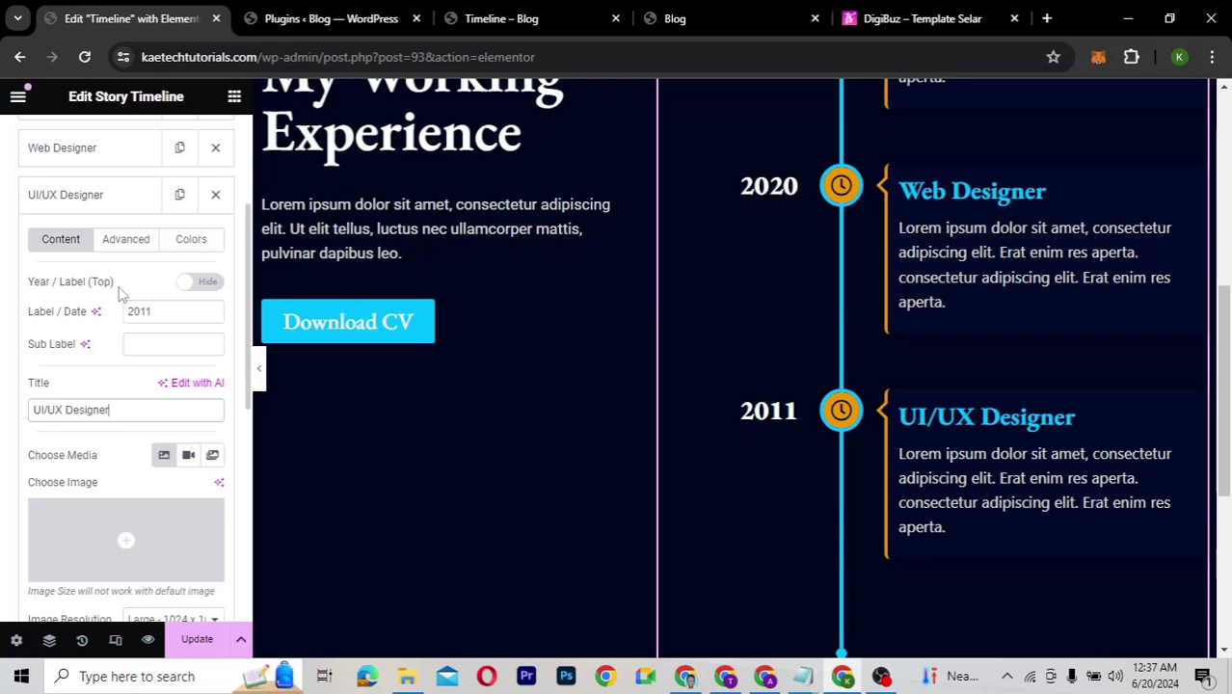
# Step: Set the Label / Date of the fourth timeline story to "Present" and collapse the story's settings
pyautogui.doubleClick(140, 311)
pyautogui.write('P')
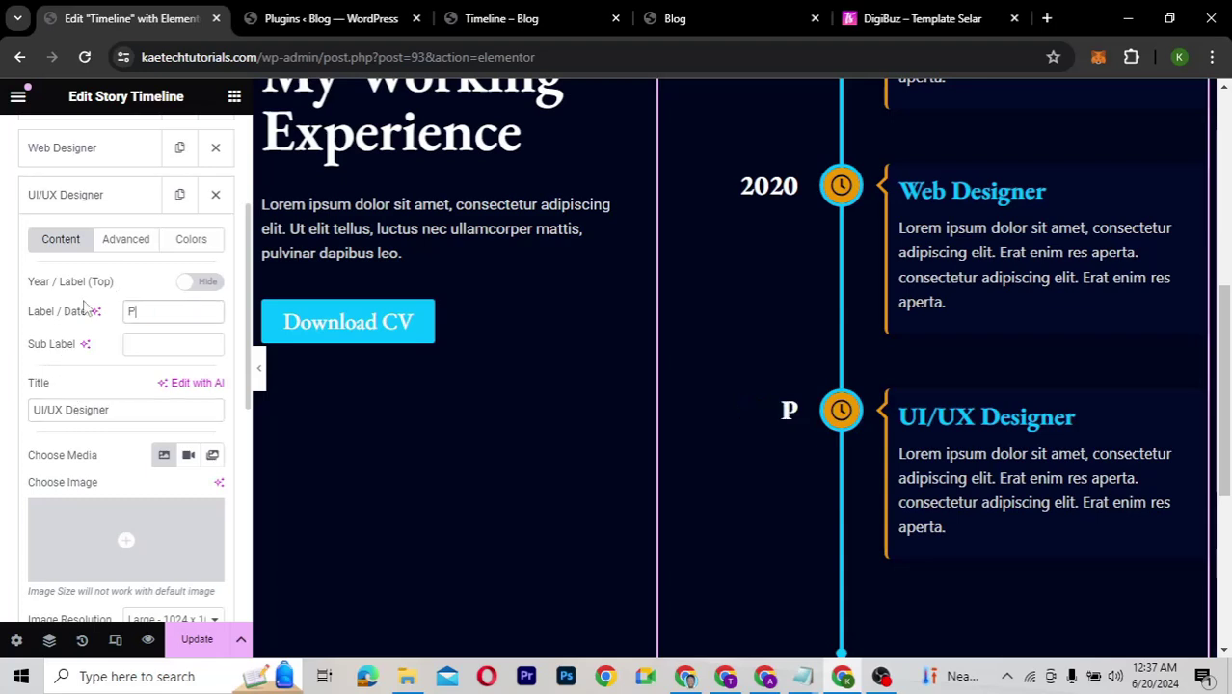
pyautogui.write('resent')
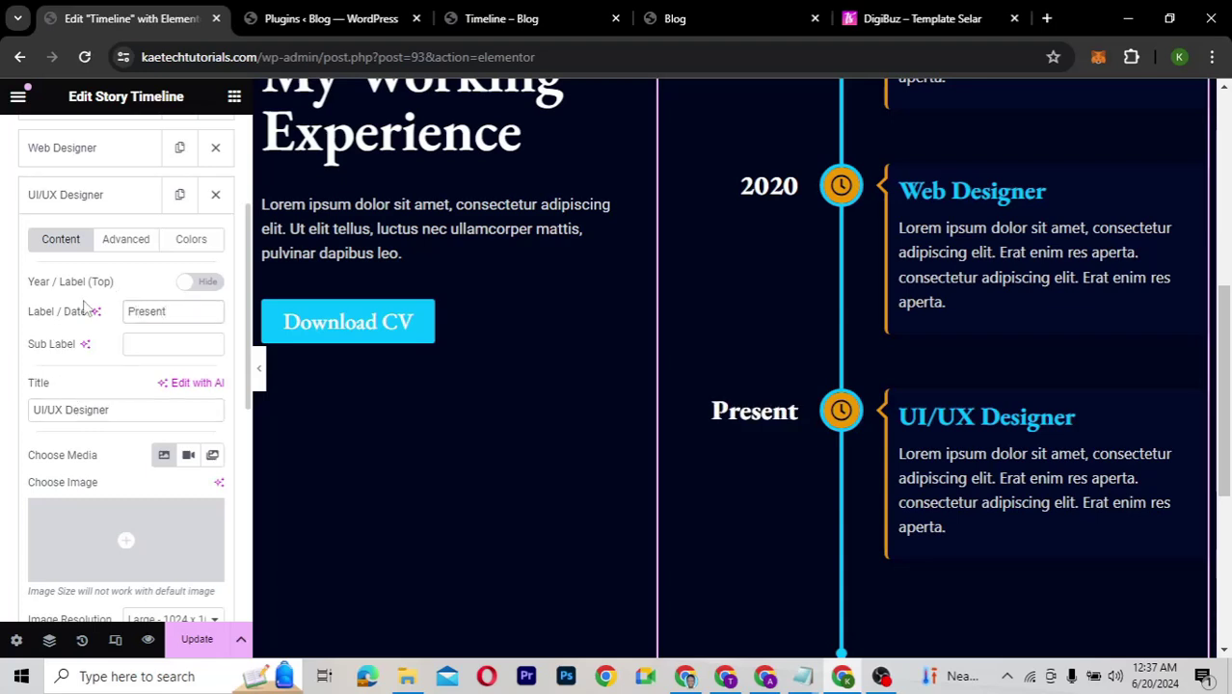
pyautogui.click(109, 214)
# Step: Review the dates, titles and layout of all four timeline stories beside the intro column in the editor preview
pyautogui.scroll(3, 792, 374)
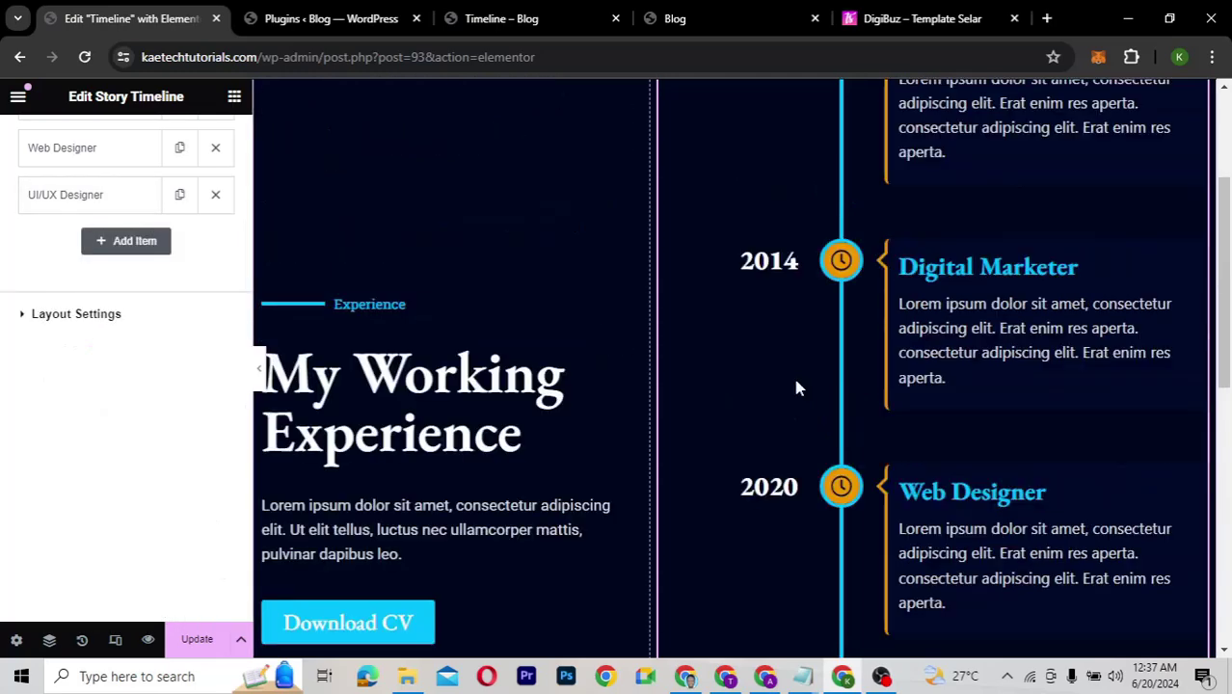
pyautogui.scroll(2, 796, 388)
pyautogui.scroll(-5, 796, 388)
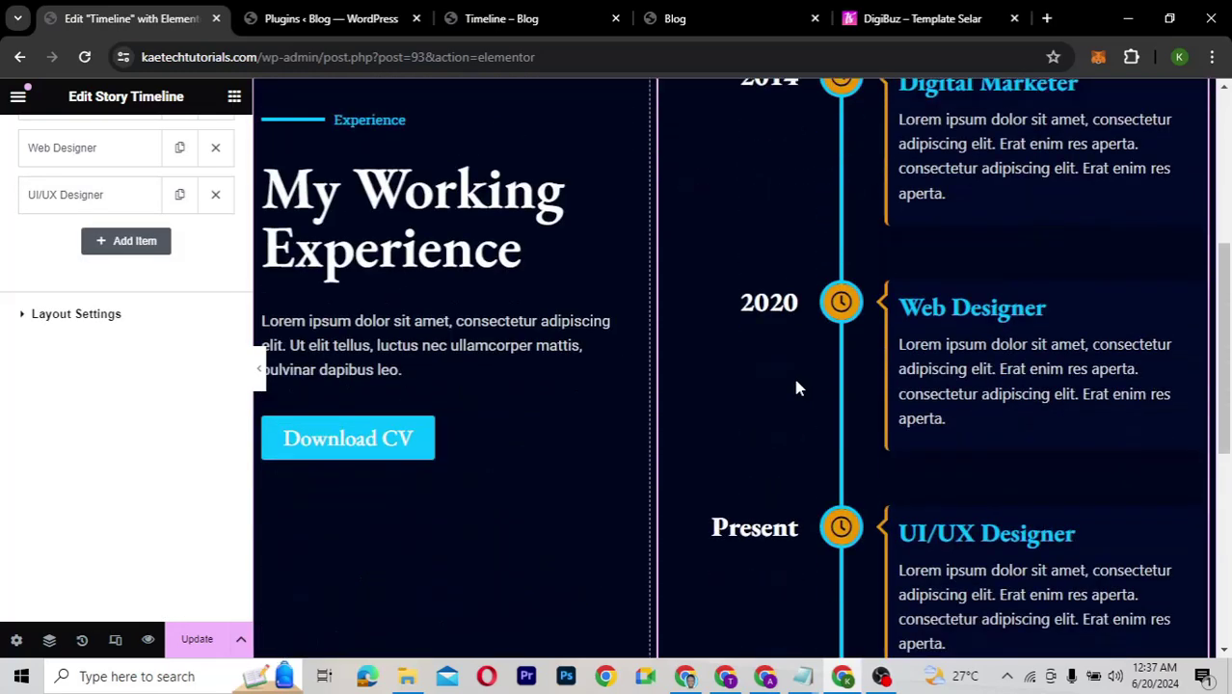
pyautogui.scroll(1, 796, 388)
pyautogui.scroll(-2, 796, 387)
pyautogui.scroll(3, 797, 387)
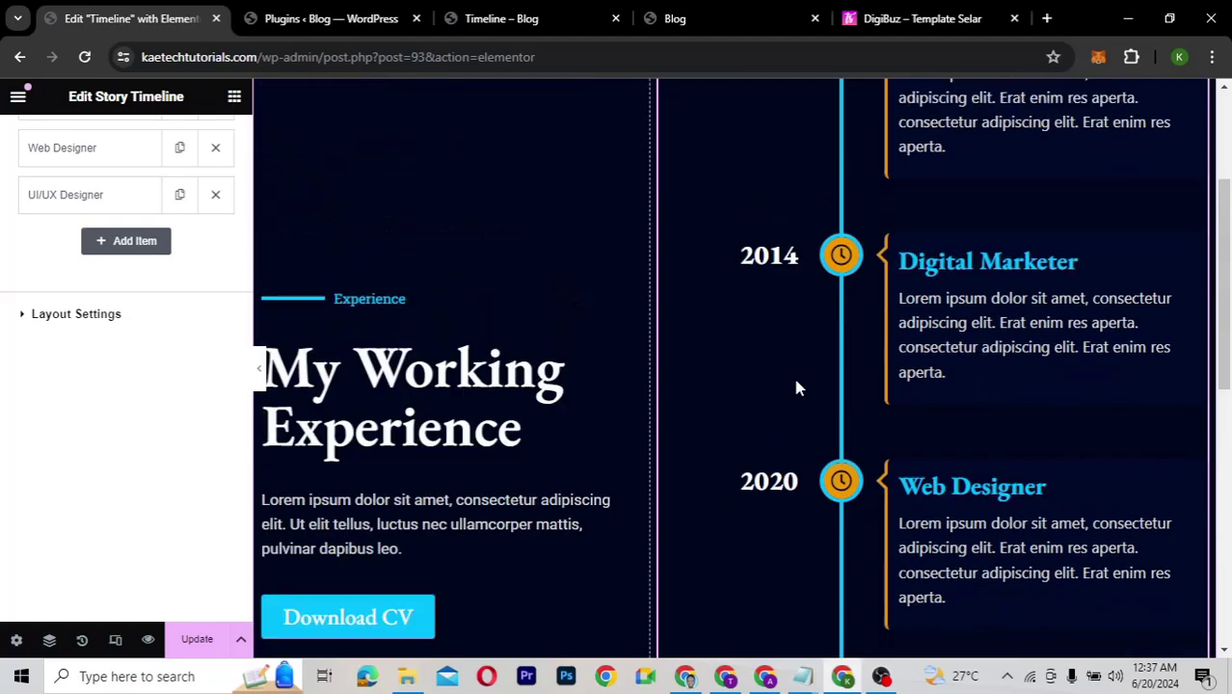
pyautogui.scroll(2, 796, 387)
pyautogui.scroll(-3, 796, 388)
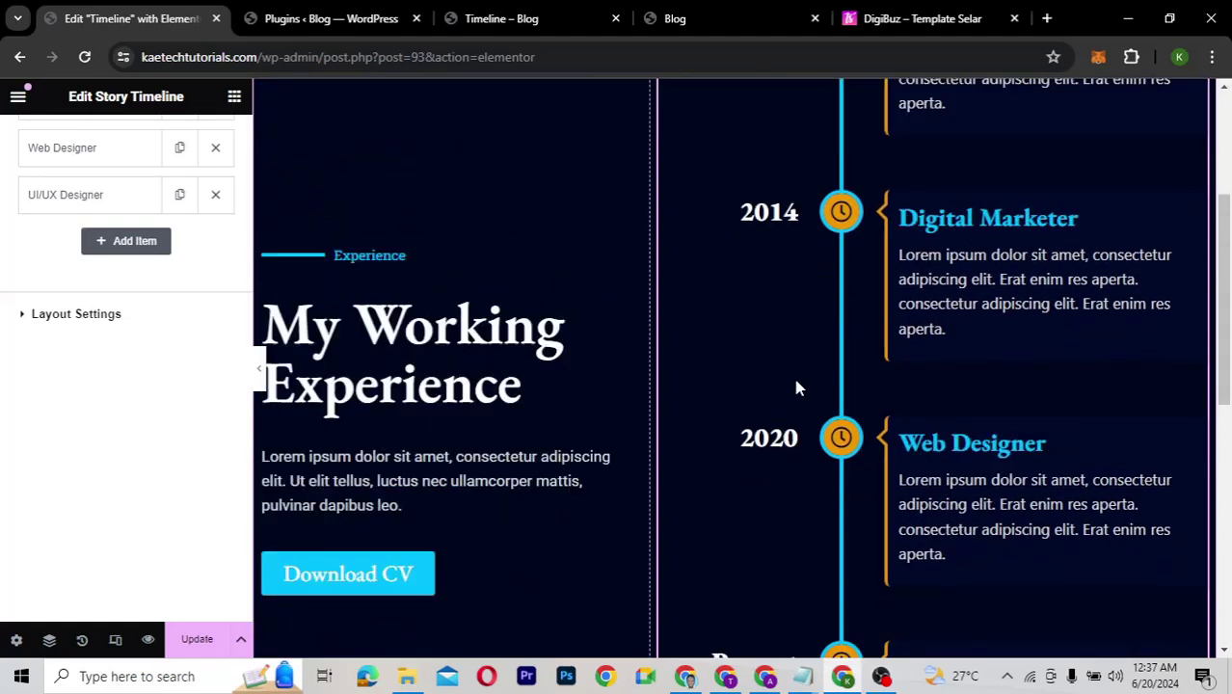
pyautogui.scroll(-2, 797, 388)
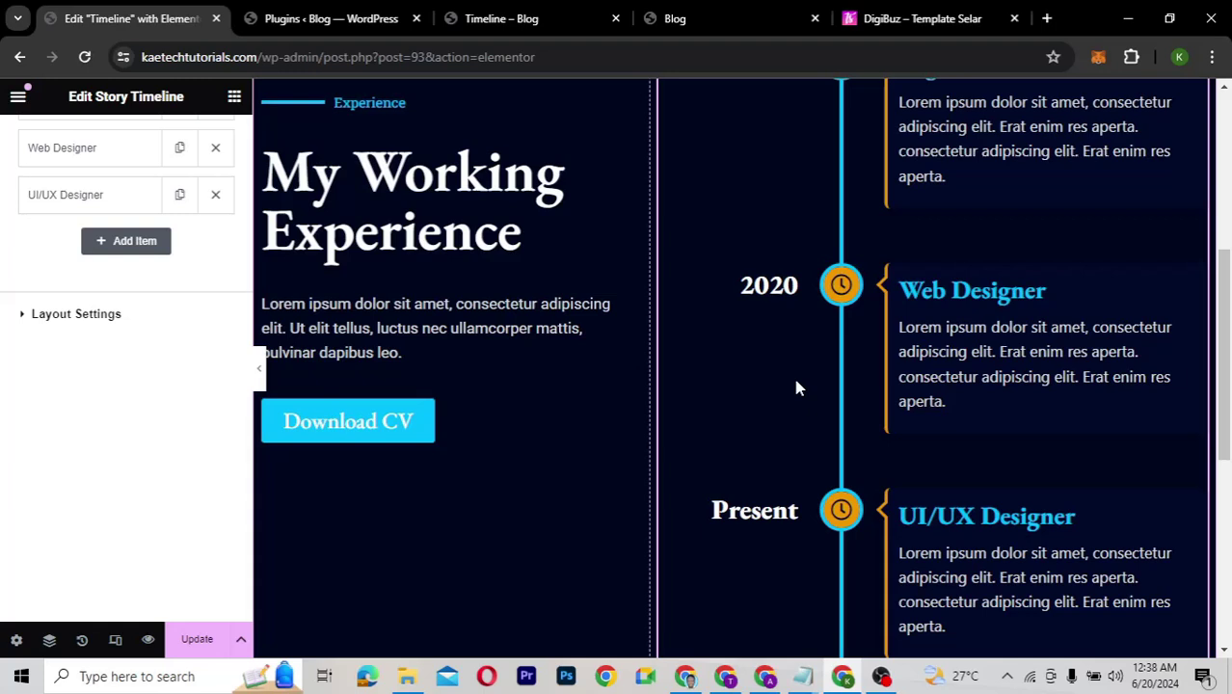
pyautogui.scroll(-2, 796, 387)
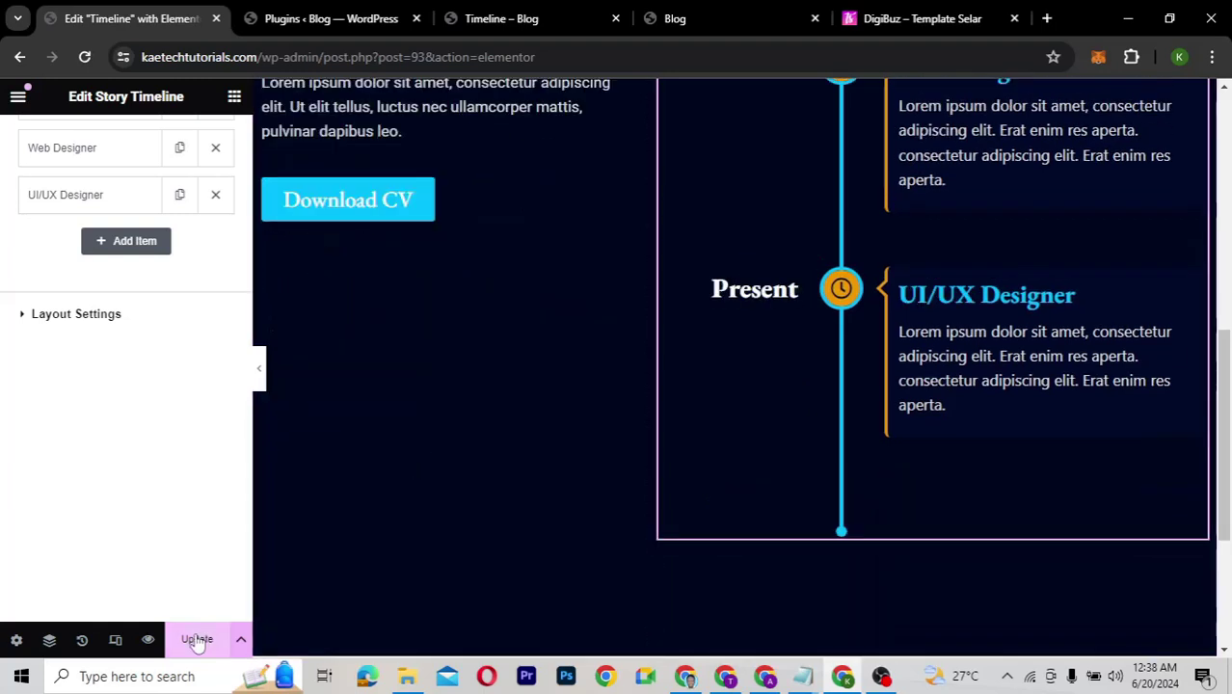
# Step: Update the page to save the timeline changes and open the live page in a new browser tab
pyautogui.click(204, 638)
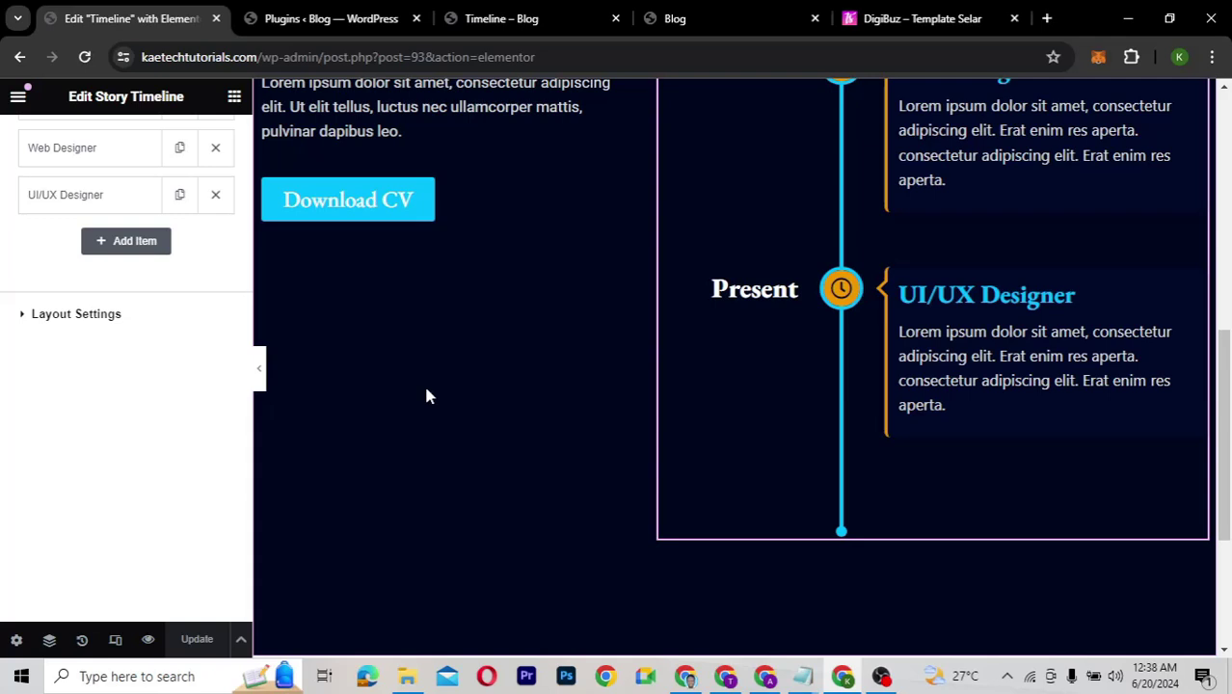
pyautogui.click(19, 99)
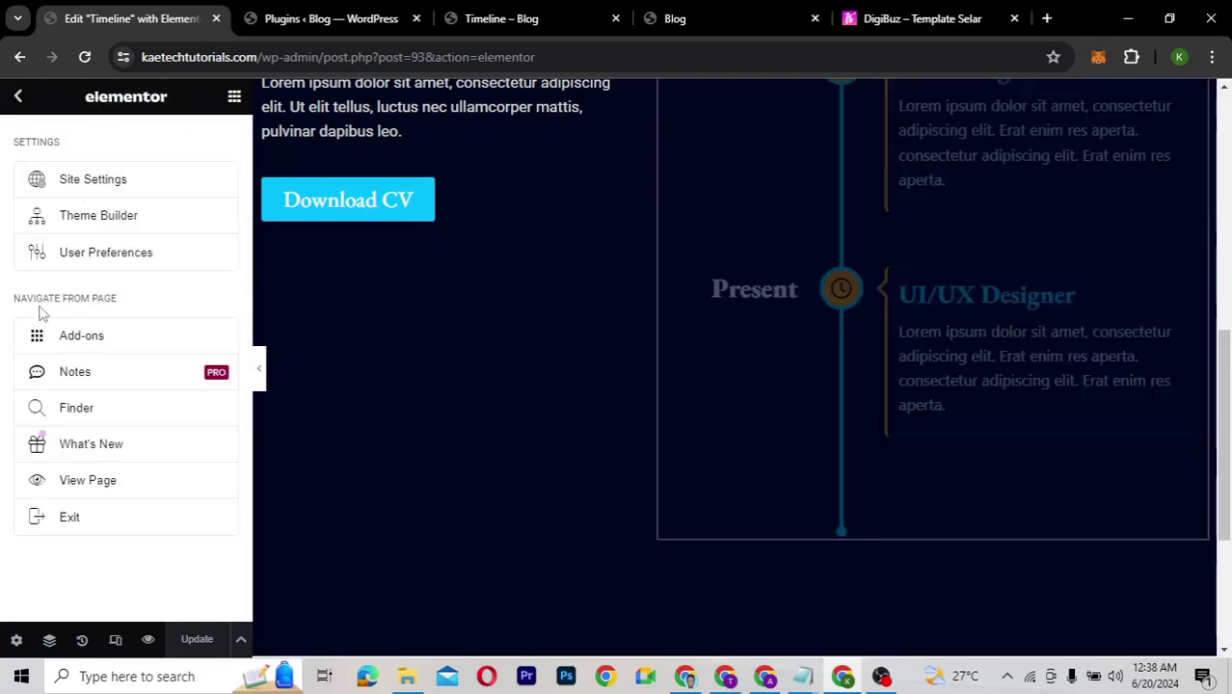
pyautogui.rightClick(84, 485)
pyautogui.click(145, 271)
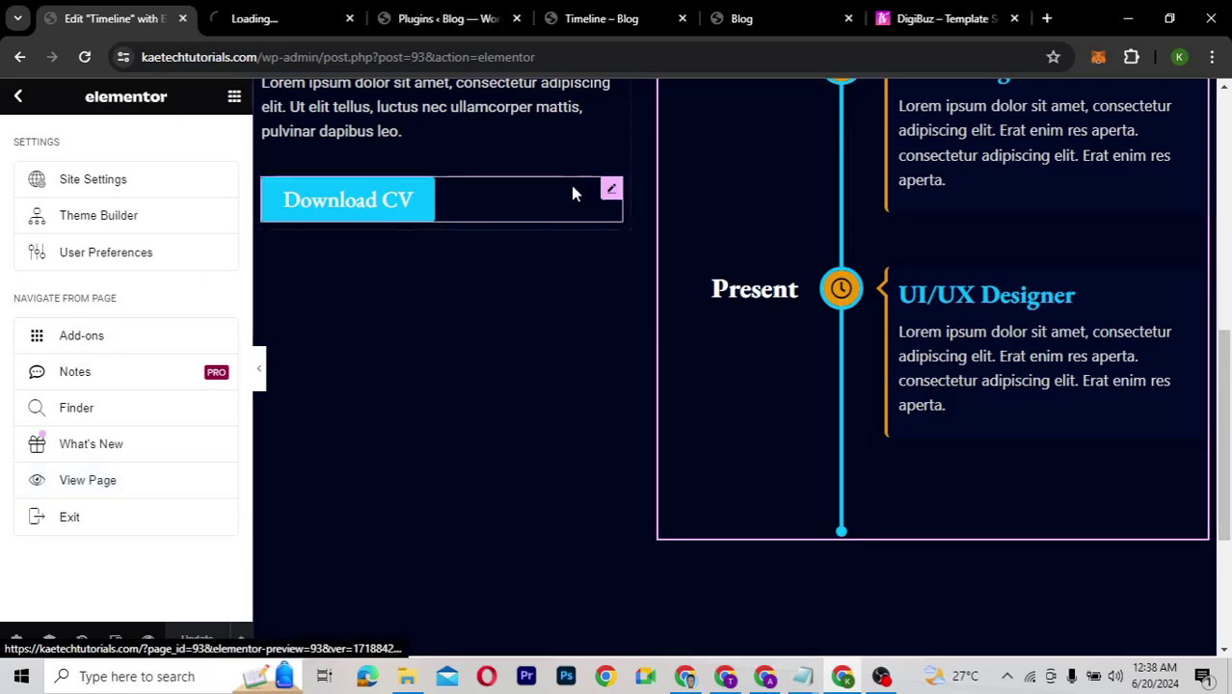
pyautogui.click(254, 21)
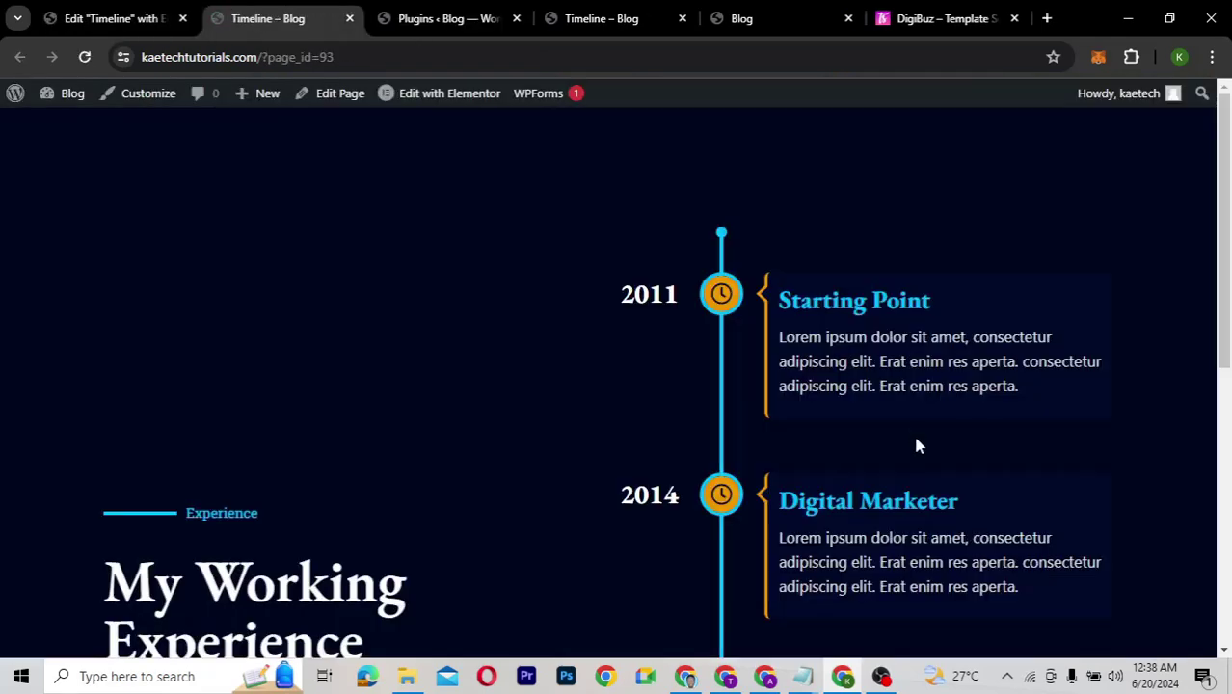
# Step: Examine the live page's intro column and timeline from the first story to the last
pyautogui.scroll(-4, 1229, 170)
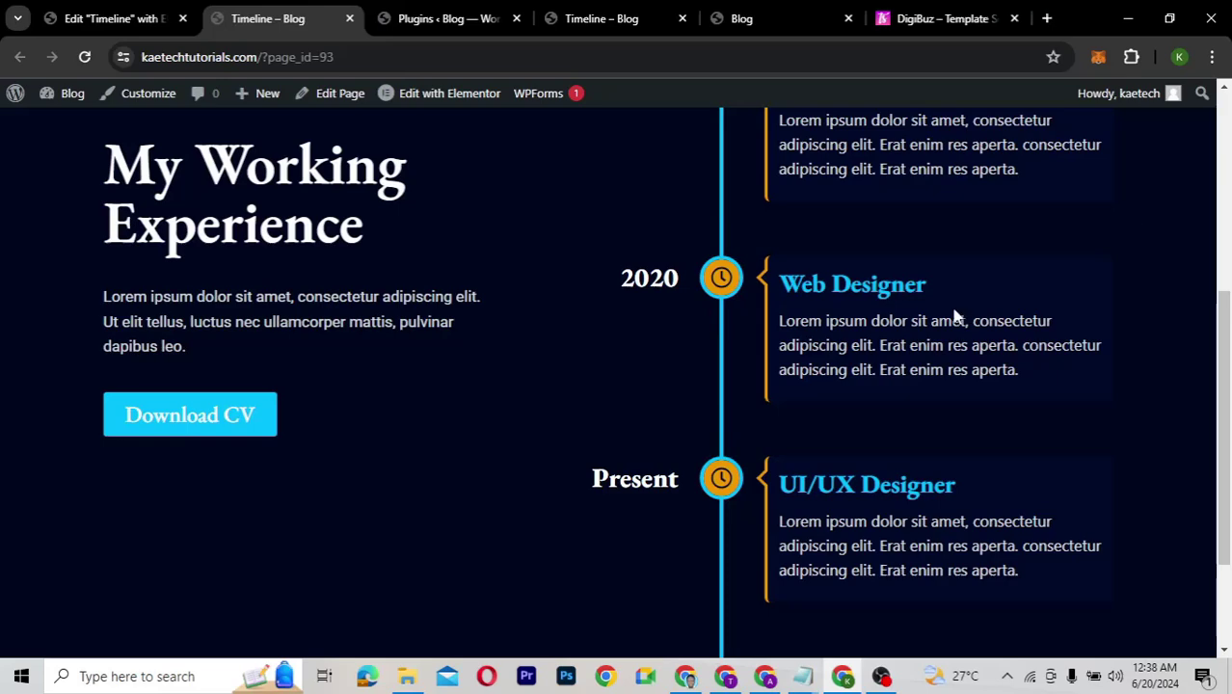
pyautogui.scroll(2, 1222, 333)
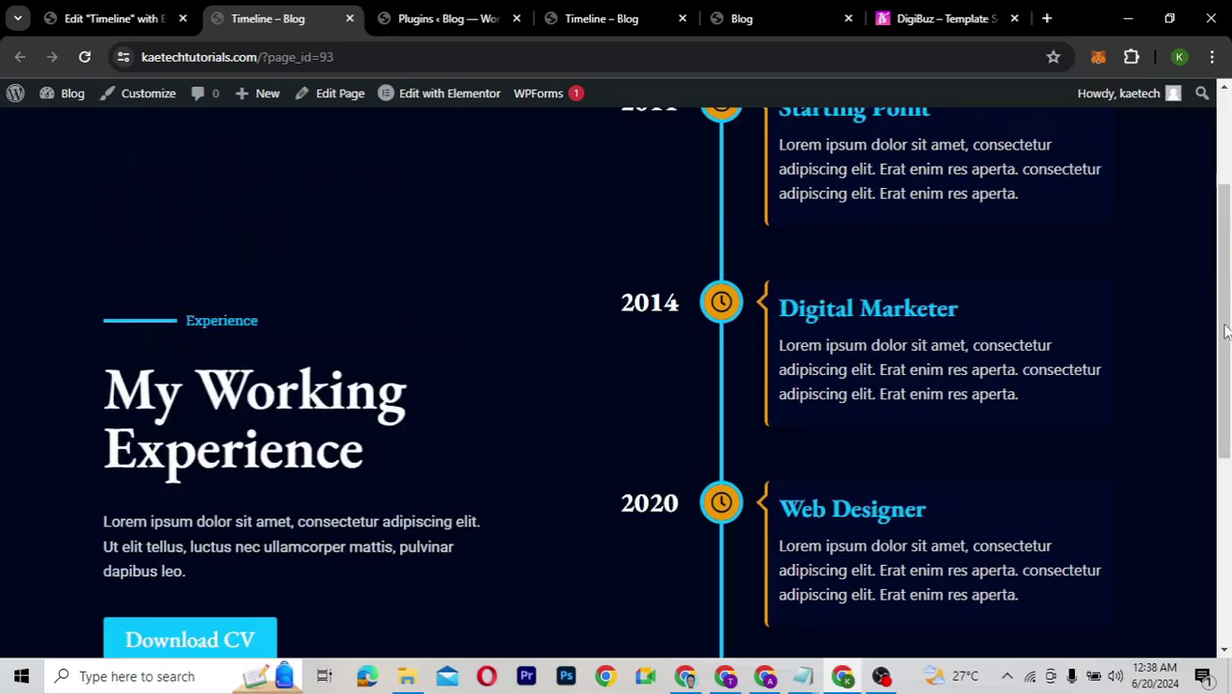
pyautogui.scroll(1, 1224, 299)
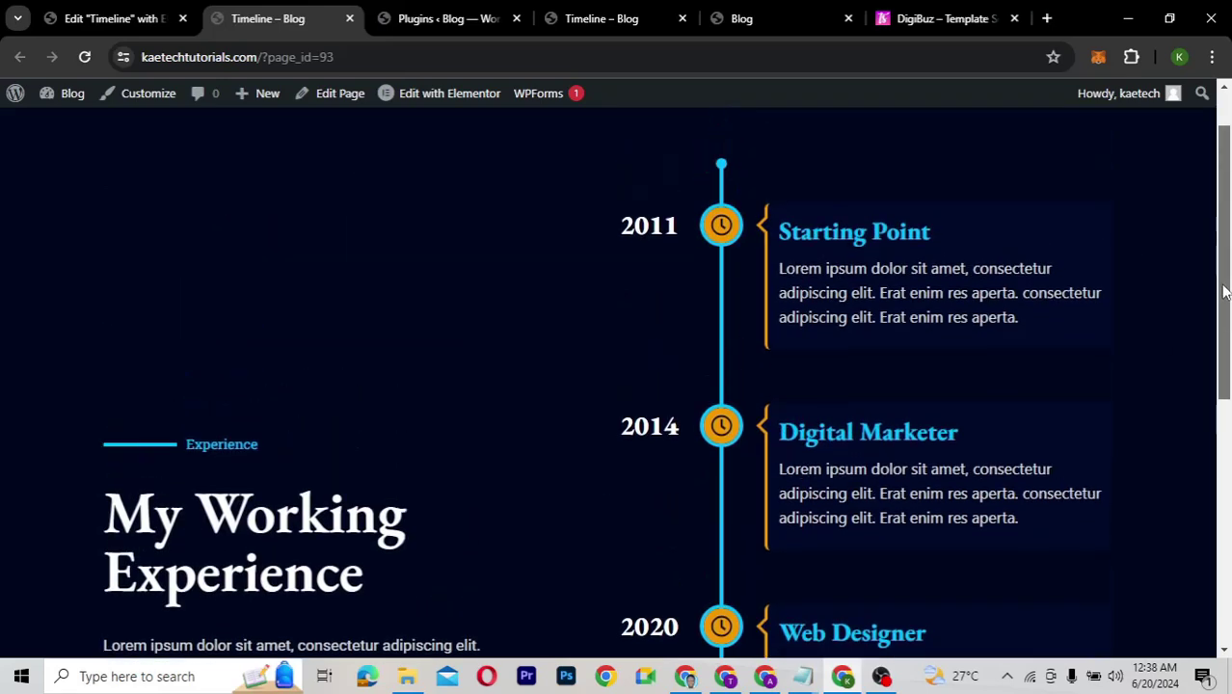
pyautogui.scroll(-3, 1227, 291)
pyautogui.scroll(-2, 1227, 422)
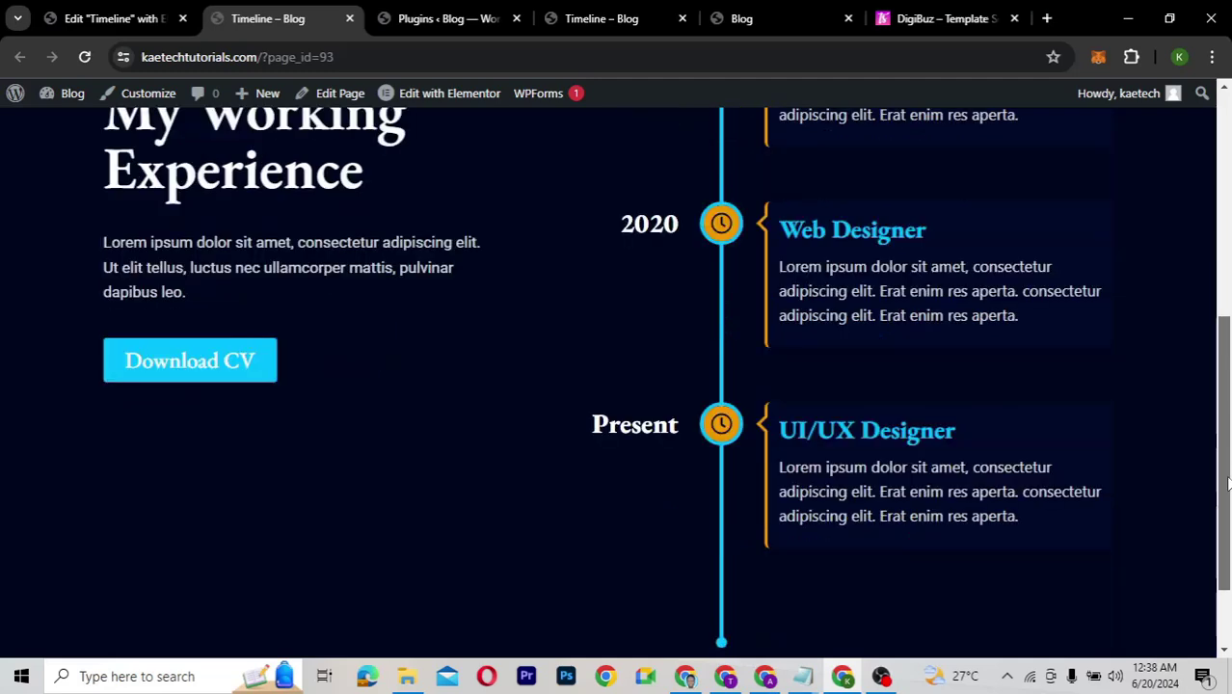
pyautogui.moveTo(1225, 504); pyautogui.dragTo(1207, 201)
pyautogui.moveTo(1211, 256)
pyautogui.mouseDown()
pyautogui.moveTo(1211, 493)
pyautogui.moveTo(1210, 268)
pyautogui.mouseUp()
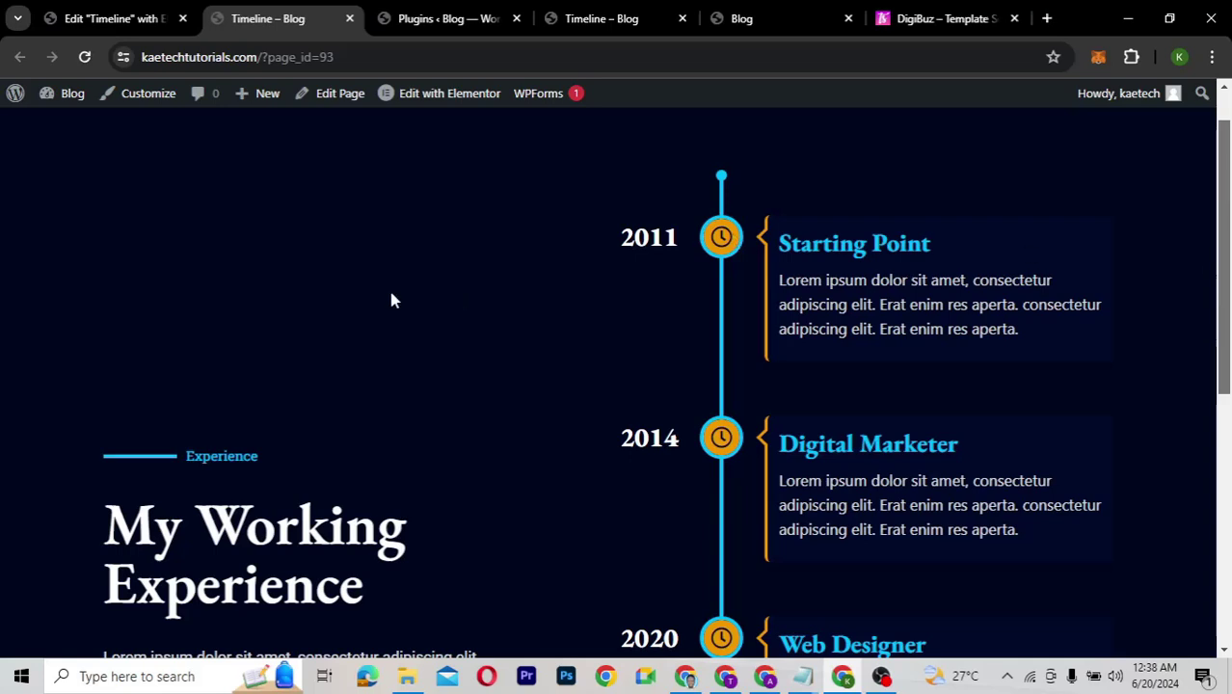
# Step: Return to the Elementor editor and check the page's intro and timeline in the mobile responsive preview
pyautogui.click(118, 27)
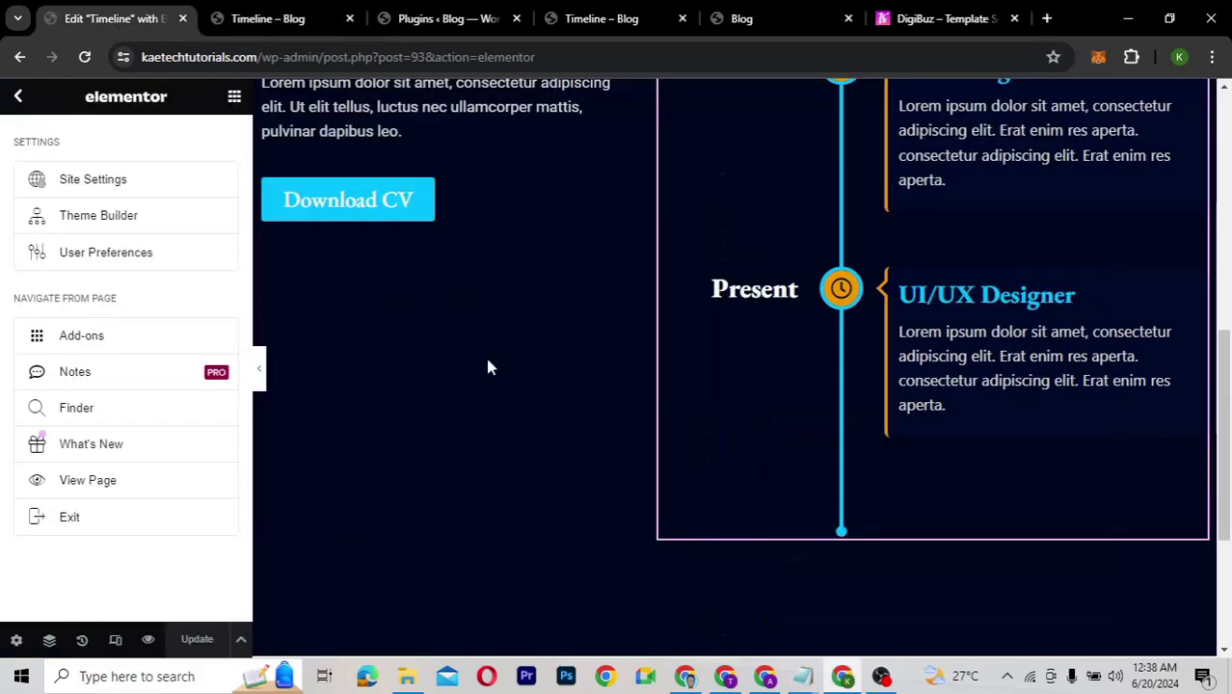
pyautogui.click(115, 640)
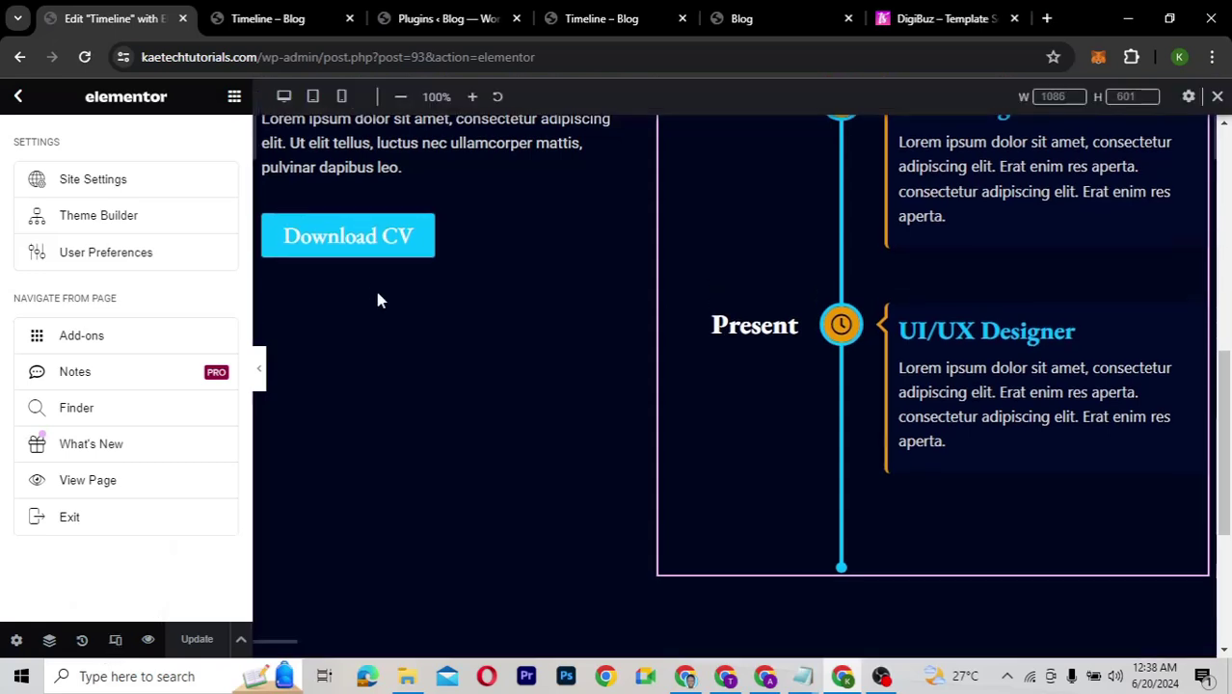
pyautogui.click(341, 99)
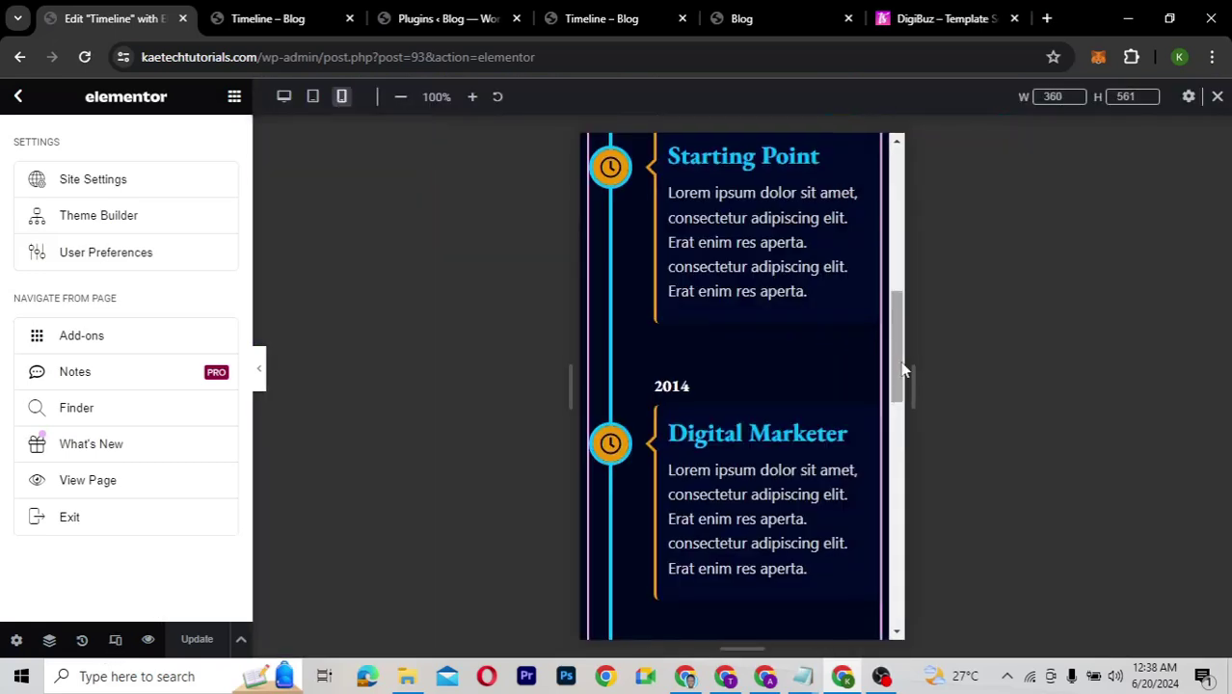
pyautogui.scroll(3, 896, 315)
pyautogui.moveTo(895, 312)
pyautogui.mouseDown()
pyautogui.moveTo(892, 505)
pyautogui.moveTo(880, 322)
pyautogui.mouseUp()
pyautogui.moveTo(881, 253); pyautogui.dragTo(874, 212)
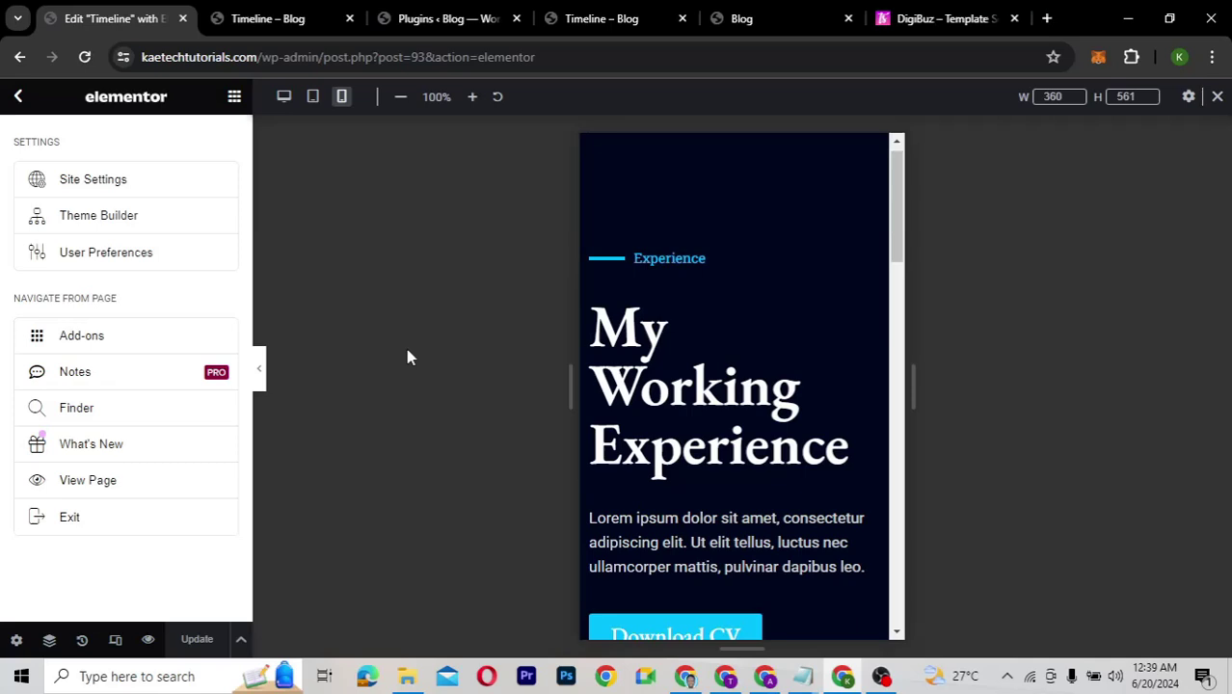